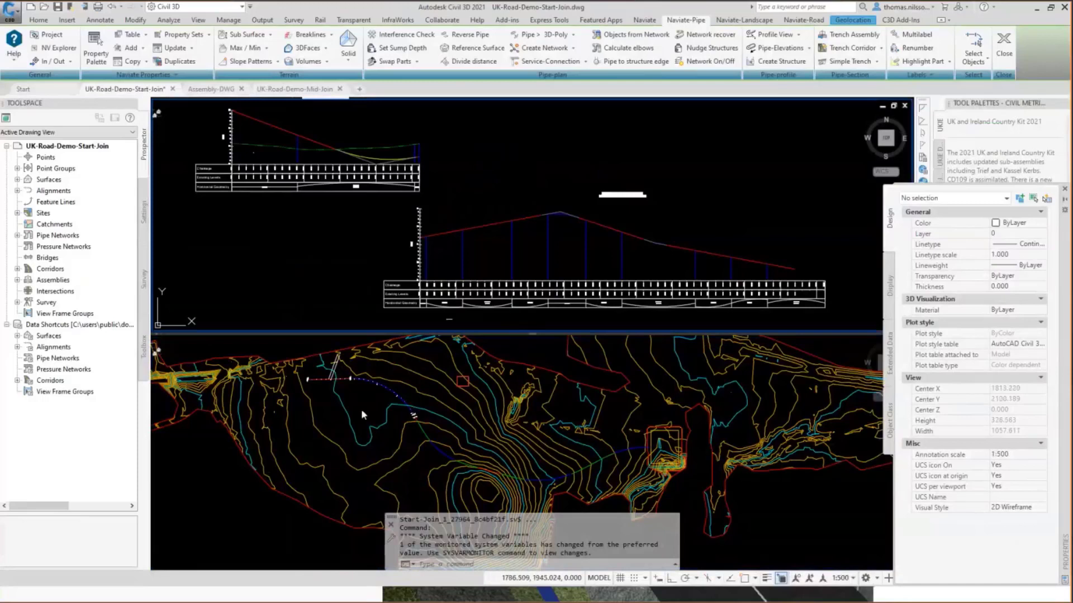
Start the Naviate Road Join Alignments command and continue with the product trial.
mouse_move(362, 405)
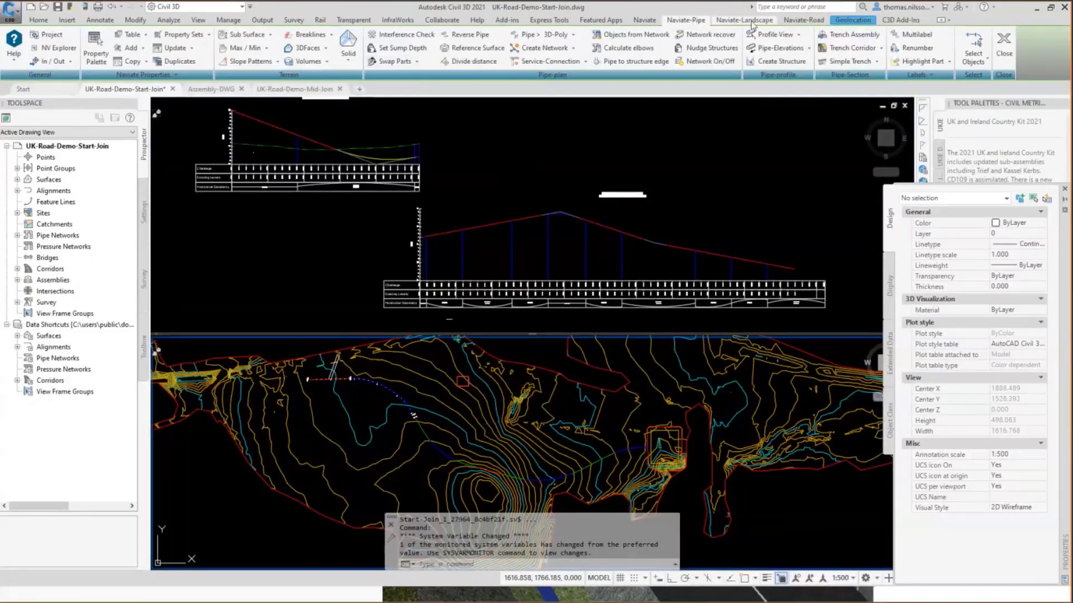
click(799, 23)
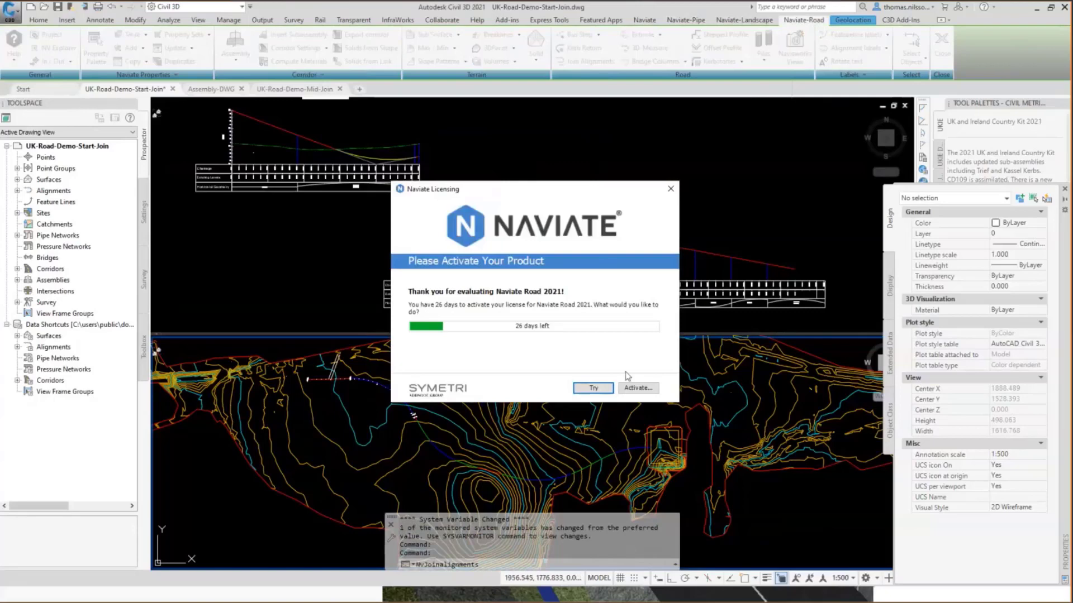
click(593, 388)
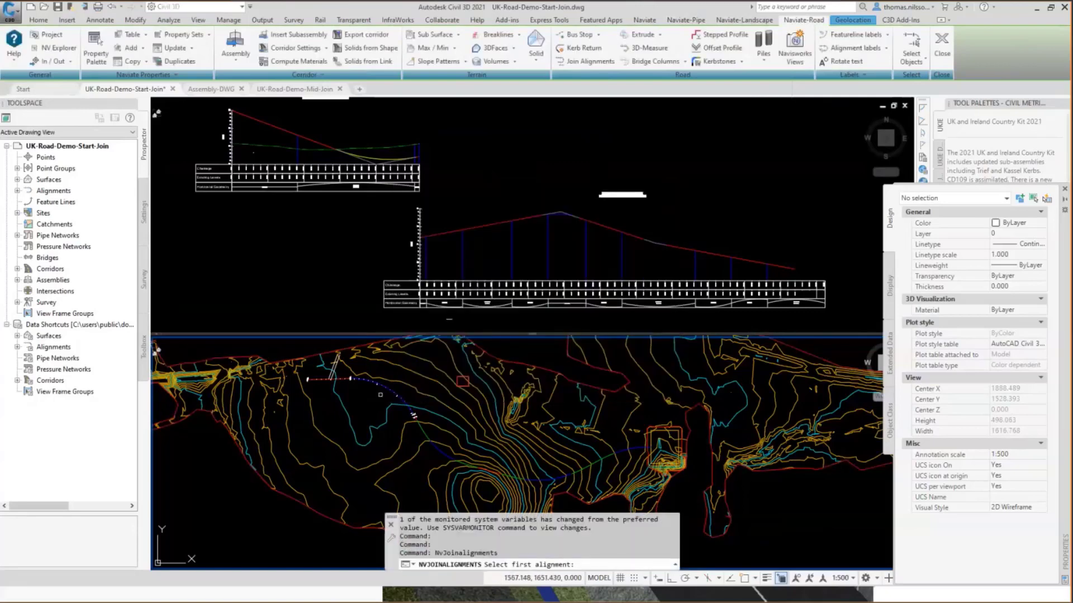
scroll(380, 395, up, 8)
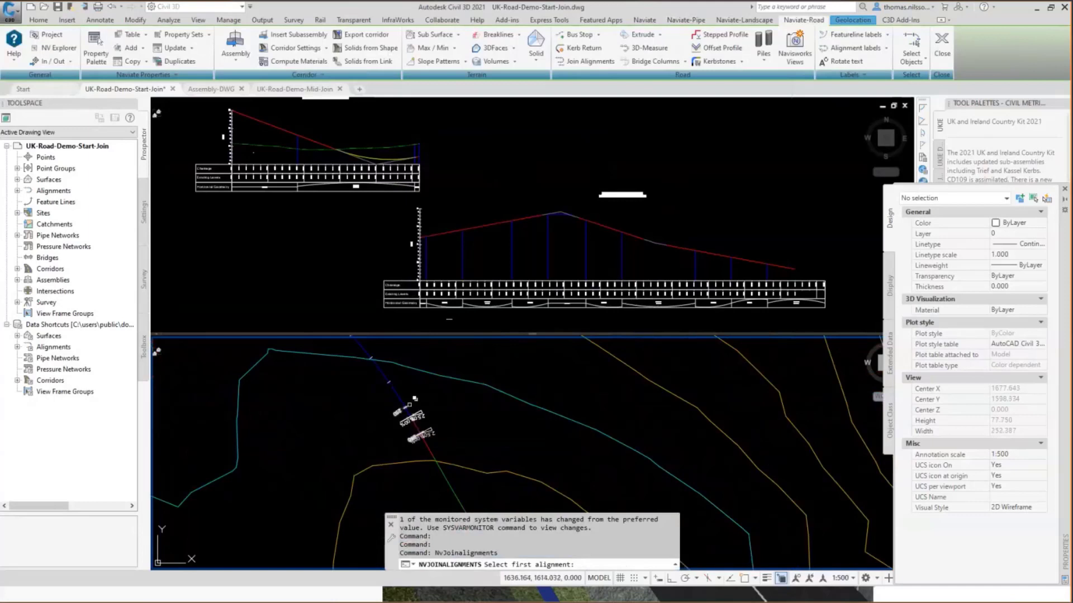
click(397, 395)
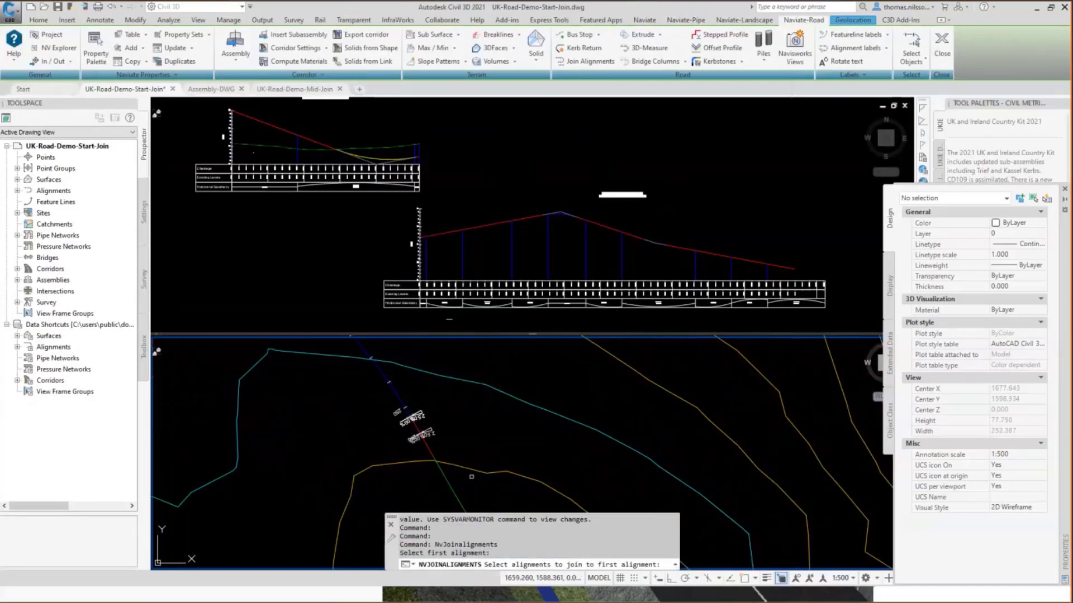
key(Escape)
Inspect the extents of Alignment 1 and Alignment 2 in the plan view by highlighting each in turn.
click(395, 393)
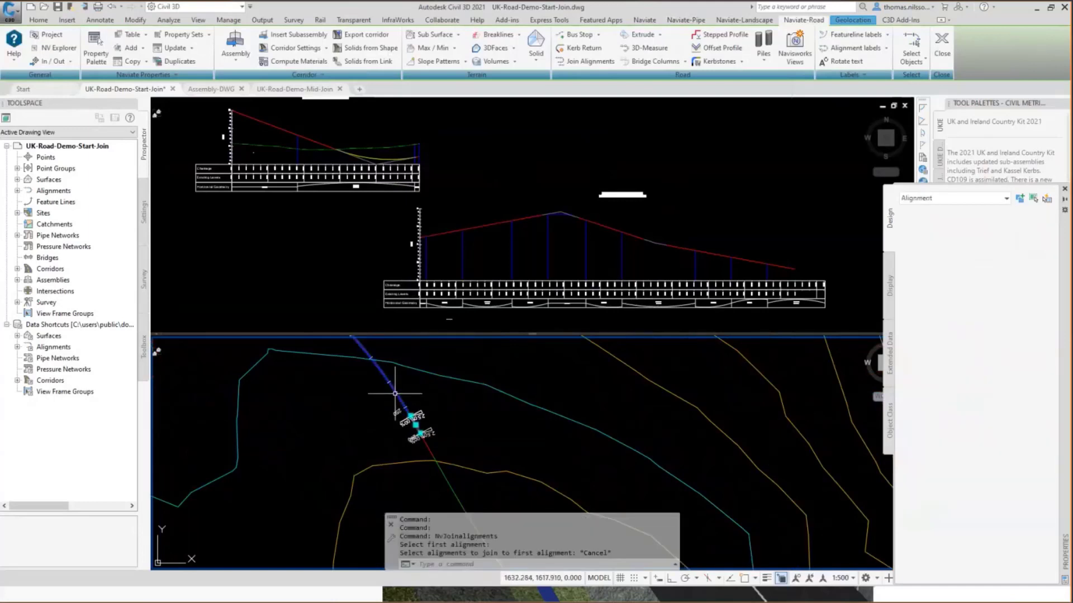
scroll(373, 416, down, 6)
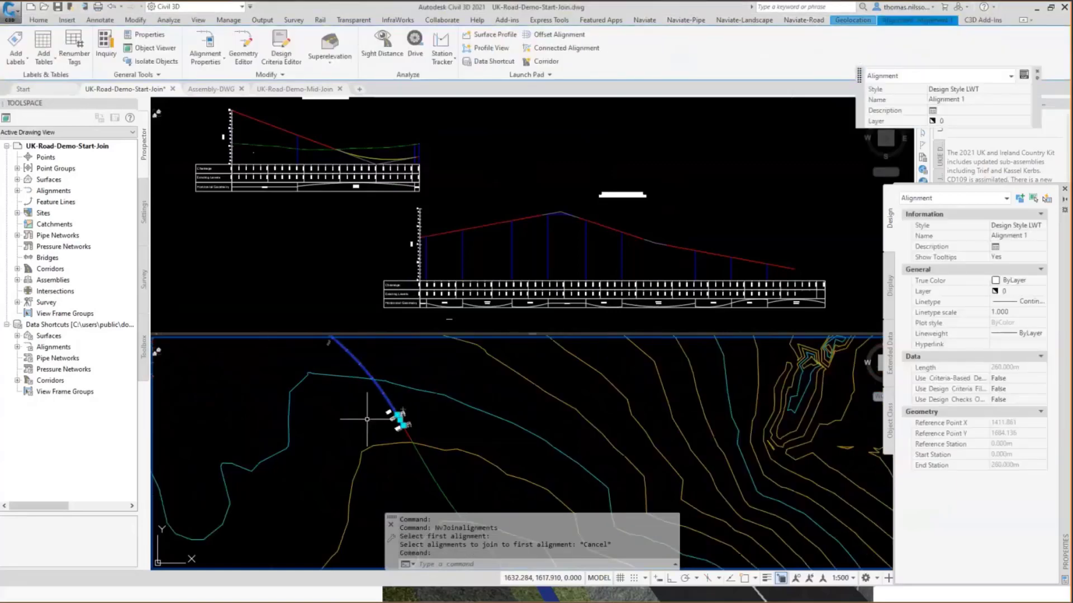
middle_drag(406, 437, 507, 429)
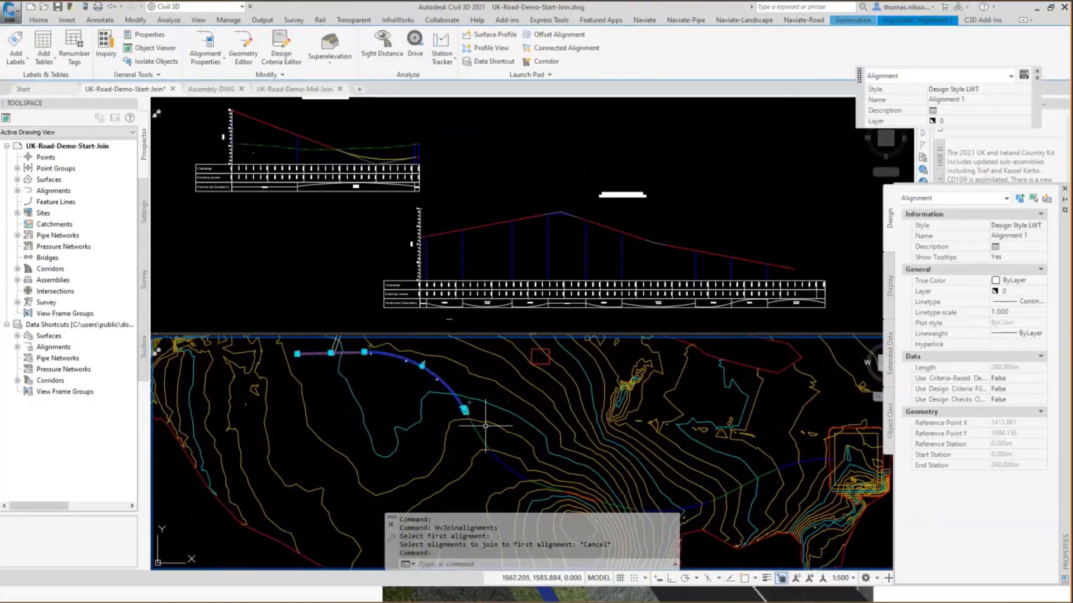
key(Escape)
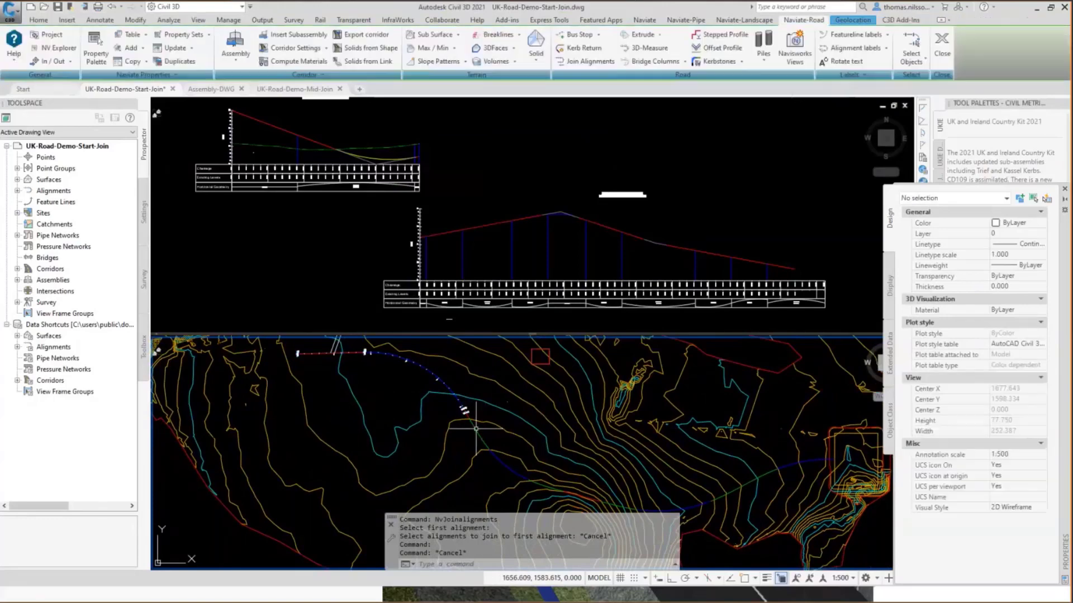
click(477, 431)
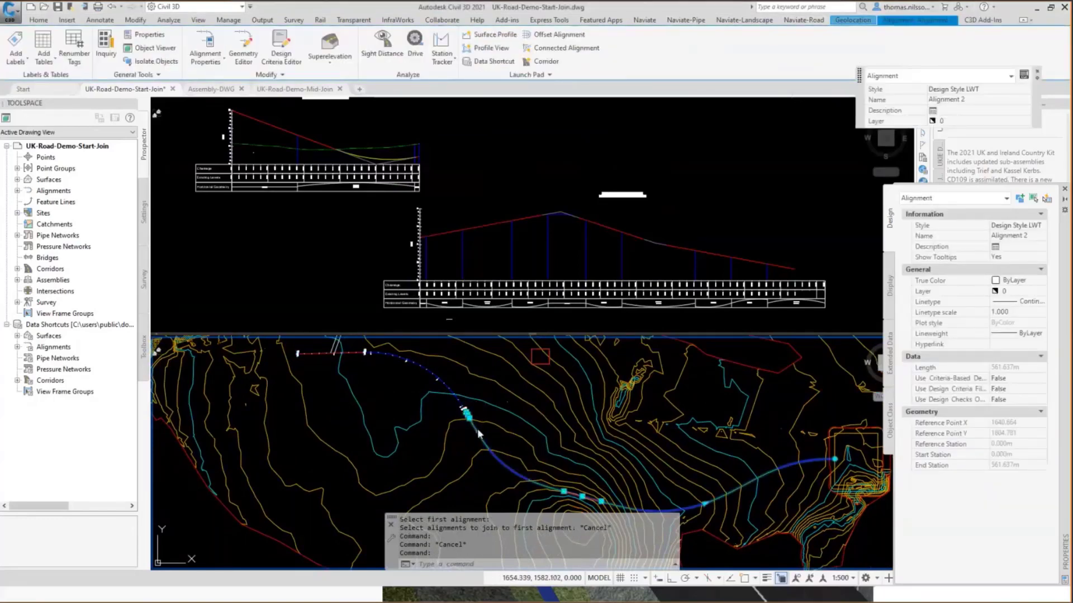
key(Escape)
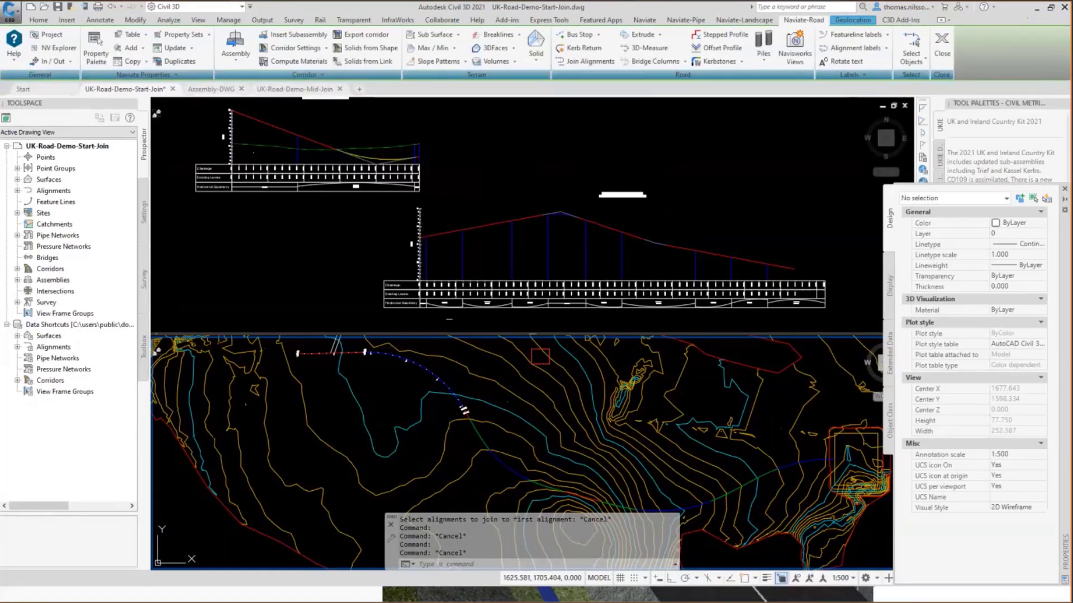
Join Alignment 2 to Alignment 1 with the Join Alignments command, including their profiles.
click(575, 62)
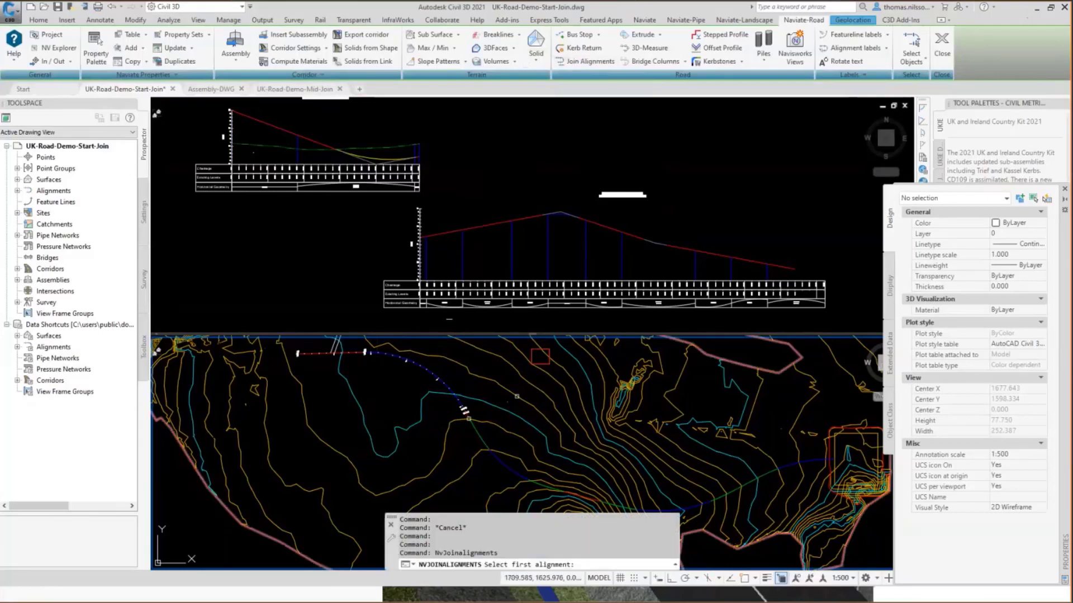
click(468, 417)
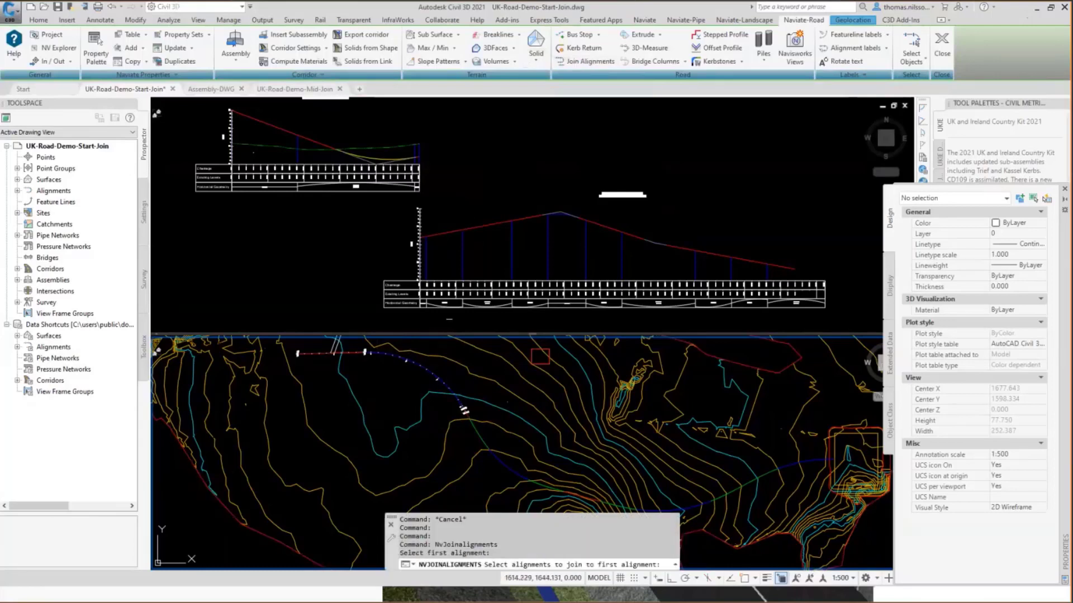
click(478, 434)
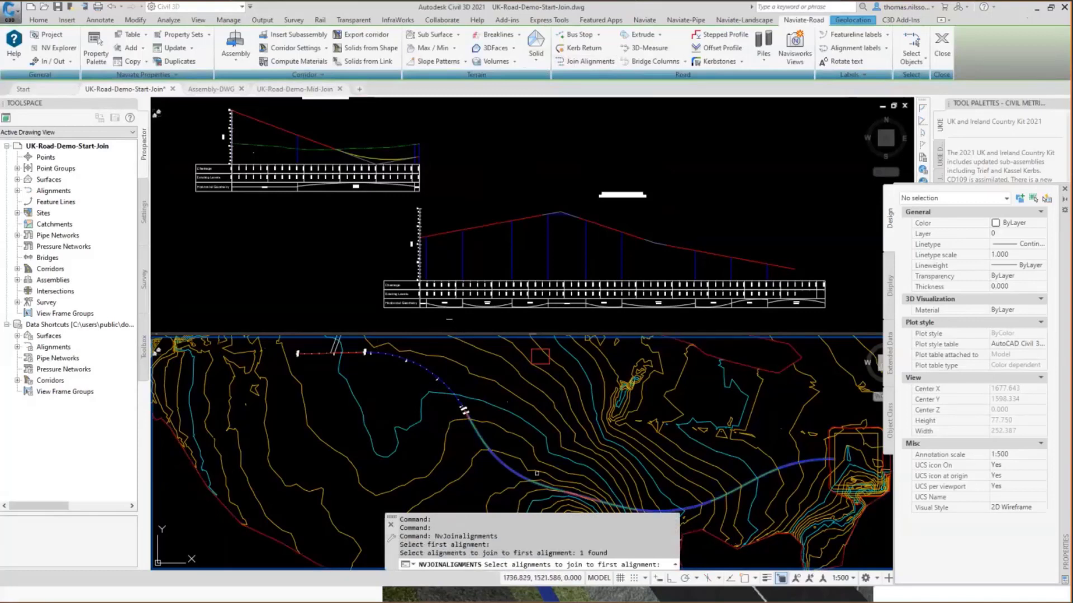
key(Return)
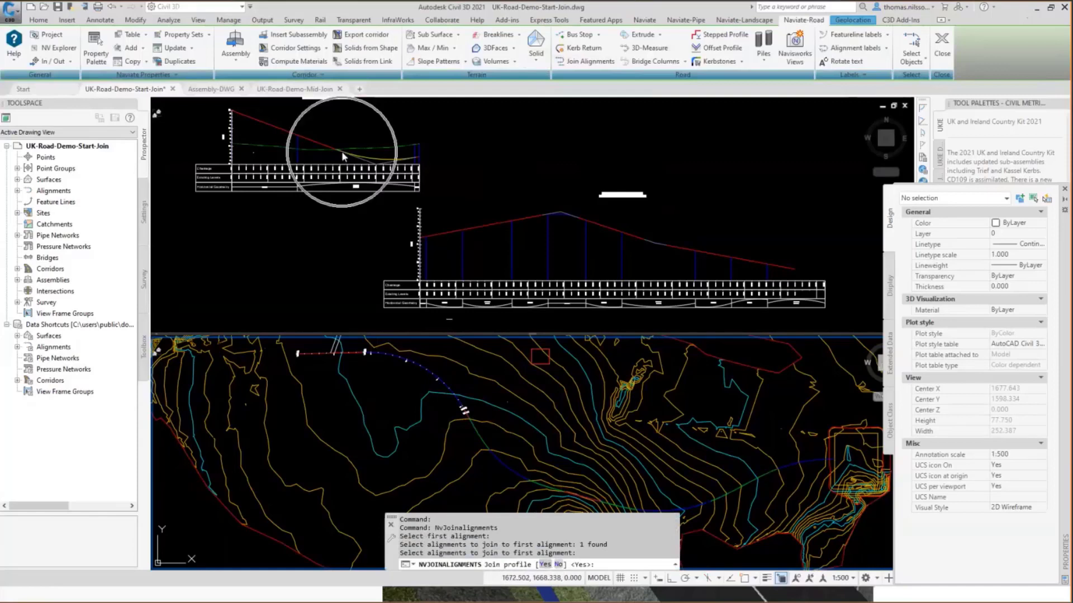
click(542, 565)
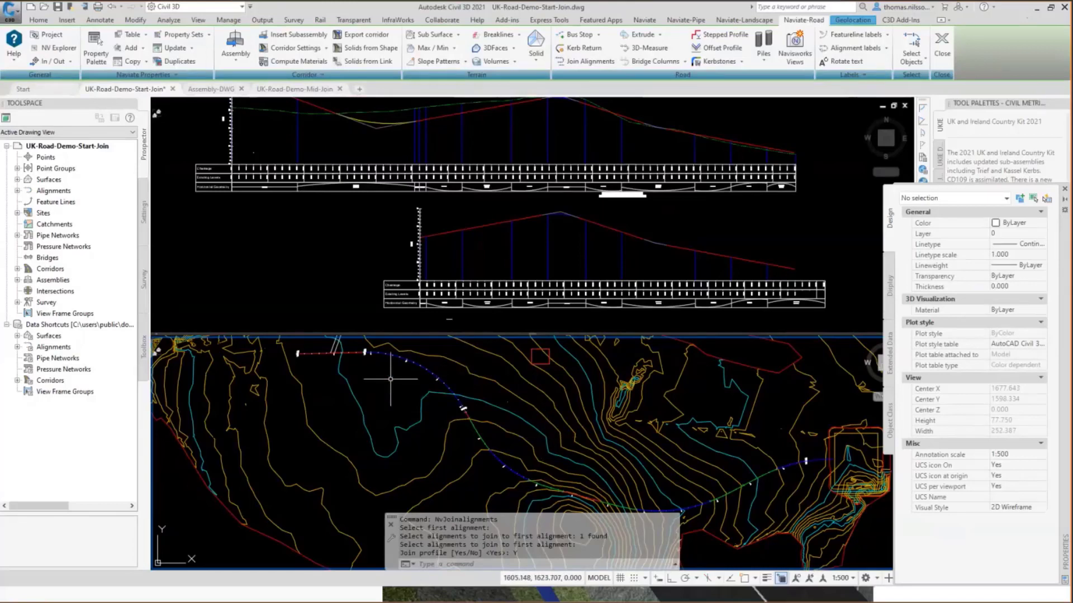
Create an offset profile from the joined design profile with a Raise/Lower value of -1.500 and the Design Style LWT style.
middle_drag(341, 212, 419, 242)
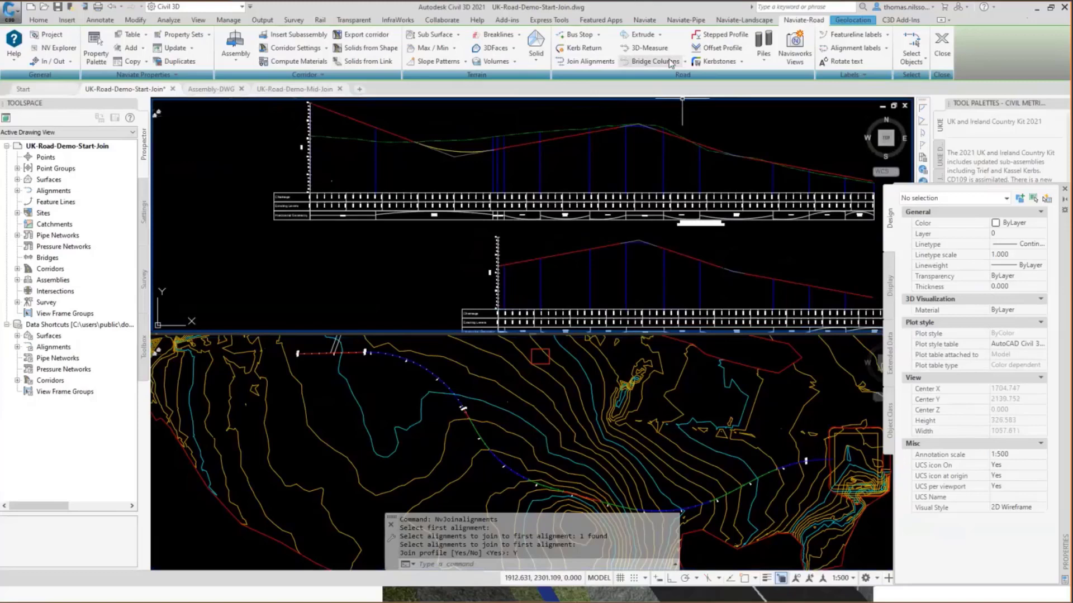
click(713, 49)
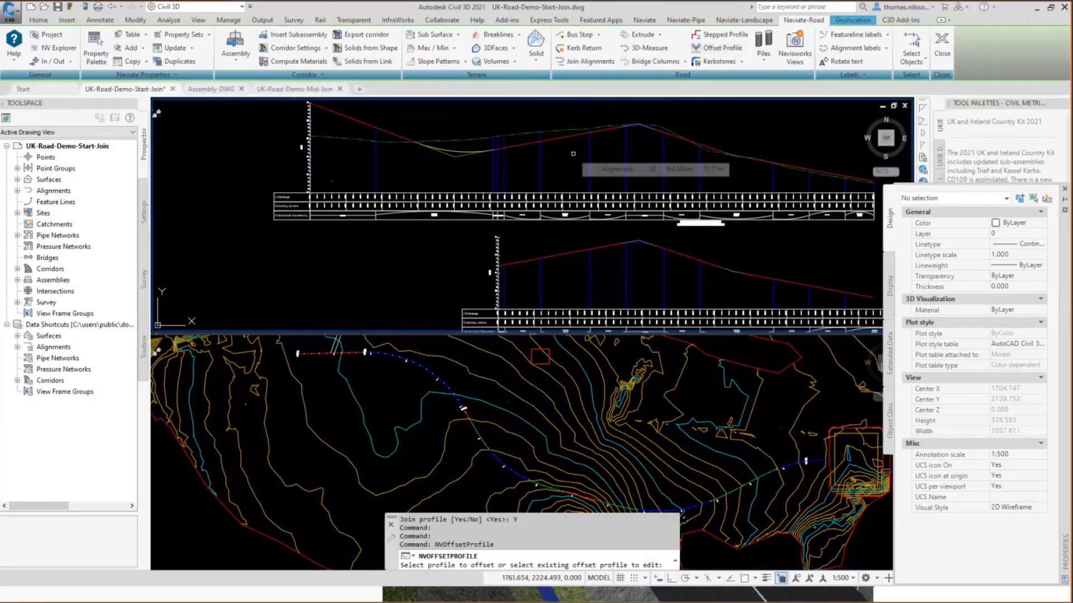
scroll(452, 146, up, 5)
middle_drag(452, 146, 552, 215)
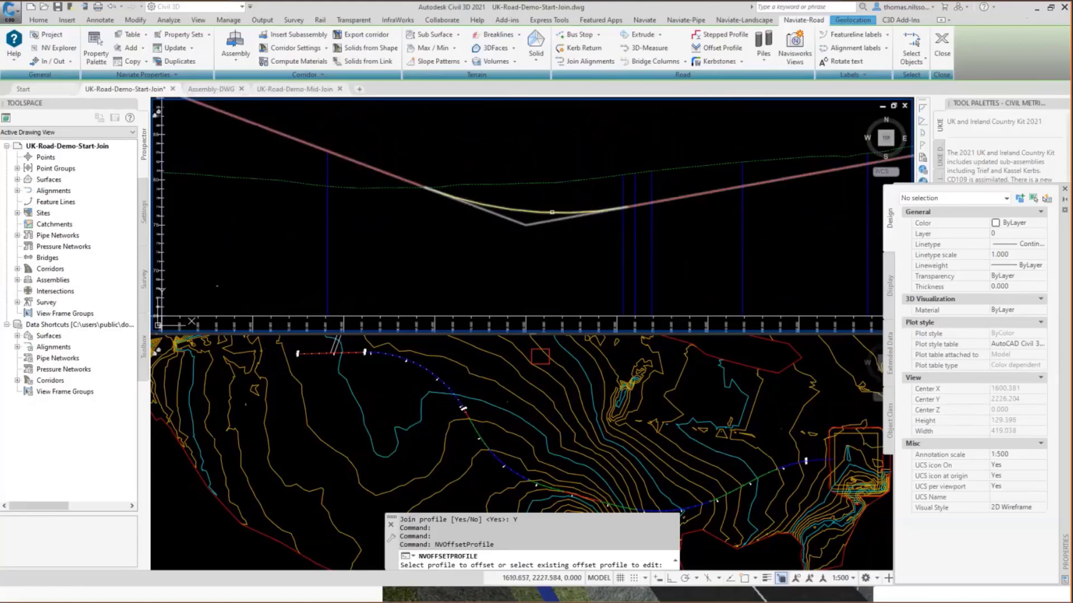
click(552, 212)
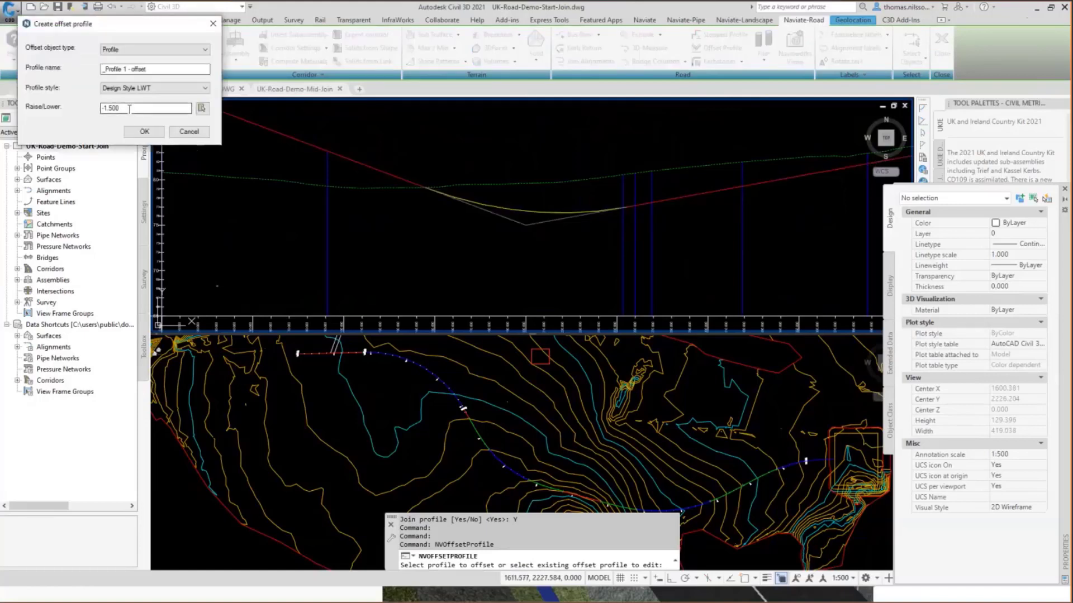
double_click(117, 108)
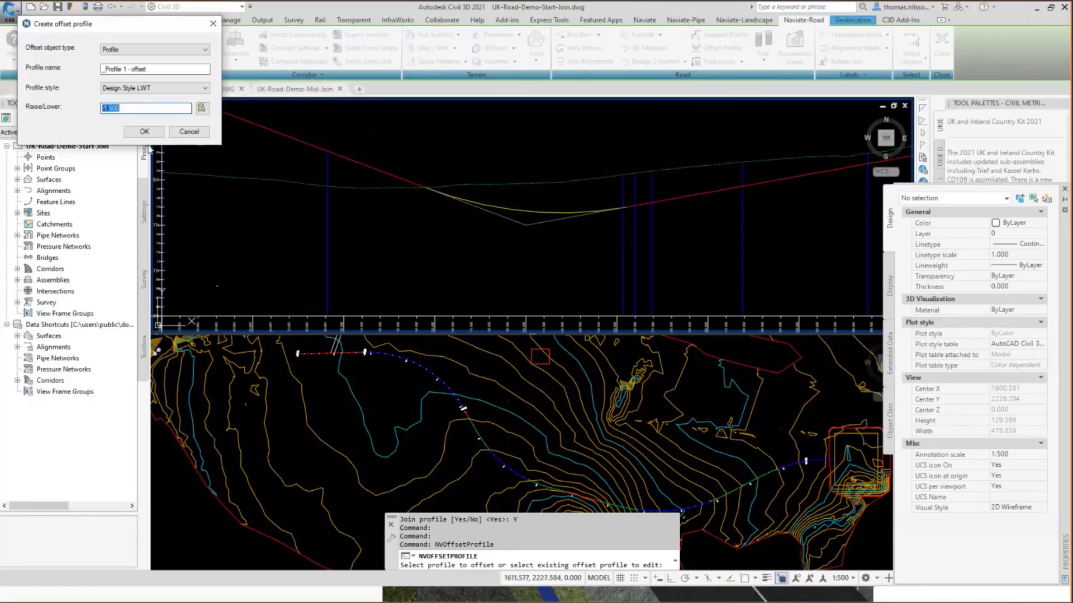
click(145, 132)
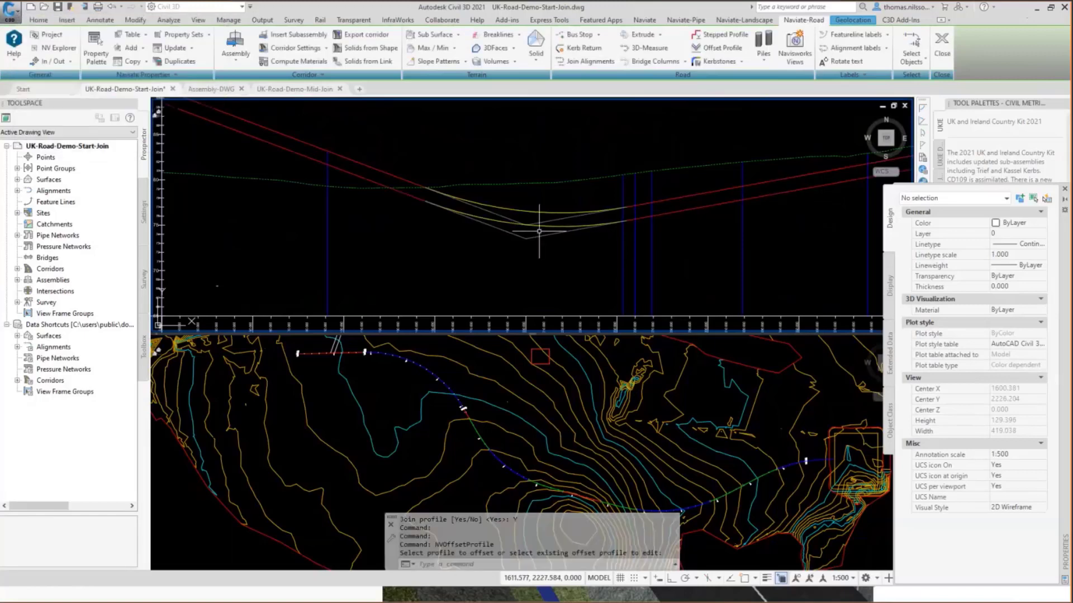
Raise the intersection point of the original design profile's sag curve slightly and shift it a little forward along the alignment.
click(531, 224)
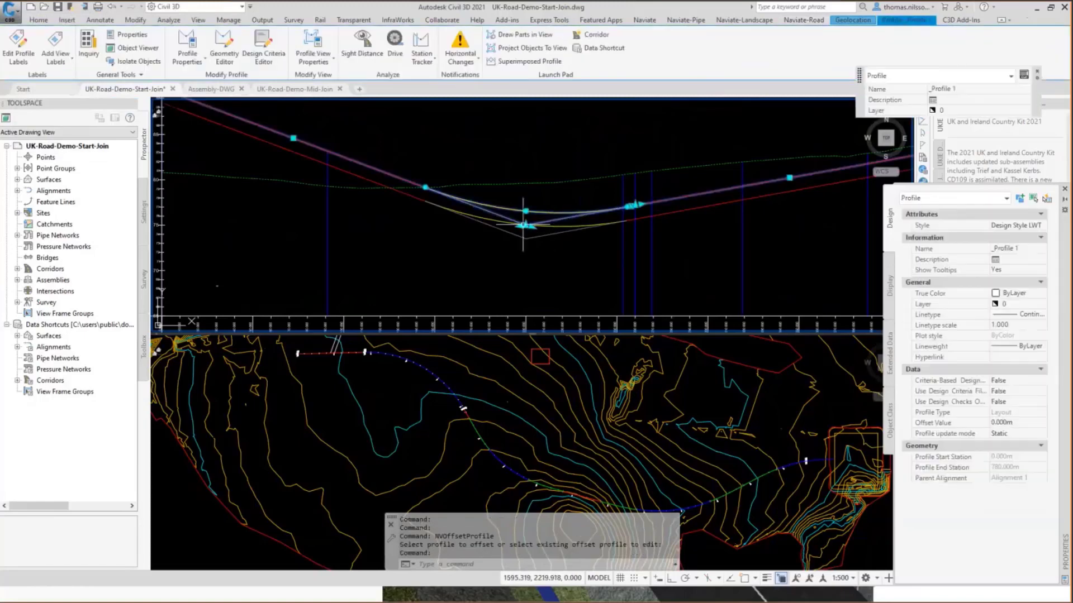
click(526, 226)
click(533, 213)
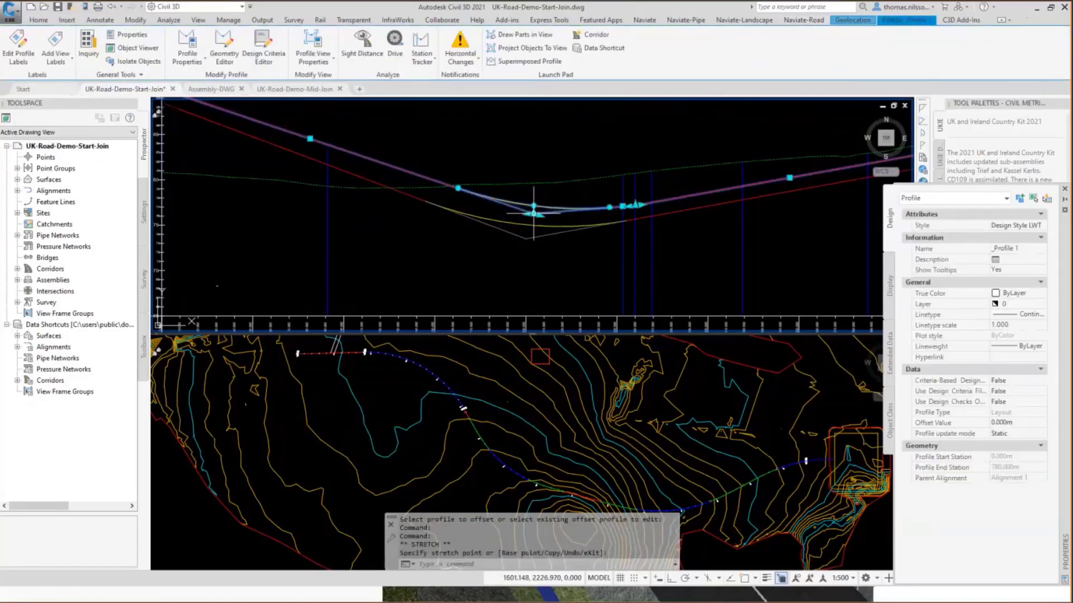
key(Escape)
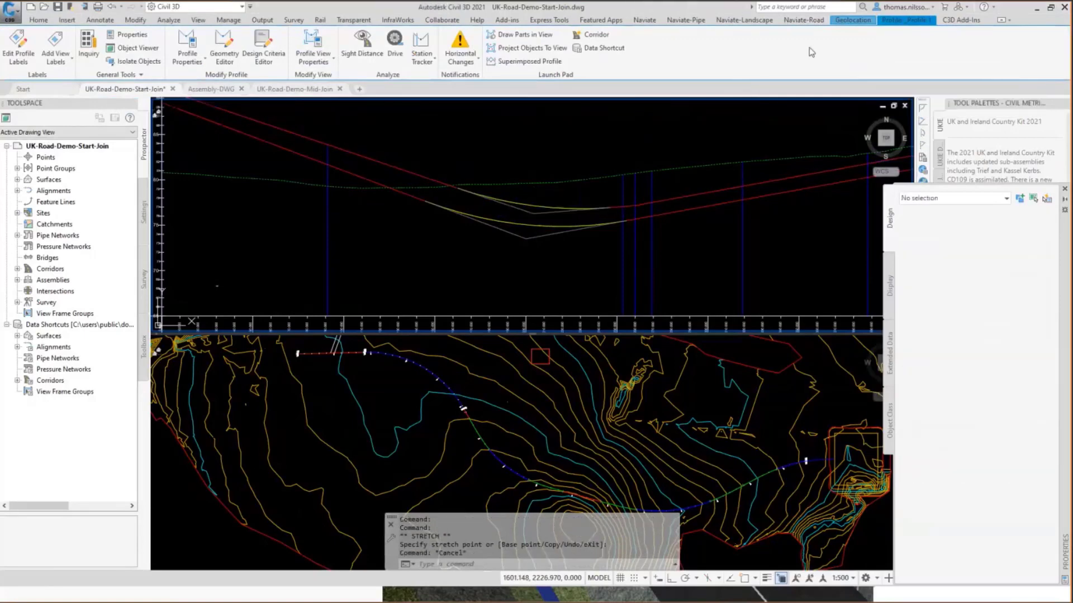
Update the lower offset profile from the edited design profile using the Offset Profile command with Raise/Lower -1.500.
click(718, 48)
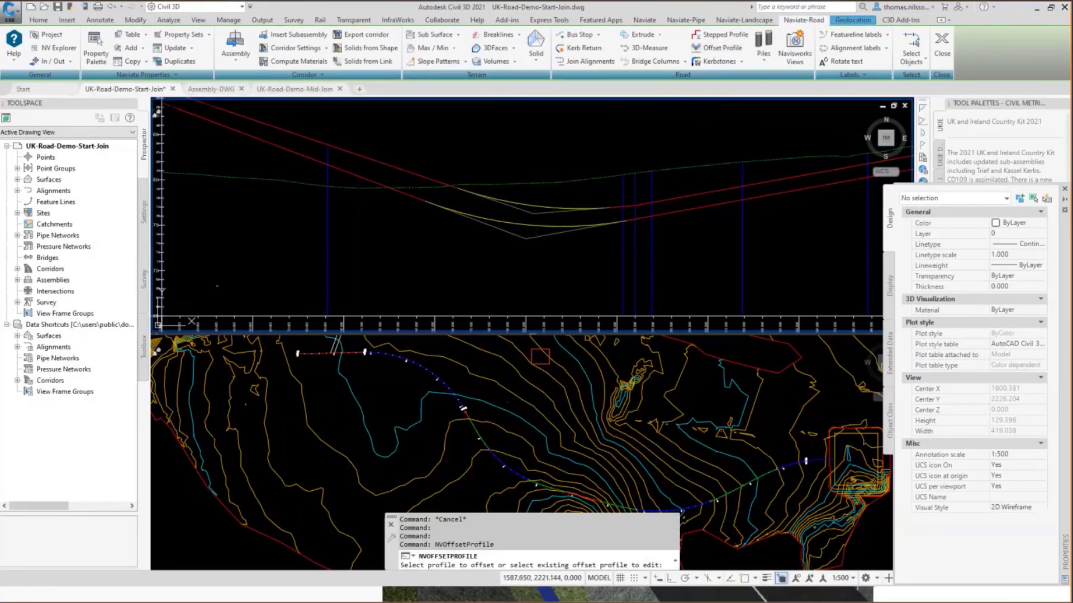
click(509, 223)
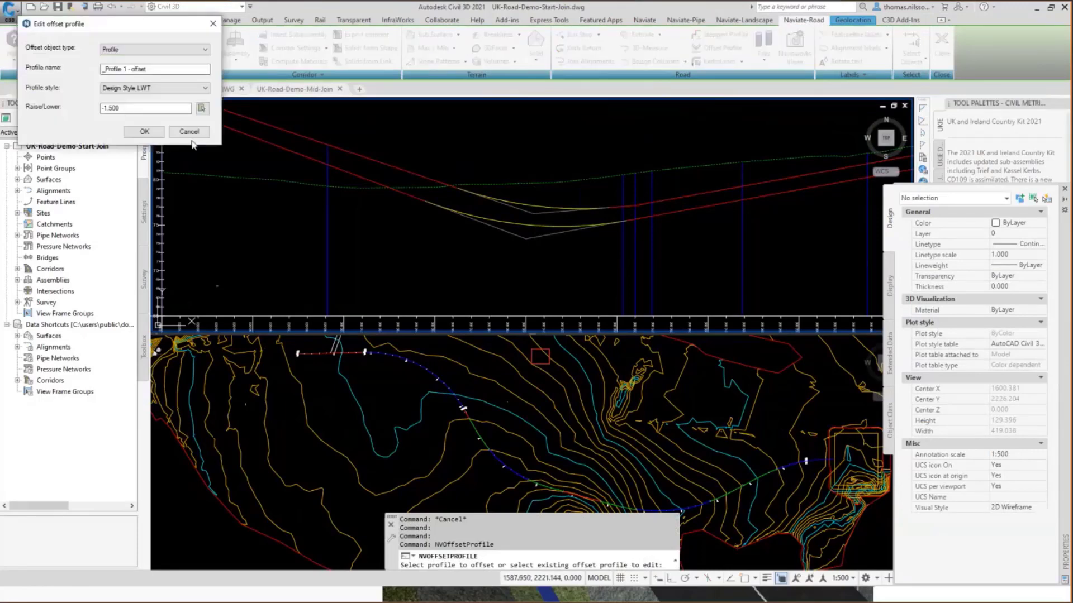
click(145, 131)
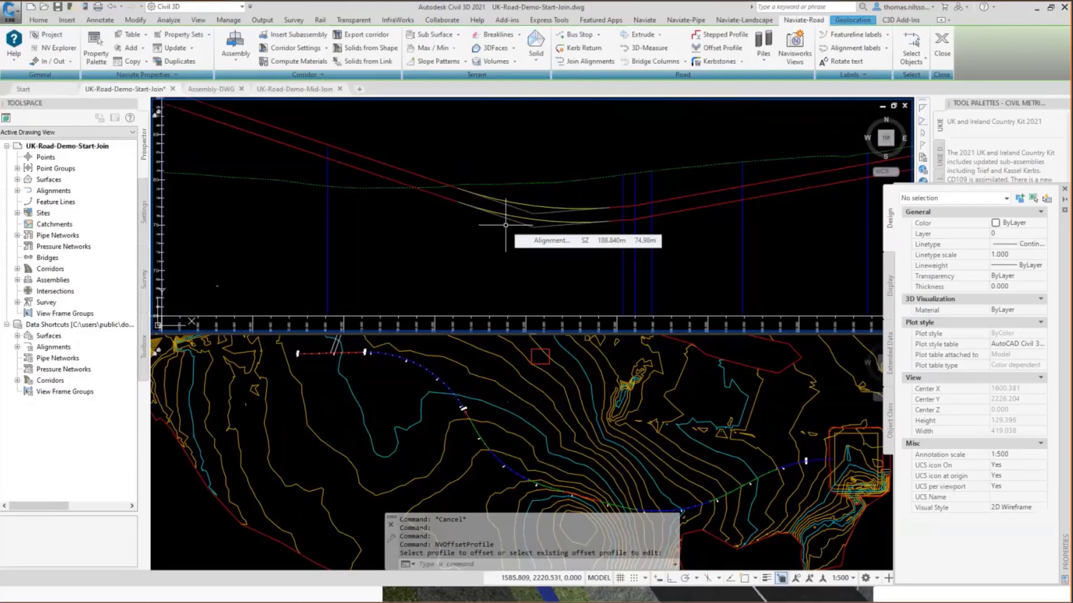
Create one offset alignment on each side of Alignment 1 at 3.650 m over its full length, using the Offsets alignment style.
click(380, 386)
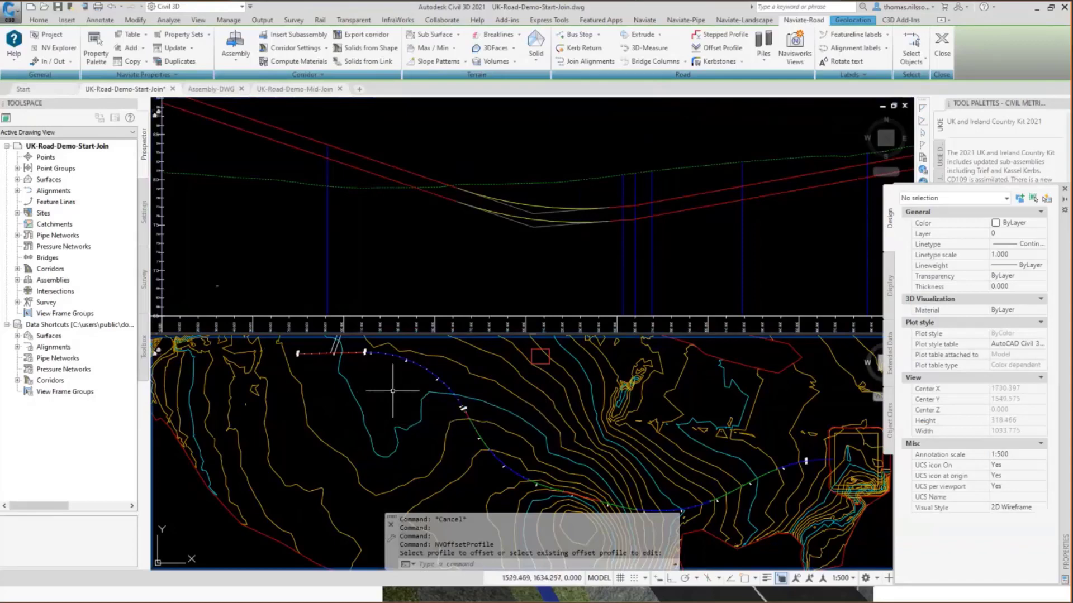
scroll(419, 443, up, 3)
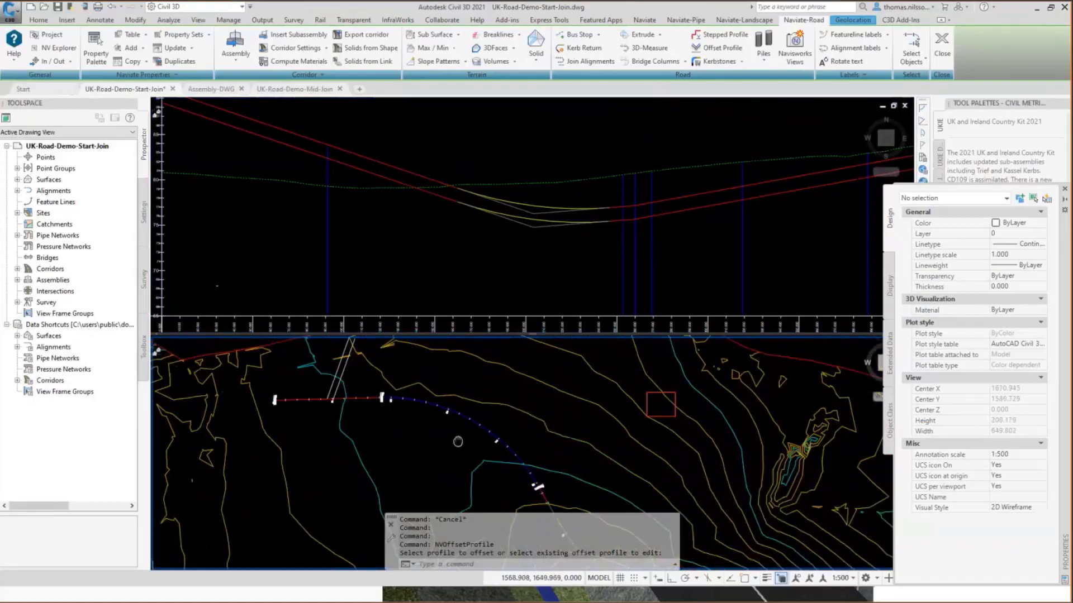
click(493, 433)
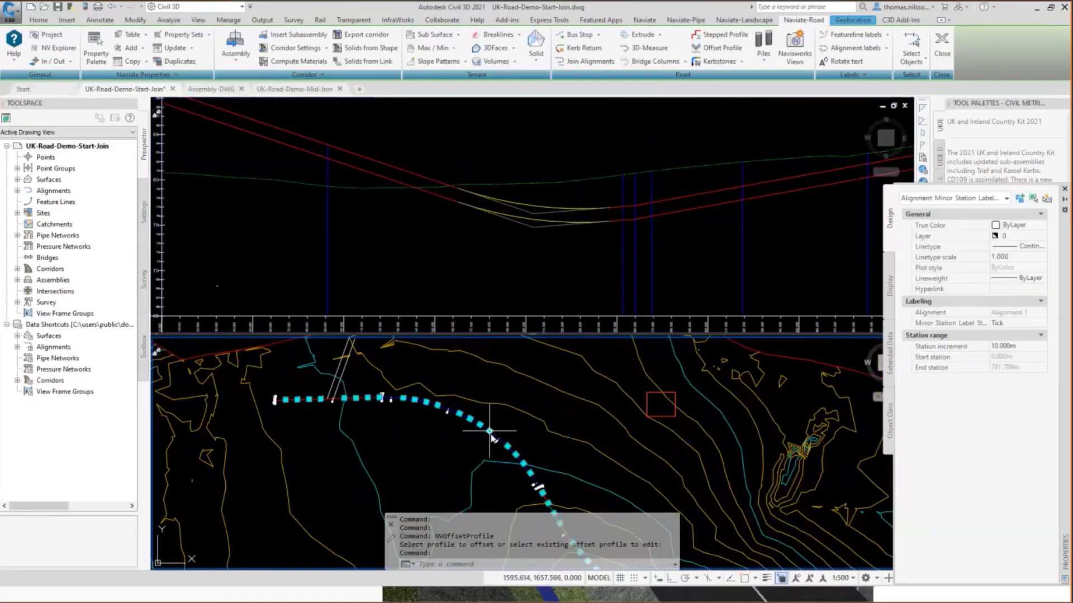
key(Escape)
click(493, 433)
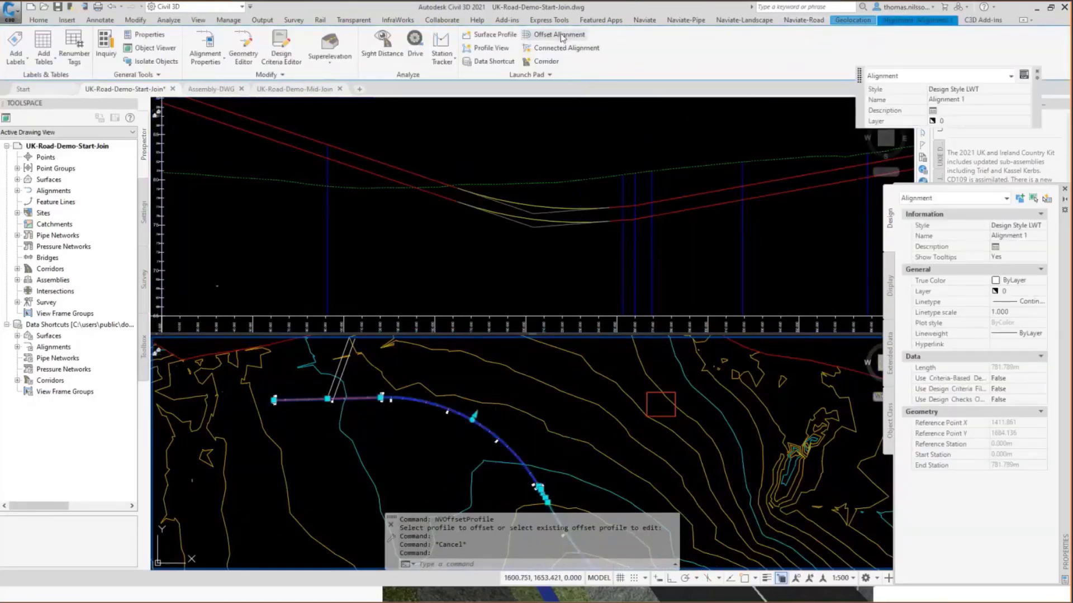
click(562, 35)
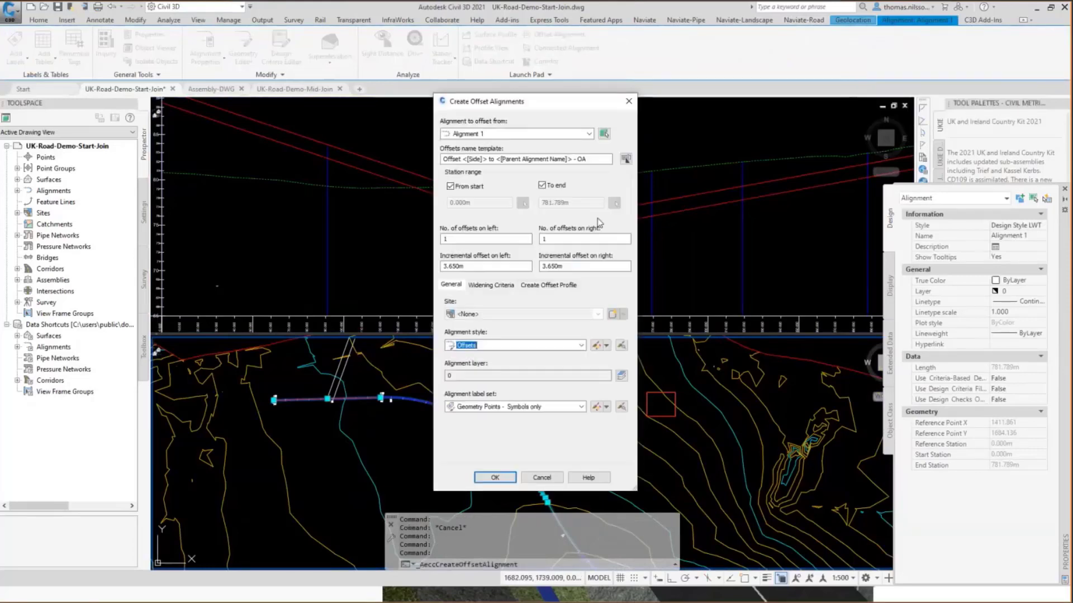
click(495, 477)
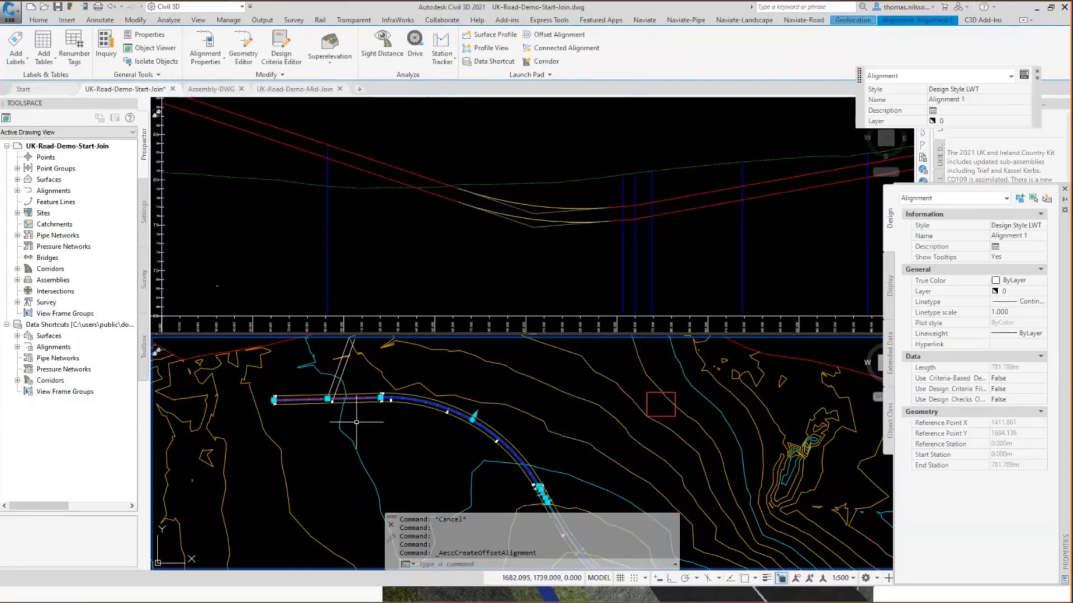
key(Escape)
scroll(262, 365, up, 4)
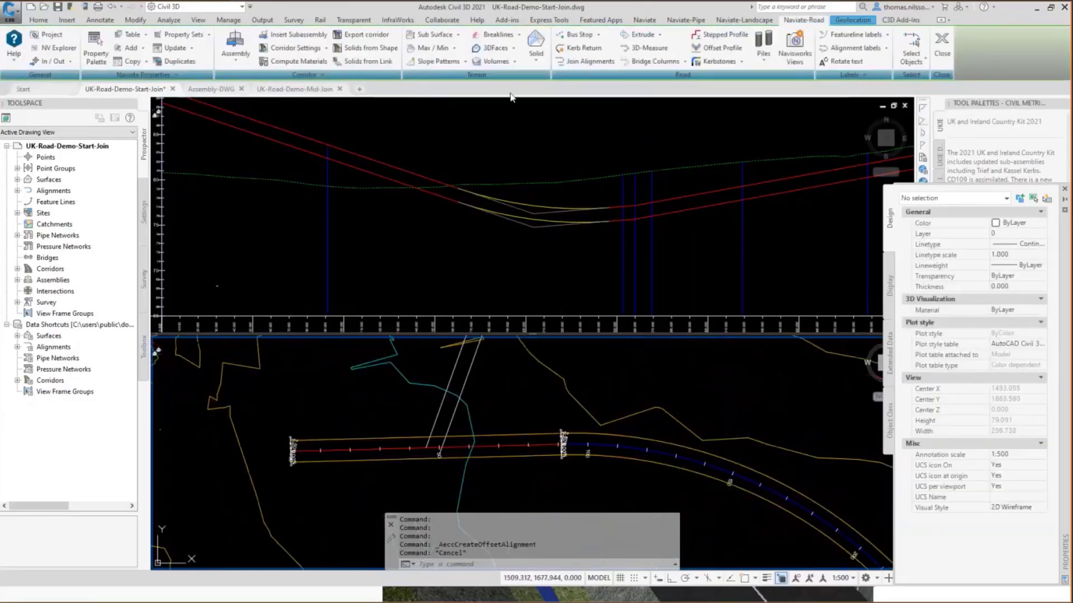
Add a bus stop widening to the lower offset alignment of Alignment 1, using the UK Bus bay template and a start point along the straight section.
click(599, 36)
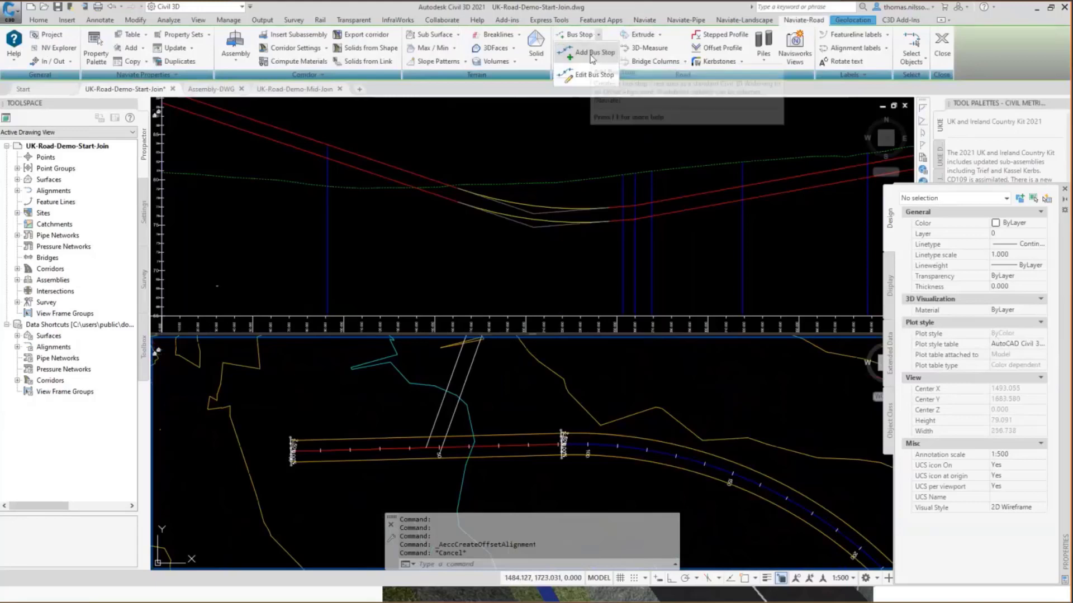
click(591, 52)
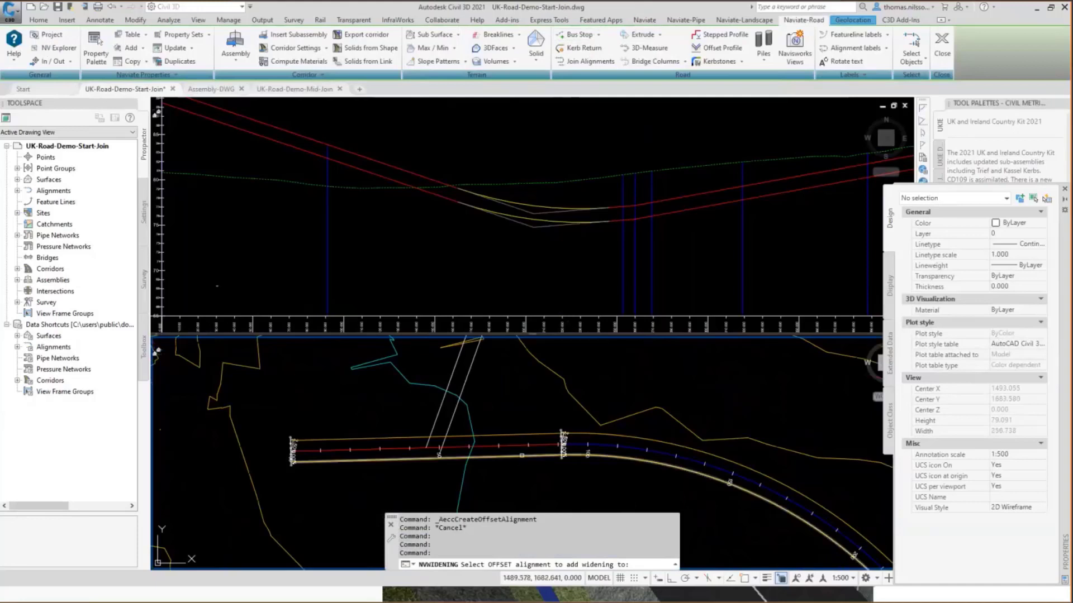
click(582, 434)
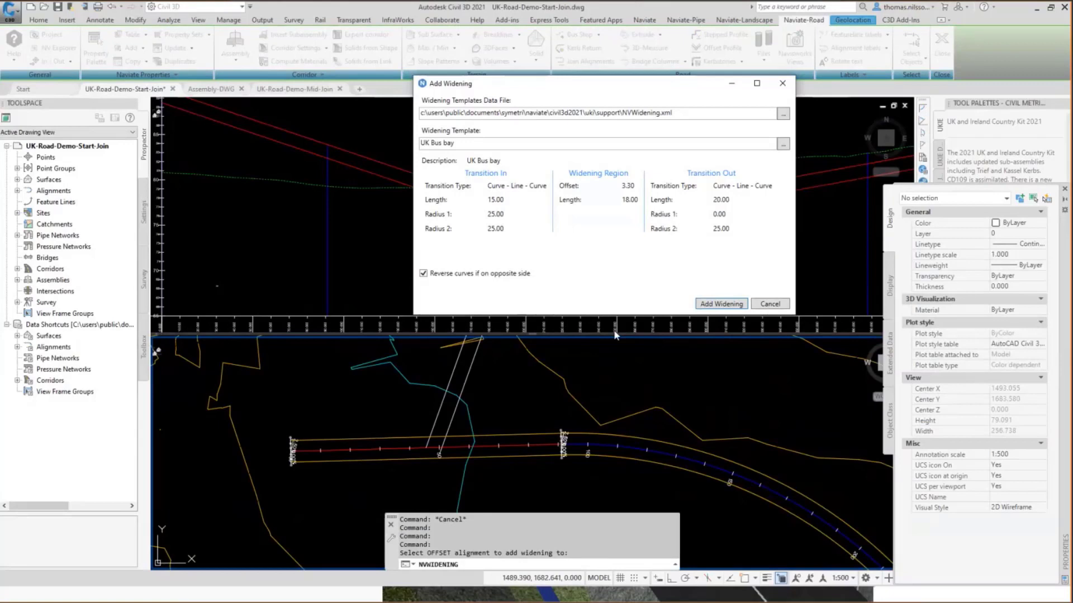
click(784, 147)
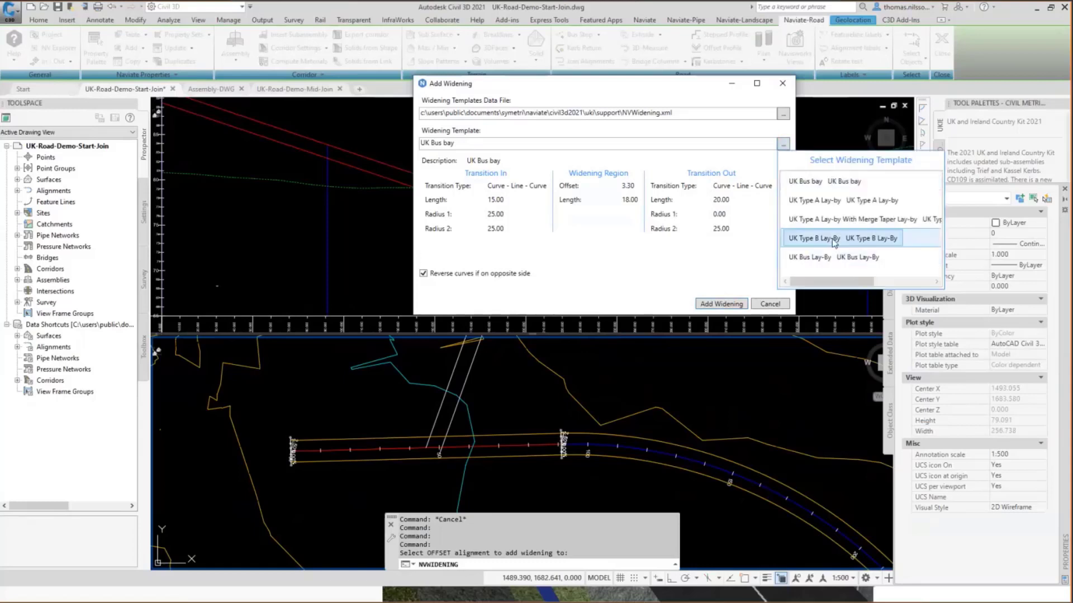
mouse_move(838, 254)
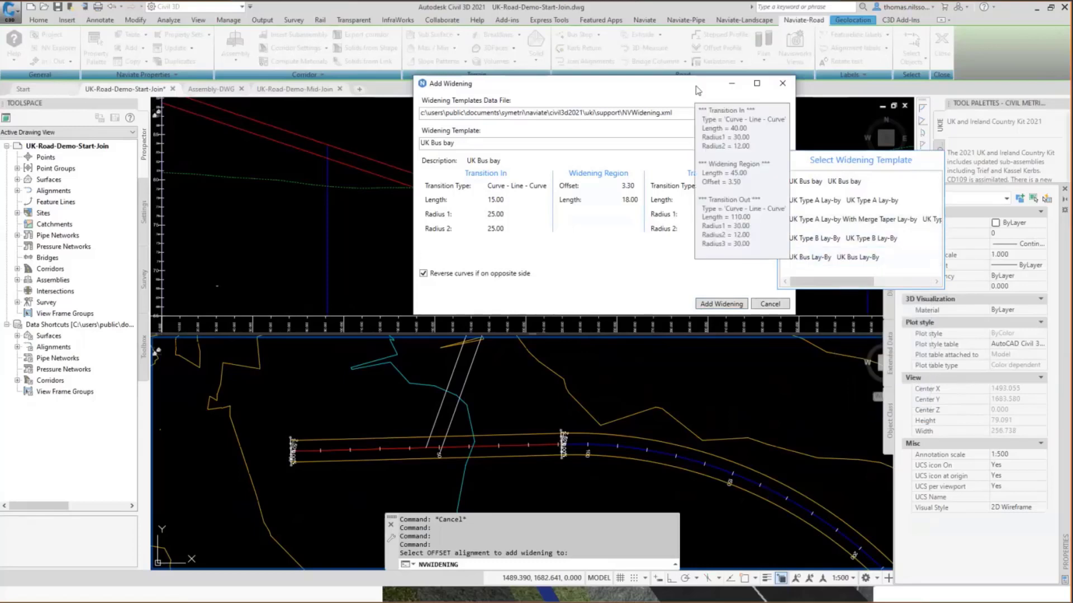
click(658, 86)
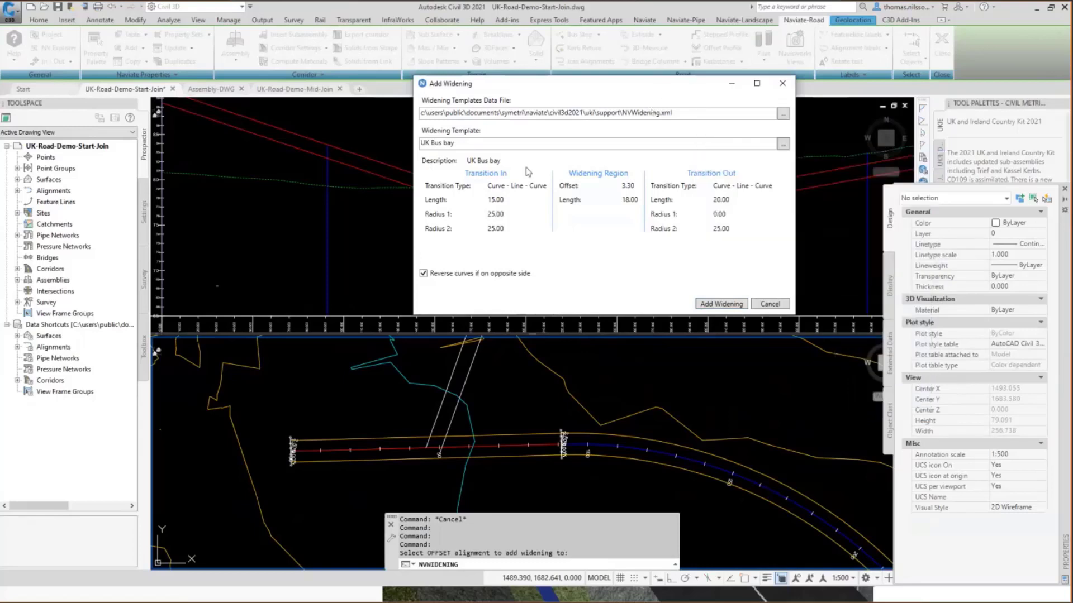
click(720, 304)
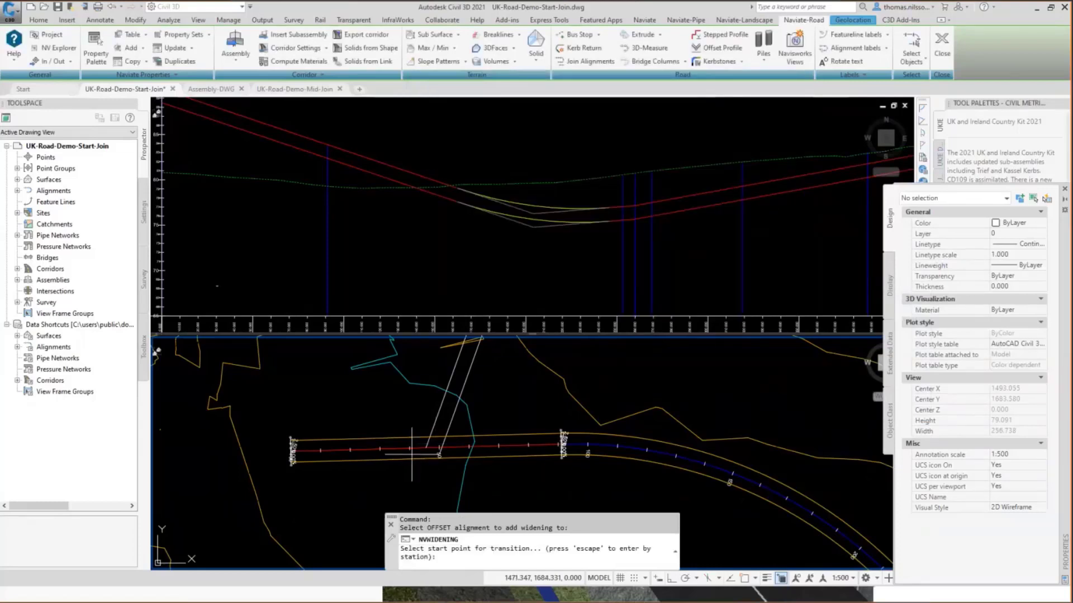
key(F3)
click(380, 449)
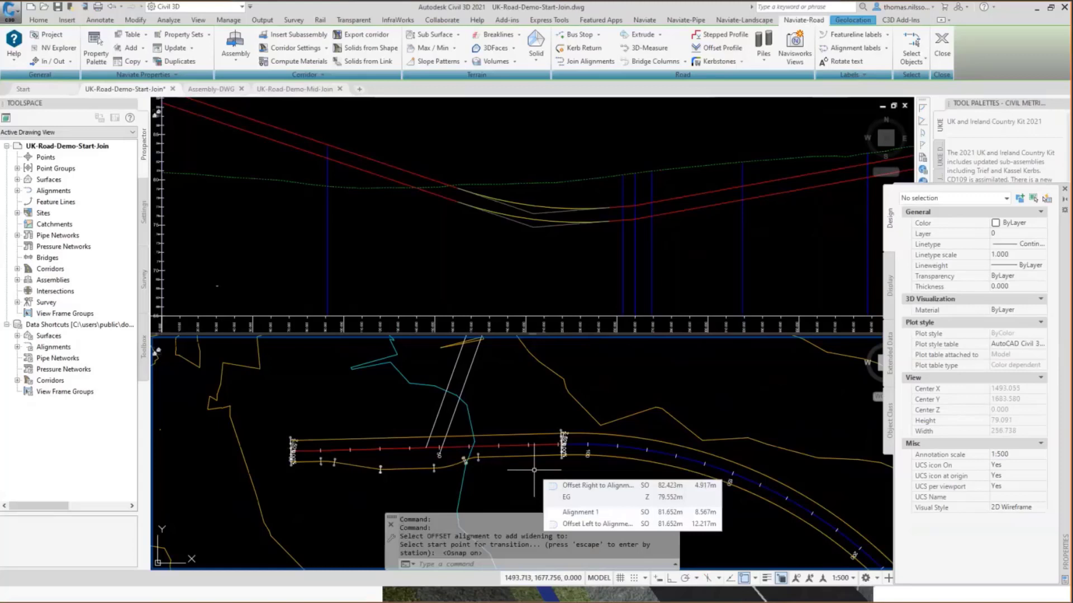
click(598, 34)
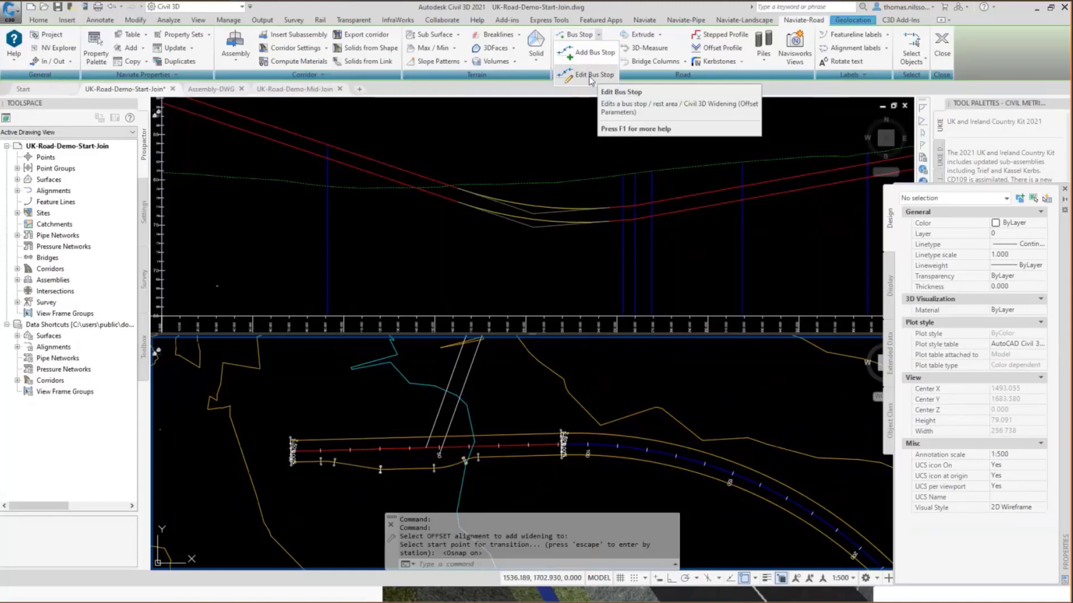
key(Escape)
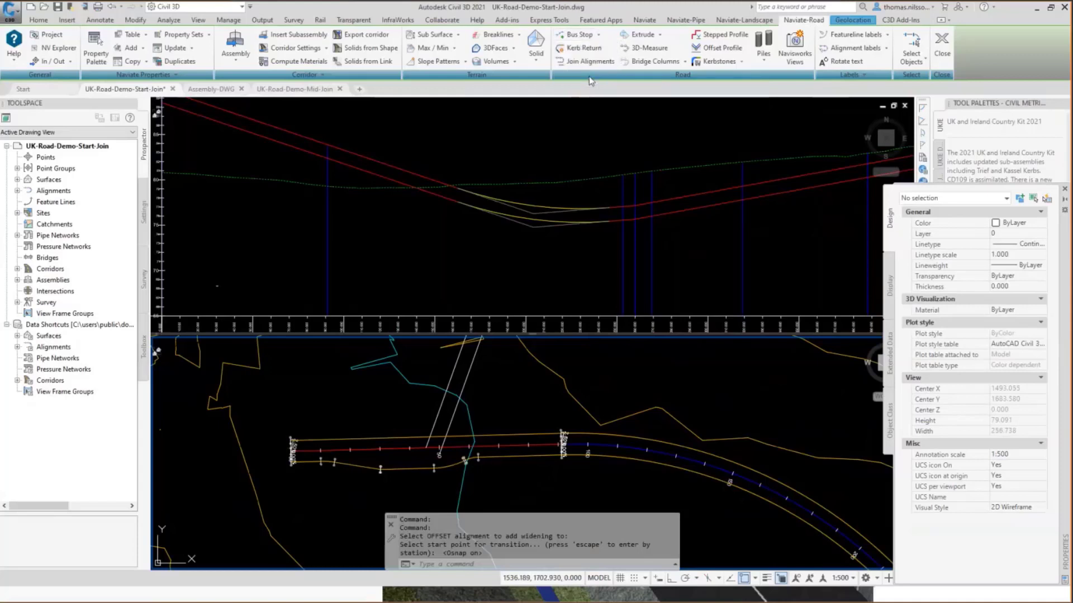
click(585, 50)
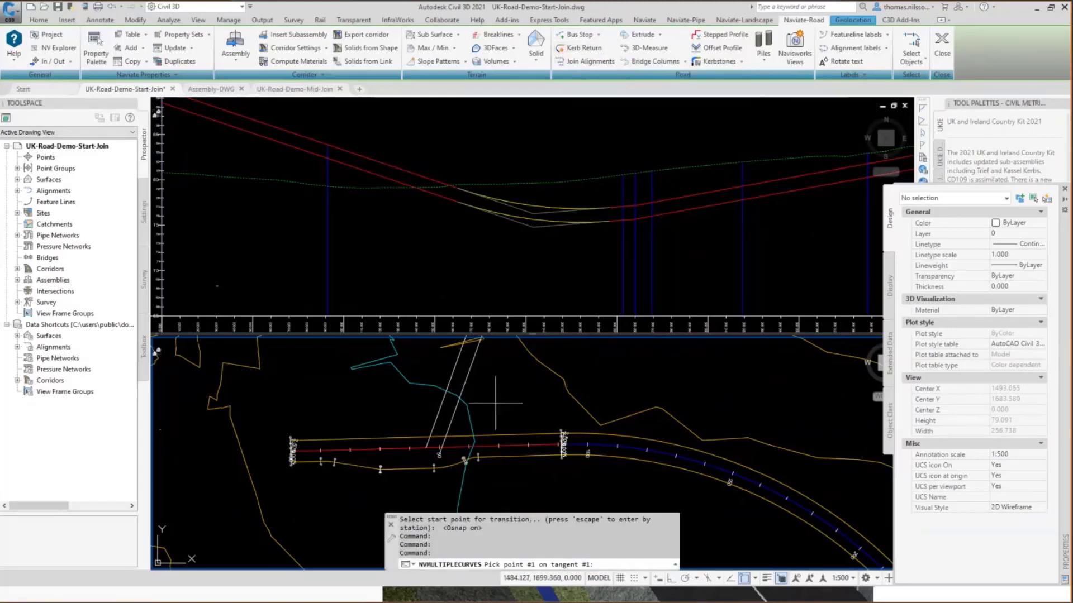
scroll(495, 402, down, 1)
middle_drag(495, 402, 485, 435)
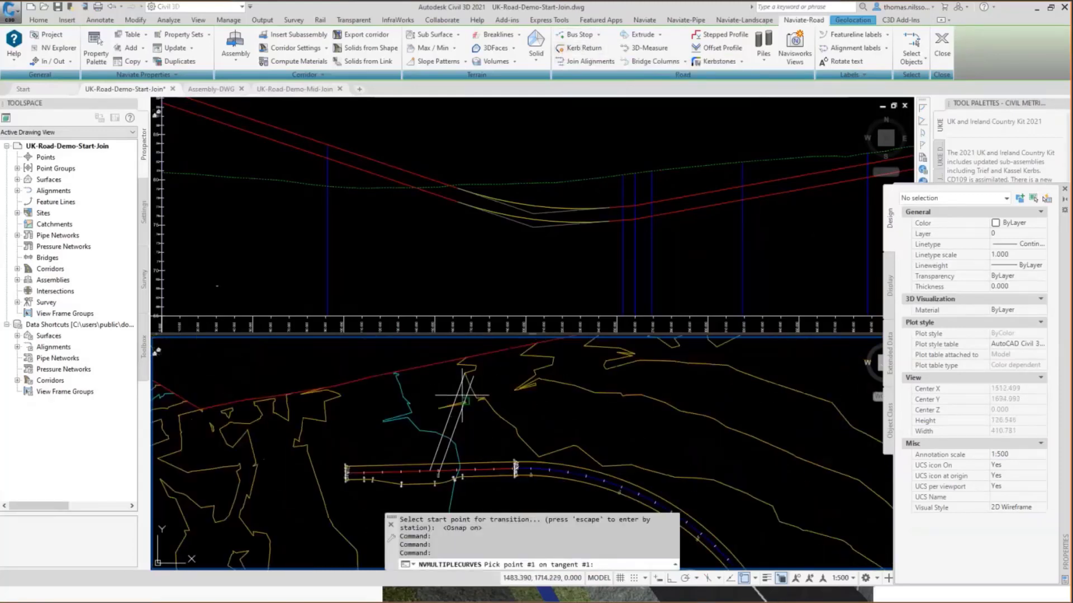
scroll(462, 399, up, 2)
click(456, 376)
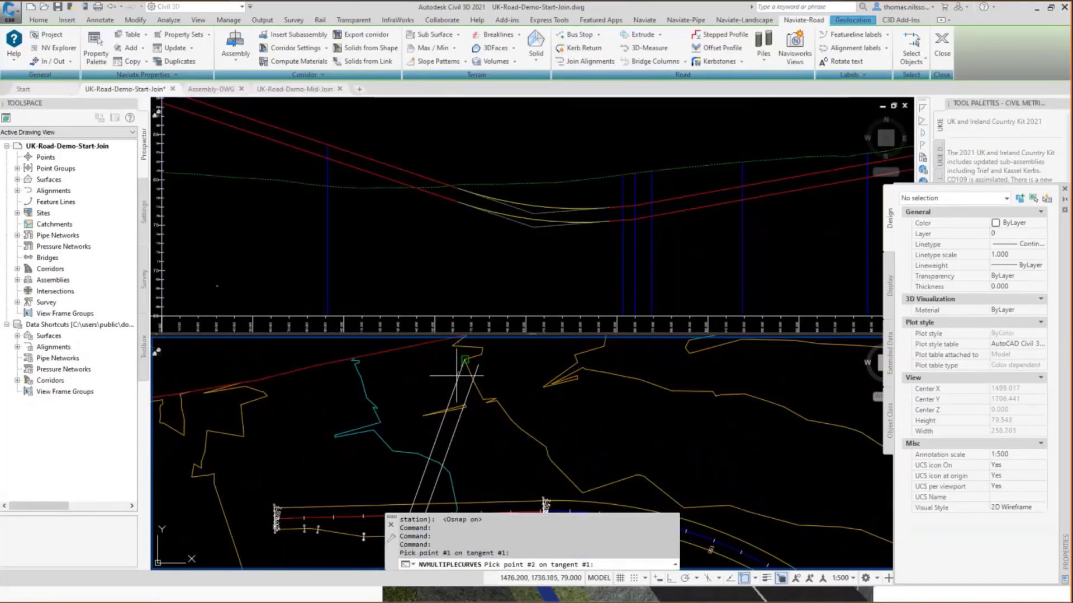
middle_drag(441, 464, 432, 375)
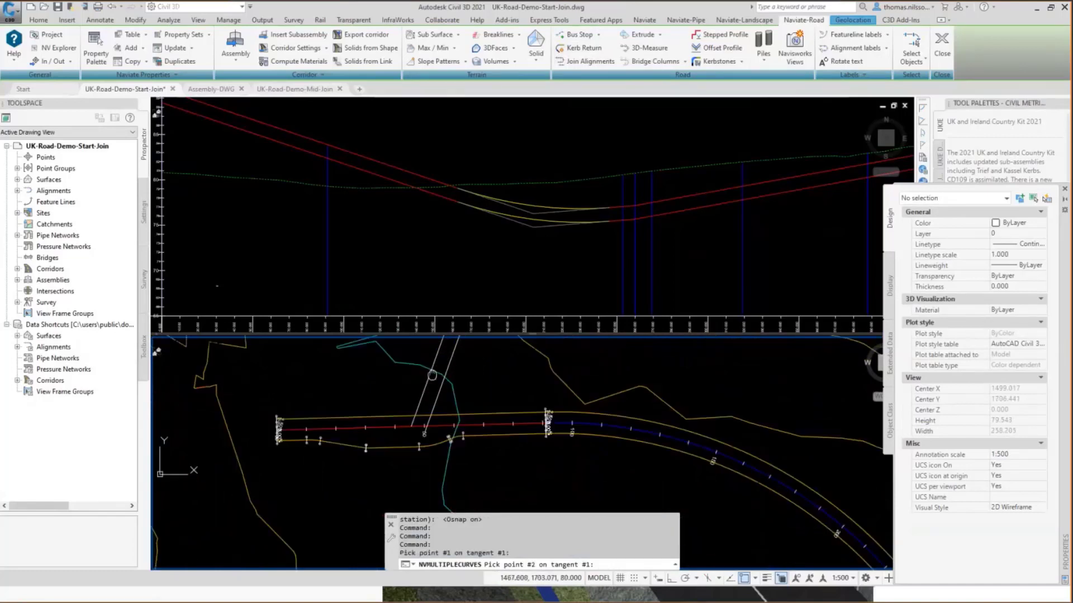
click(412, 426)
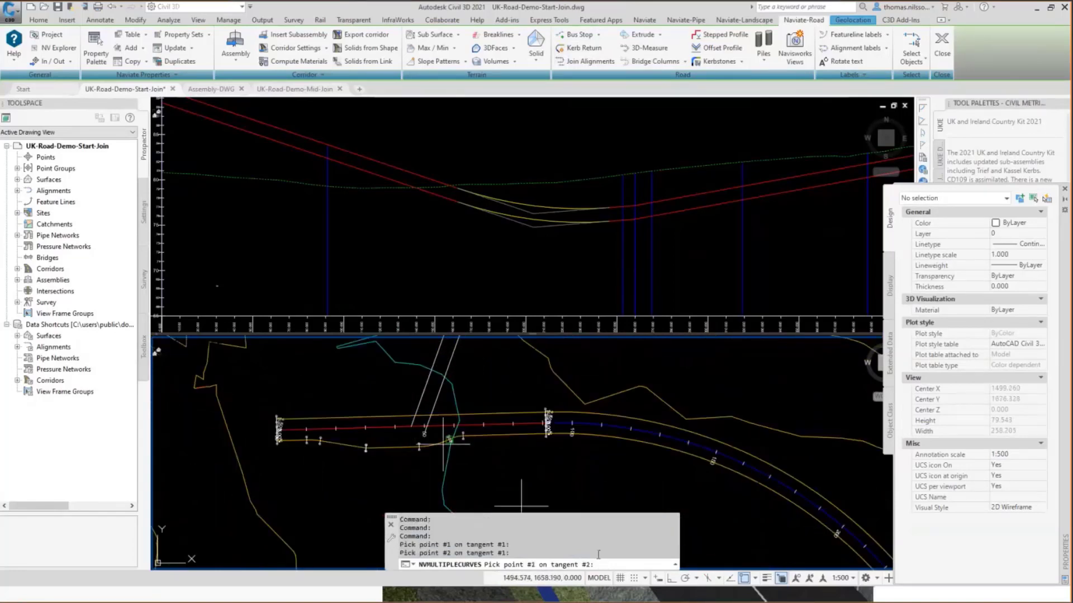
click(755, 579)
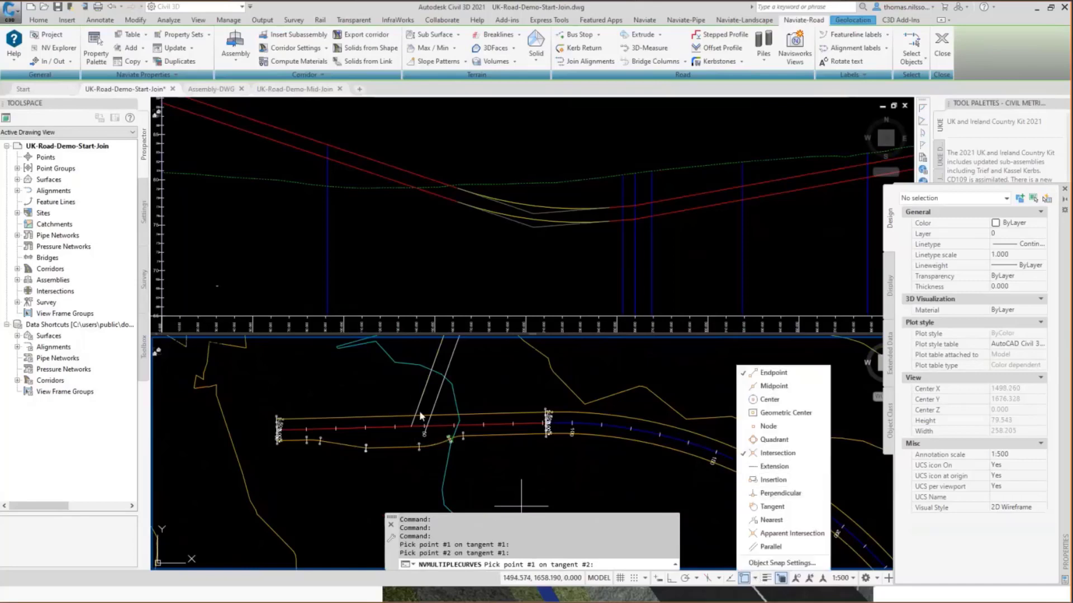
click(771, 467)
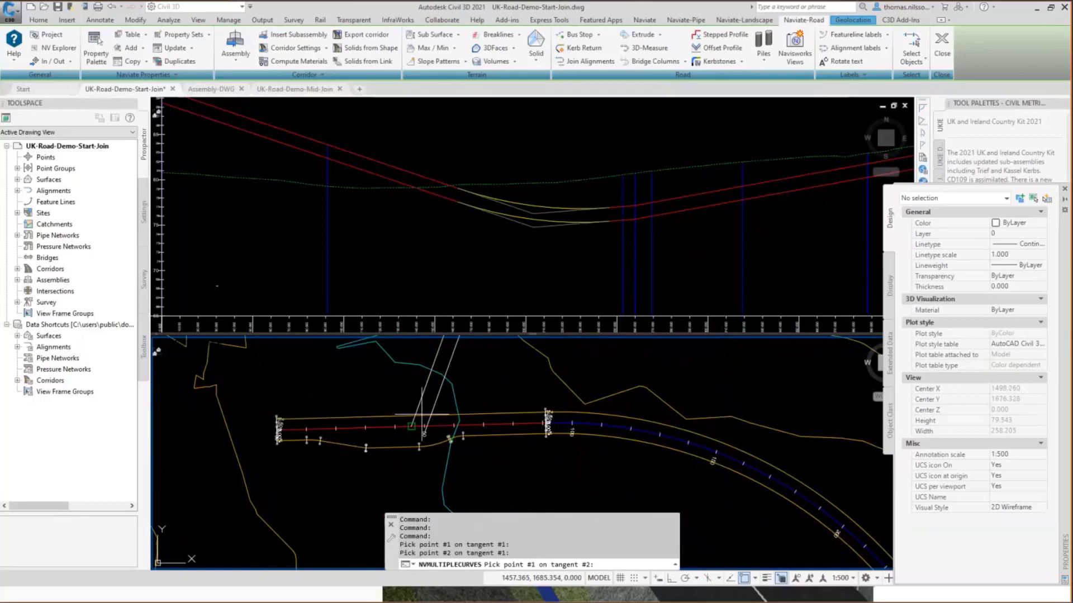
text(nt)
key(Return)
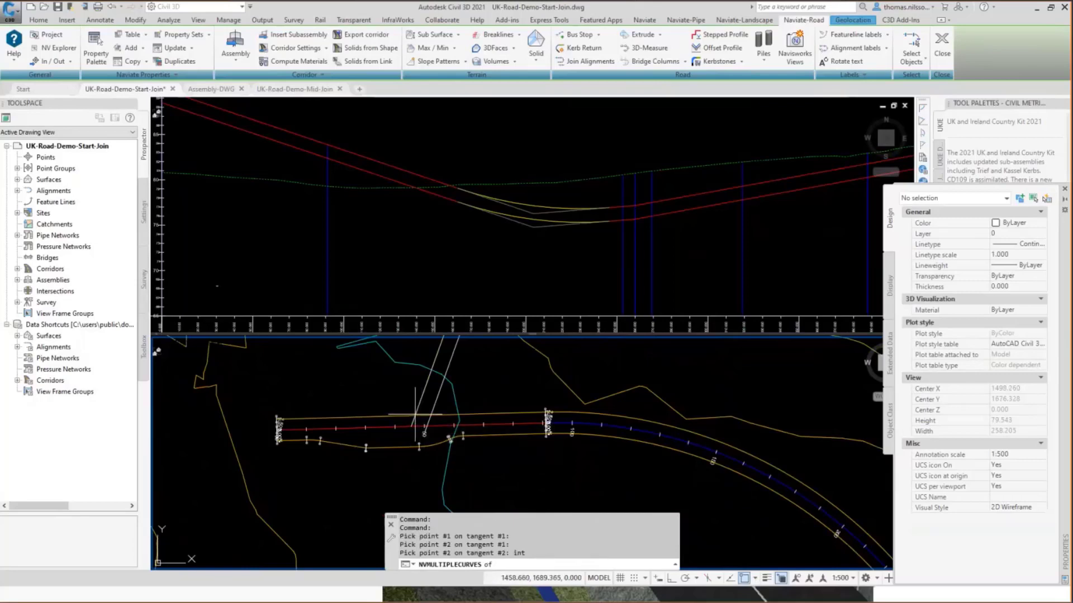
click(415, 415)
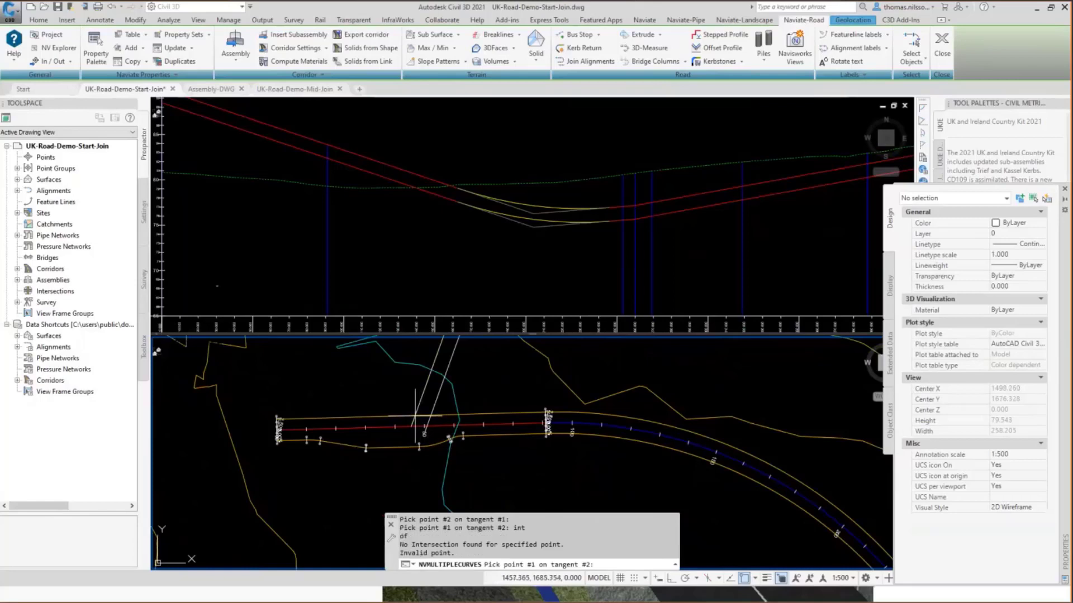
click(295, 419)
click(386, 415)
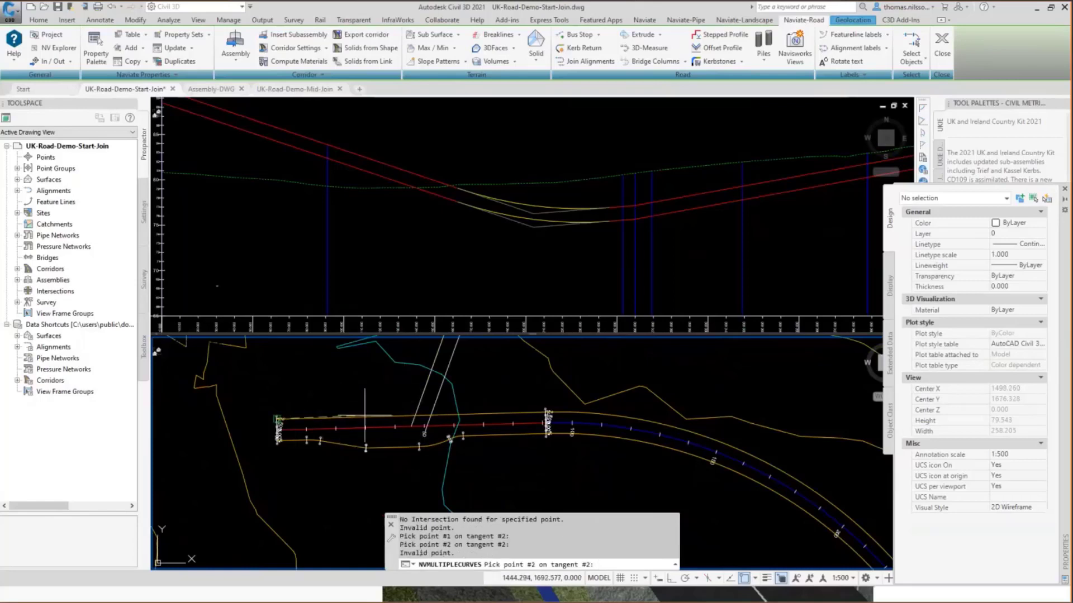
key(Escape)
Set the End Z of the left side-road line to 0.
click(420, 403)
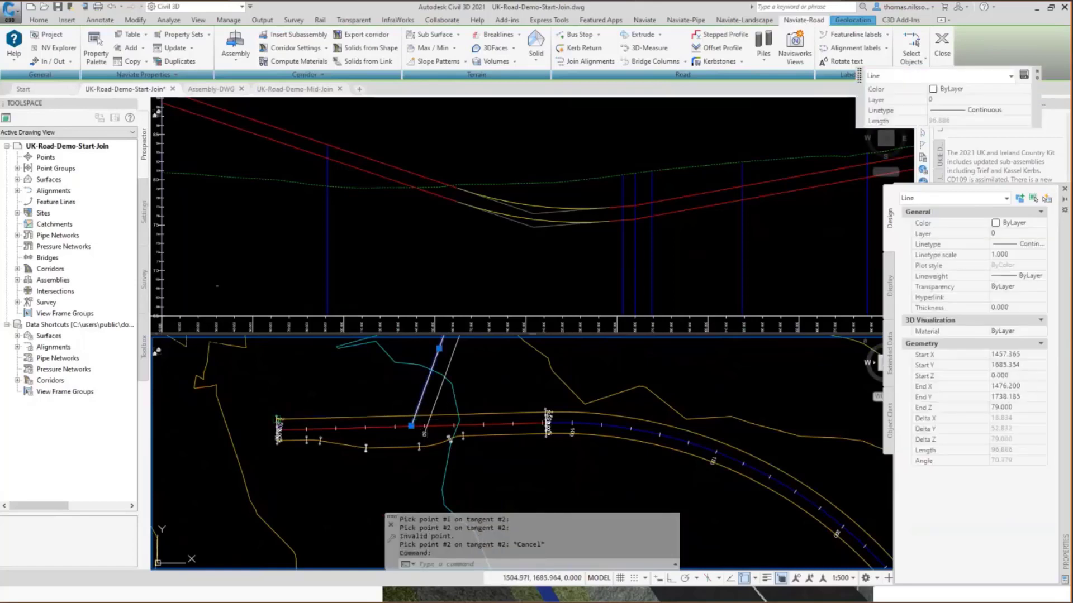
click(1029, 410)
text(0)
key(Return)
key(Escape)
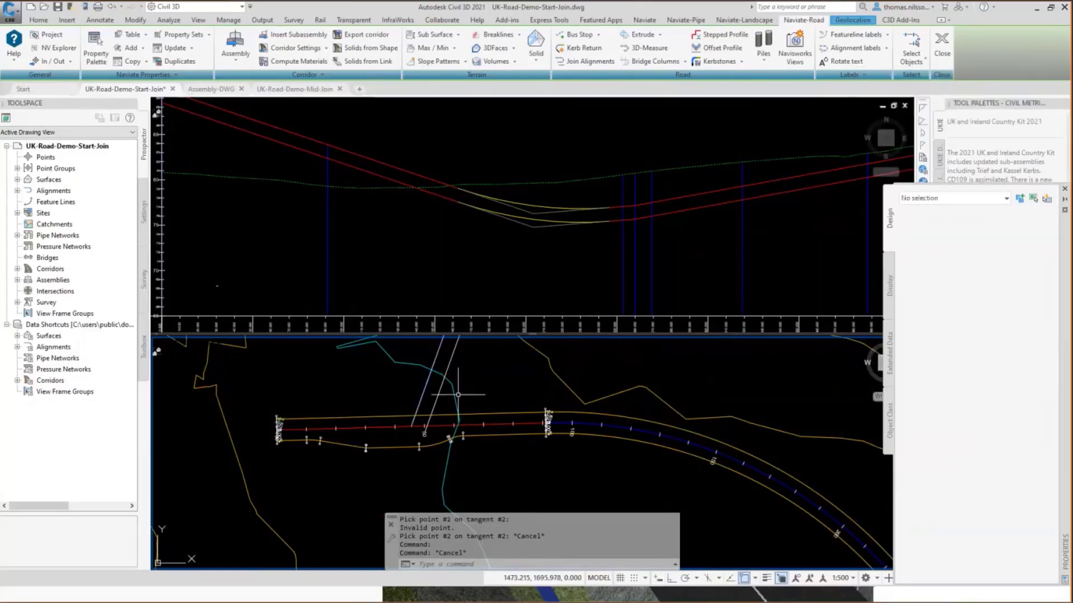
Start a kerb return, defining tangent 1 along the left side-road line and tangent 2 along the upper offset alignment towards its start.
click(578, 49)
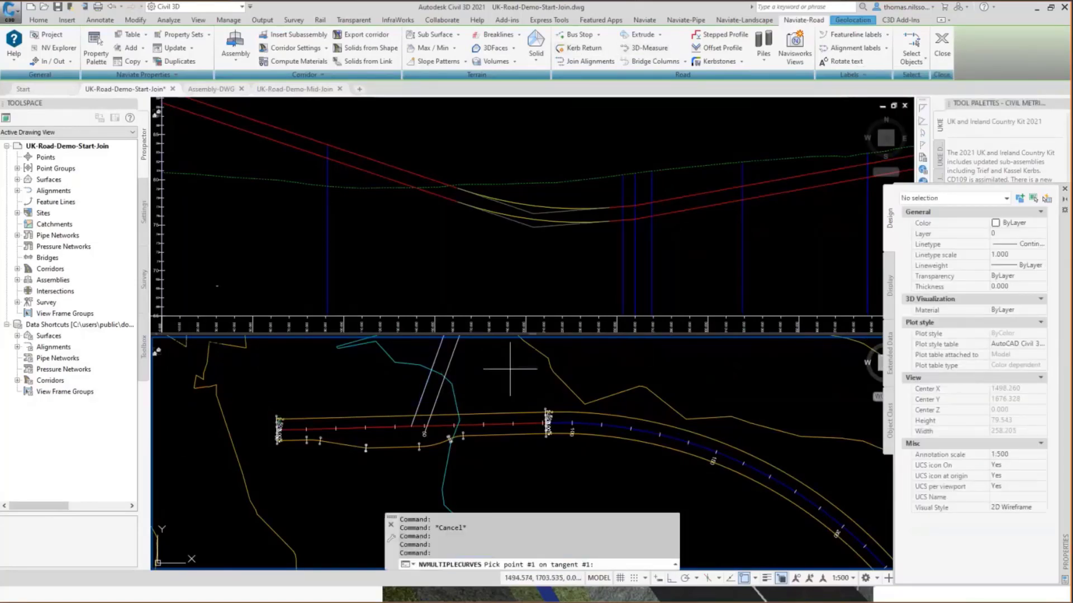
scroll(487, 391, down, 4)
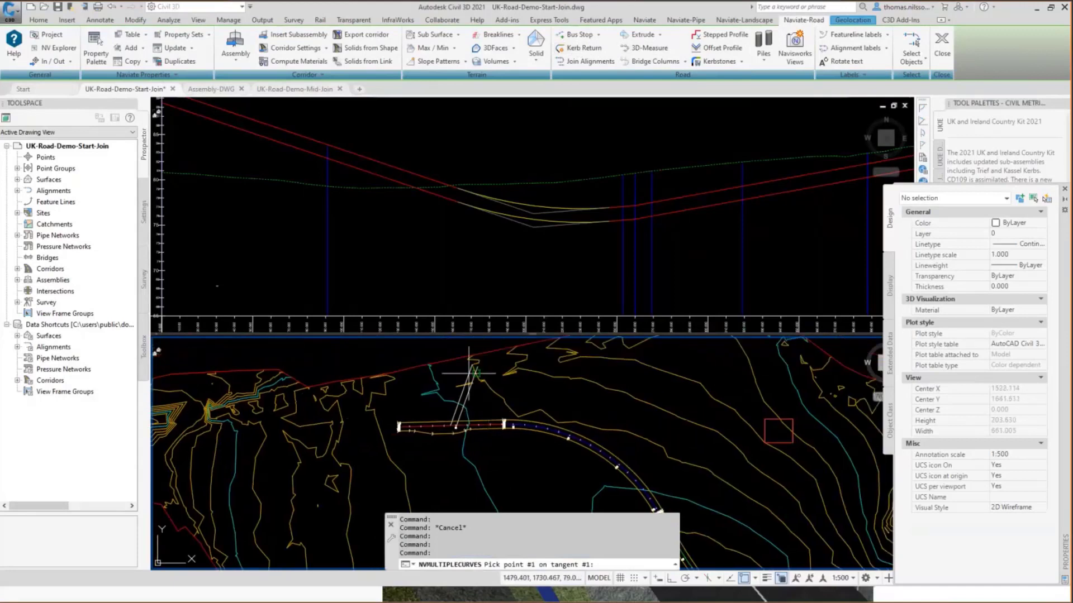
scroll(472, 372, up, 4)
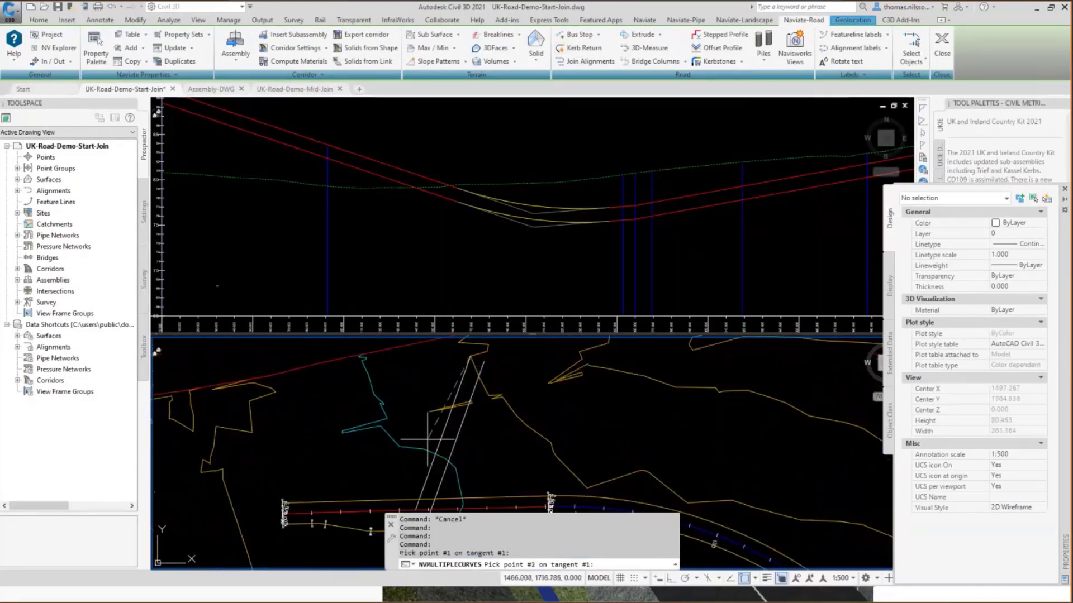
middle_drag(429, 440, 456, 378)
click(448, 445)
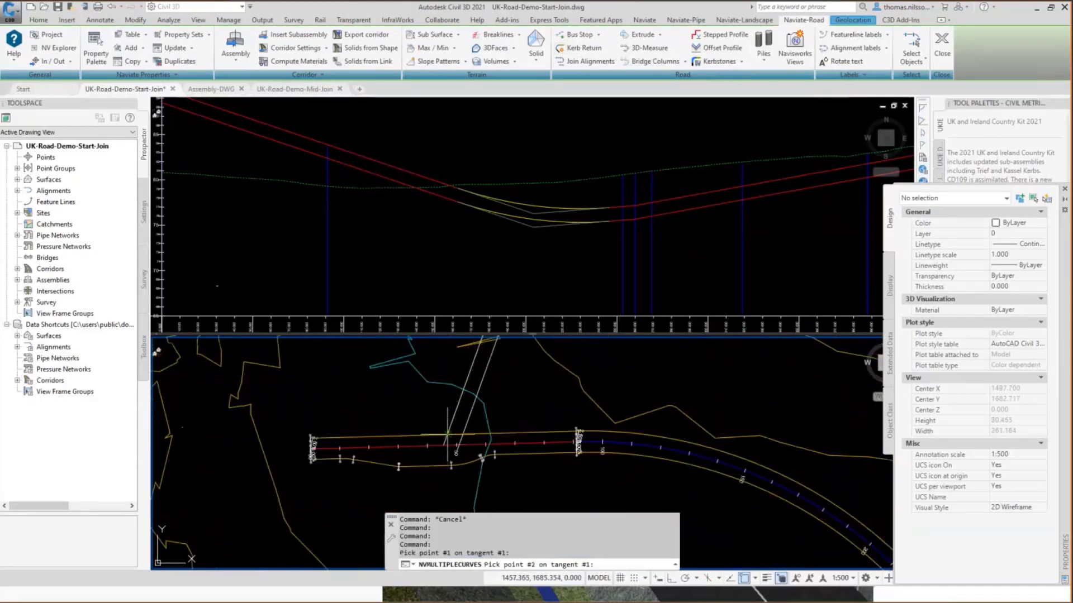
click(447, 434)
click(449, 434)
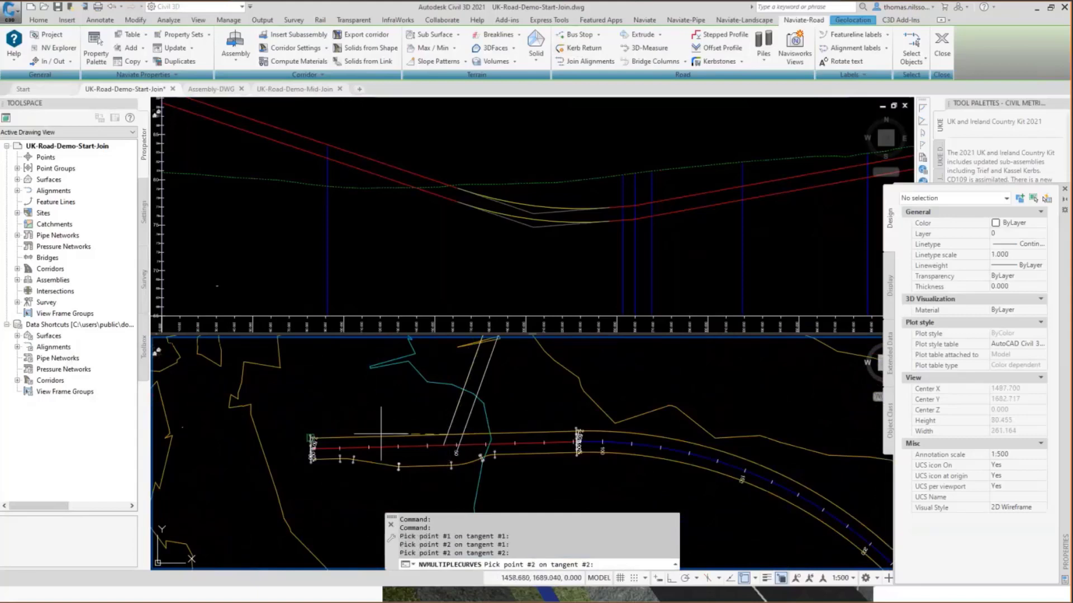
click(369, 439)
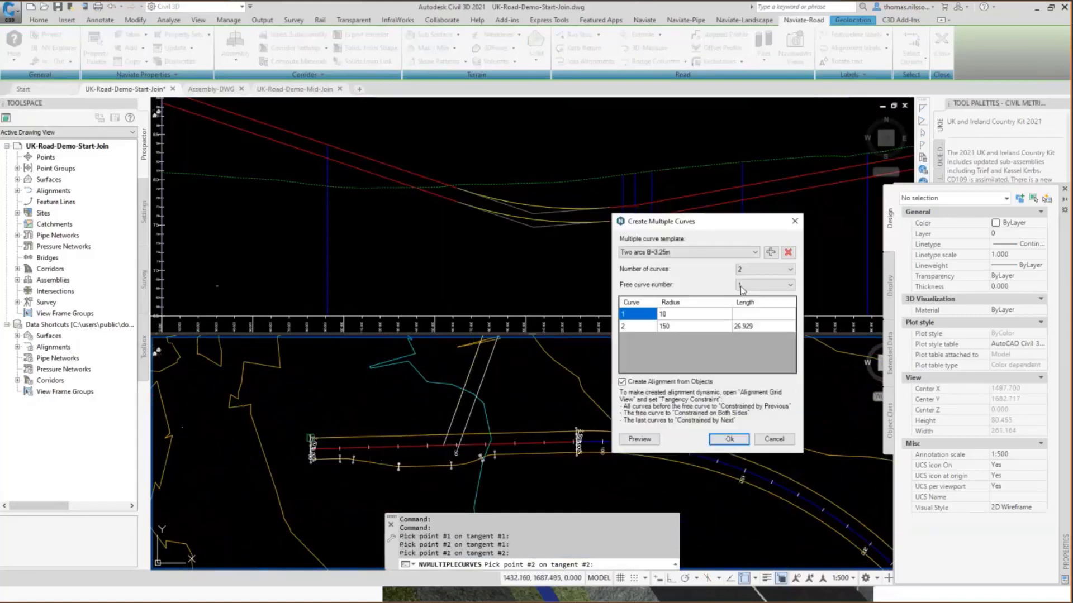
Try the Three arcs, short and Five arcs curve templates for the kerb return, and switch back to Two arcs B=3.25m.
click(696, 252)
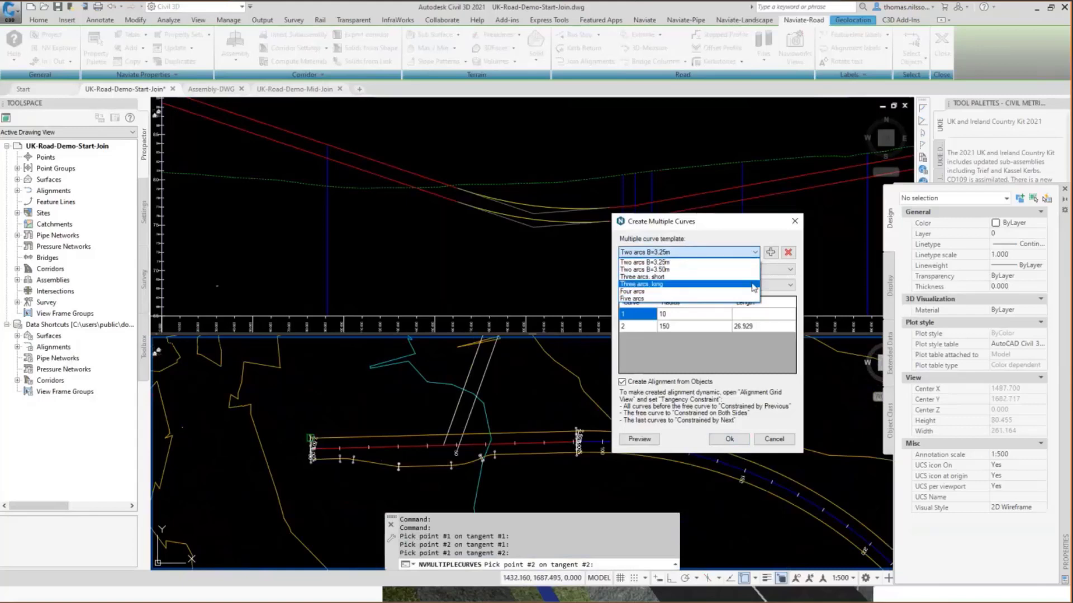
click(730, 277)
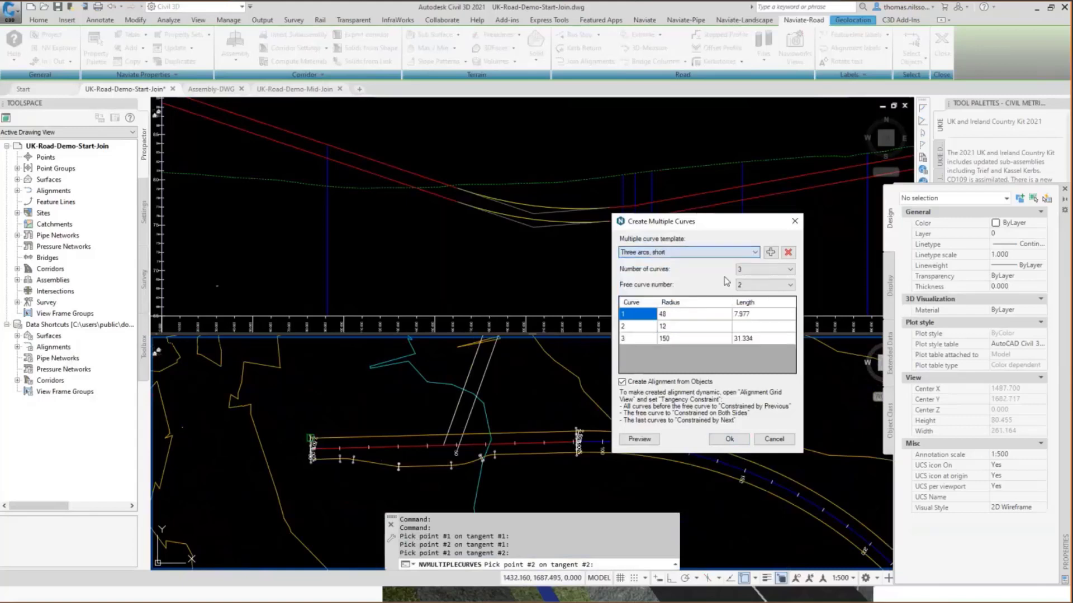
click(709, 252)
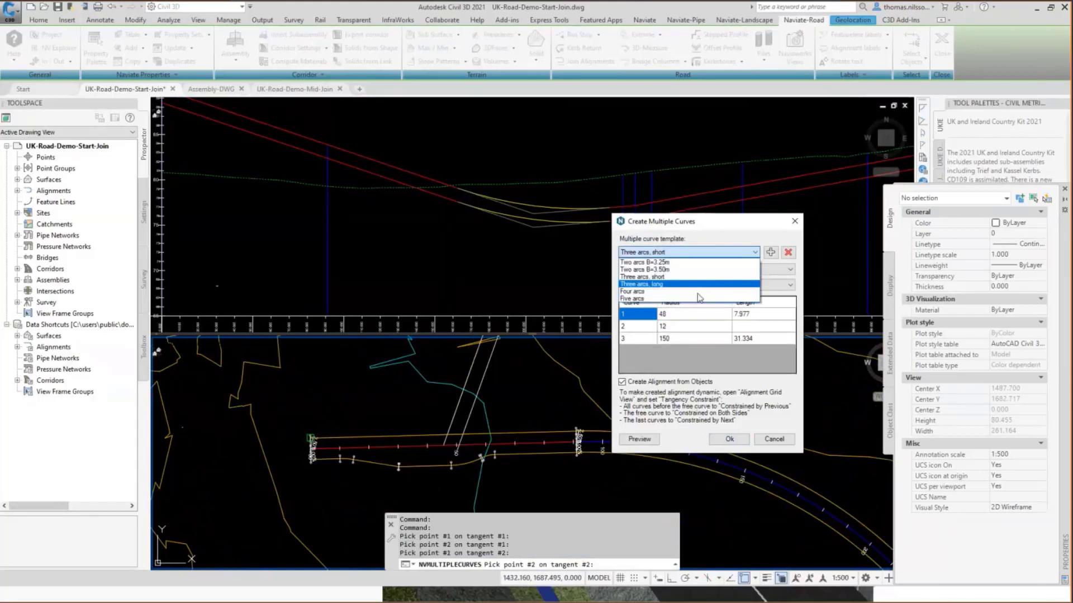
click(699, 299)
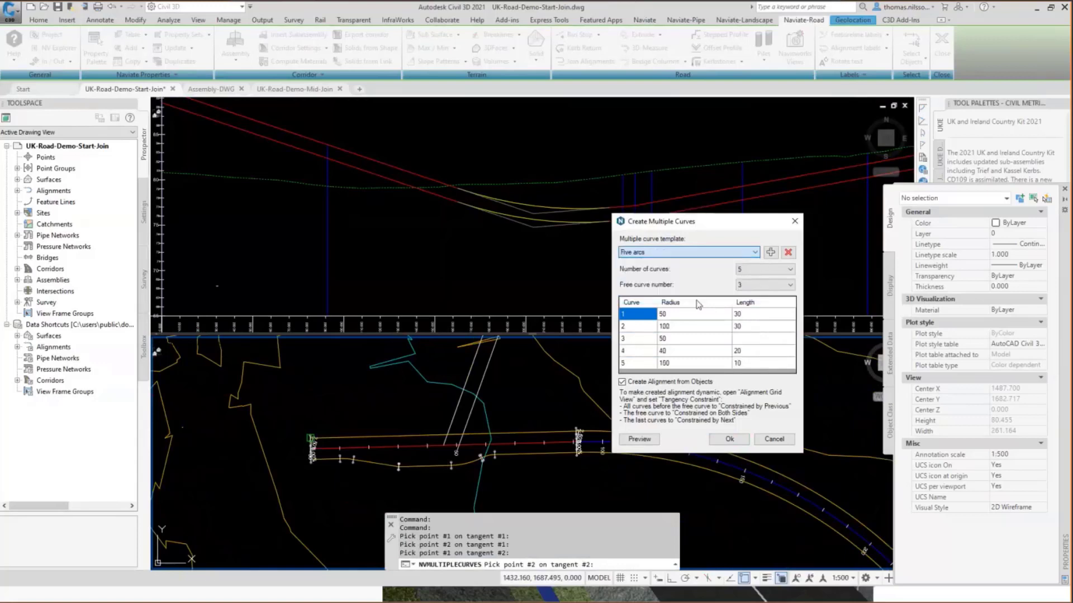
click(705, 254)
click(695, 262)
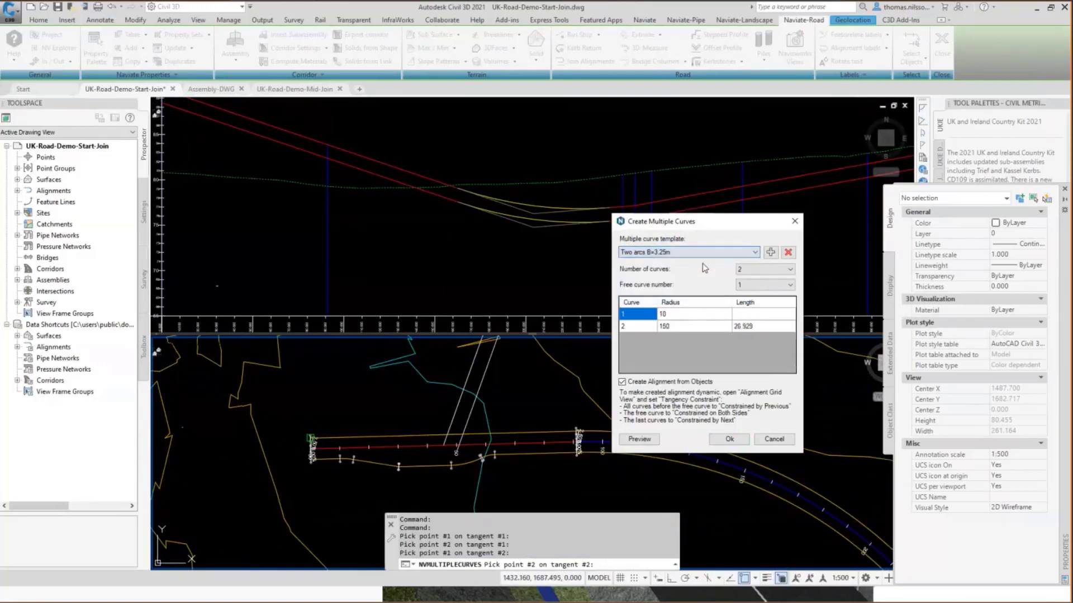
Set the radius of the kerb return's first curve to 12.
click(686, 316)
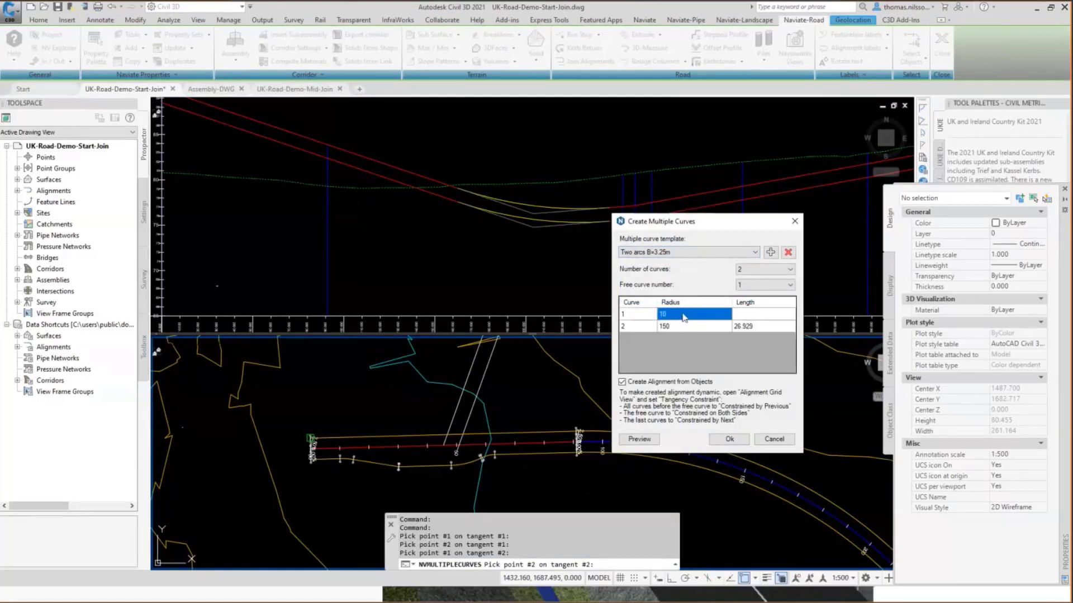
text(12)
key(Tab)
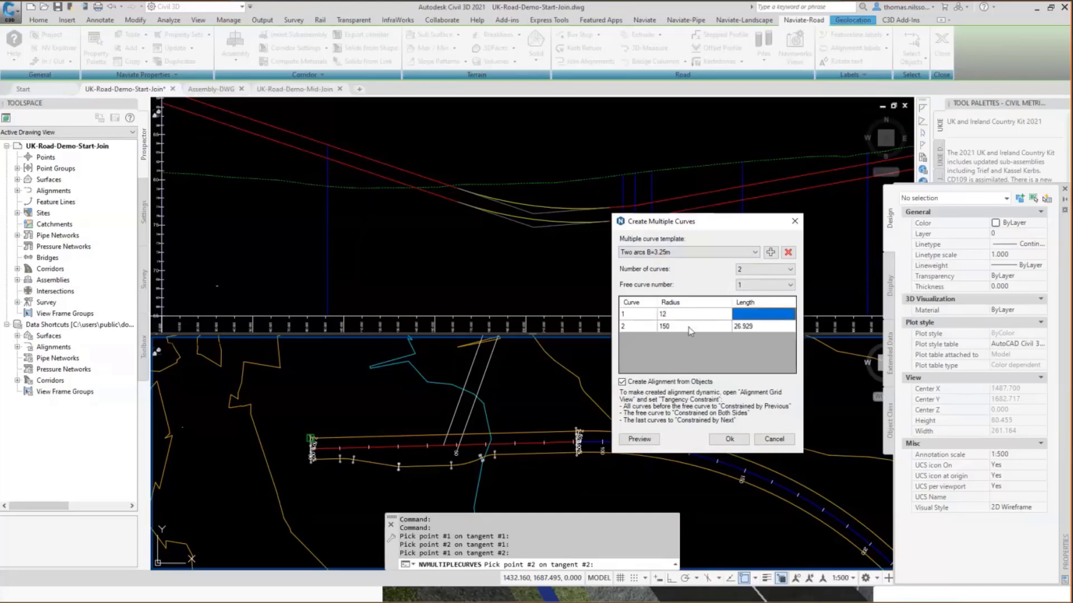
Preview and accept the two-arc kerb return, and create an alignment from its polyline with the direction reversed.
click(637, 441)
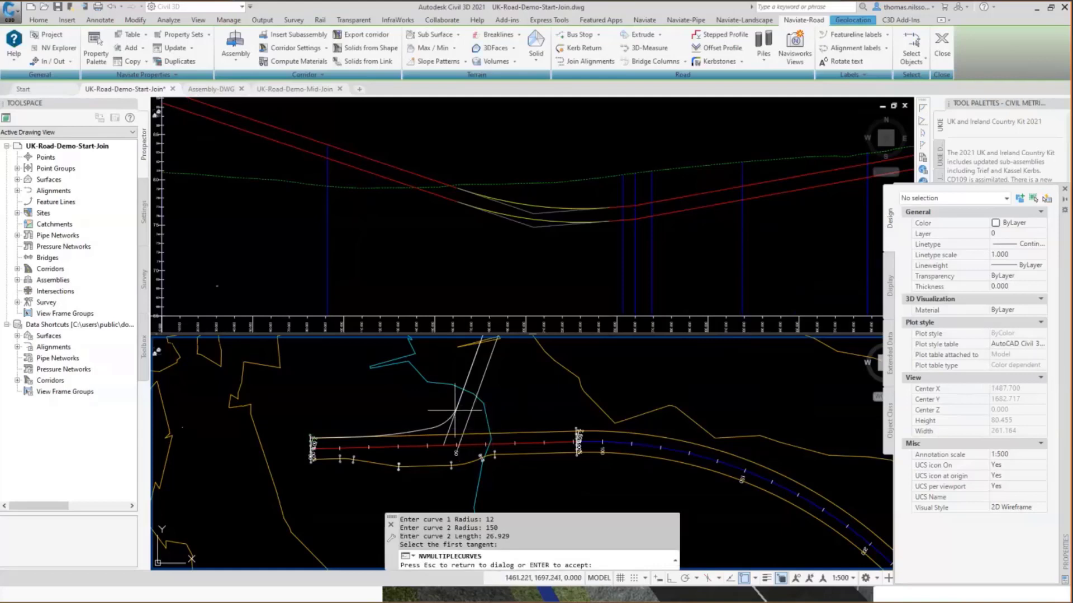
key(Return)
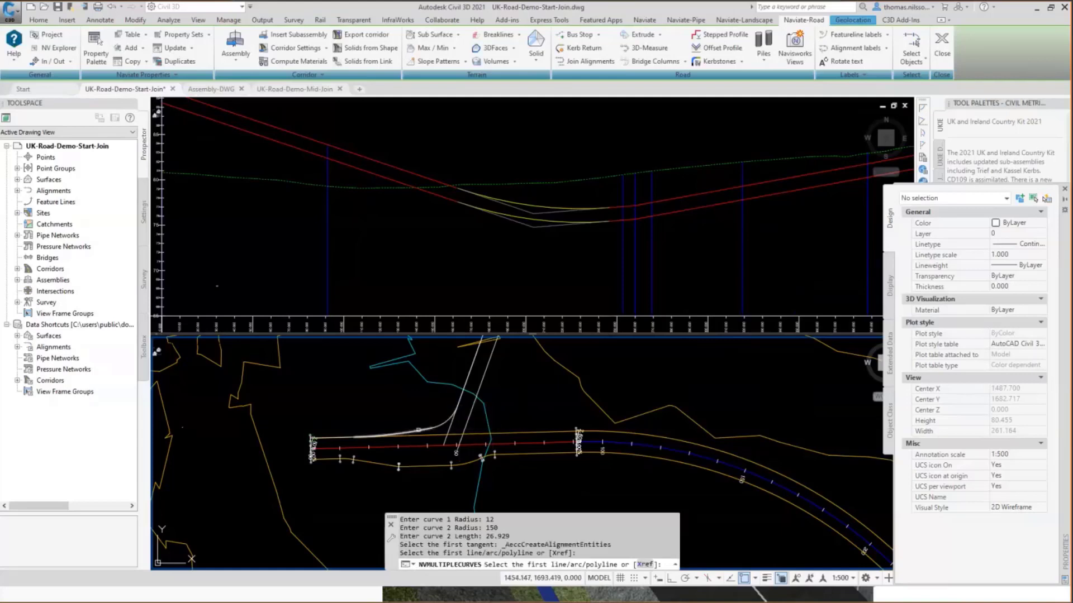
click(419, 430)
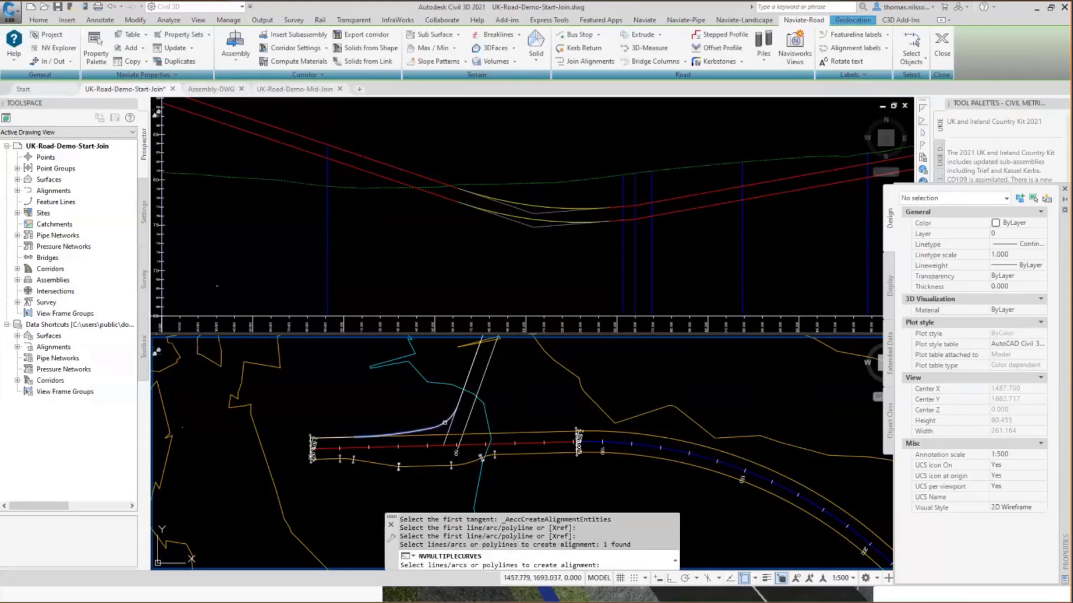
key(Return)
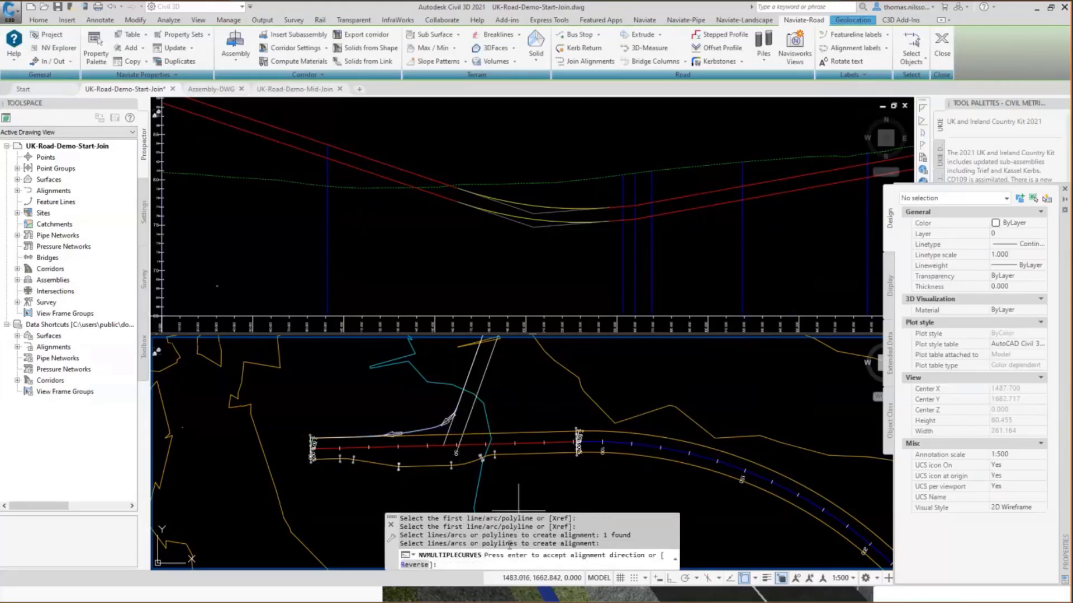
click(419, 565)
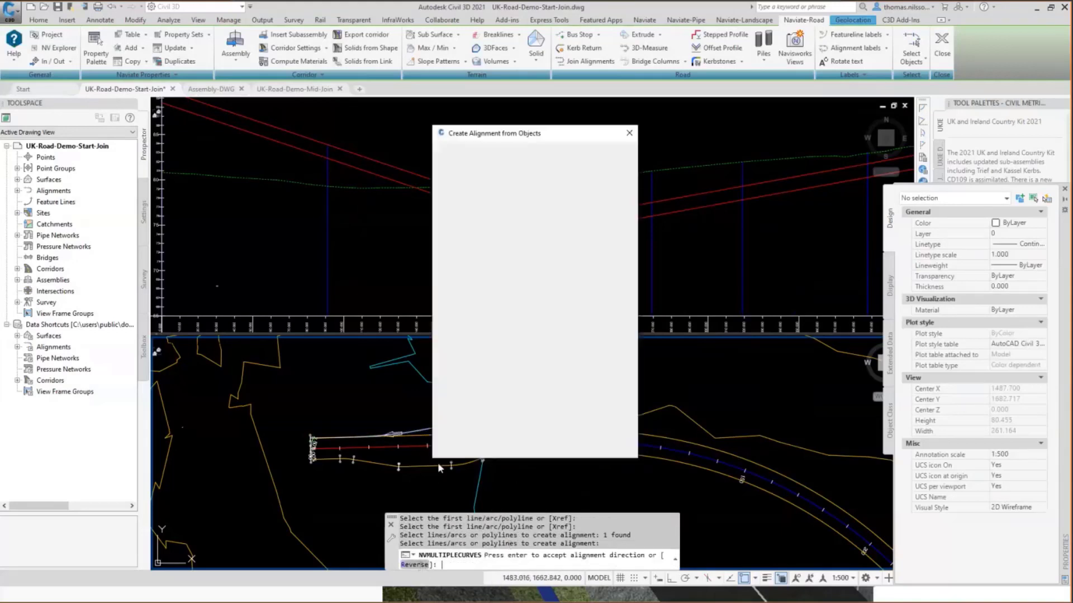
click(494, 445)
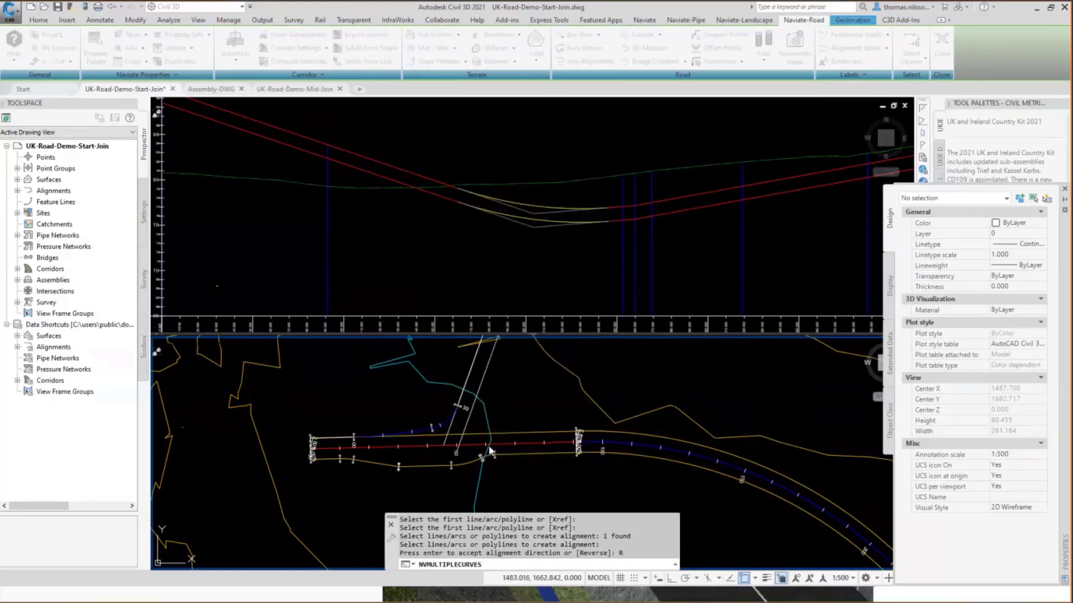
click(441, 426)
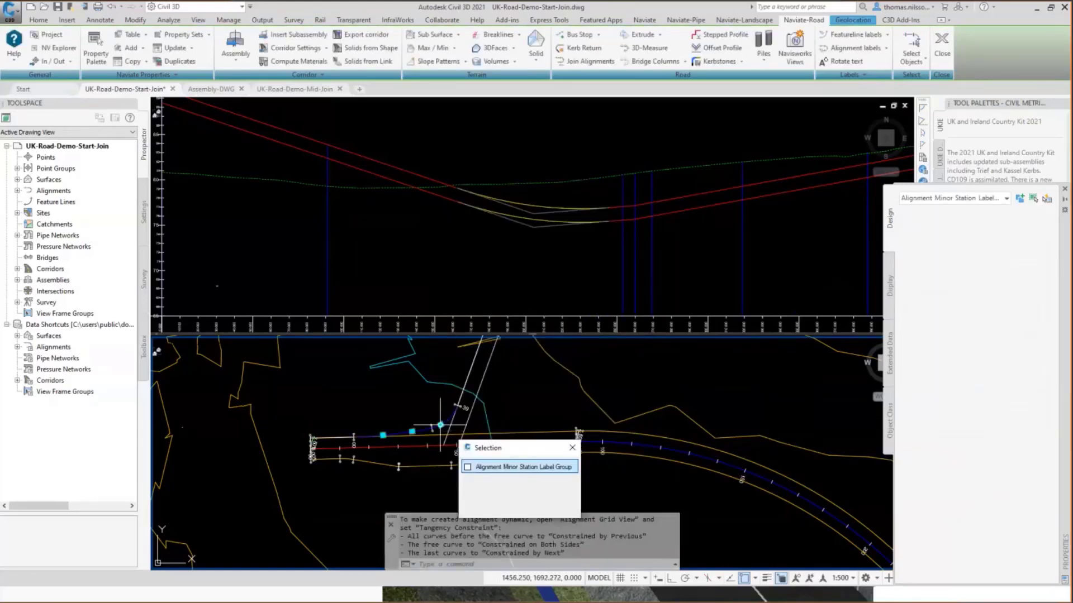
key(Escape)
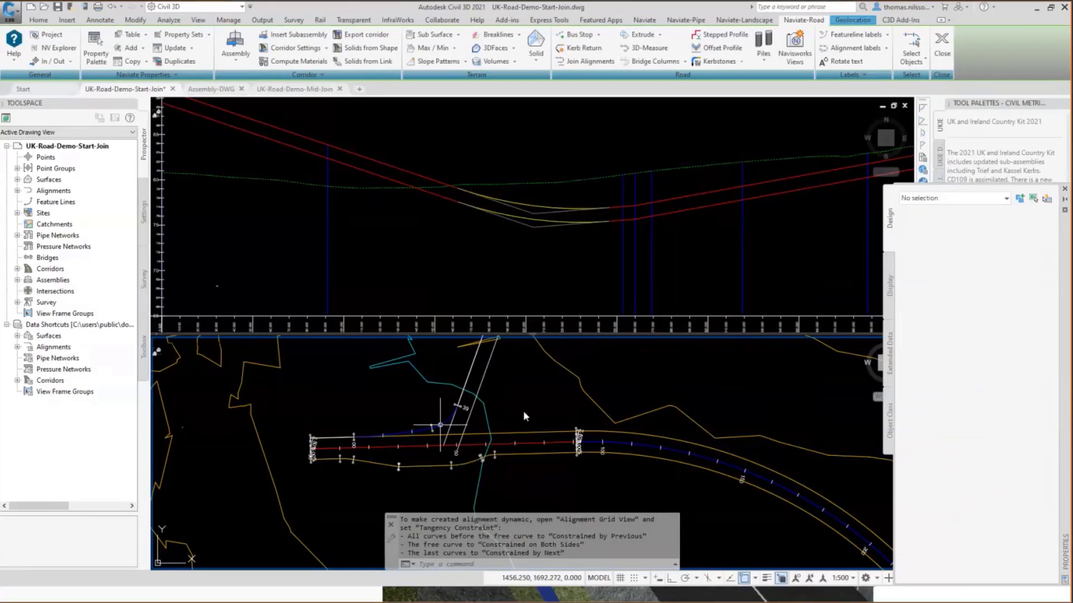
key(Escape)
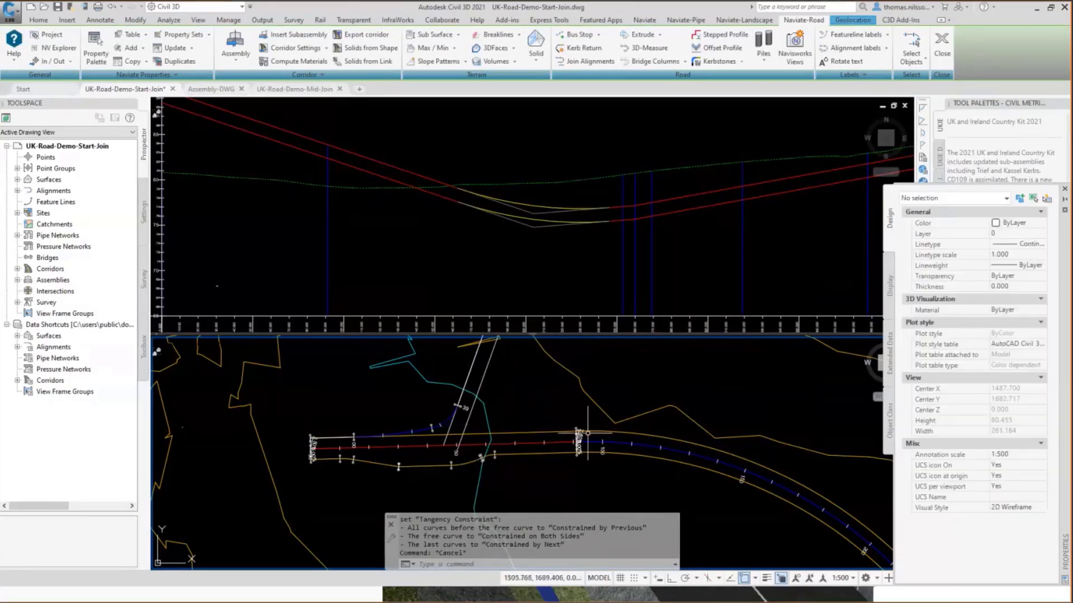
Start an assembly import and preview the DMRB S2 Single and NRA Type 3 Dual Carriageway assemblies from the standard folder.
click(476, 236)
scroll(476, 236, down, 8)
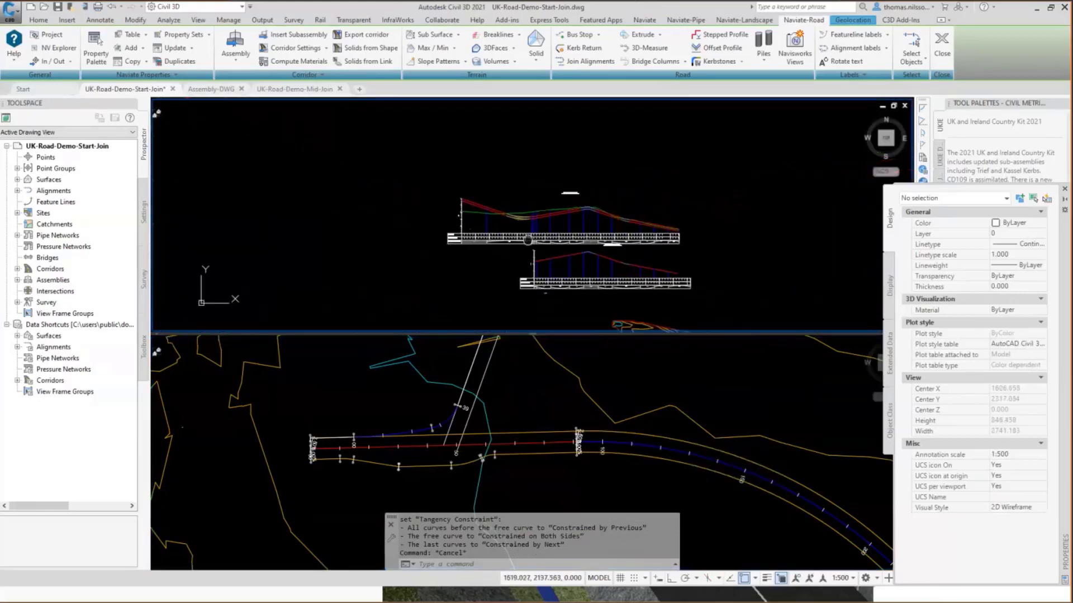
scroll(483, 235, up, 5)
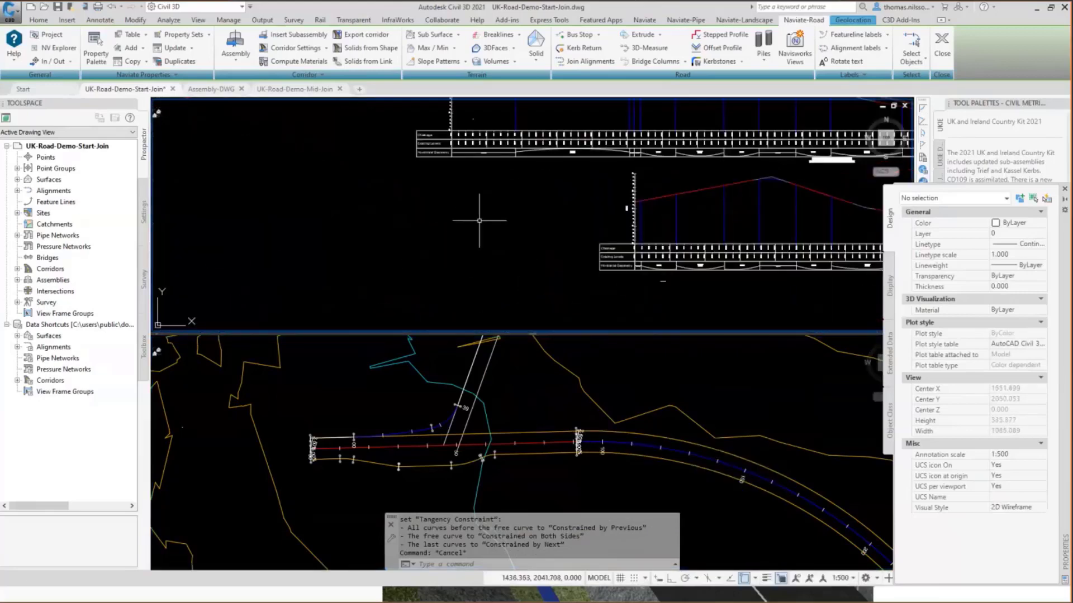
click(239, 58)
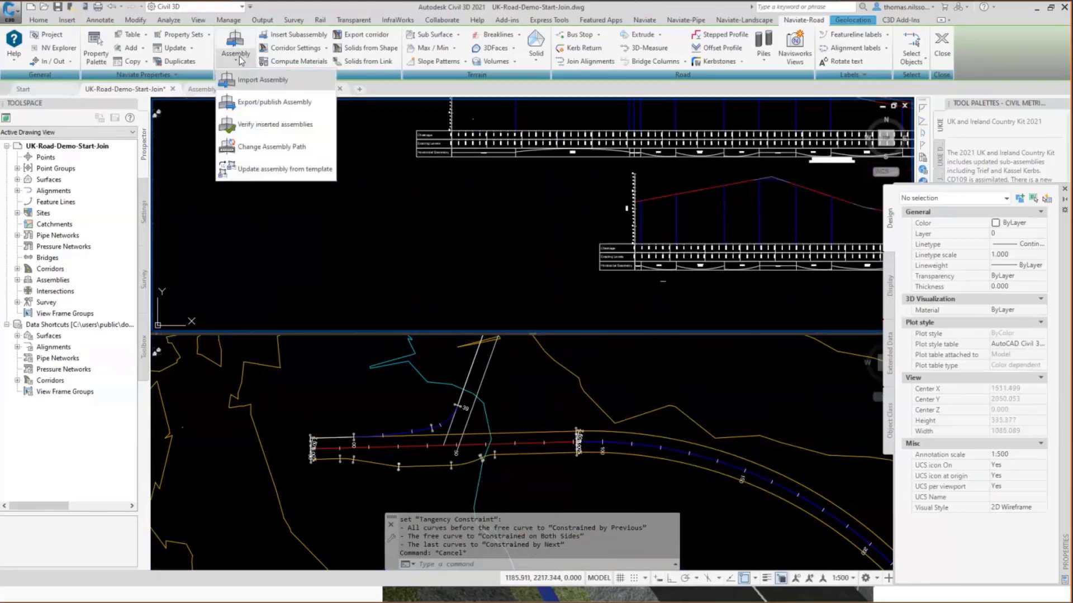
click(257, 81)
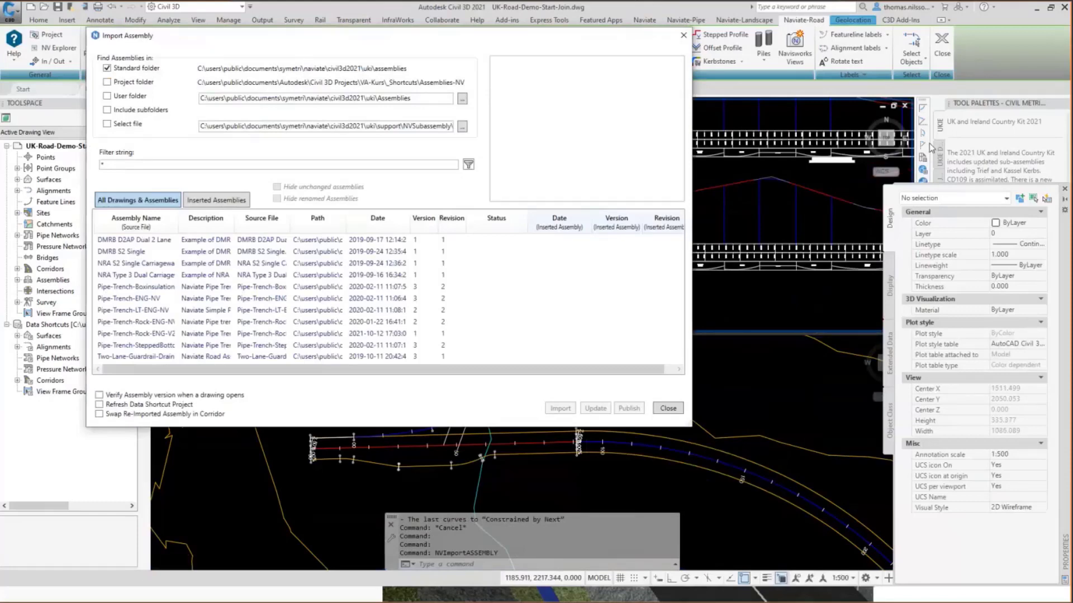
drag(565, 38, 926, 172)
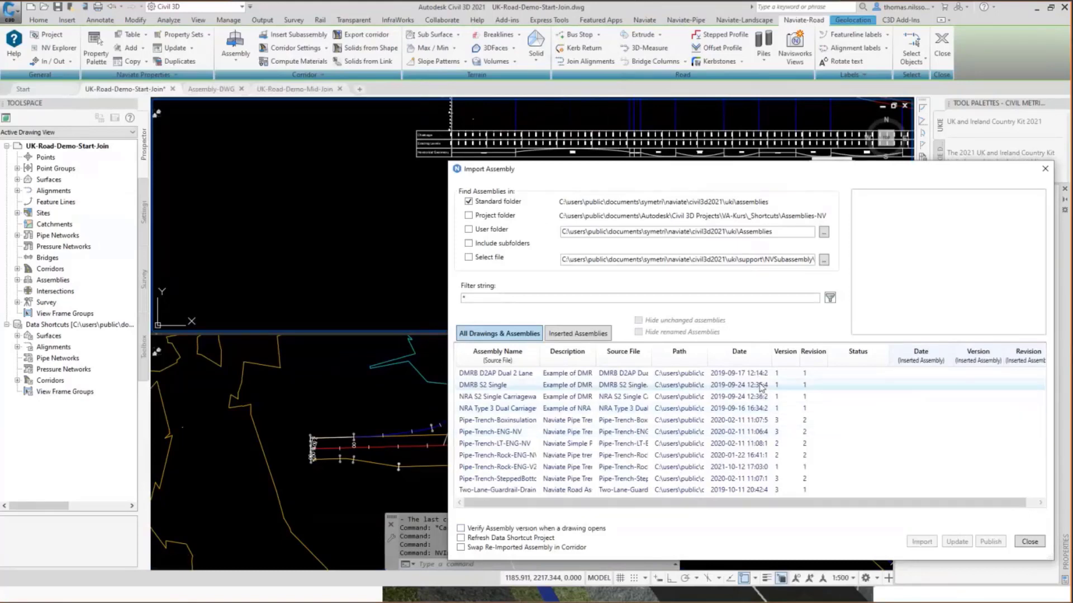
click(490, 388)
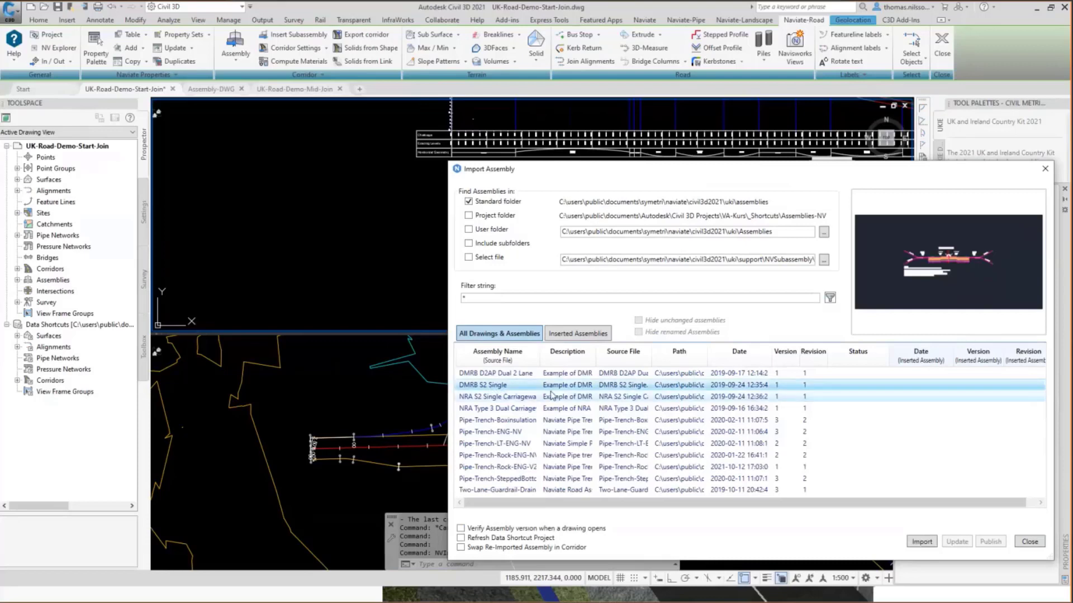
click(469, 204)
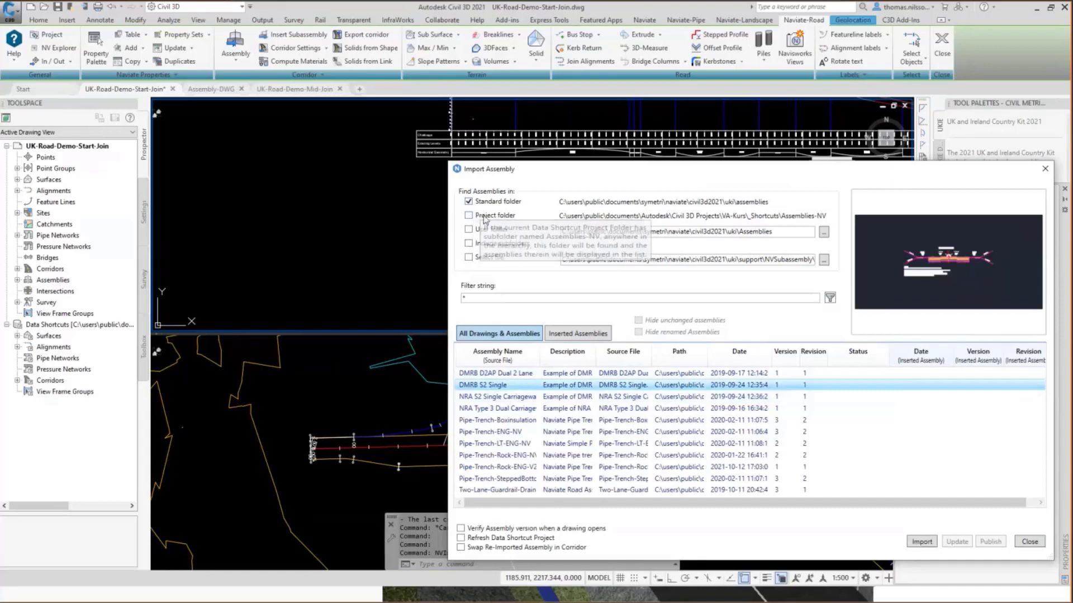
click(500, 396)
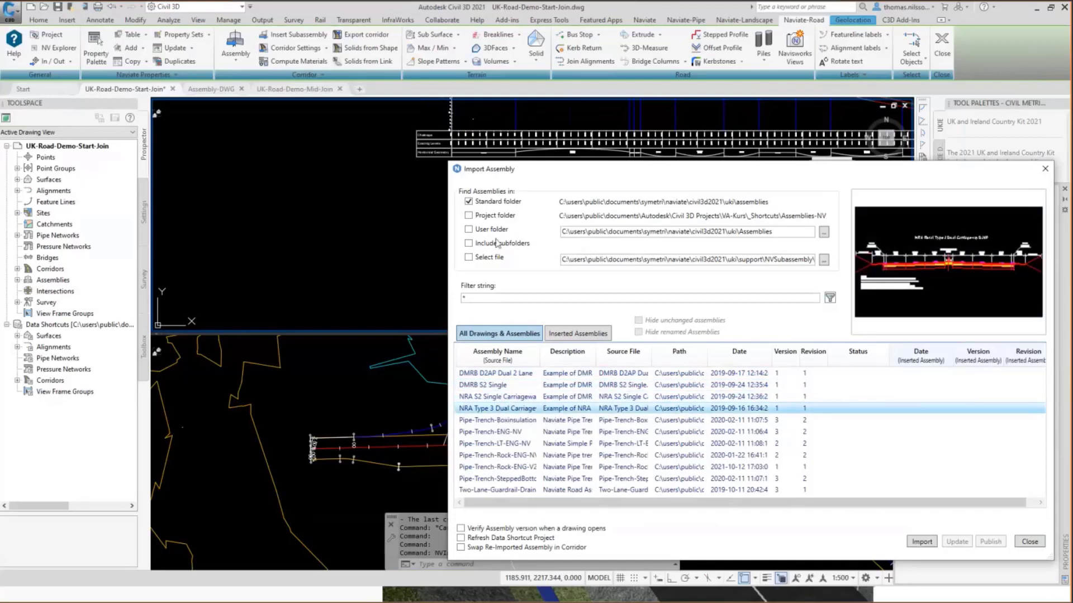
click(470, 217)
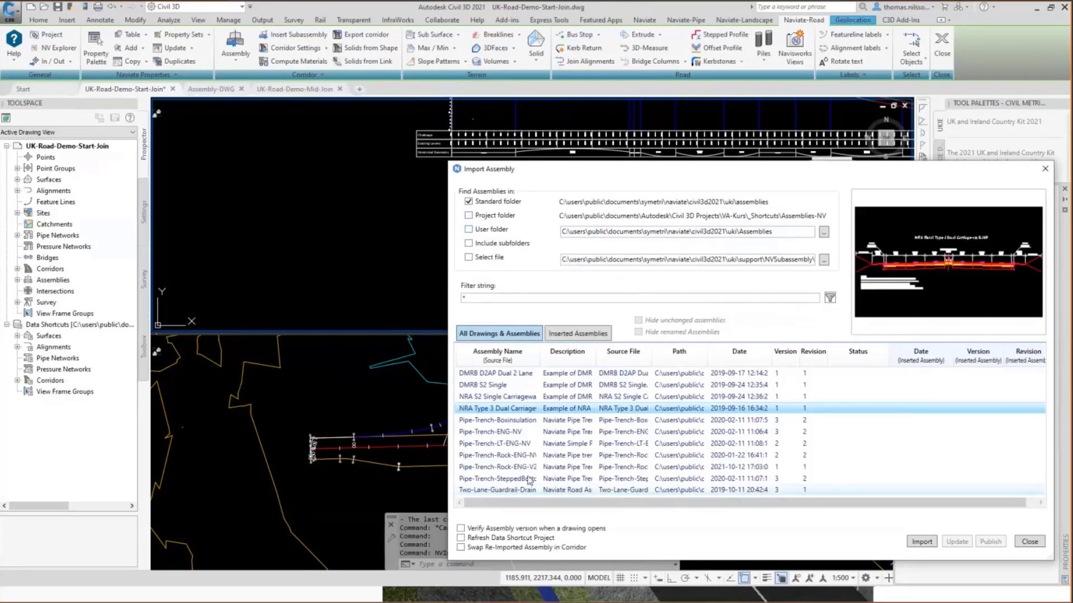
Import the Two-Lane-Guardrail-Drainage-NV assembly into the empty area beside the lower profile view.
click(502, 490)
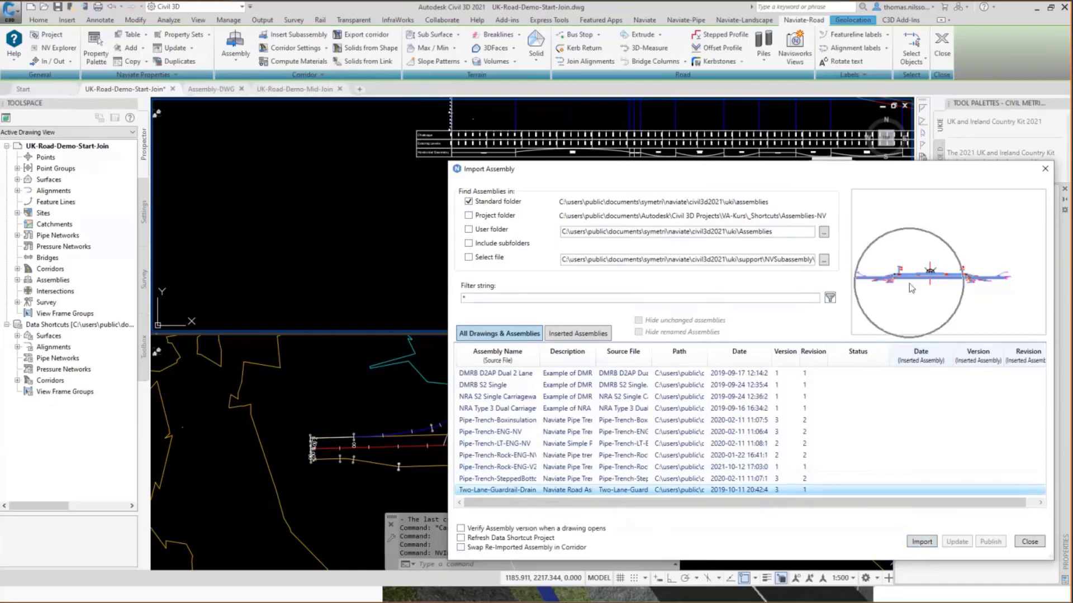
click(921, 542)
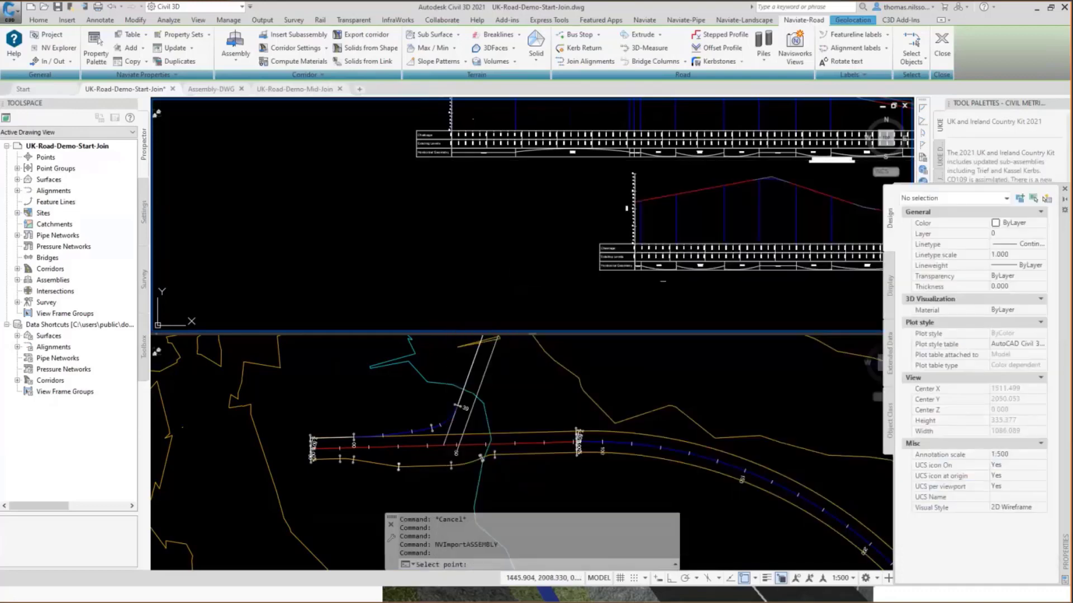
click(486, 244)
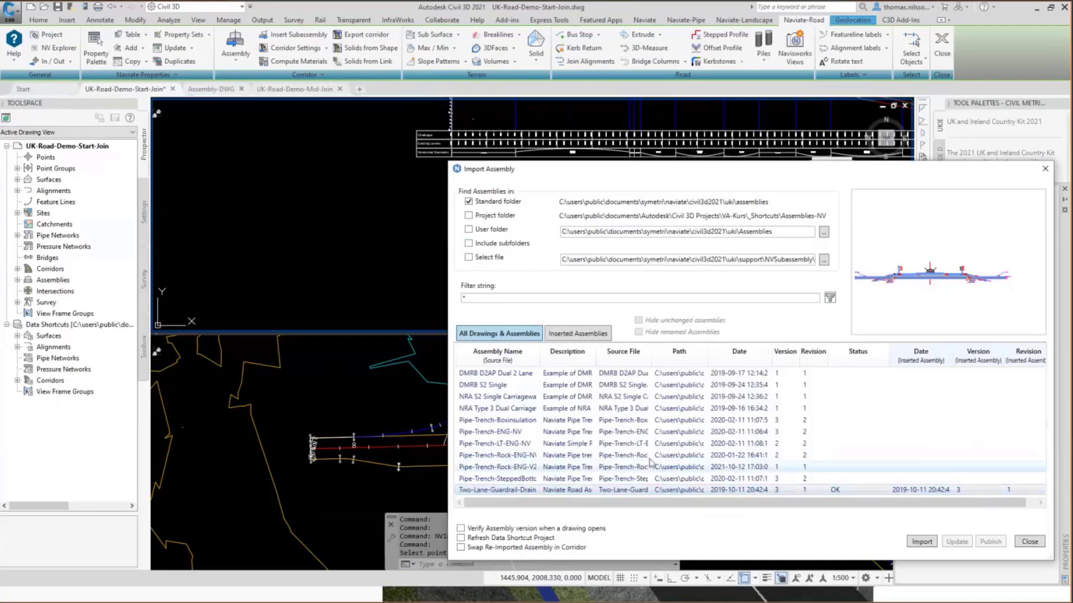
drag(836, 176, 830, 129)
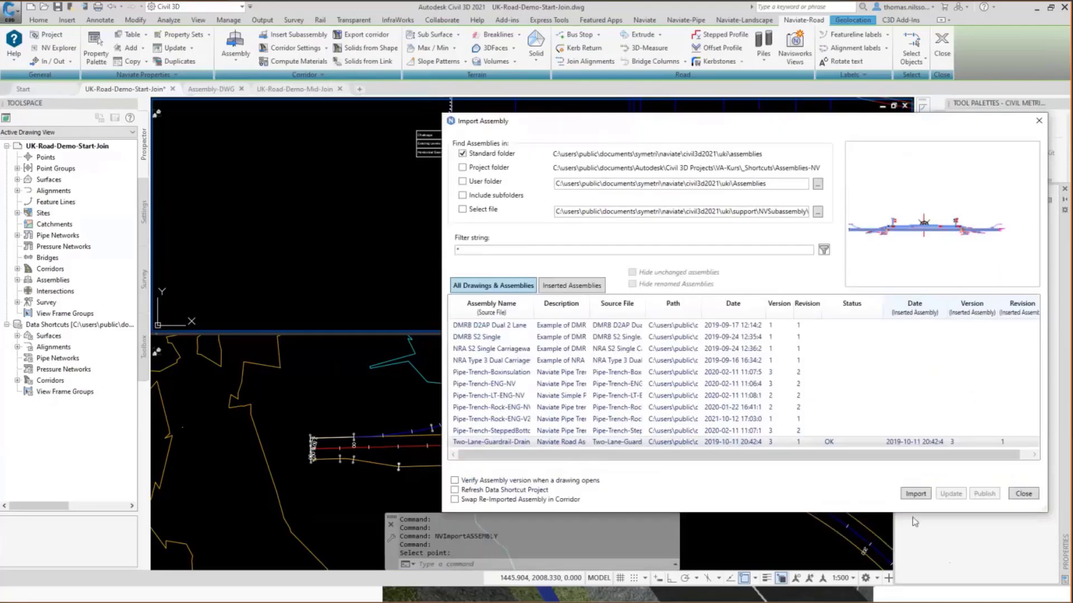
click(1023, 494)
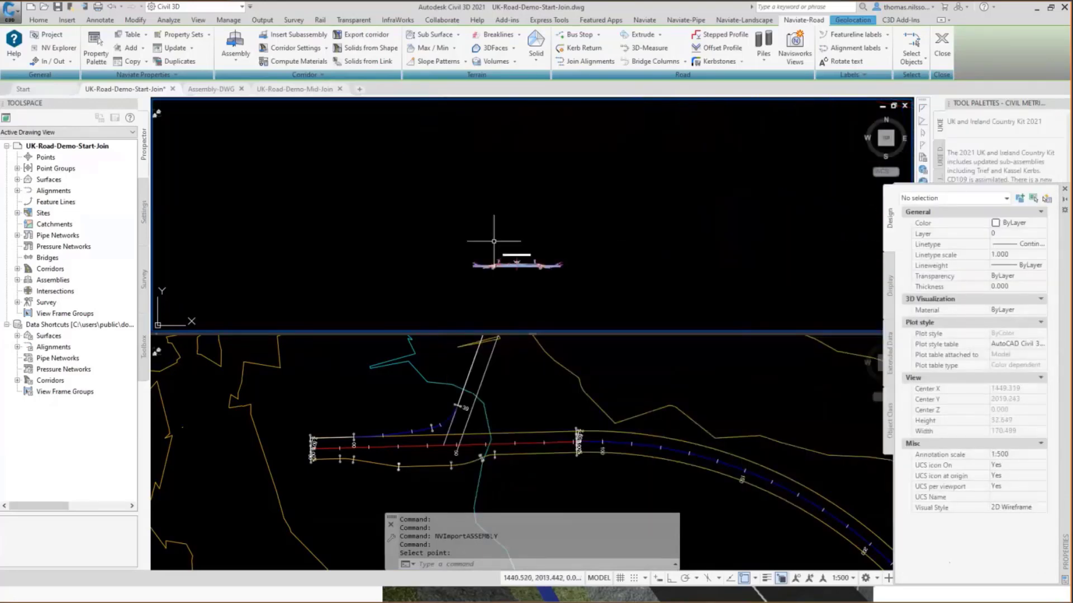
Send the left and right full-width strata subassemblies of the Two-Lane-Guardrail-Drainage-NV assembly to the back of the display order.
scroll(493, 241, up, 8)
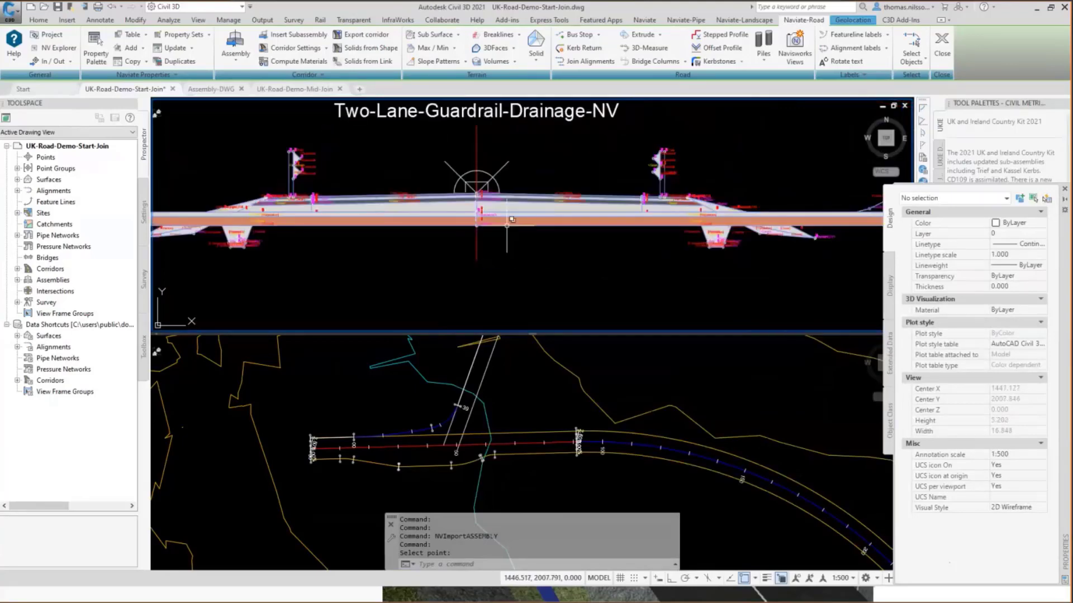
key(Escape)
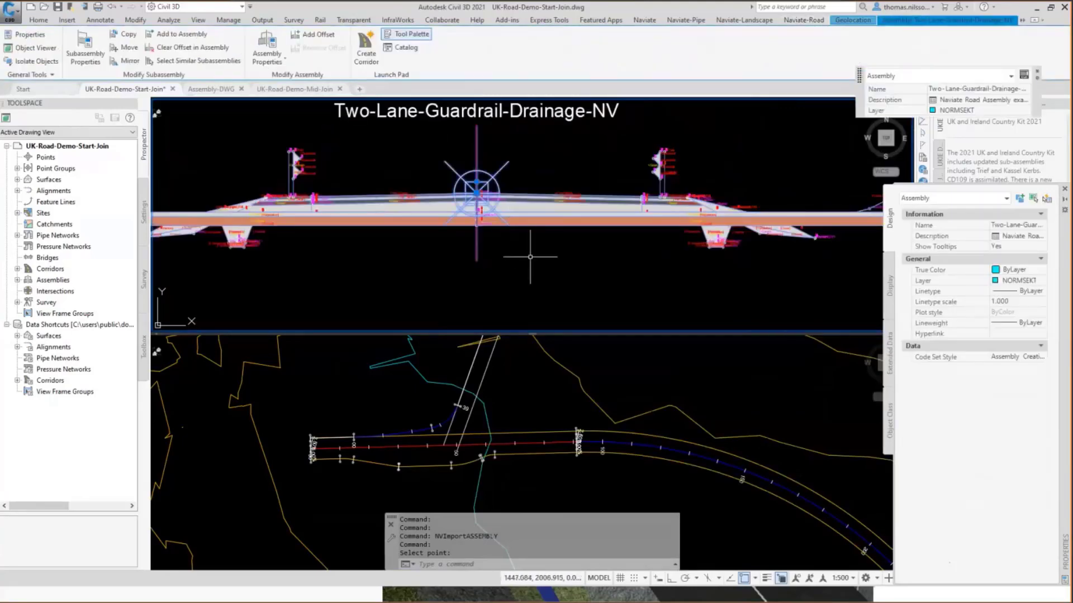
click(555, 213)
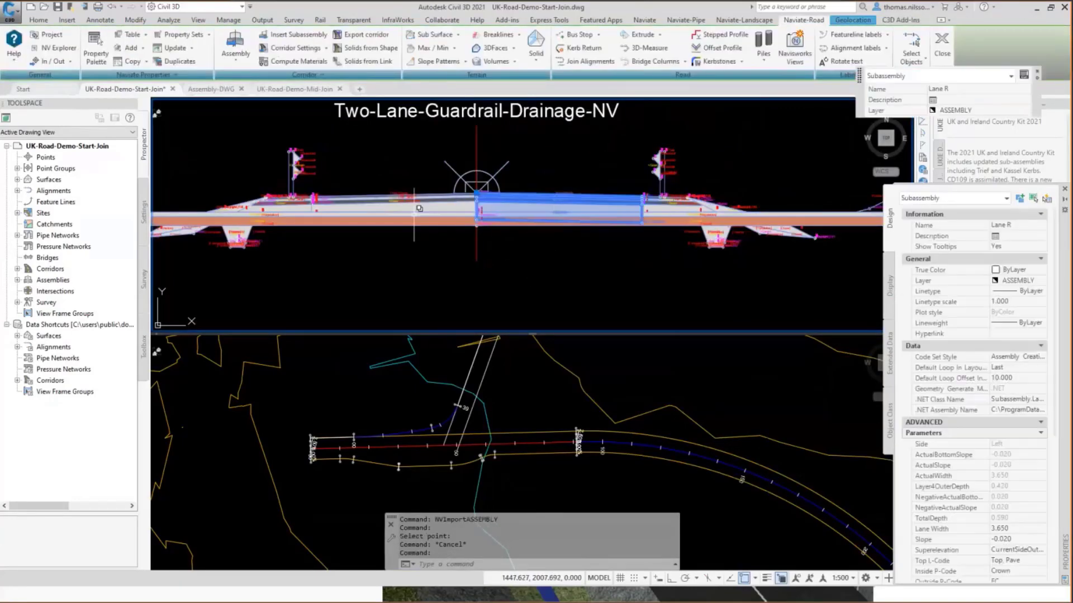
key(Escape)
click(445, 220)
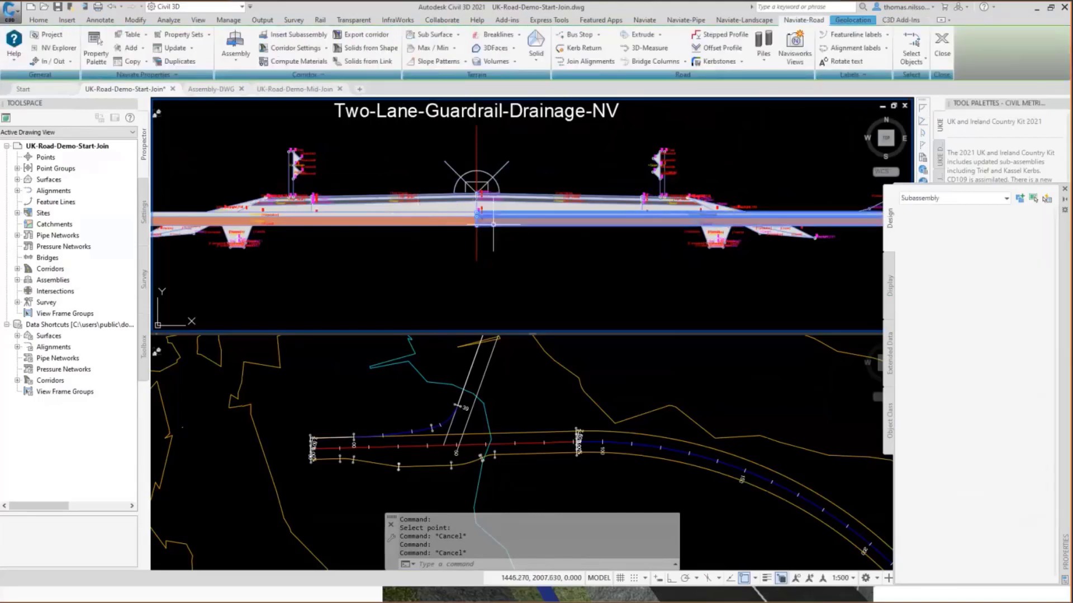
click(444, 219)
right_click(435, 247)
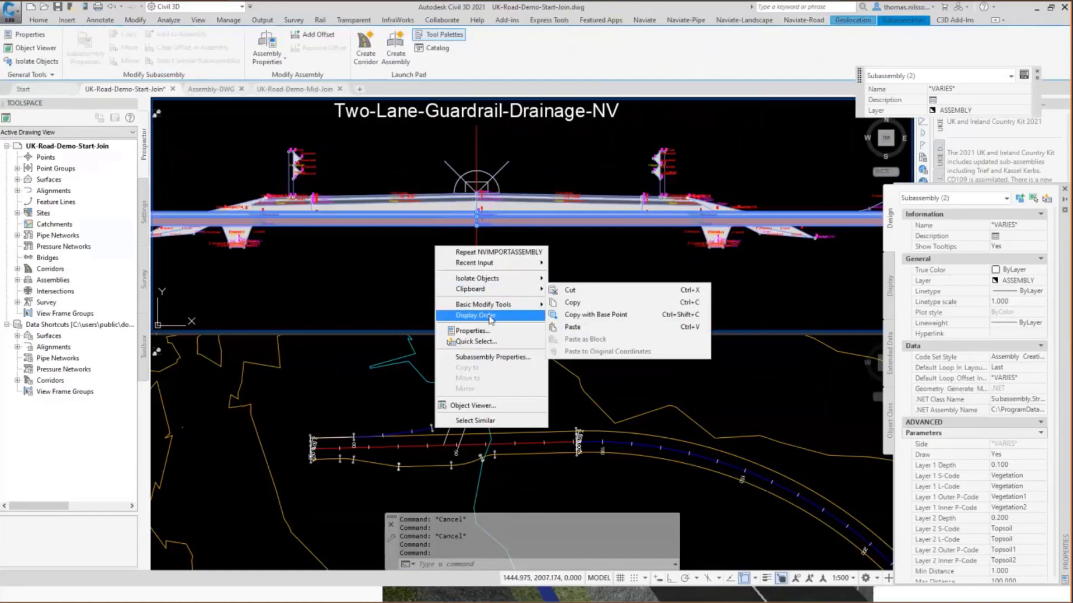
mouse_move(499, 316)
click(568, 329)
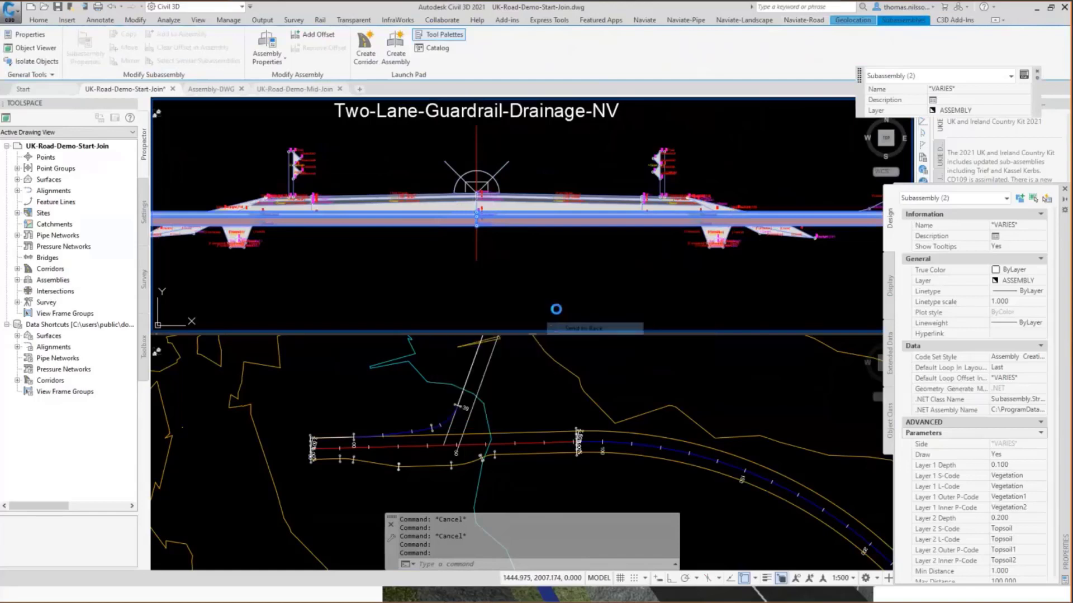
key(Escape)
key(Escape)
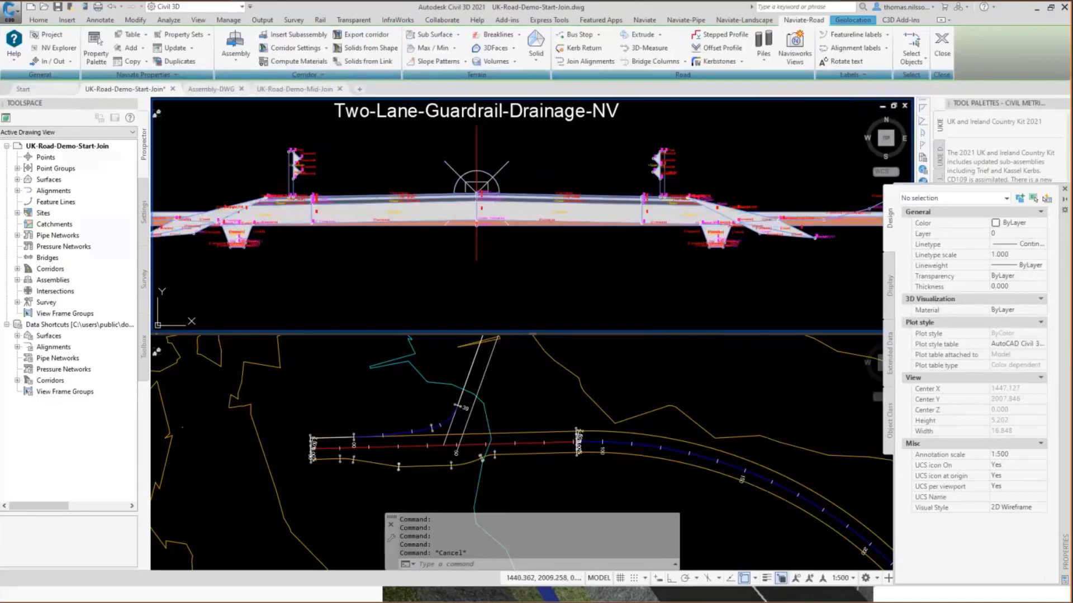
Switch to the Assembly-DWG drawing and import the Two-Lane-Guardrail-Drainage-NV assembly into its empty model space.
click(208, 89)
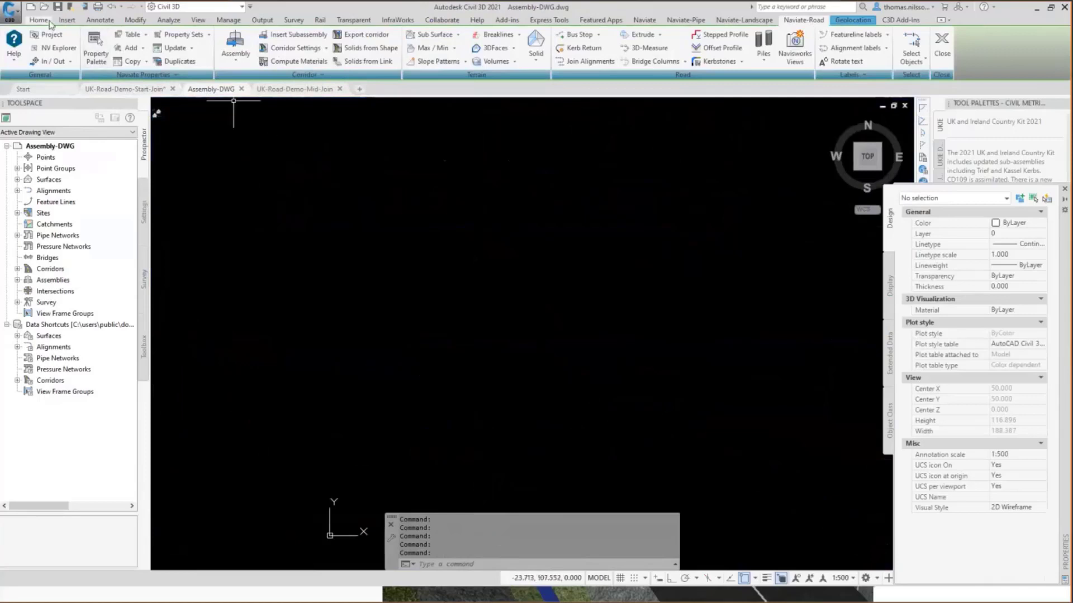
click(235, 45)
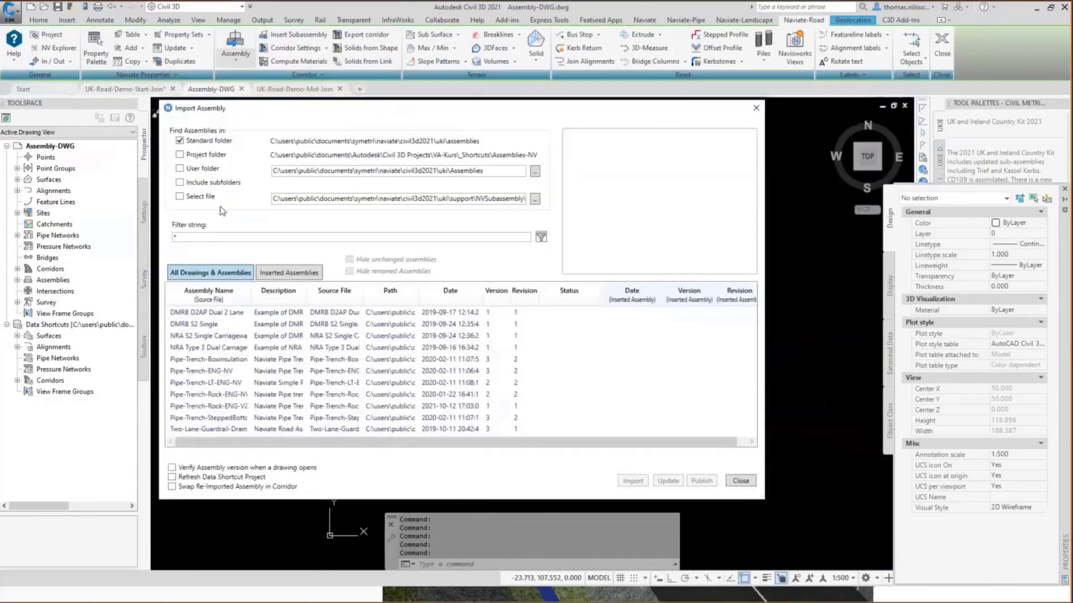
click(205, 431)
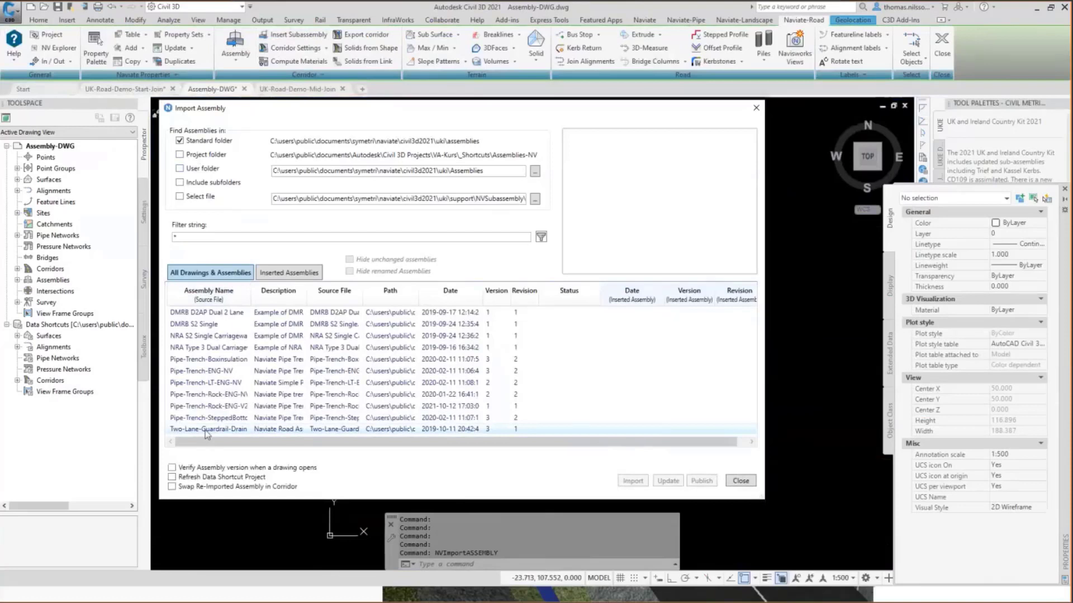
click(633, 480)
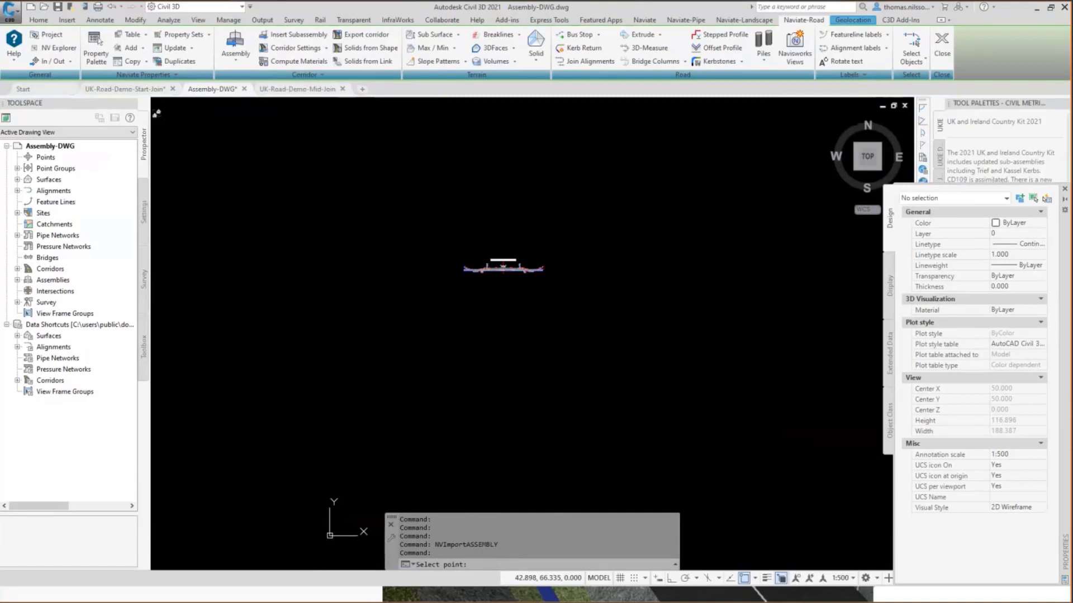
click(503, 268)
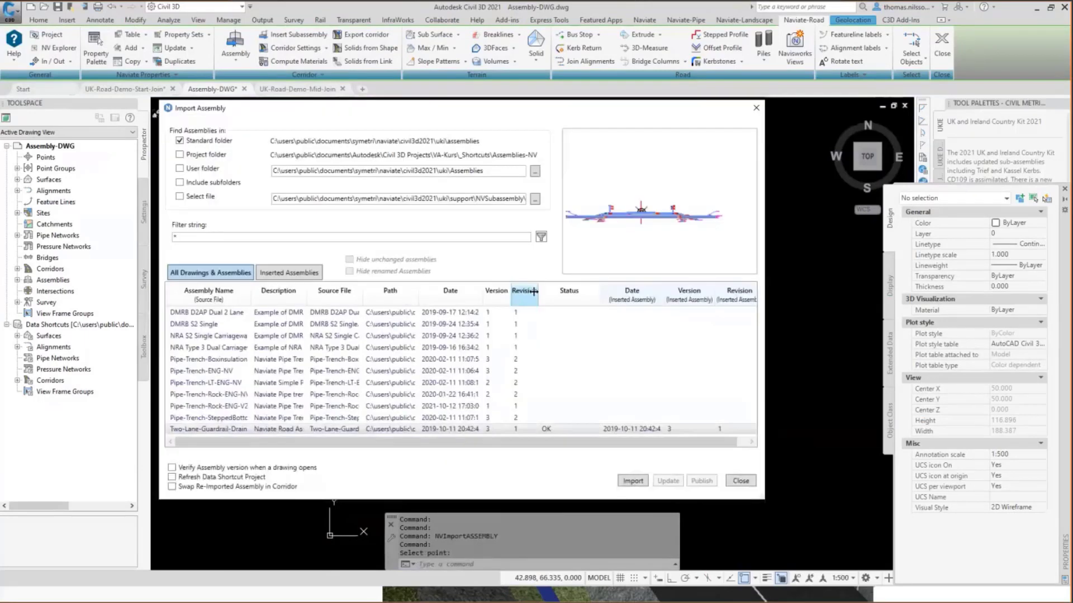
Close the assembly import and send the left and right strata subassemblies in Assembly-DWG to the back of the display order.
click(741, 481)
scroll(464, 263, up, 5)
click(489, 273)
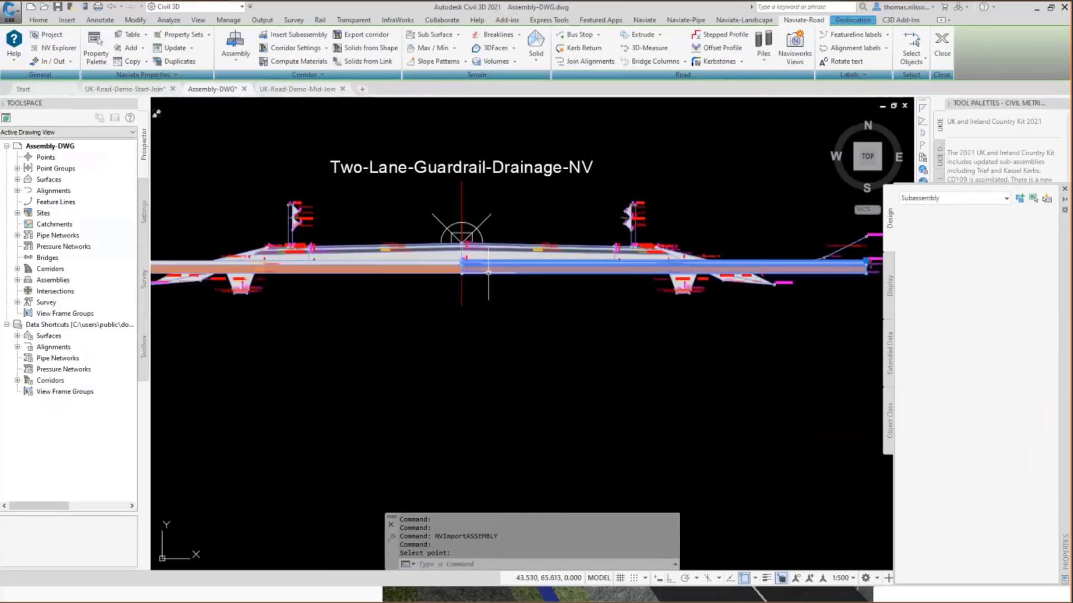
click(431, 273)
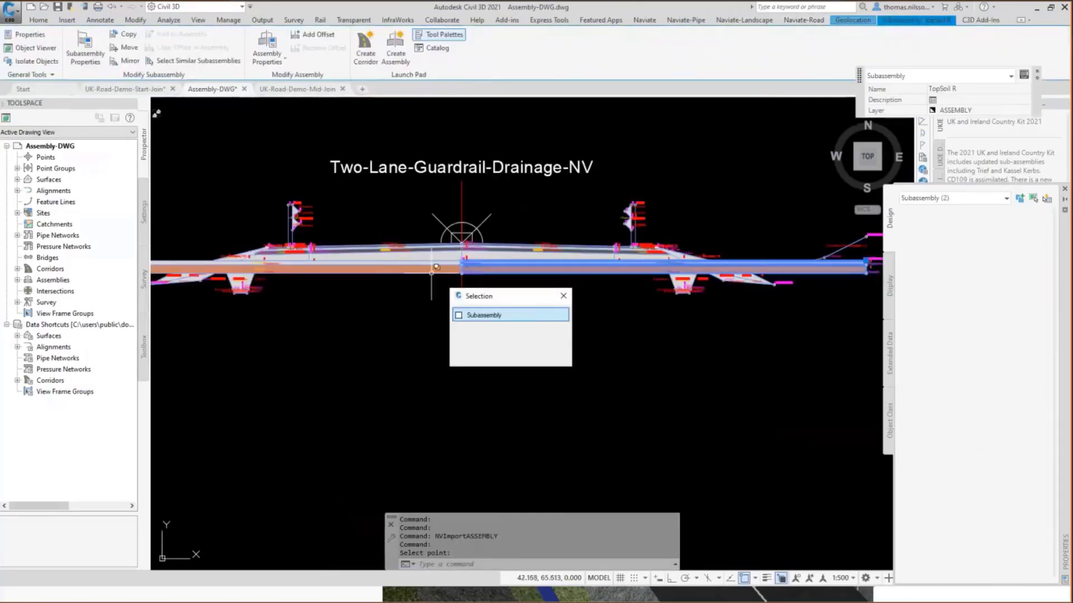
click(476, 312)
right_click(476, 309)
mouse_move(531, 379)
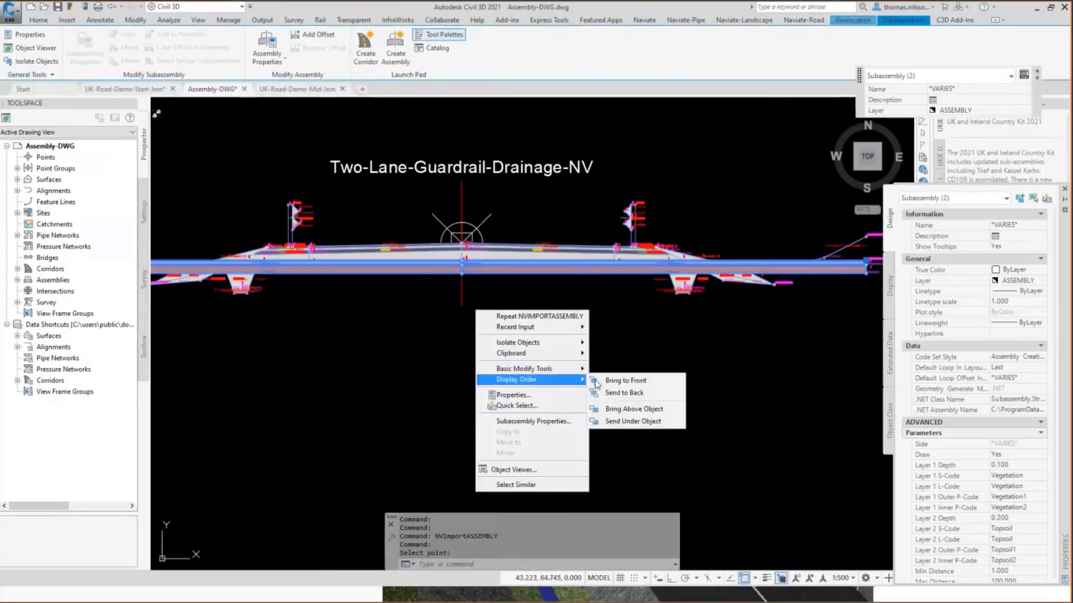
click(615, 393)
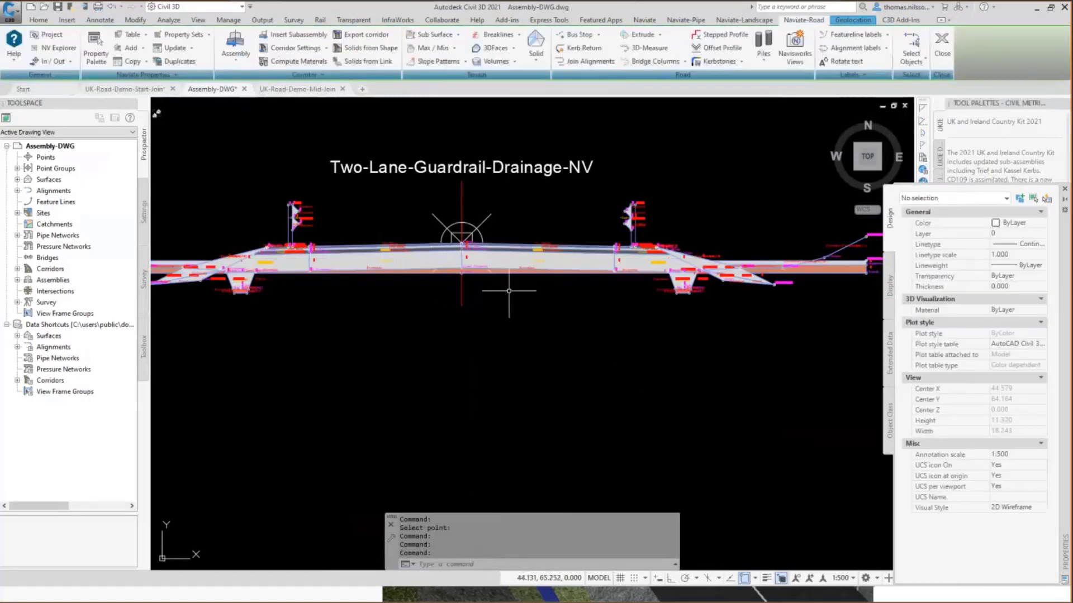
scroll(484, 274, up, 4)
middle_drag(541, 301, 639, 379)
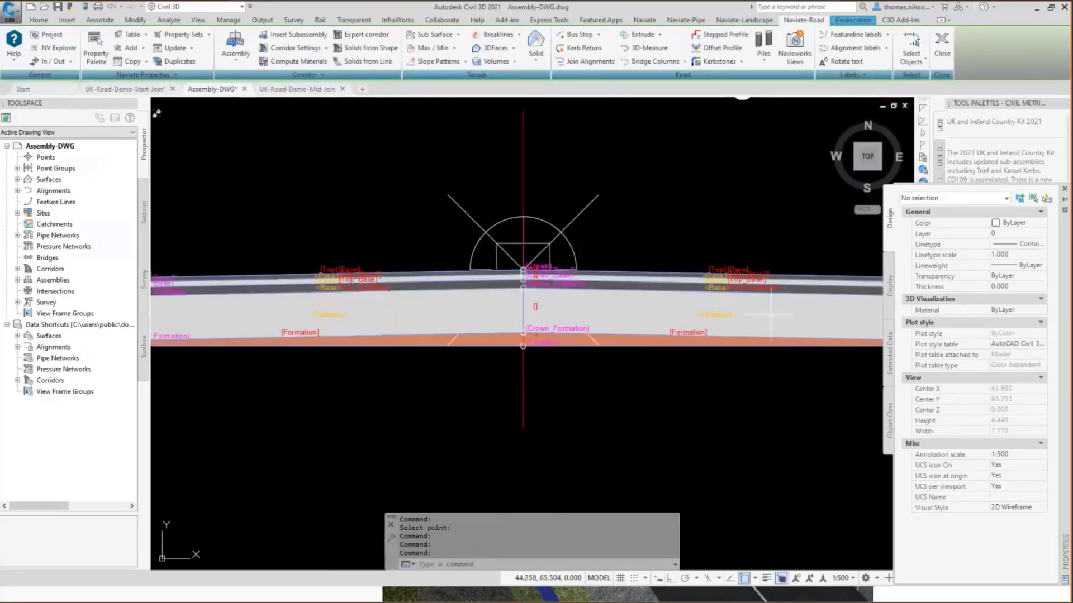
scroll(615, 329, down, 2)
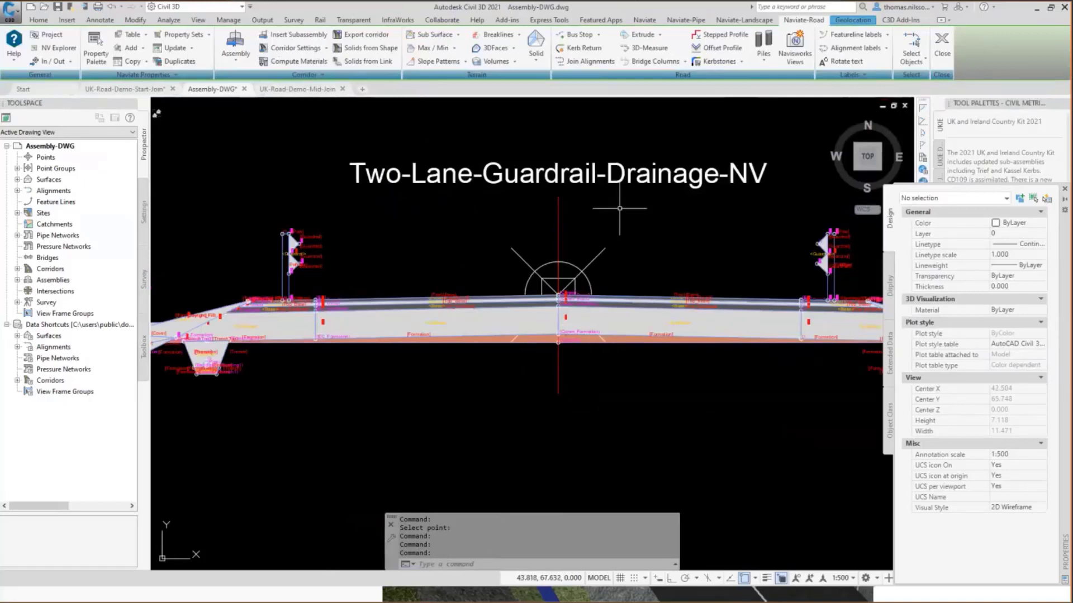
key(Escape)
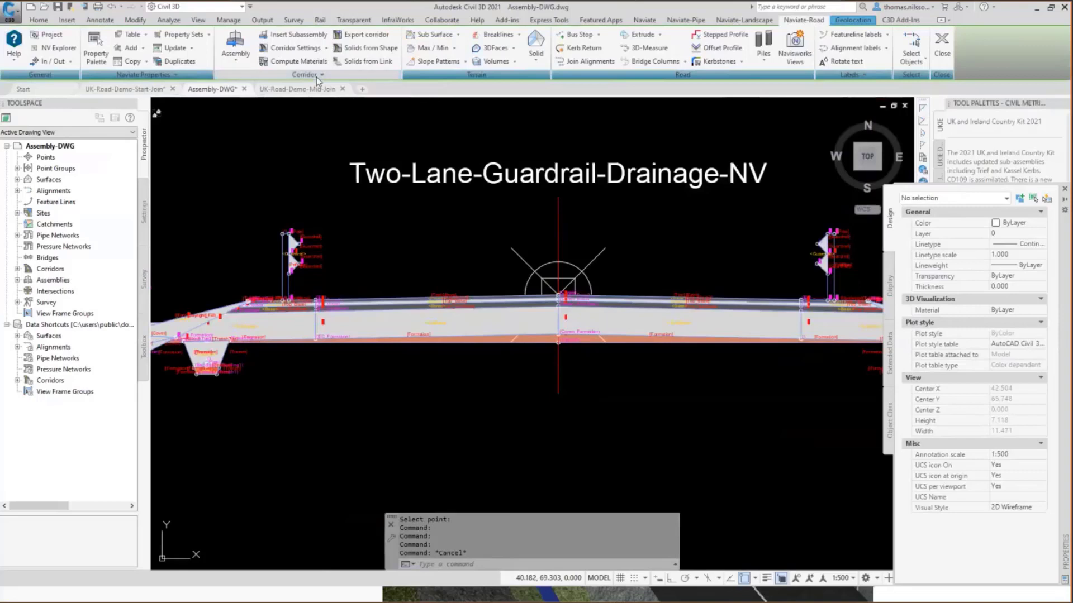
Start Find/Replace Subassembly Values, set the parameter type to Double and review the available parameter display names, keeping the wildcard.
click(316, 76)
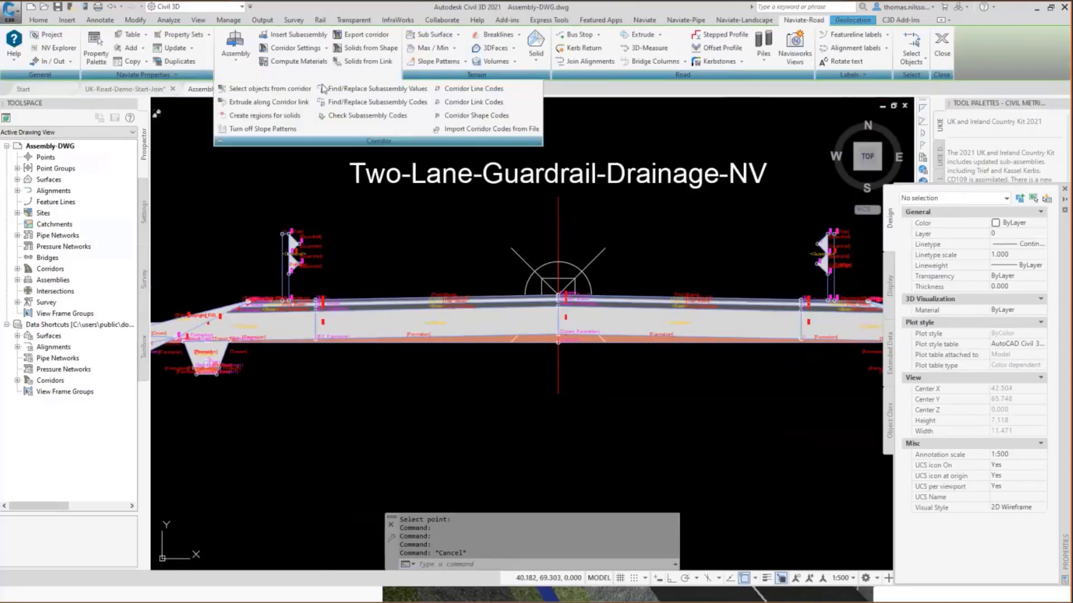
click(372, 95)
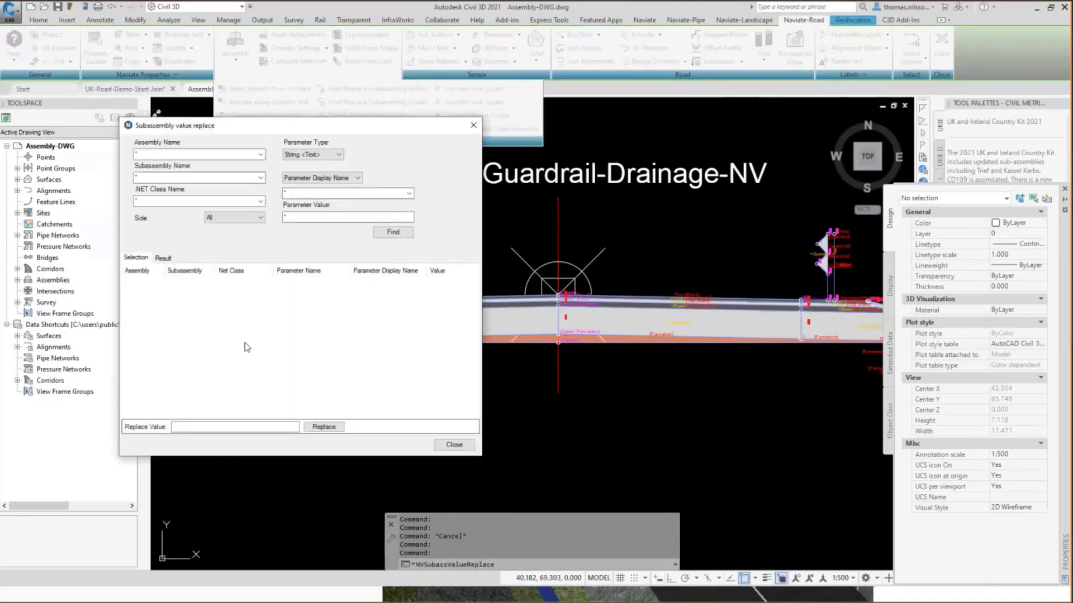
click(311, 155)
click(309, 173)
click(358, 178)
click(371, 184)
click(372, 192)
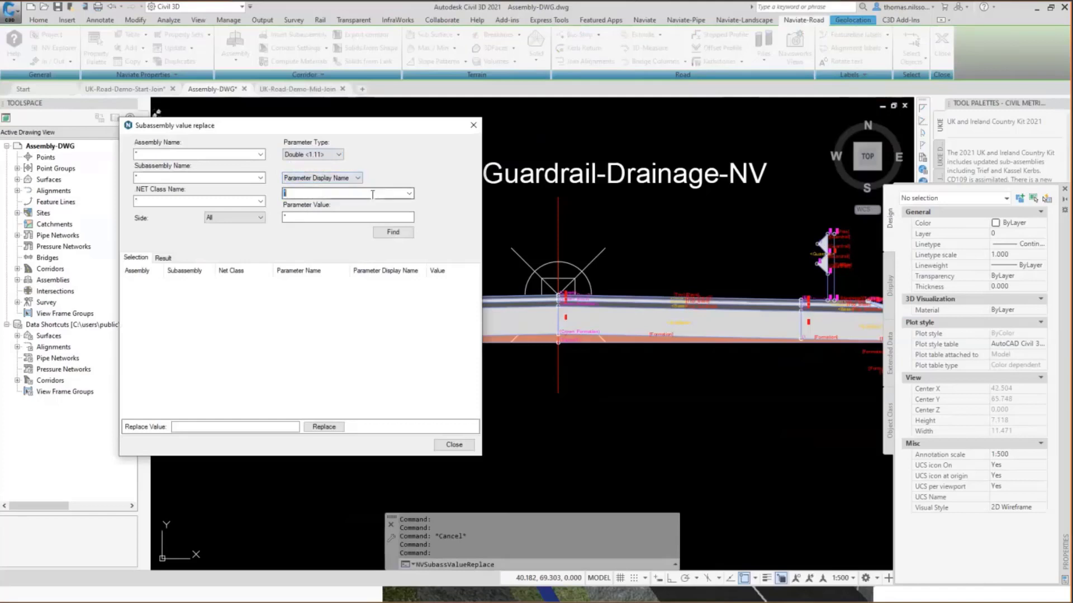
click(409, 193)
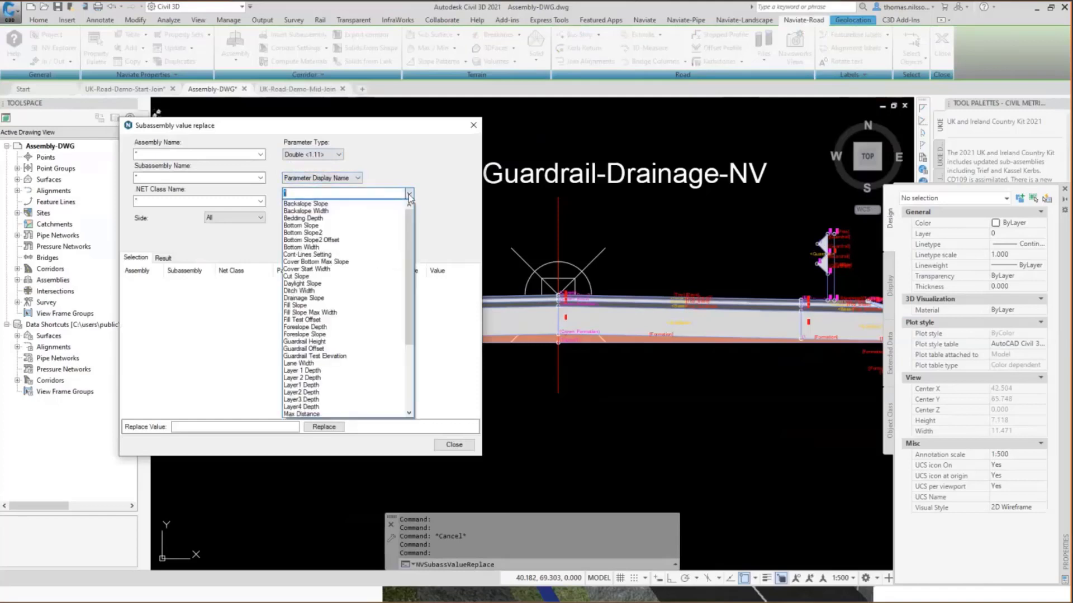
click(403, 179)
Find all subassembly parameters with a value of 0.42.
click(324, 217)
key(BackSpace)
text(0)
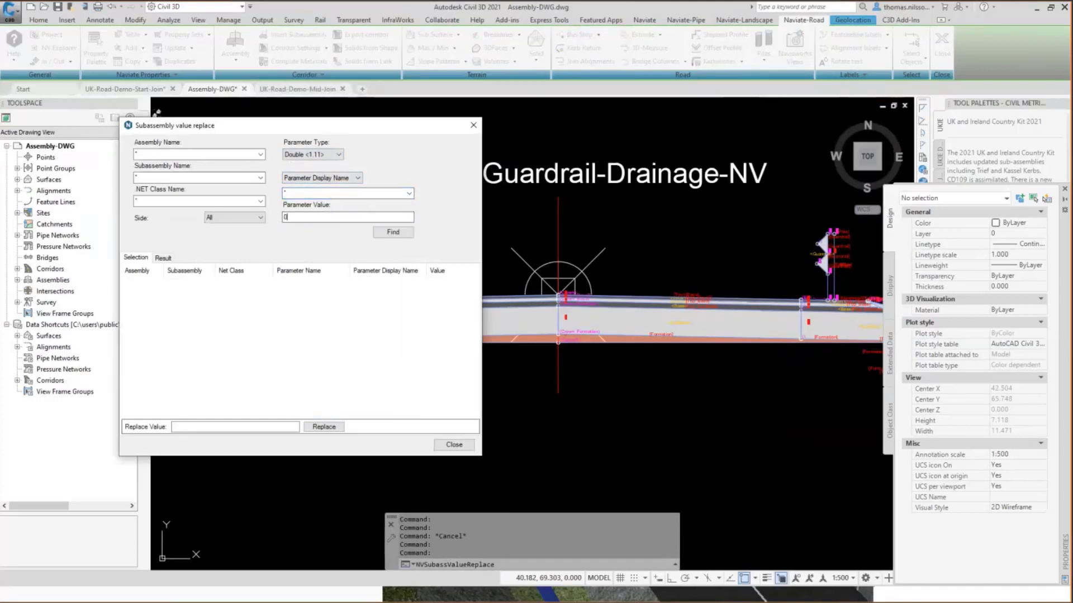
text(.42)
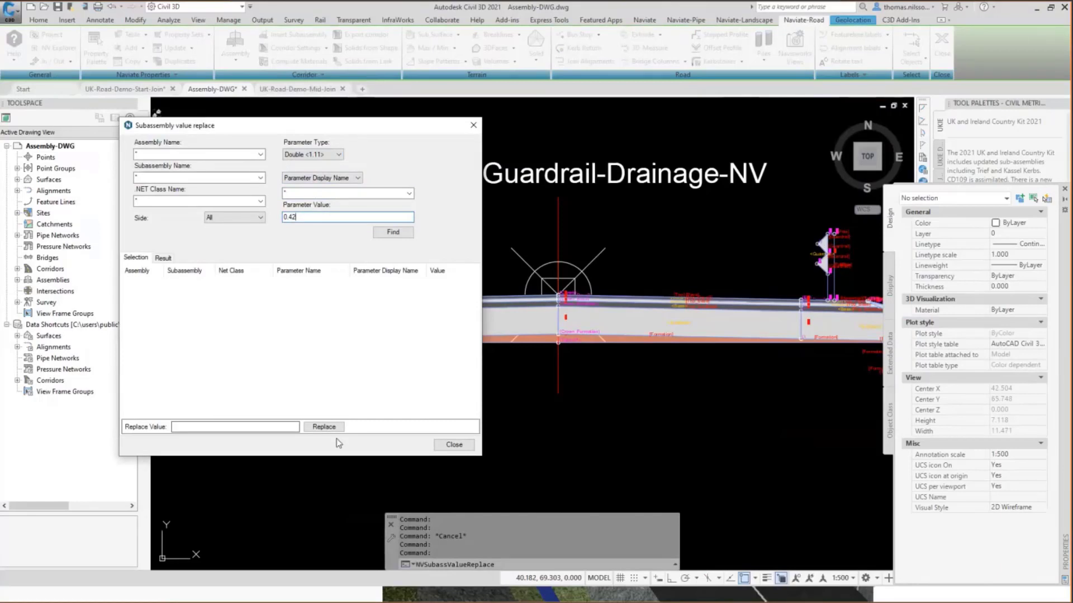
click(391, 231)
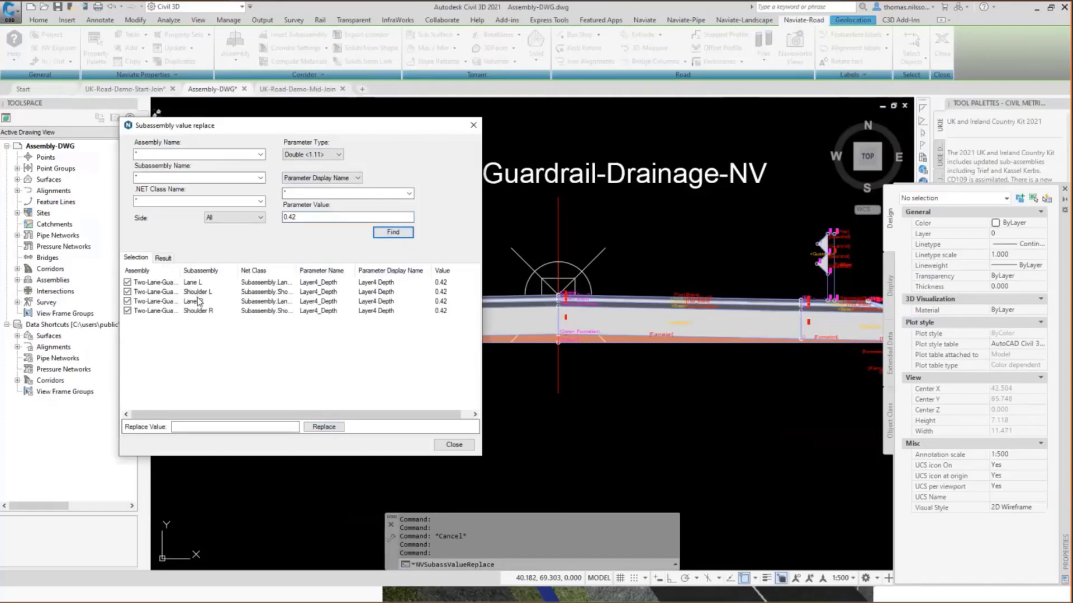
Replace the Layer4 Depth of the left and right lane and shoulder subassemblies with 0.6.
click(242, 426)
text(0.6)
click(342, 429)
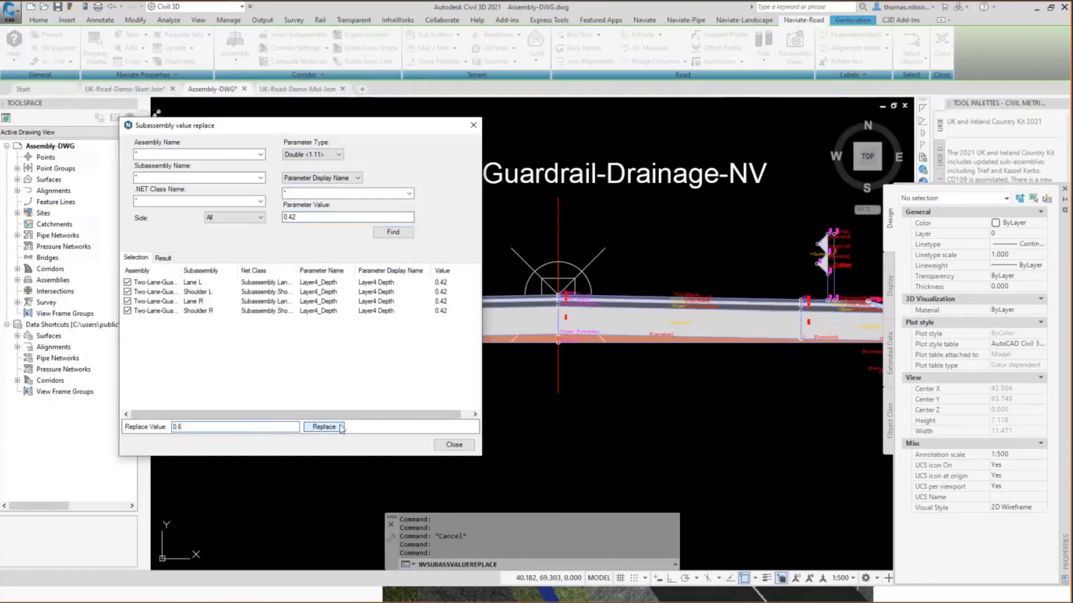
click(329, 428)
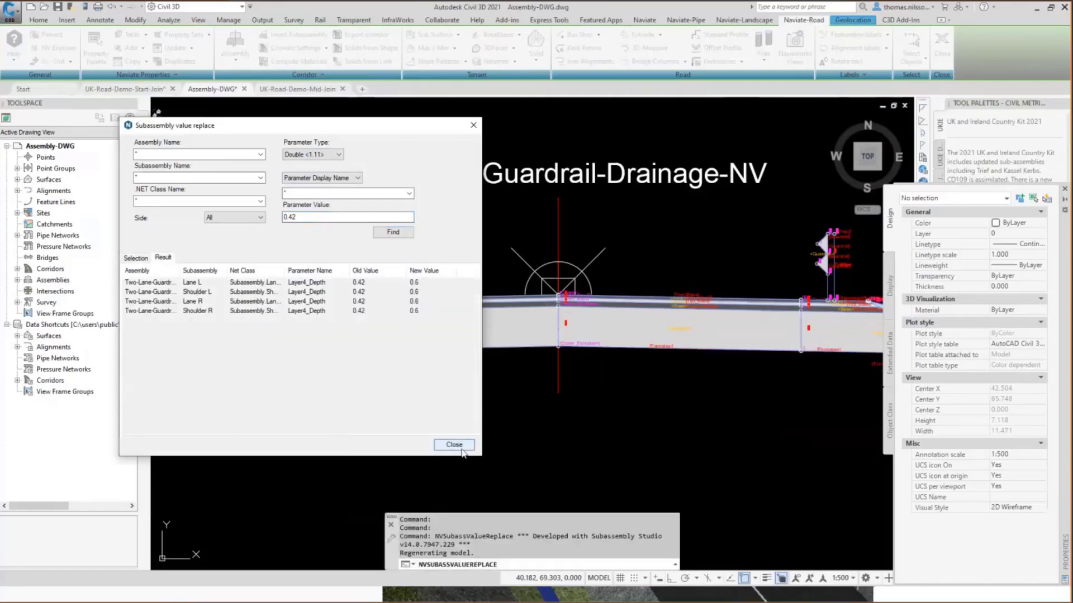
click(472, 126)
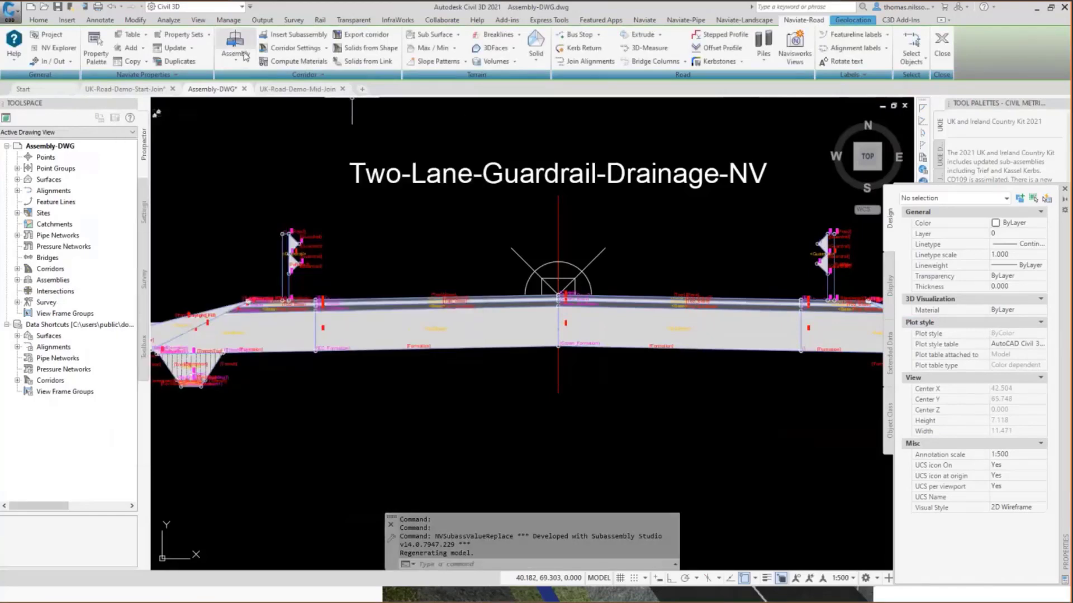
Publish the Two-Lane-Guardrail-Drainage-NV assembly as version 4, revision 1 to the standard uki\assemblies folder, overwriting the existing file.
click(242, 64)
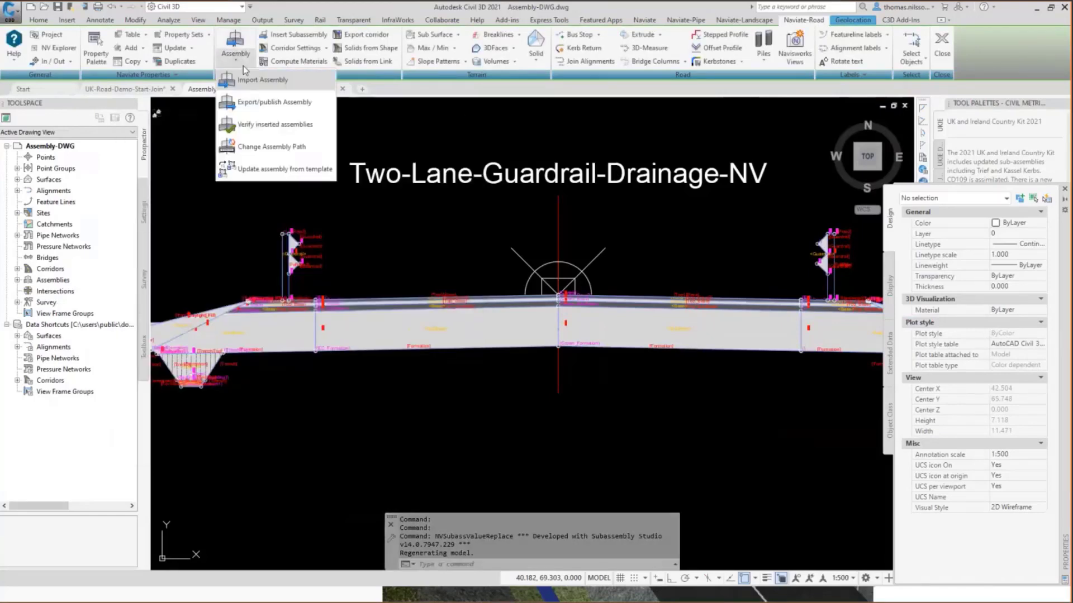
click(262, 102)
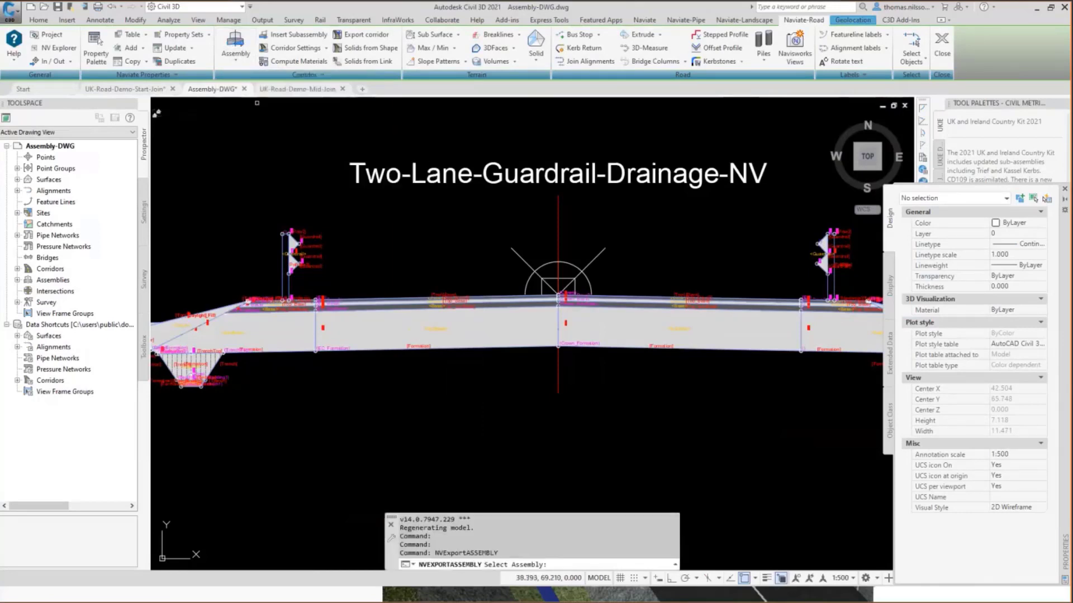
click(558, 363)
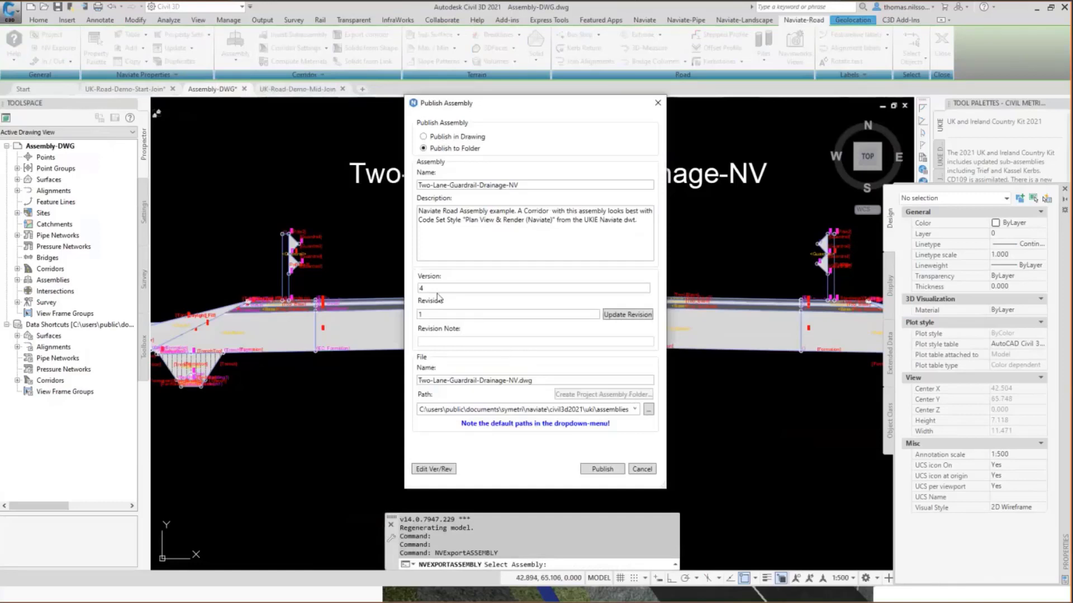
click(421, 289)
click(634, 409)
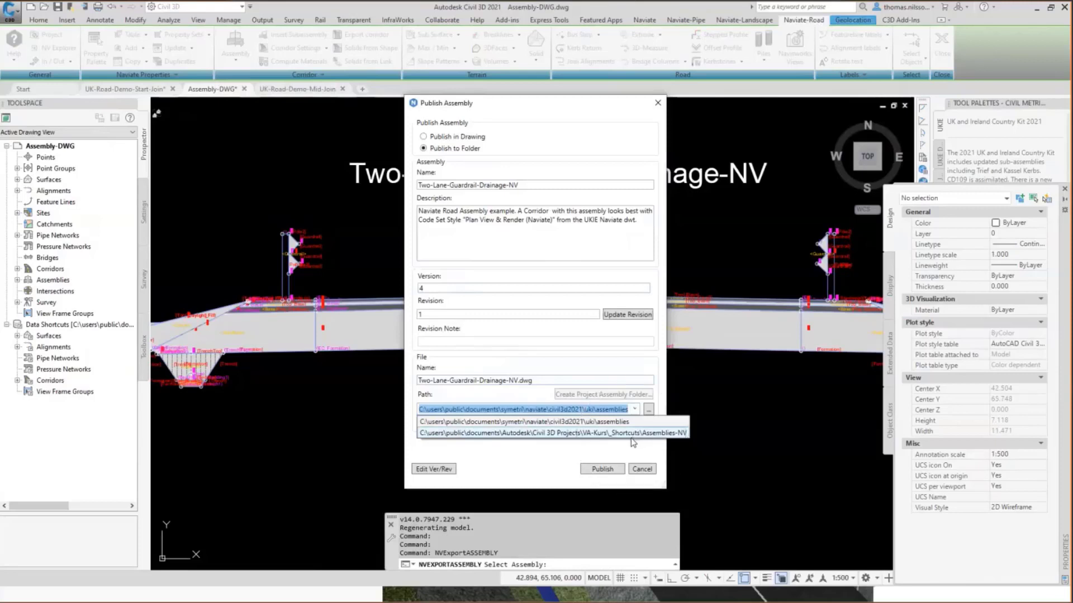
click(571, 352)
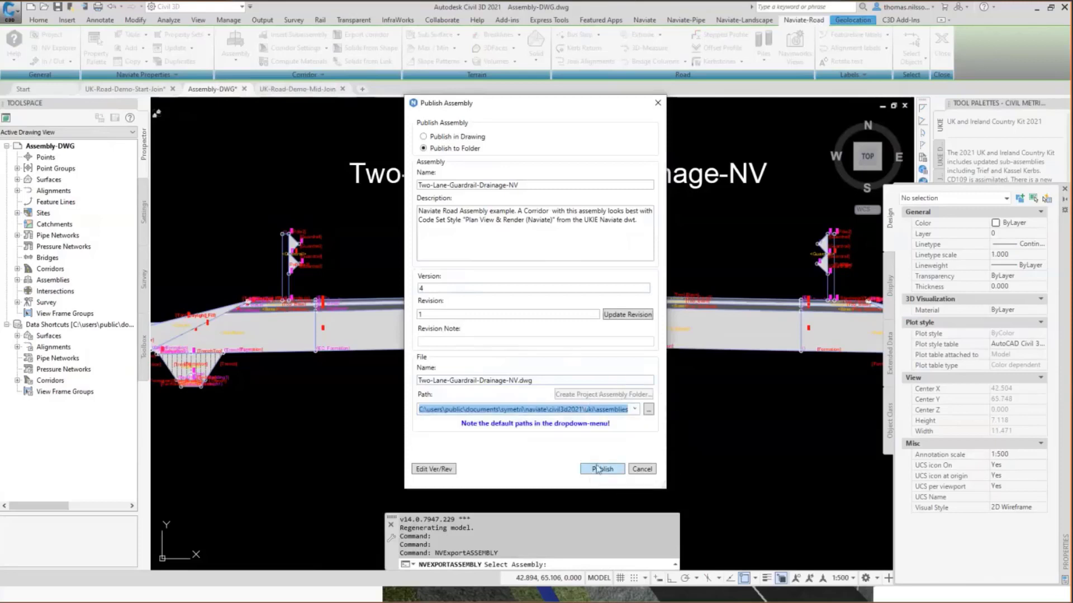
click(599, 468)
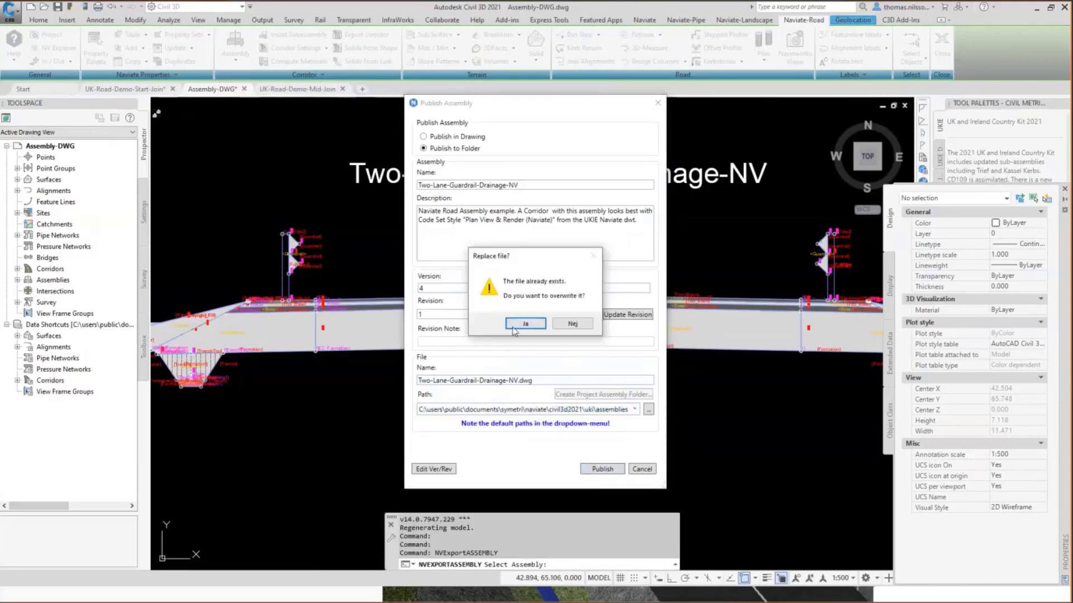
click(525, 324)
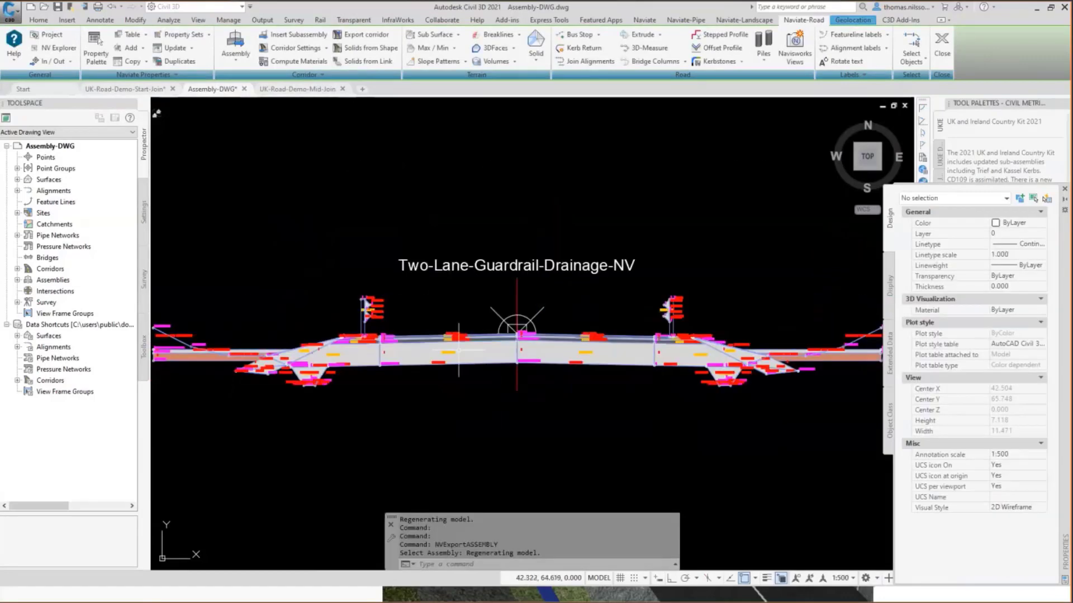
Switch to the UK-Road-Demo-Start-Join drawing, verify its inserted assemblies and compare the source and inserted versions of the changed assembly.
click(133, 90)
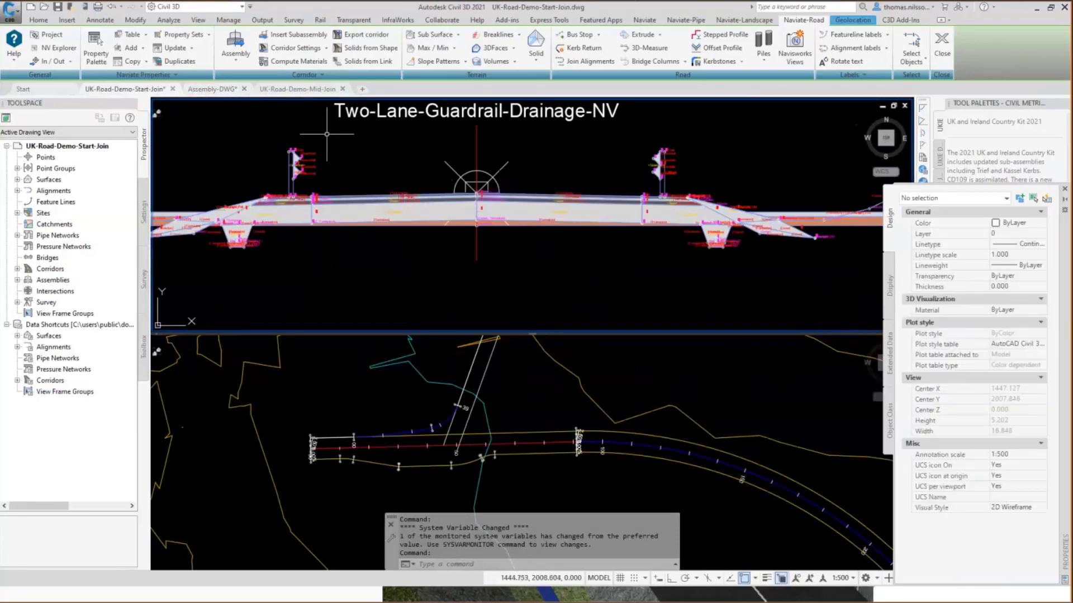
click(236, 50)
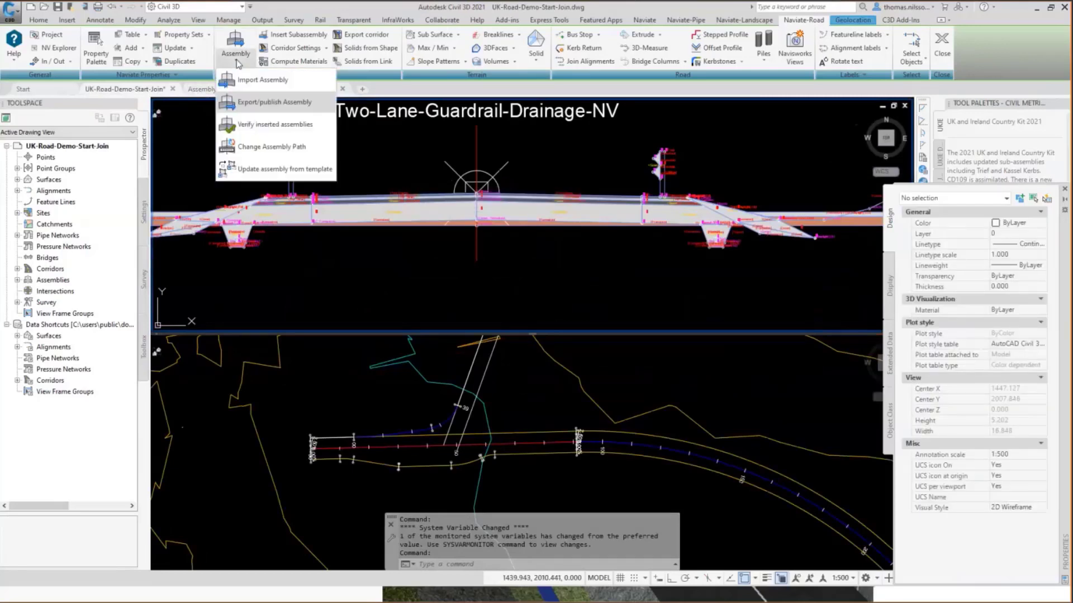
click(255, 125)
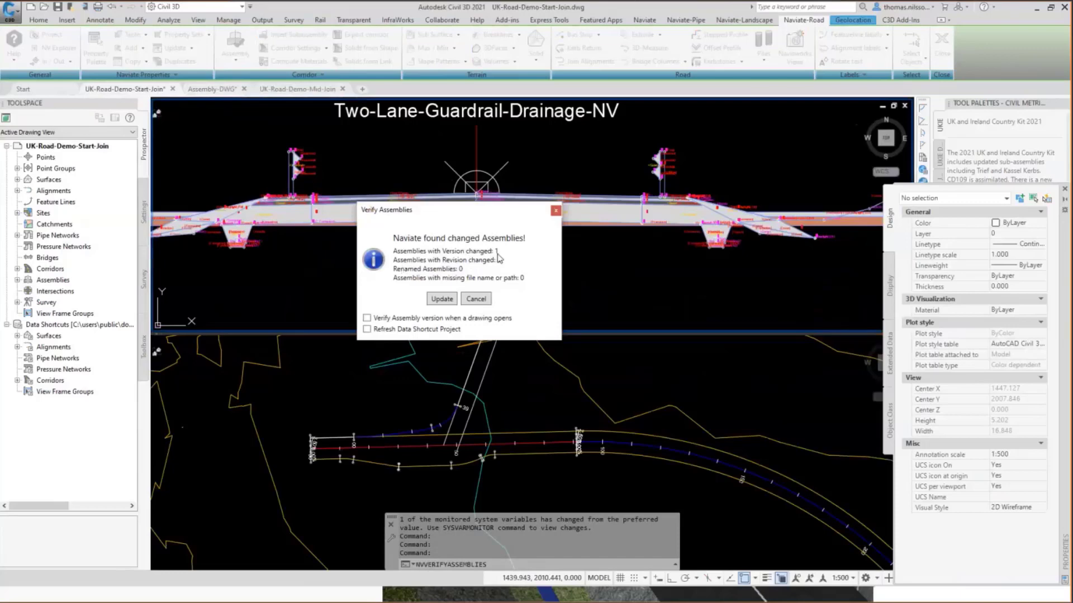
click(440, 300)
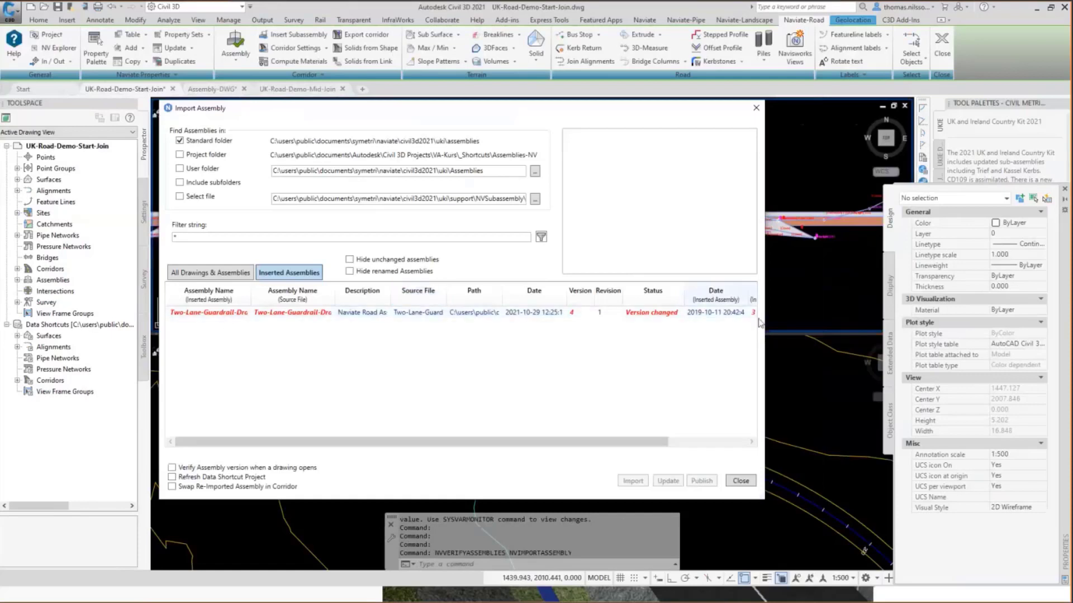
drag(658, 442, 717, 441)
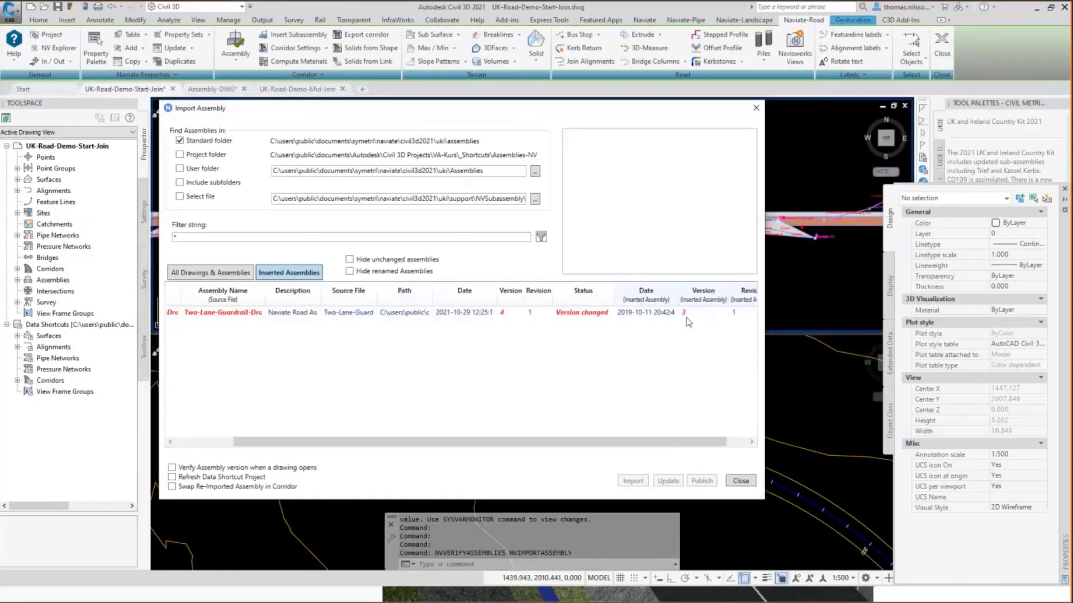
key(ctrl)
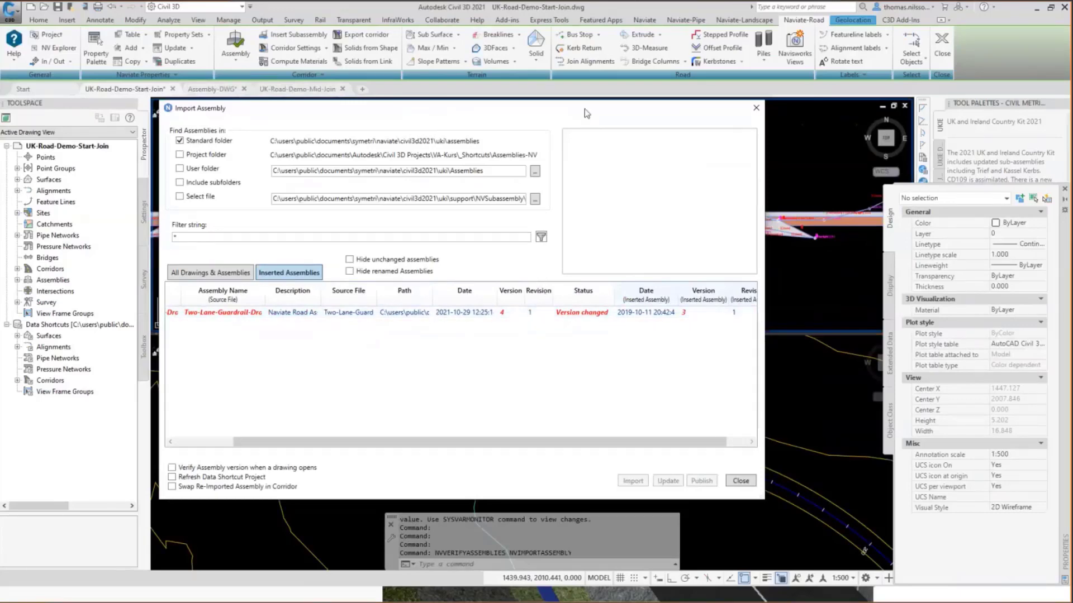
Update the inserted Two-Lane-Guardrail-Drainage-NV assembly to the published version 4, keeping the drawing in view.
mouse_move(570, 103)
mouse_down()
mouse_move(450, 200)
mouse_move(456, 258)
mouse_up()
click(105, 469)
right_click(108, 467)
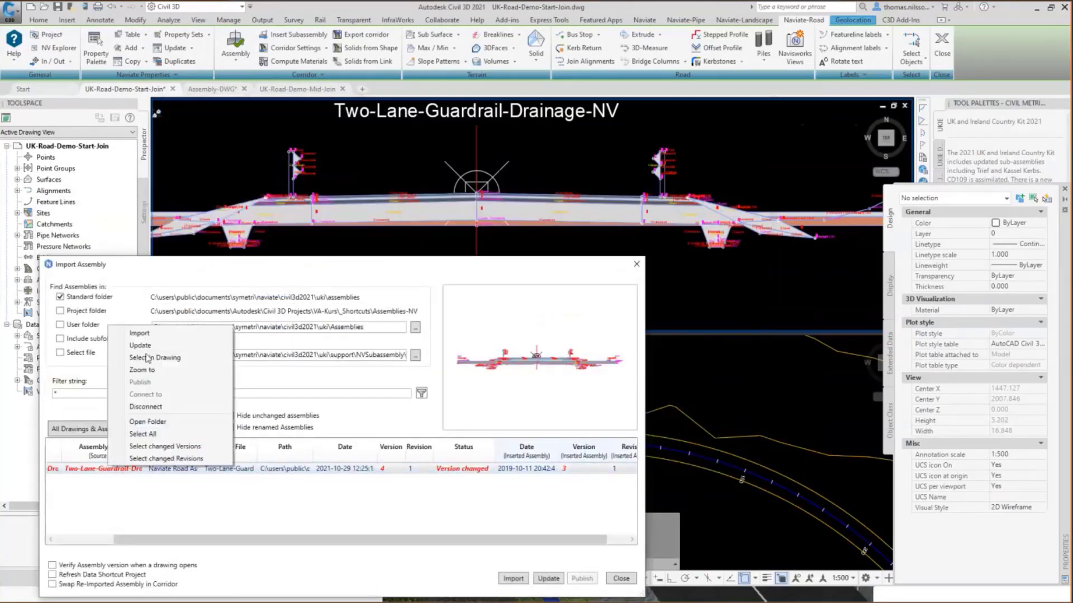
click(159, 346)
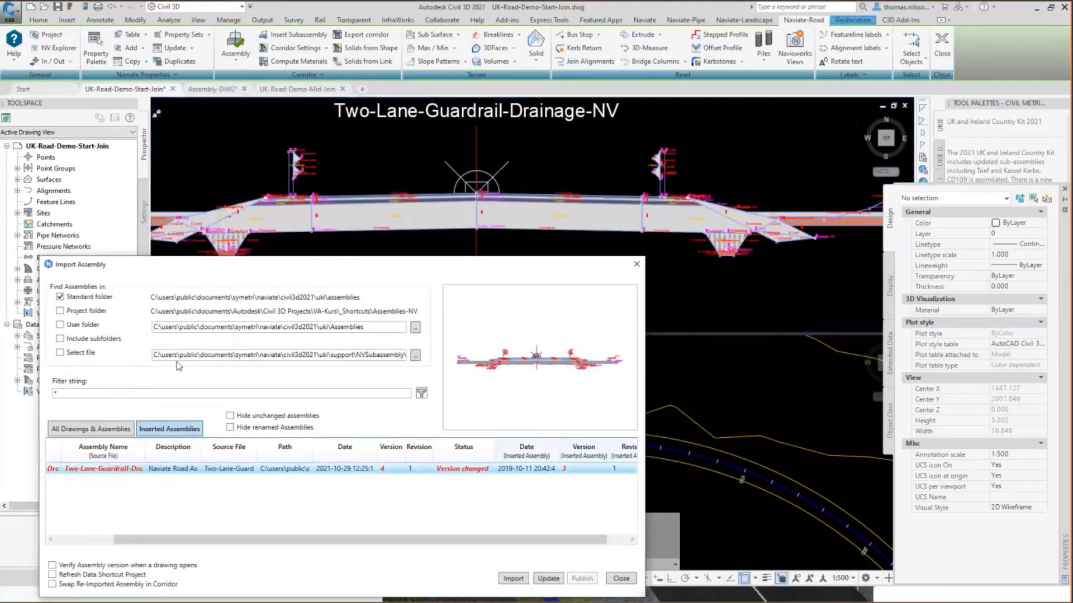
click(635, 266)
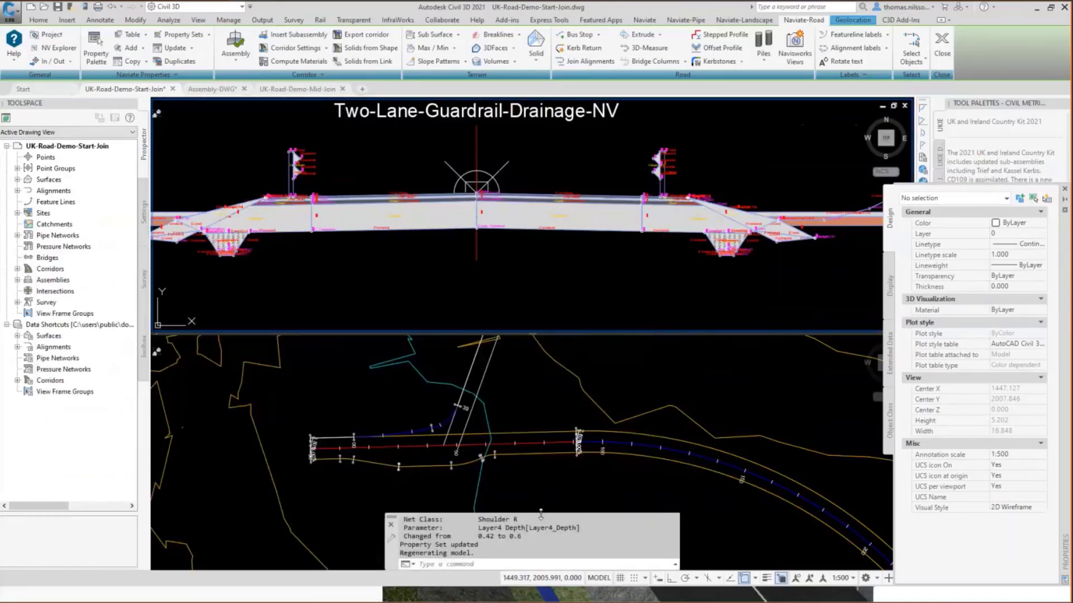
Expand the command history and examine the Layer4 Depth changes reported for each lane and shoulder subassembly.
drag(541, 512, 541, 311)
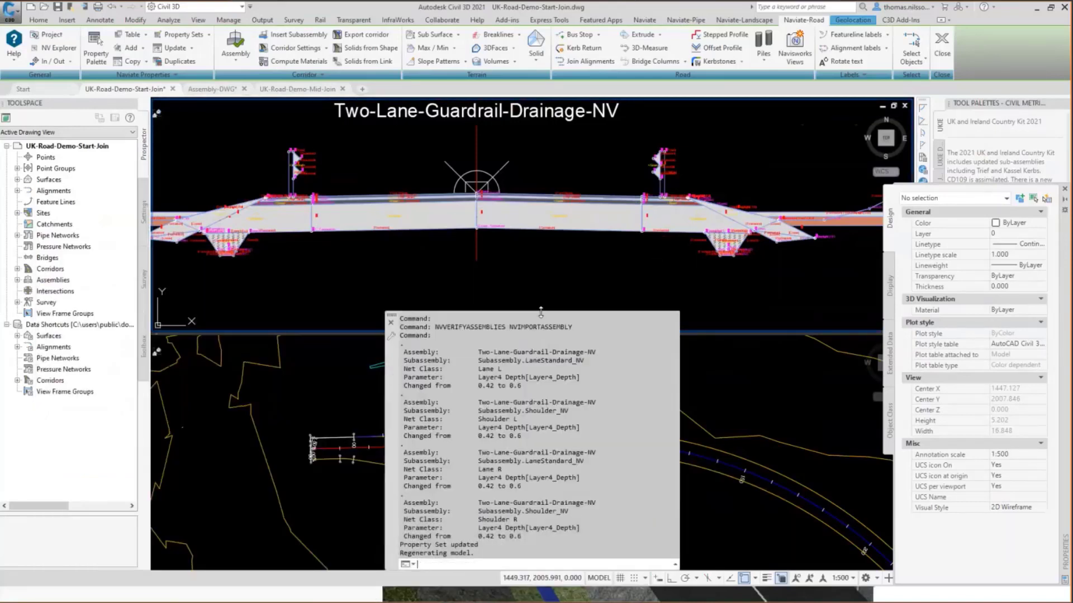
drag(479, 403, 547, 441)
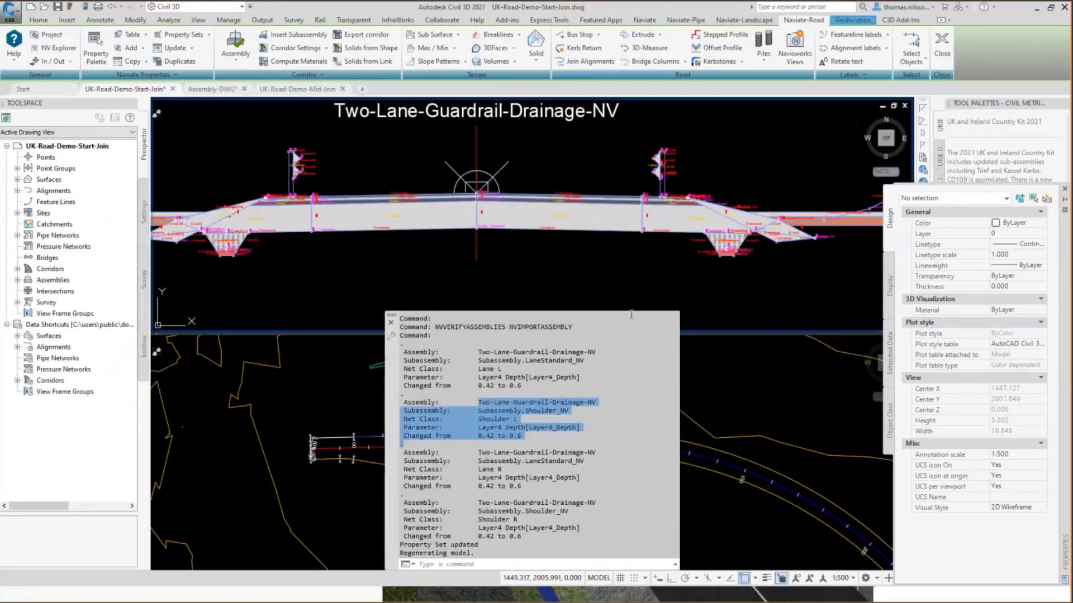
Shrink the expanded command history and open Insert Subassembly with the Naviate_Kerb_Subassembly.dwg library file loaded.
mouse_move(617, 313)
mouse_down()
mouse_move(632, 390)
mouse_move(625, 525)
mouse_up()
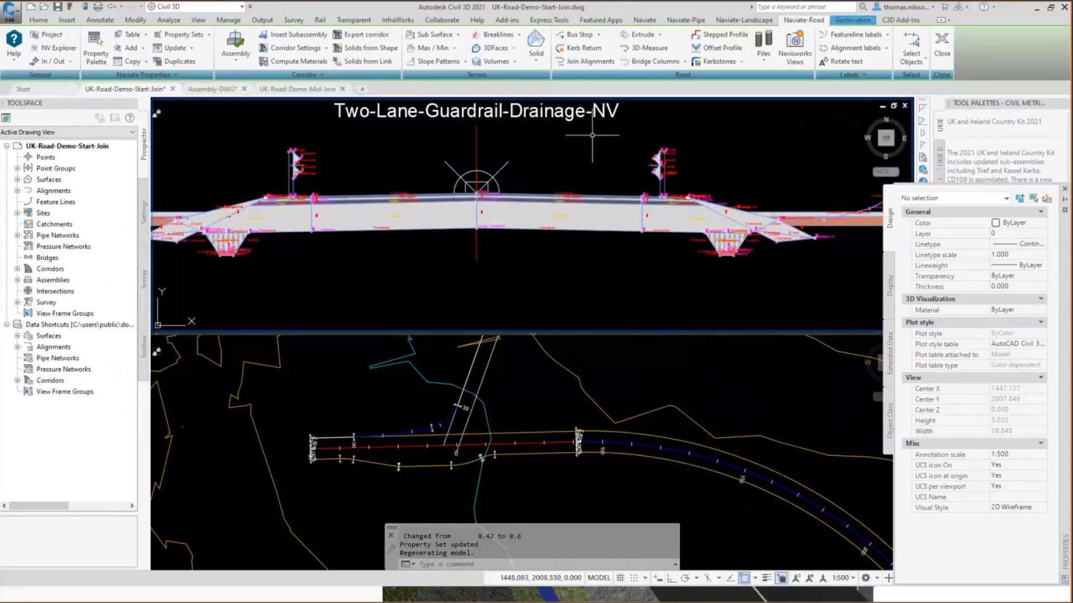
click(312, 37)
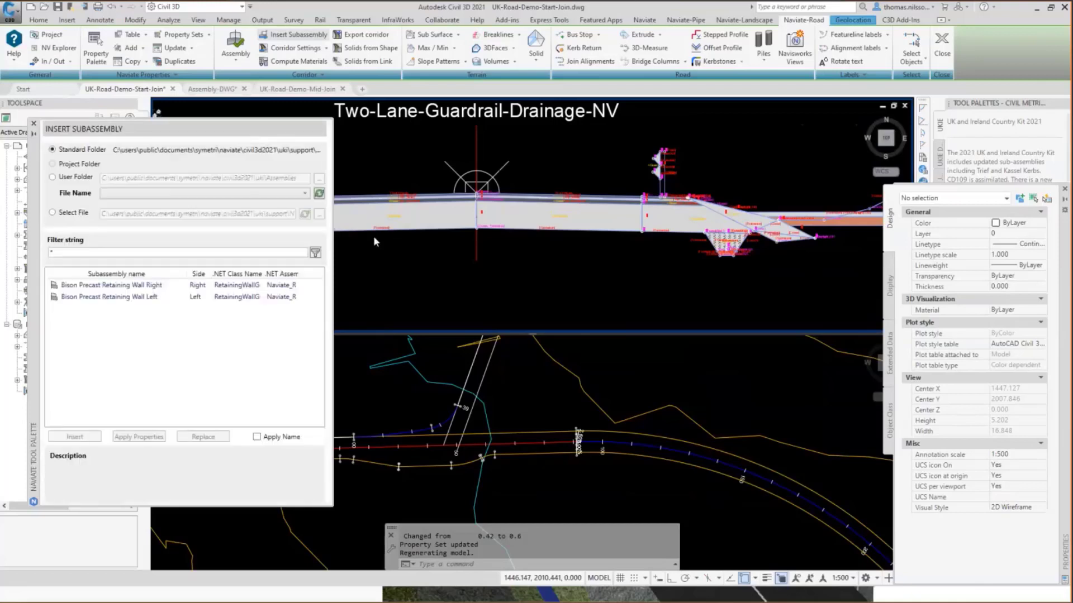
click(305, 194)
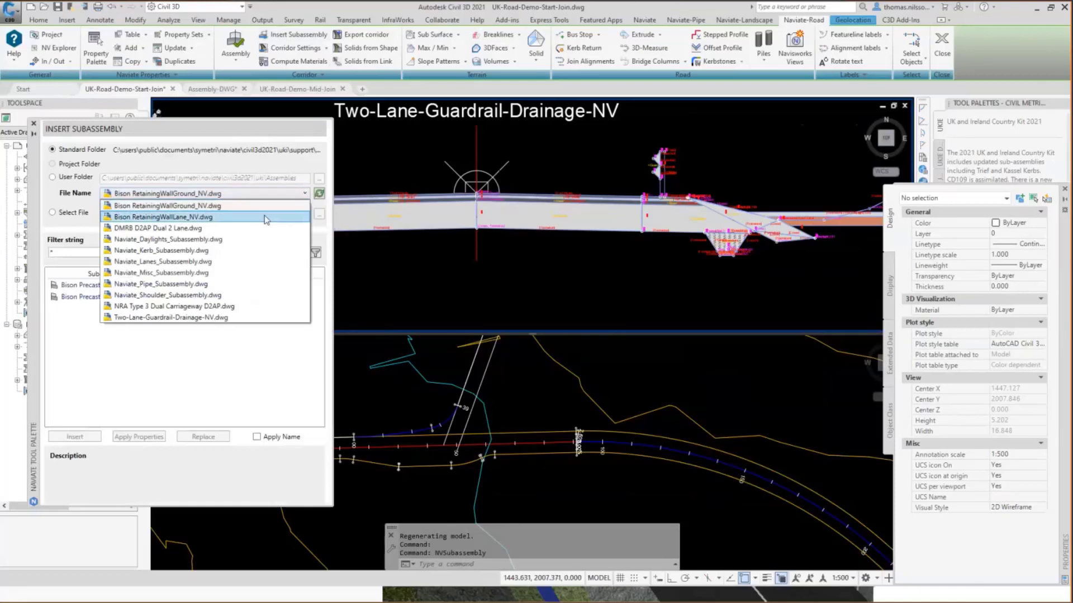
click(211, 251)
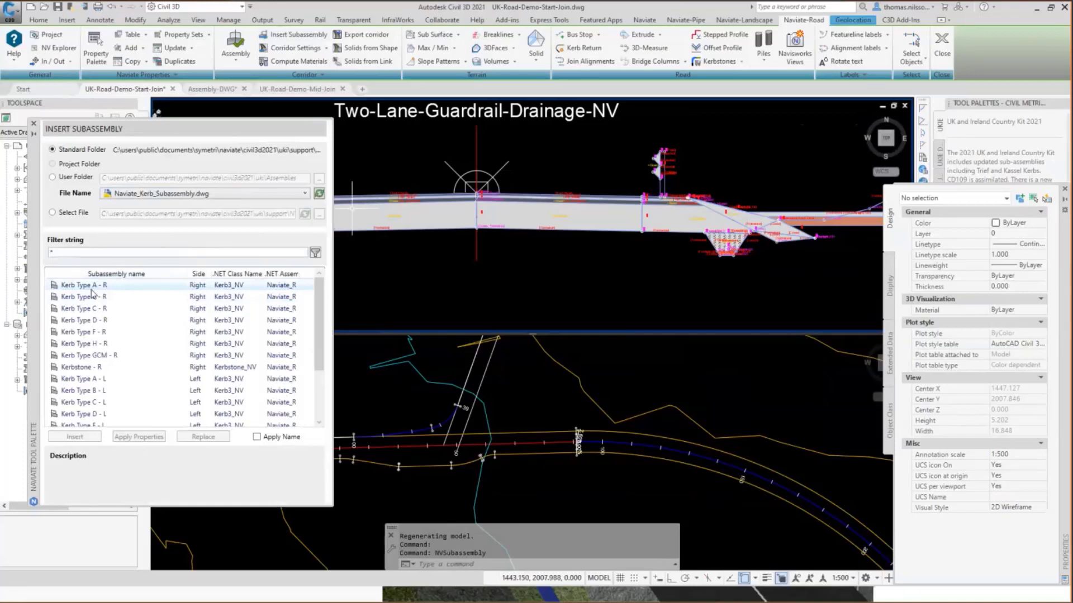
Insert the Kerb Type A - R subassembly at the marker between the right lane and shoulder, and set the annotation scale to 1:100.
mouse_move(91, 290)
right_click(89, 288)
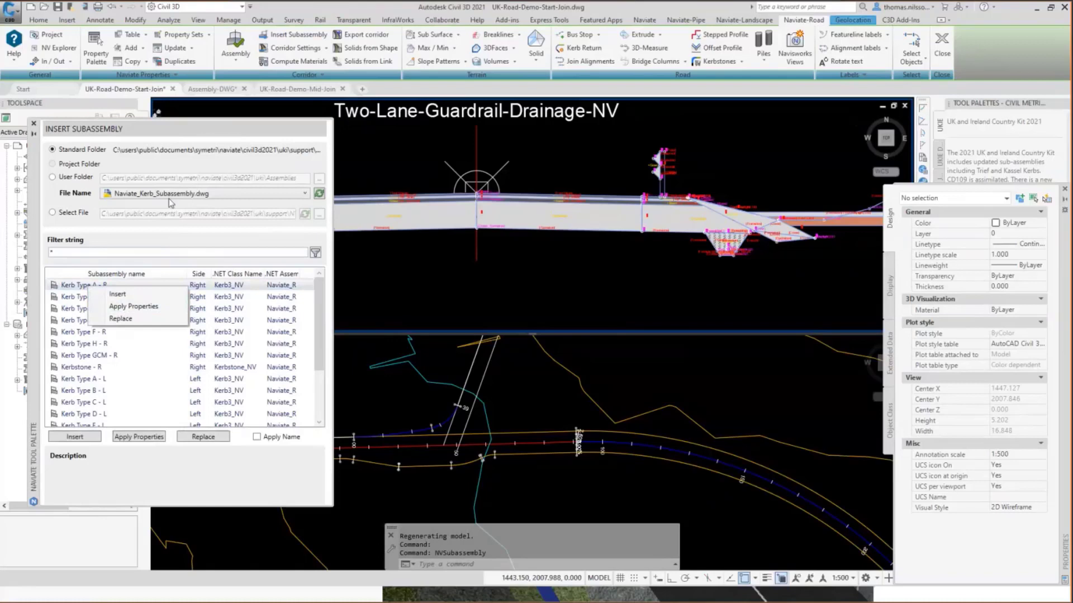
click(127, 295)
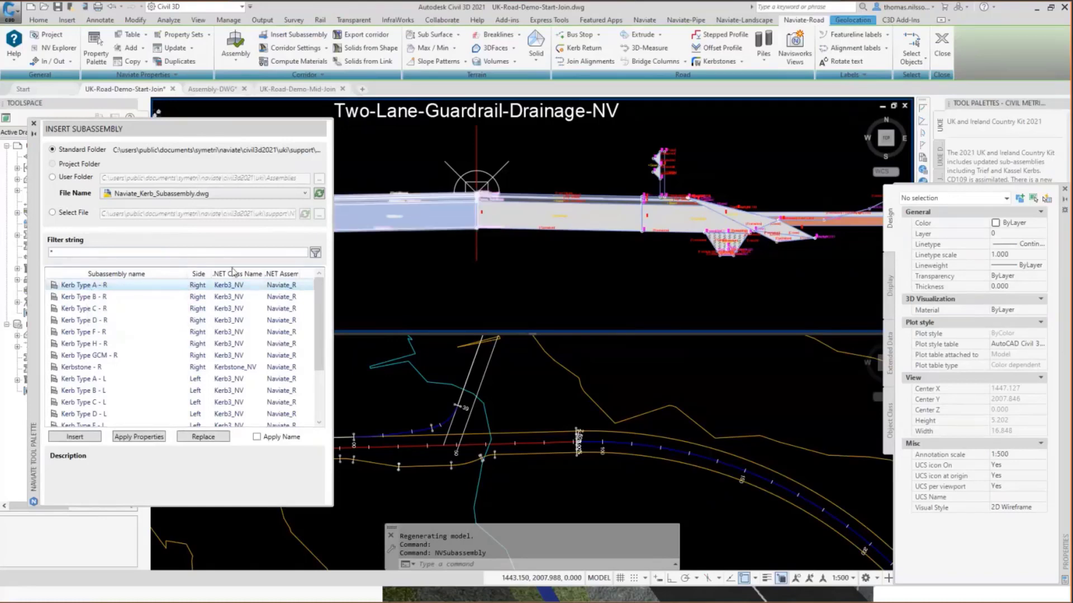
scroll(597, 205, up, 10)
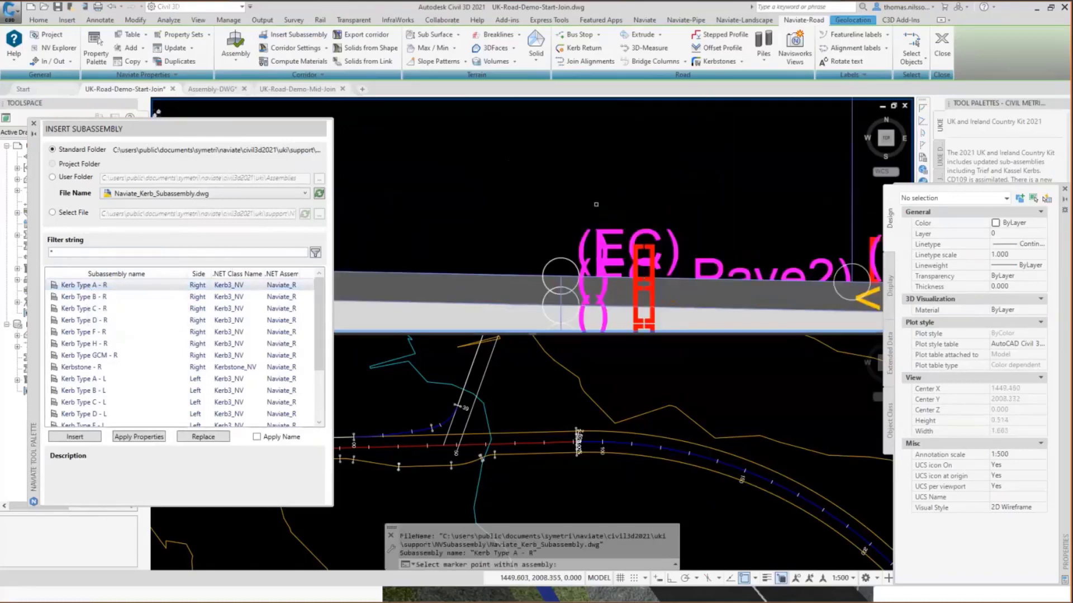
click(560, 253)
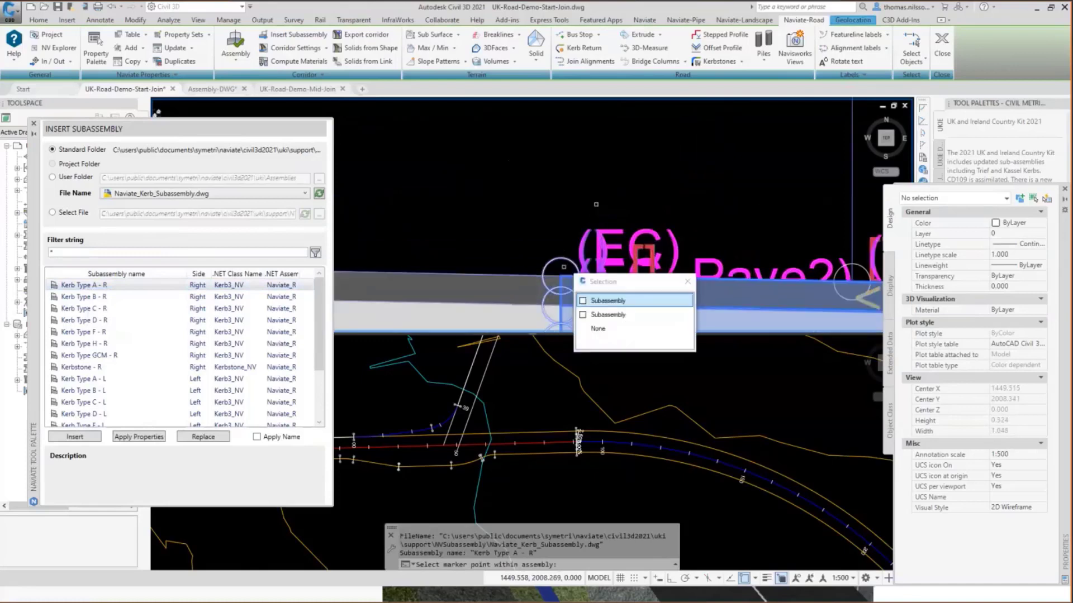
click(608, 302)
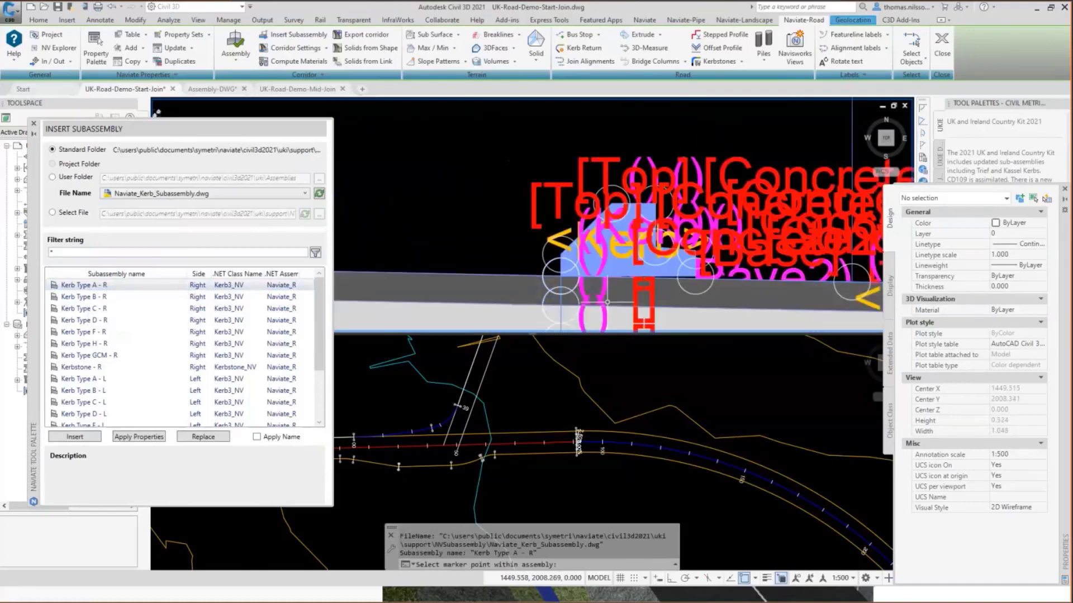
click(844, 580)
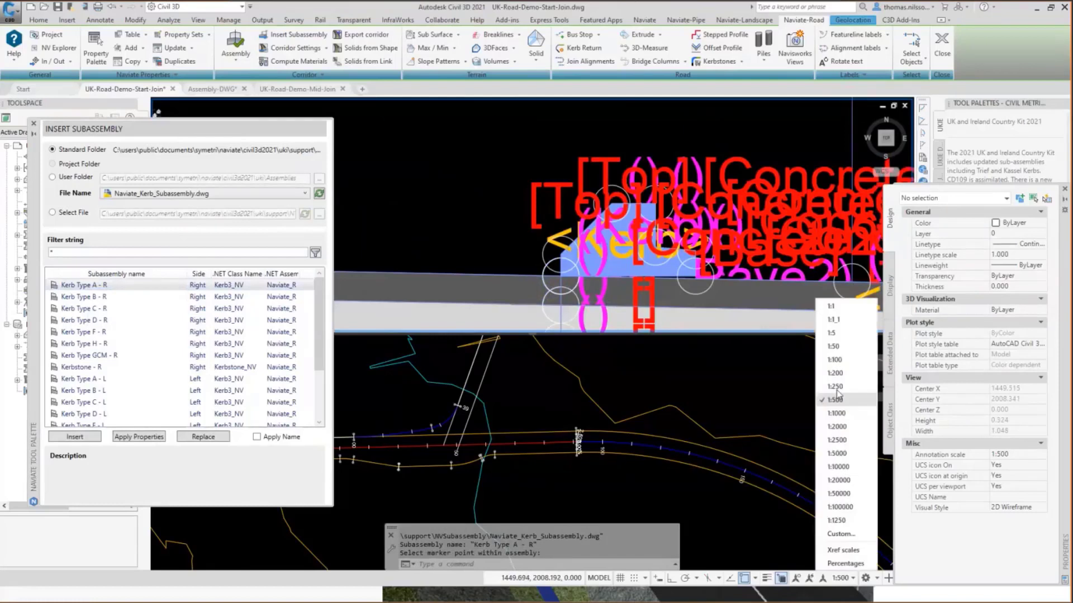
click(839, 358)
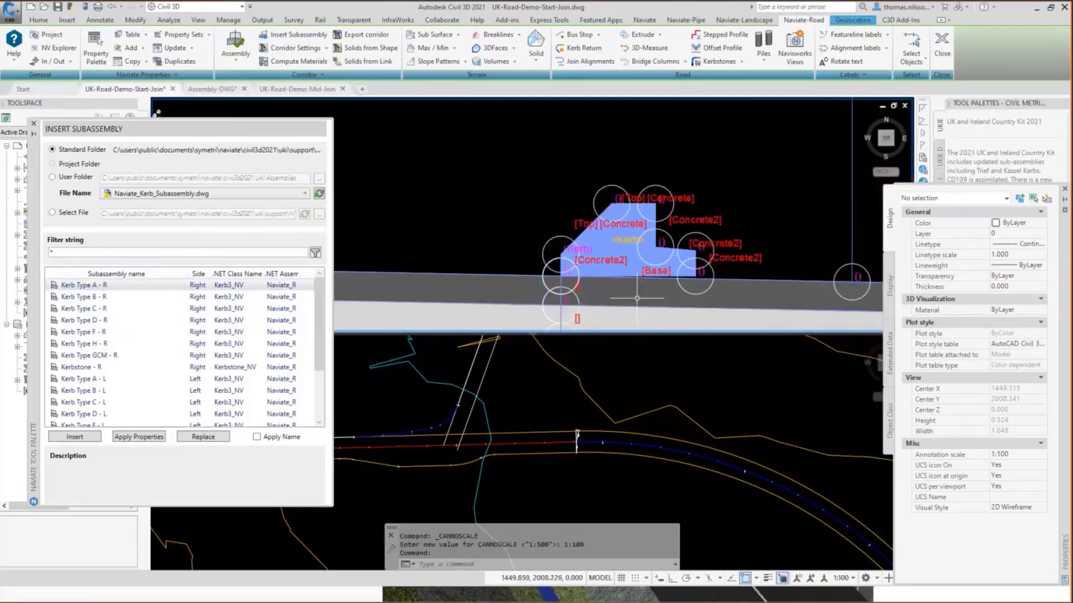
Apply the Kerb Type B - R properties and then the Kerb Type C - R properties to the inserted kerb.
right_click(86, 301)
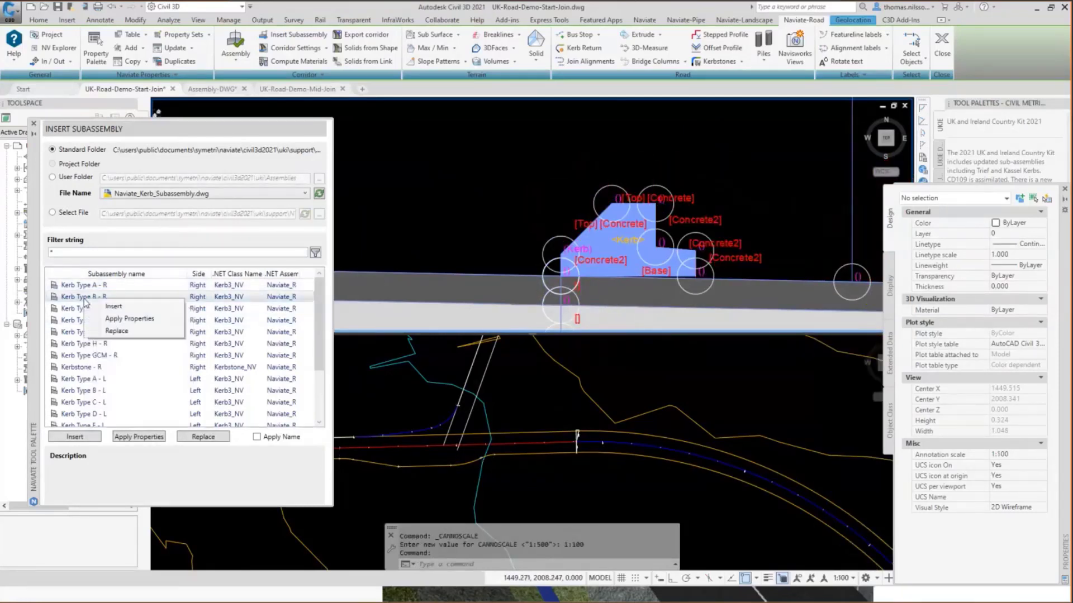
click(115, 321)
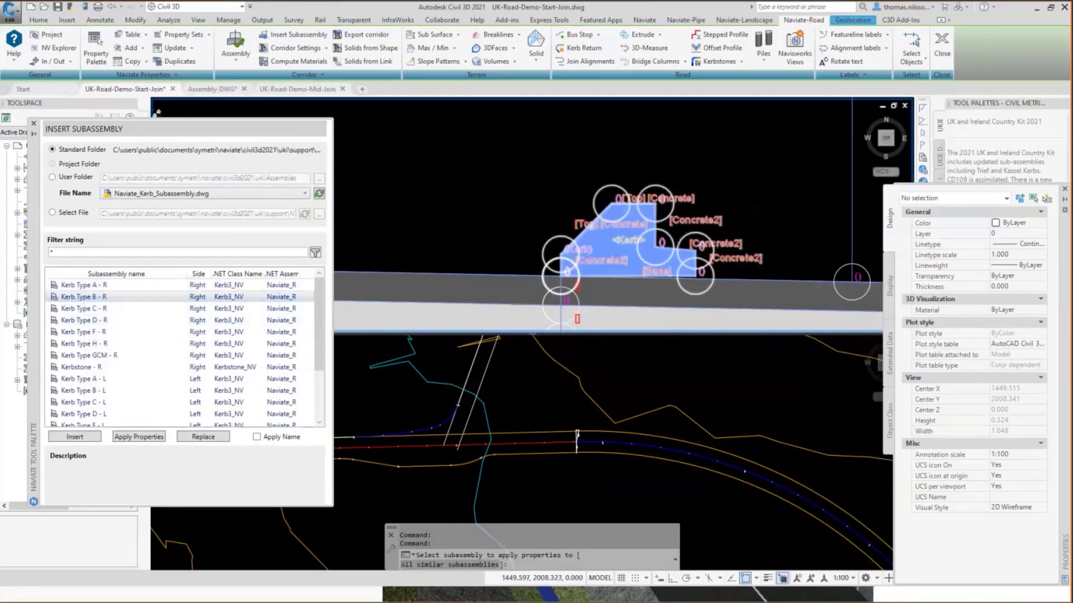
click(606, 242)
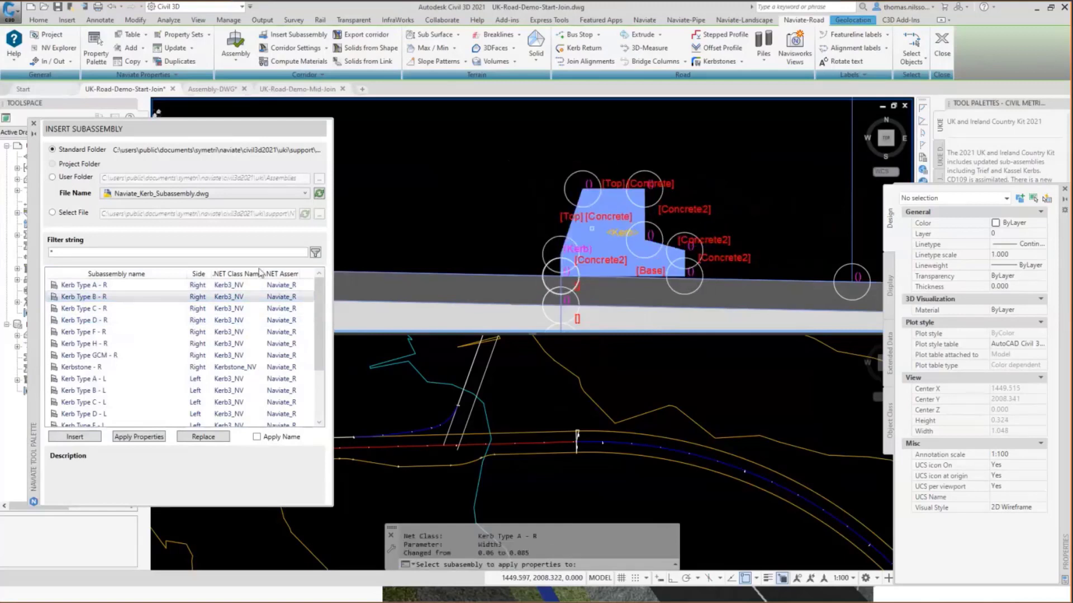
right_click(73, 306)
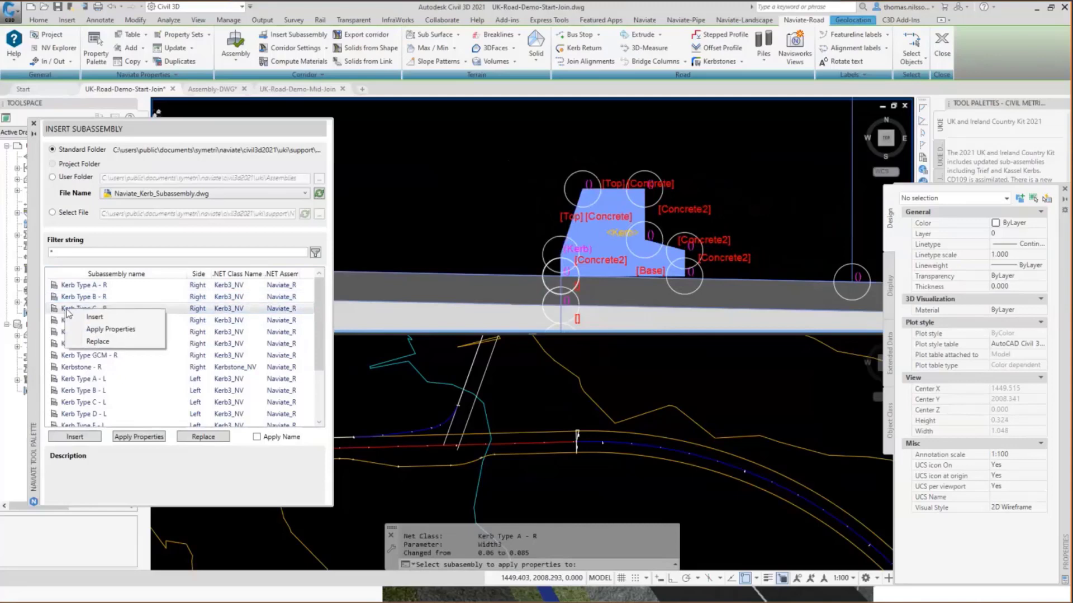
click(98, 329)
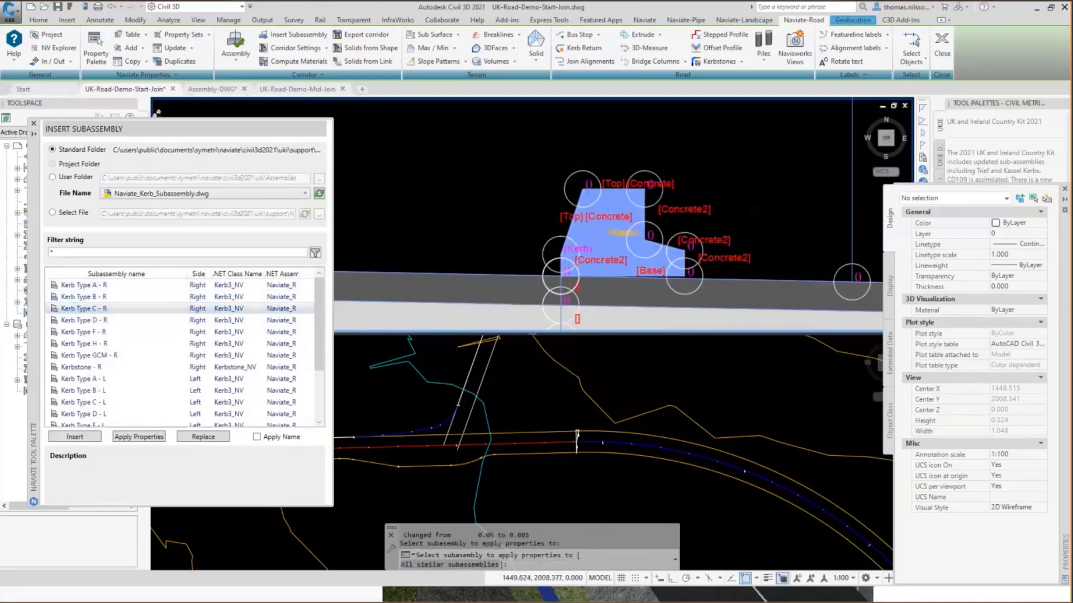
click(611, 189)
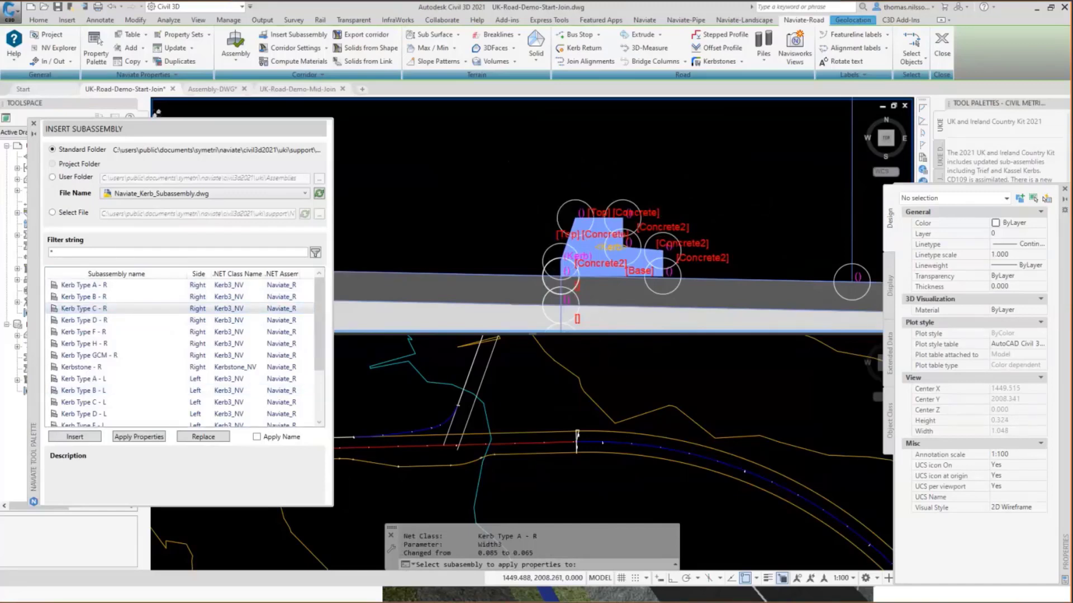
key(Return)
key(Escape)
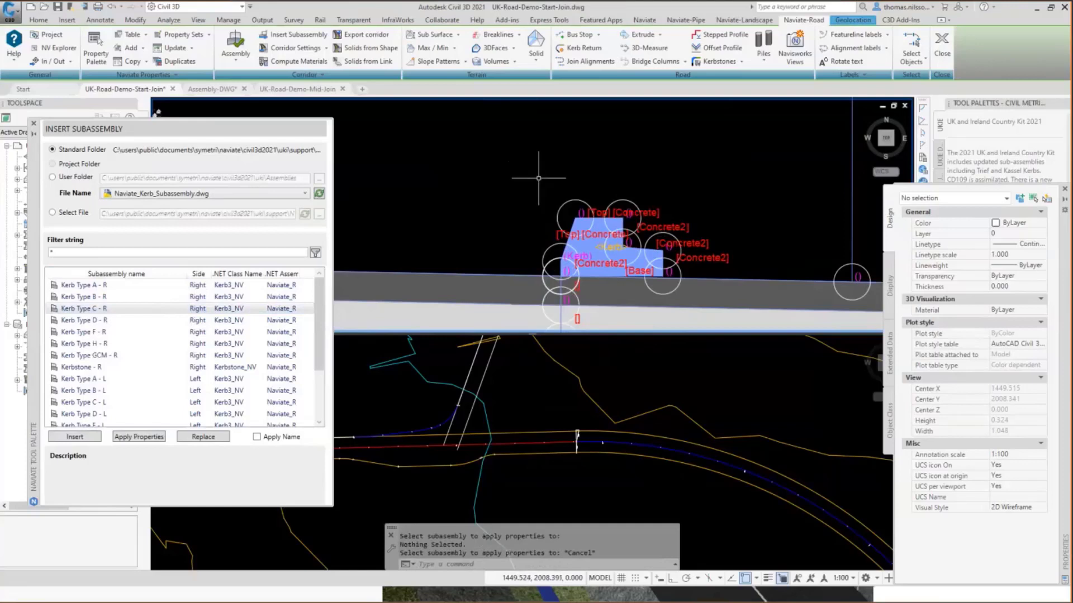
Erase the inserted kerb subassembly from the assembly and close the Insert Subassembly palette.
click(649, 188)
click(565, 216)
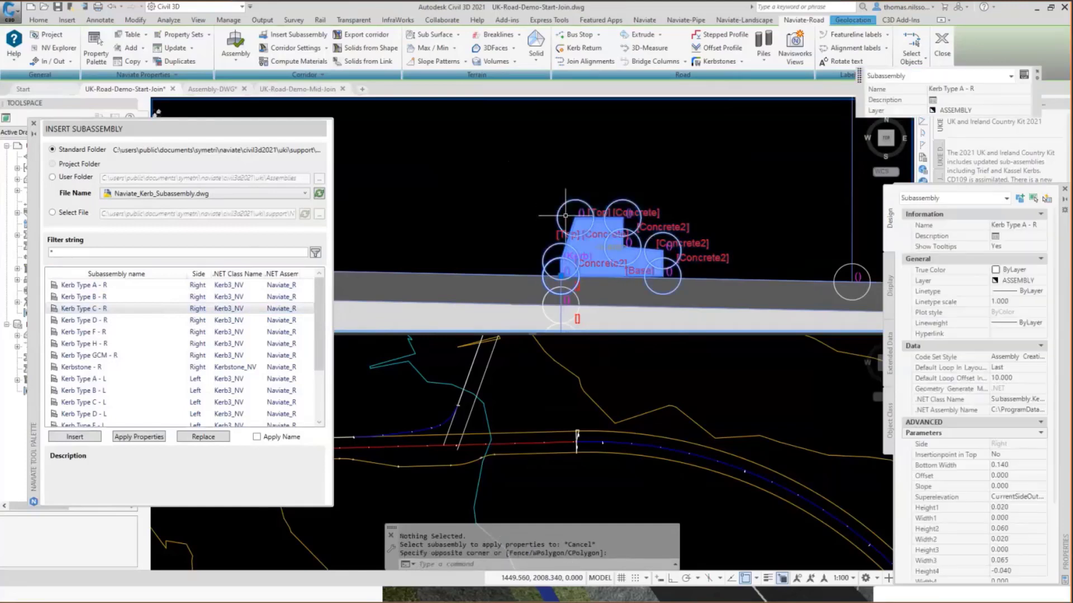
text(e)
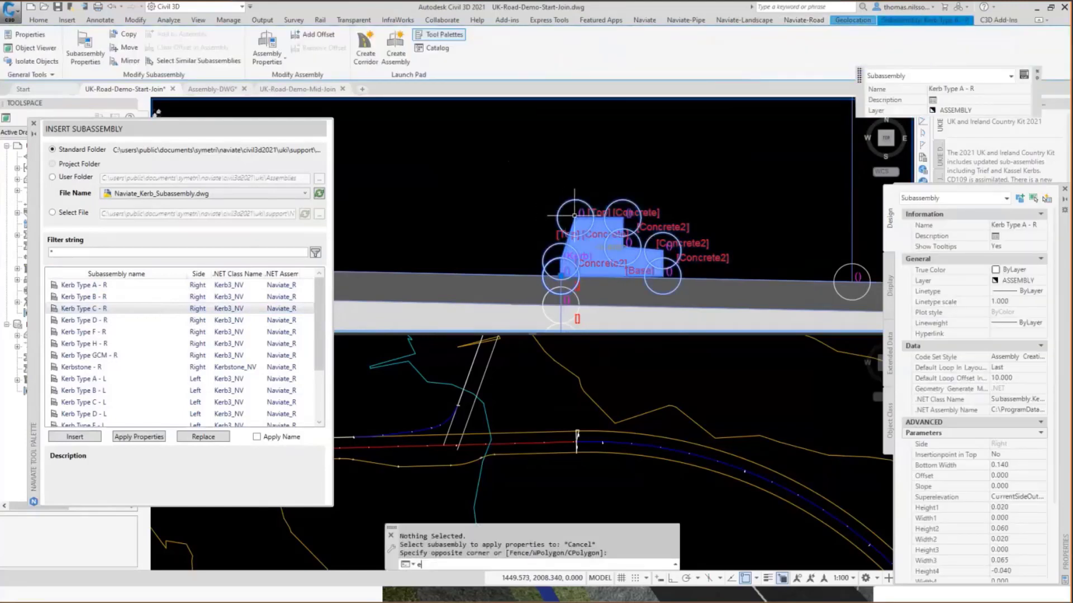
key(Return)
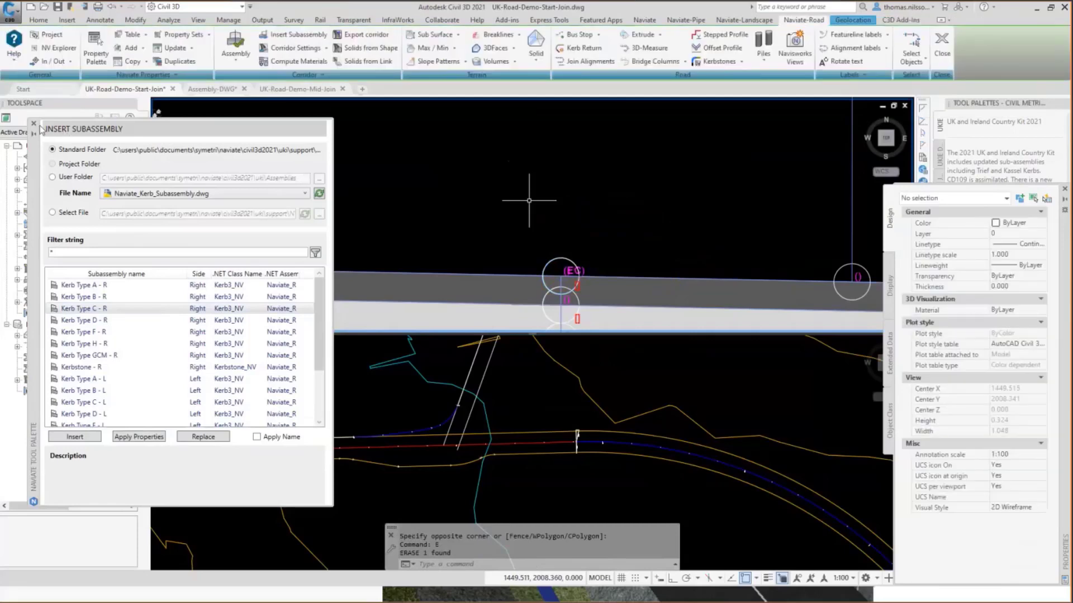
click(34, 123)
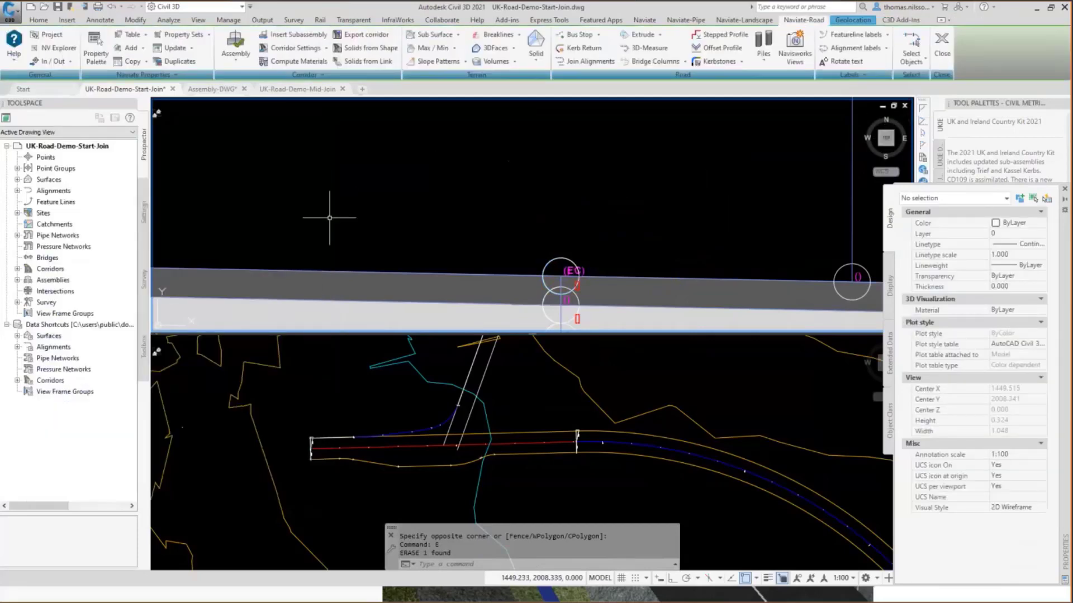
Switch to the model space of the UK-Road-Demo-Mid-Join drawing.
mouse_move(311, 94)
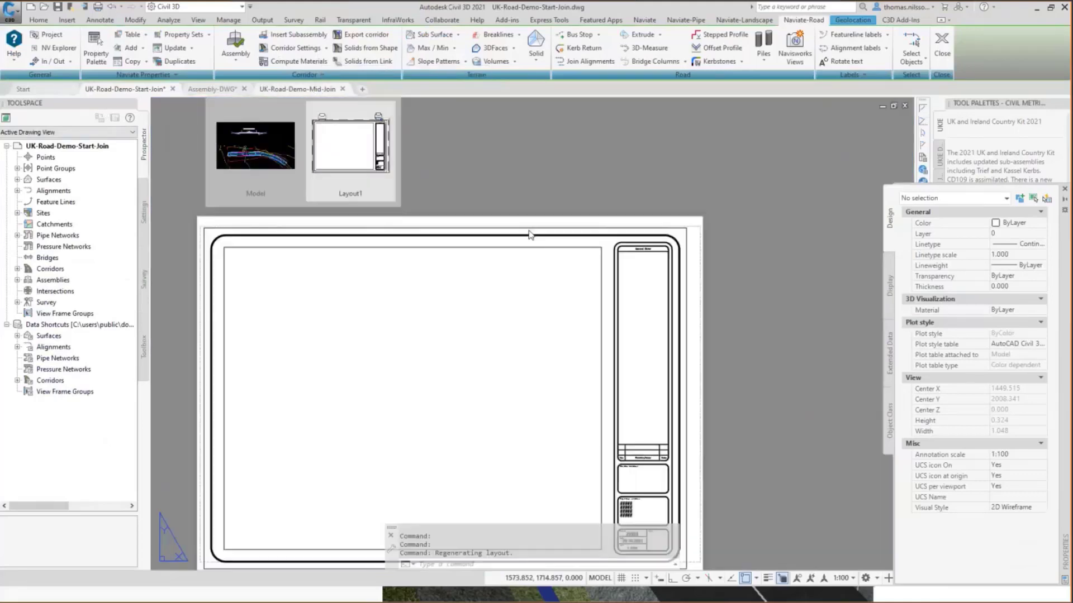
click(289, 137)
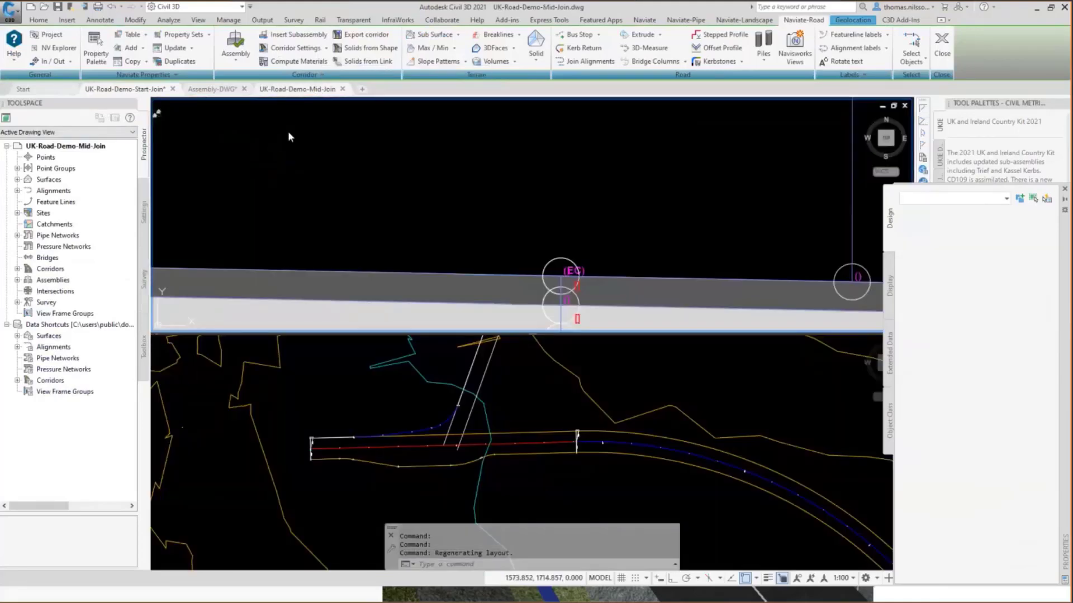
click(296, 90)
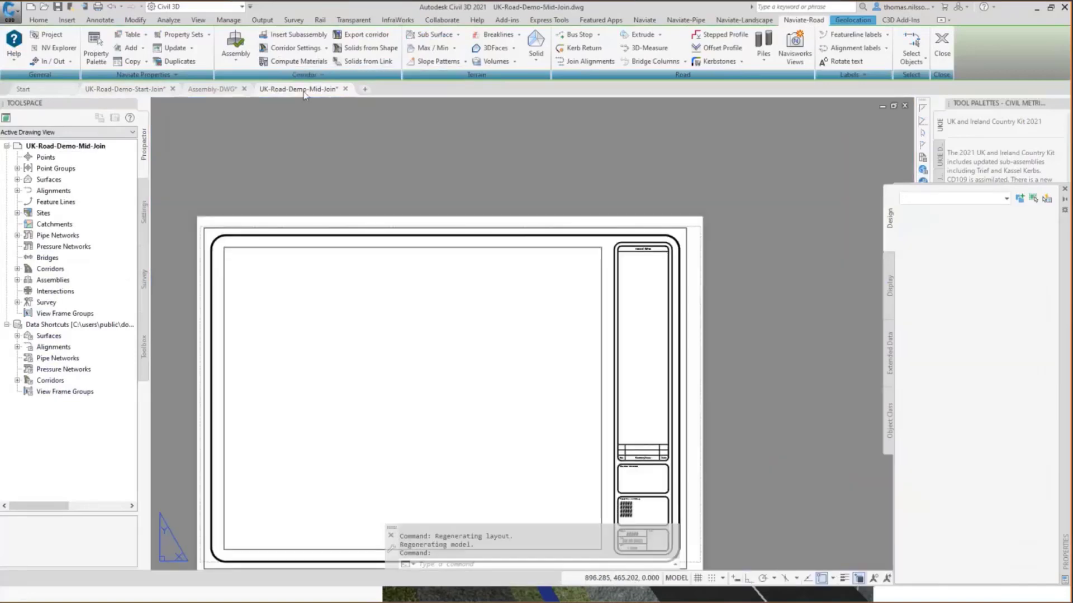
mouse_move(305, 94)
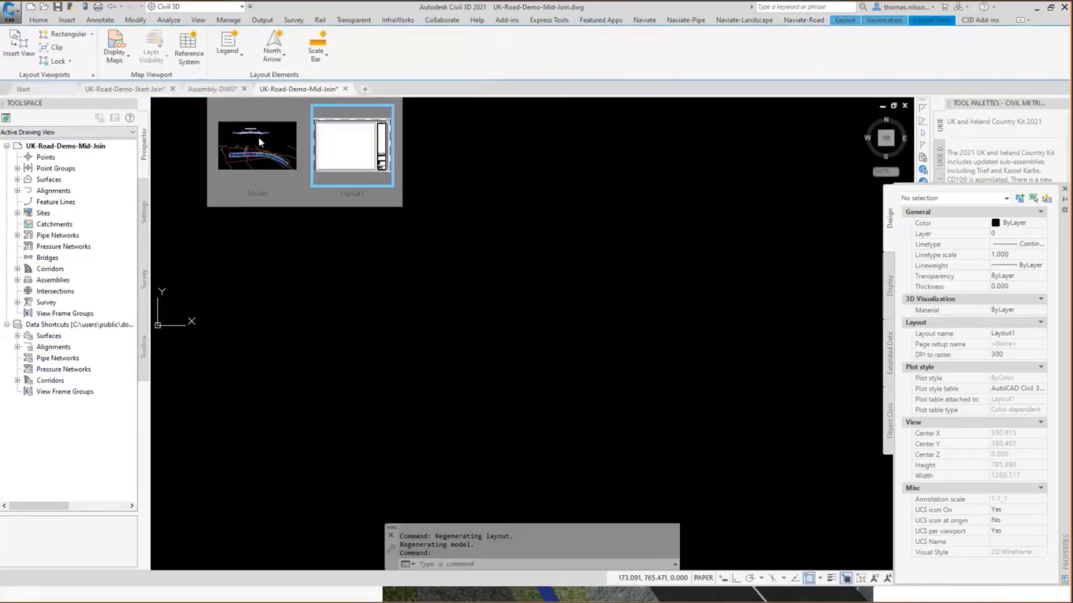
click(258, 140)
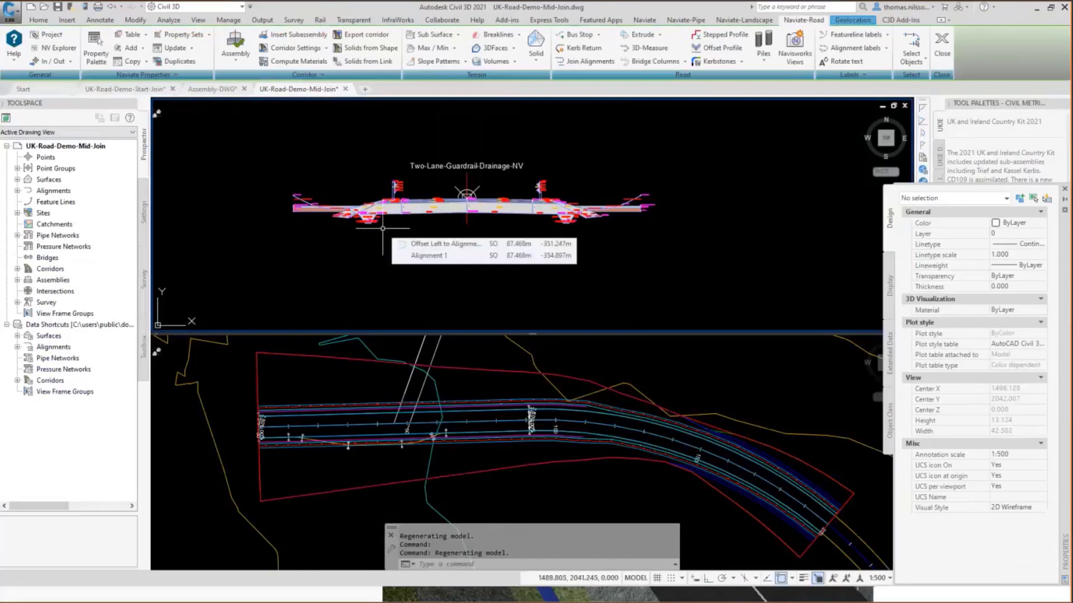
click(48, 23)
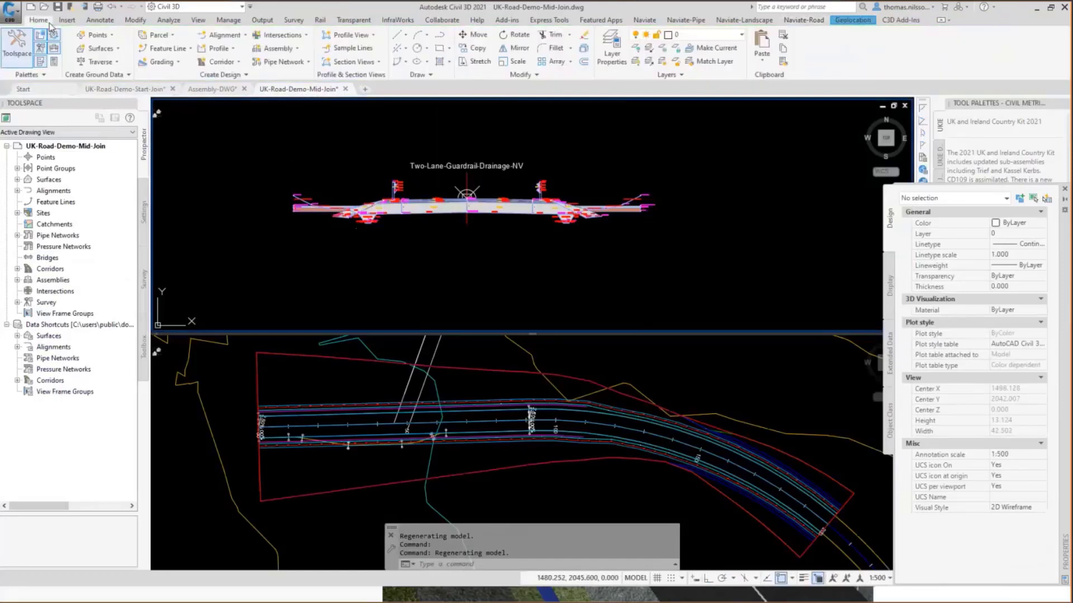
click(237, 62)
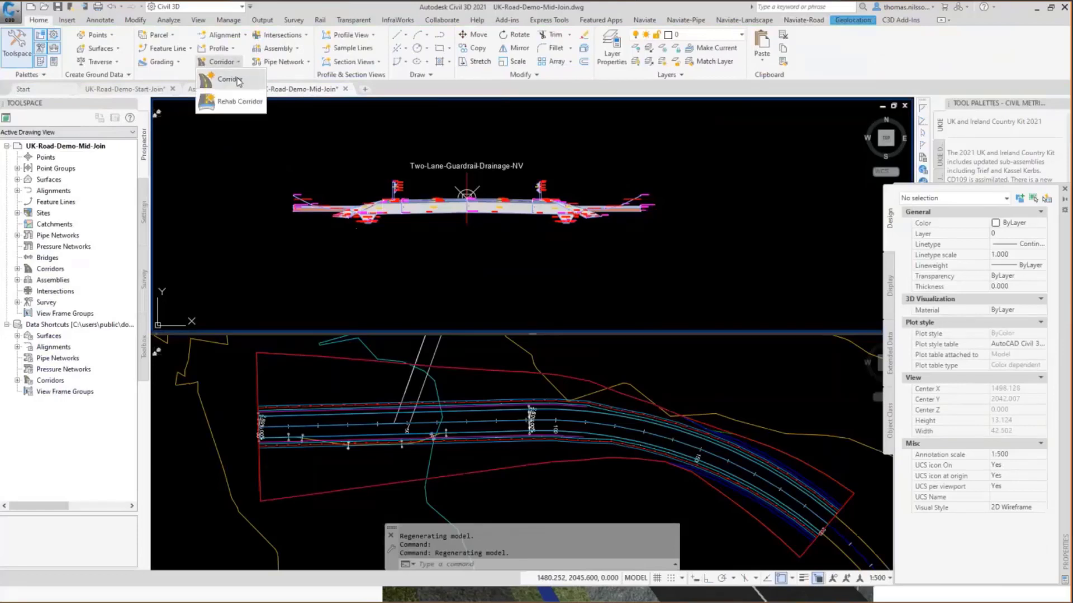
click(239, 80)
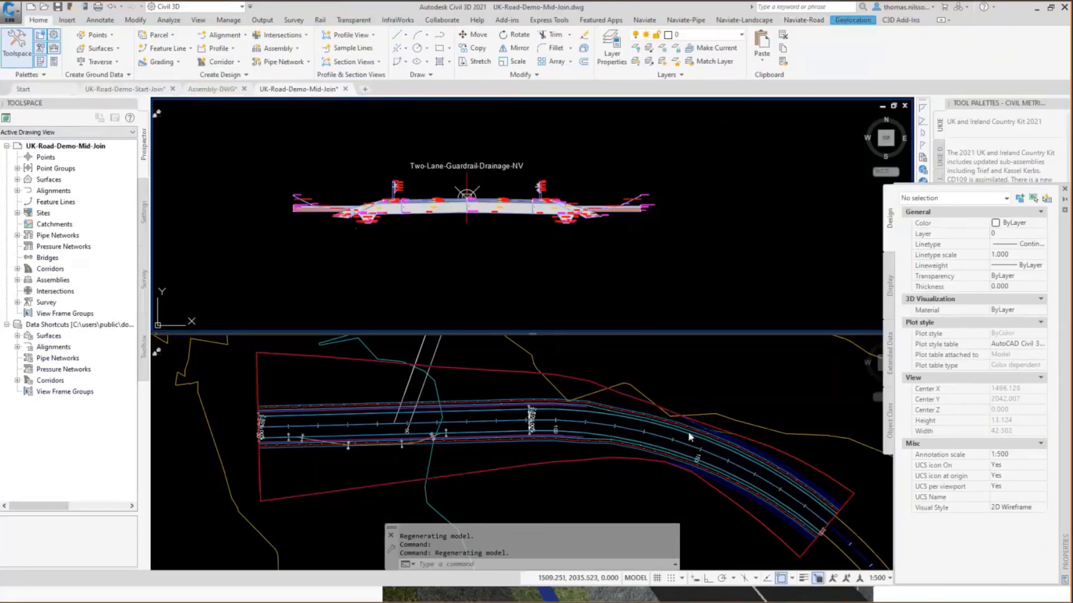
click(757, 451)
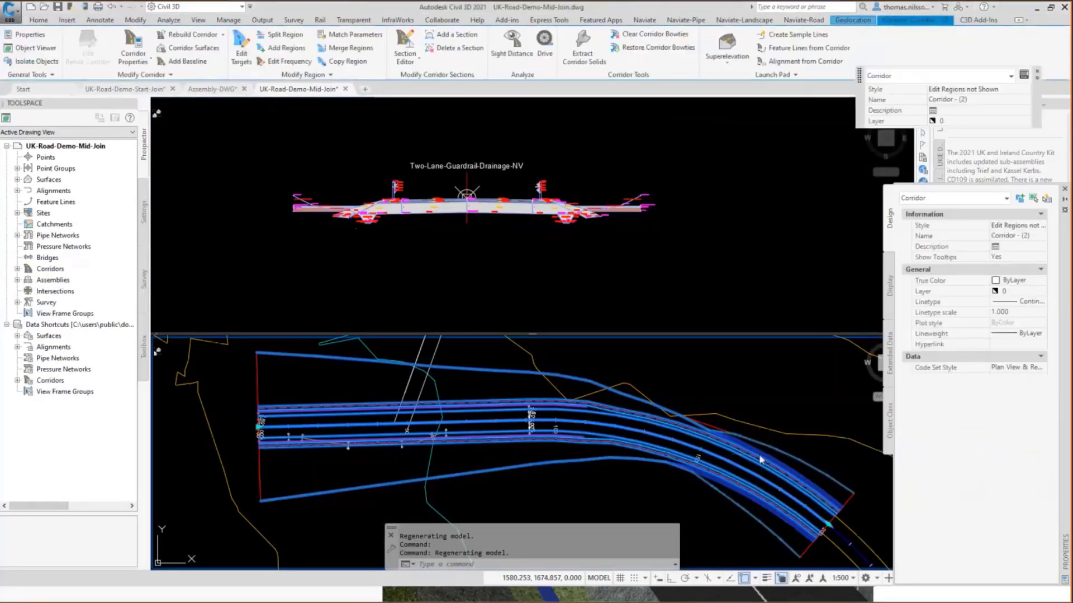
key(Escape)
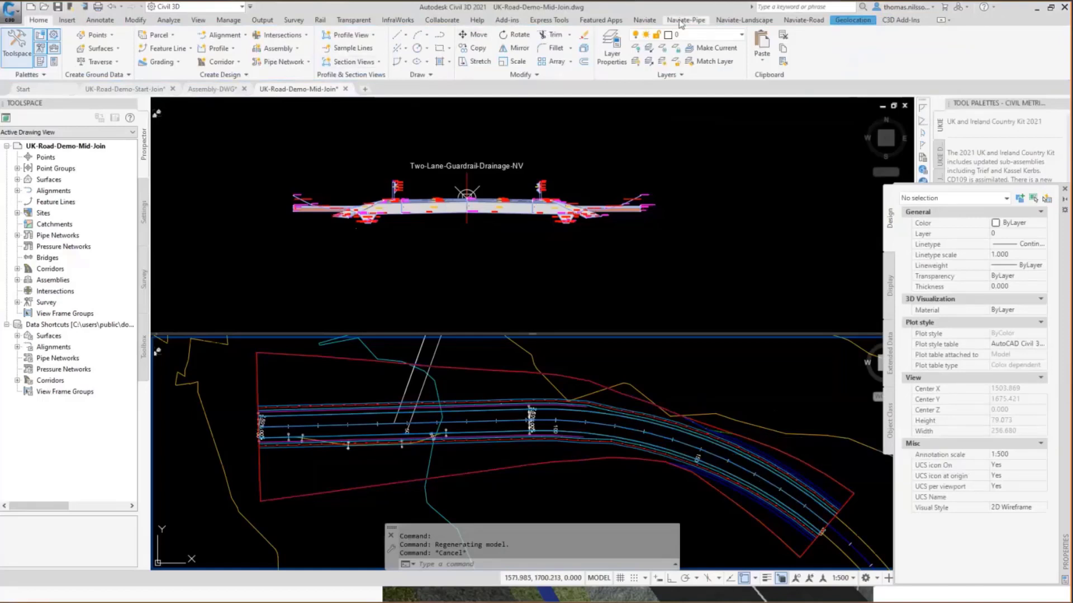
Import corridor settings from the _UKIE Road source corridor into the road corridor, including Top Surface, Formation Surface and slope patterns, and list the drawing's surfaces.
click(803, 20)
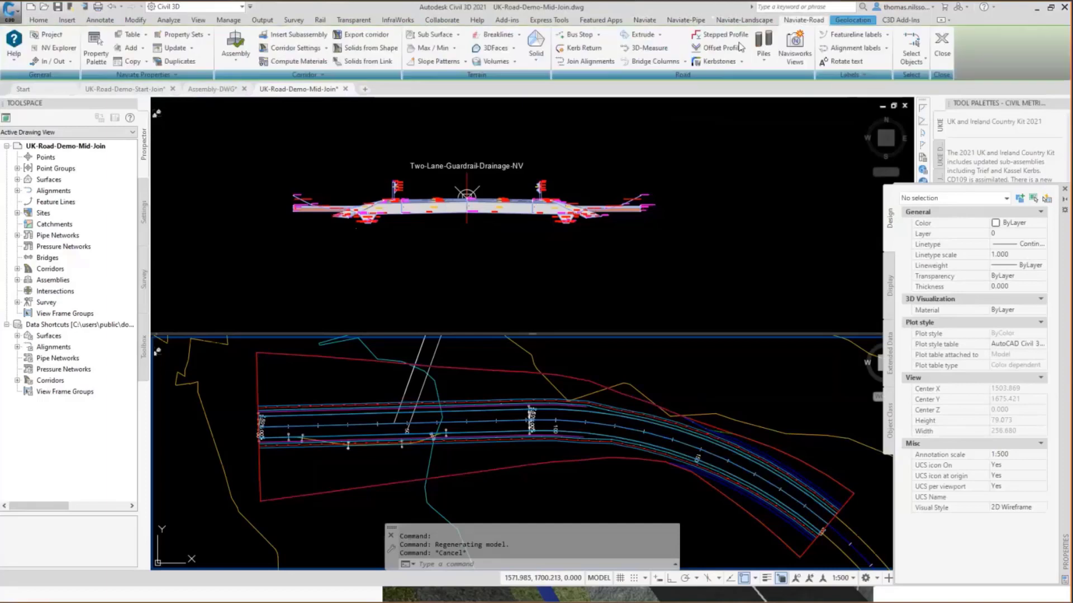
click(327, 49)
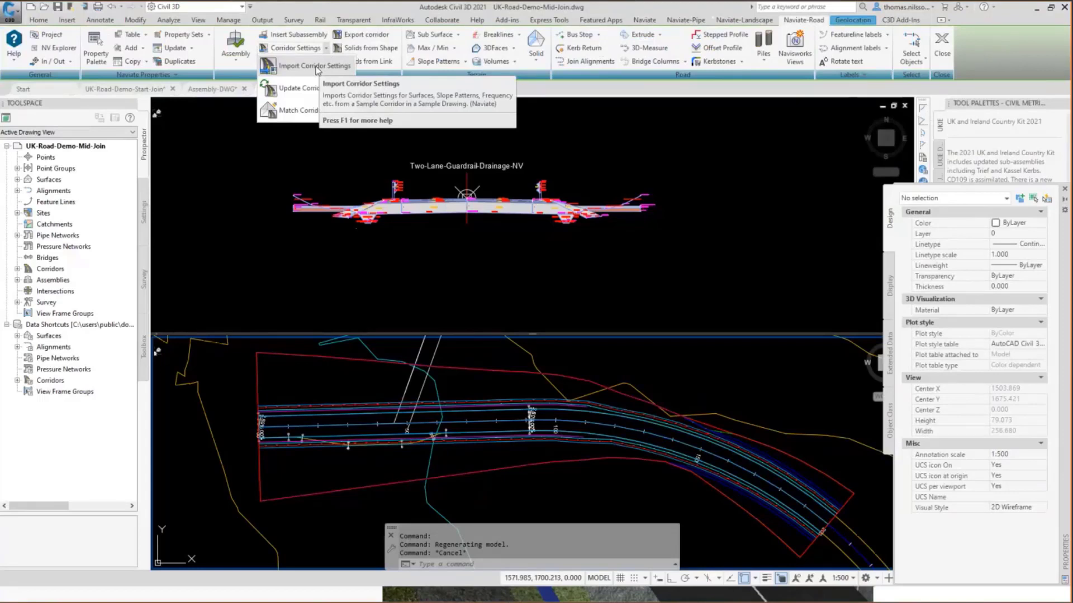
click(314, 66)
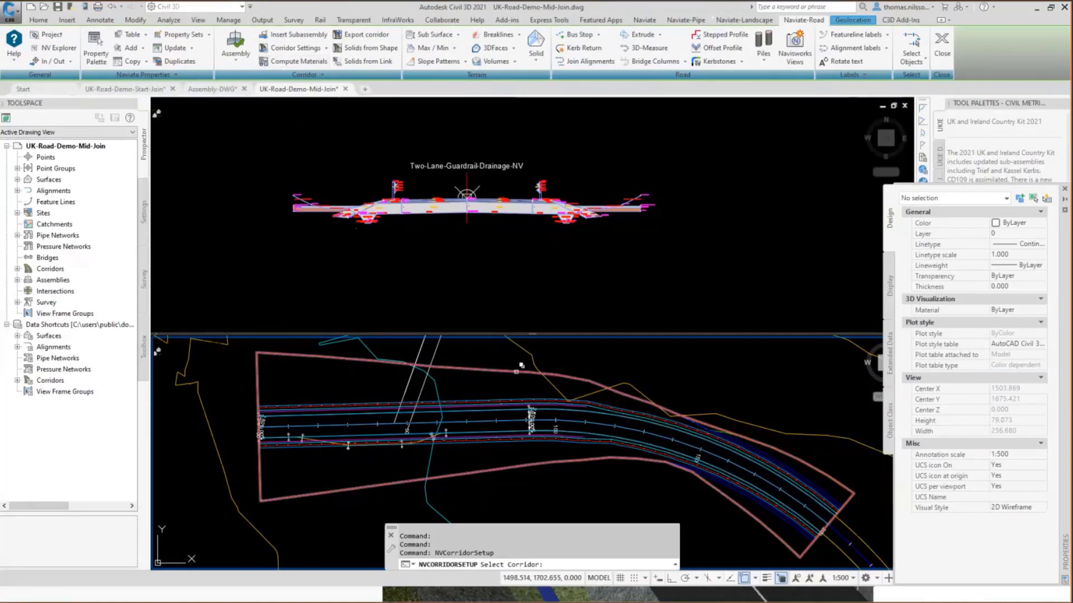
click(517, 371)
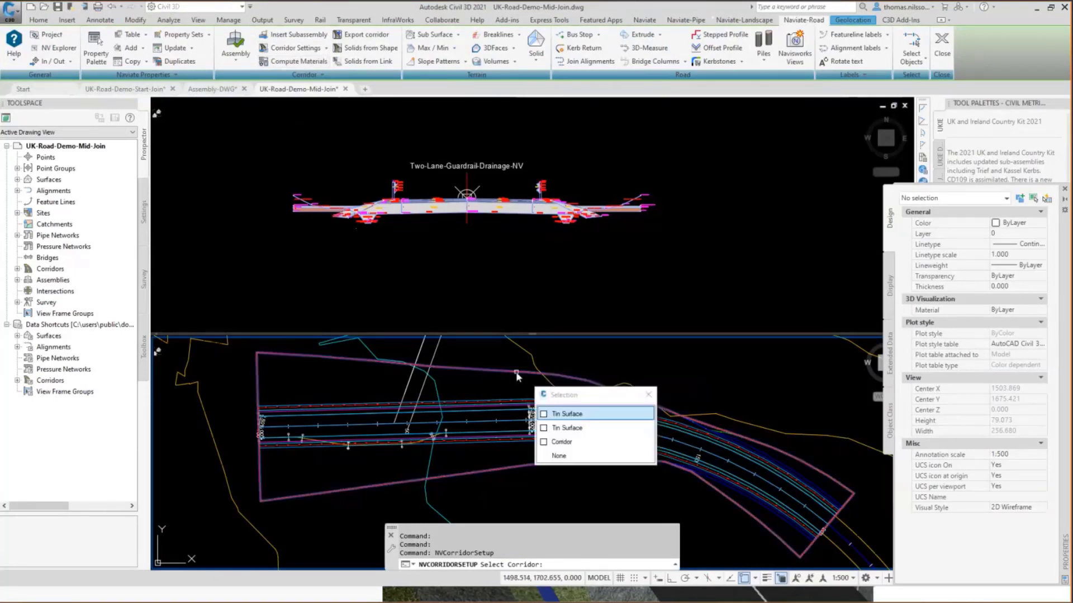
click(561, 442)
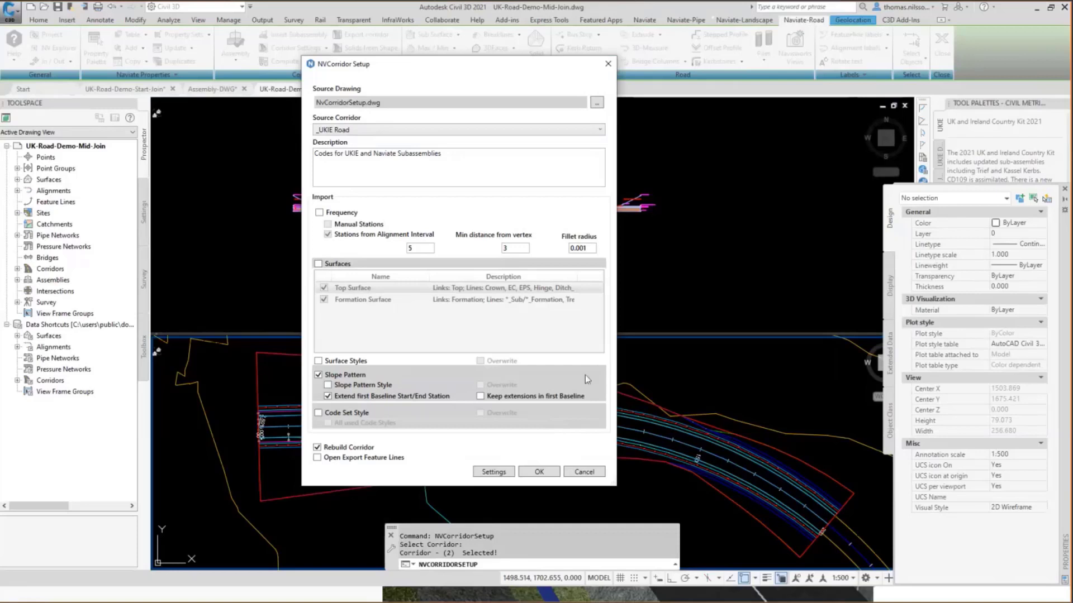
mouse_move(585, 375)
click(319, 264)
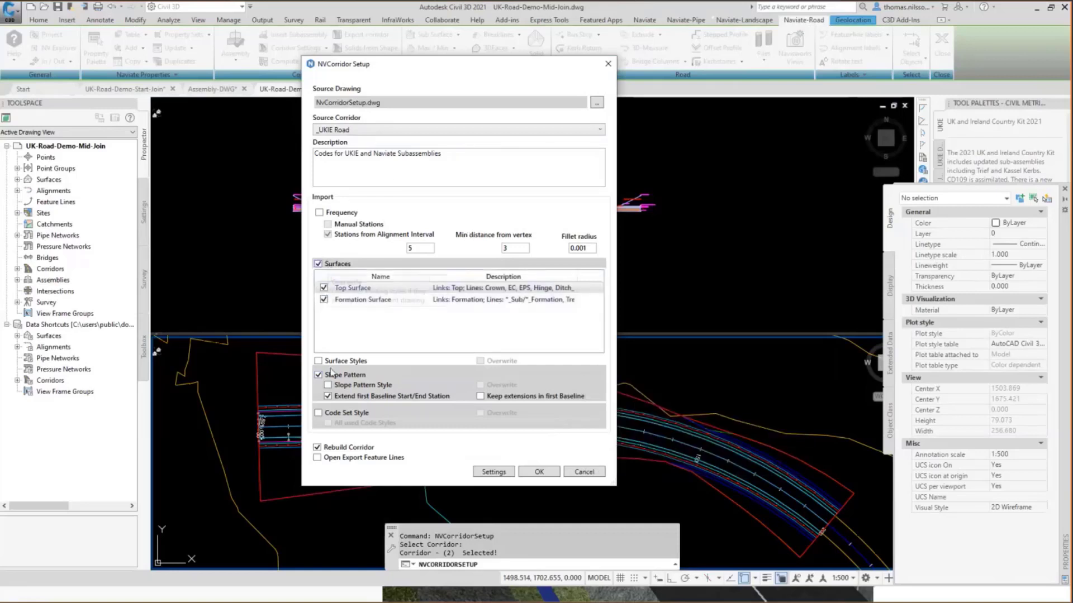
mouse_move(323, 383)
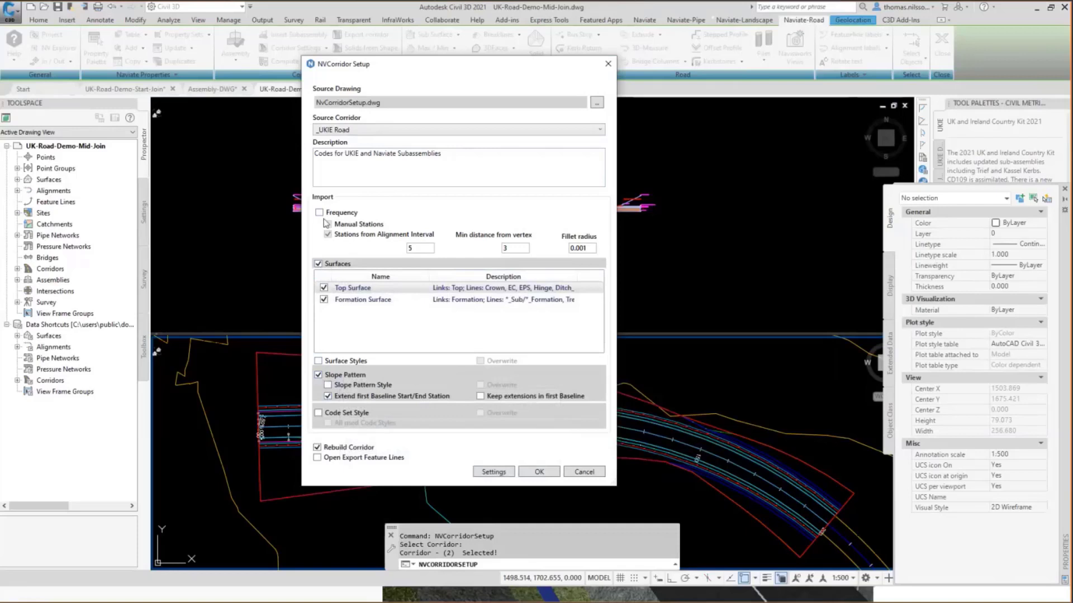
mouse_move(322, 216)
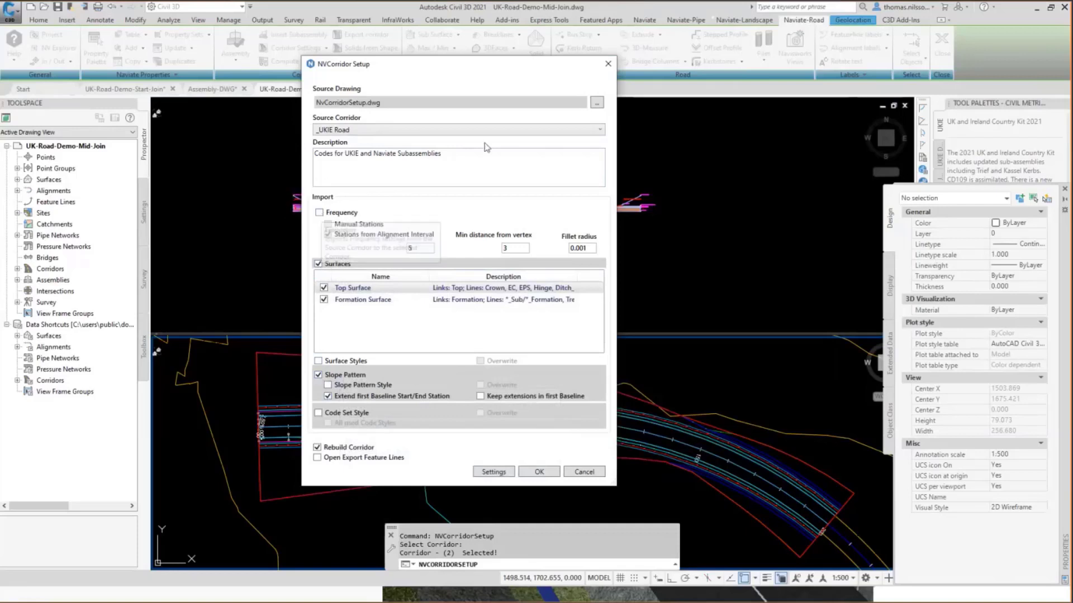
click(400, 135)
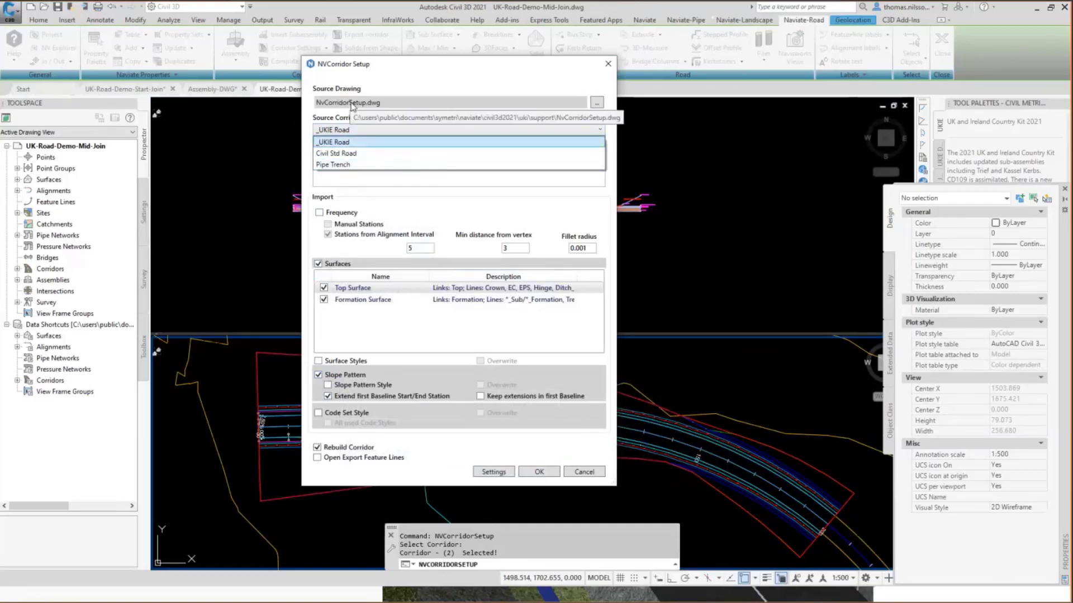
click(433, 82)
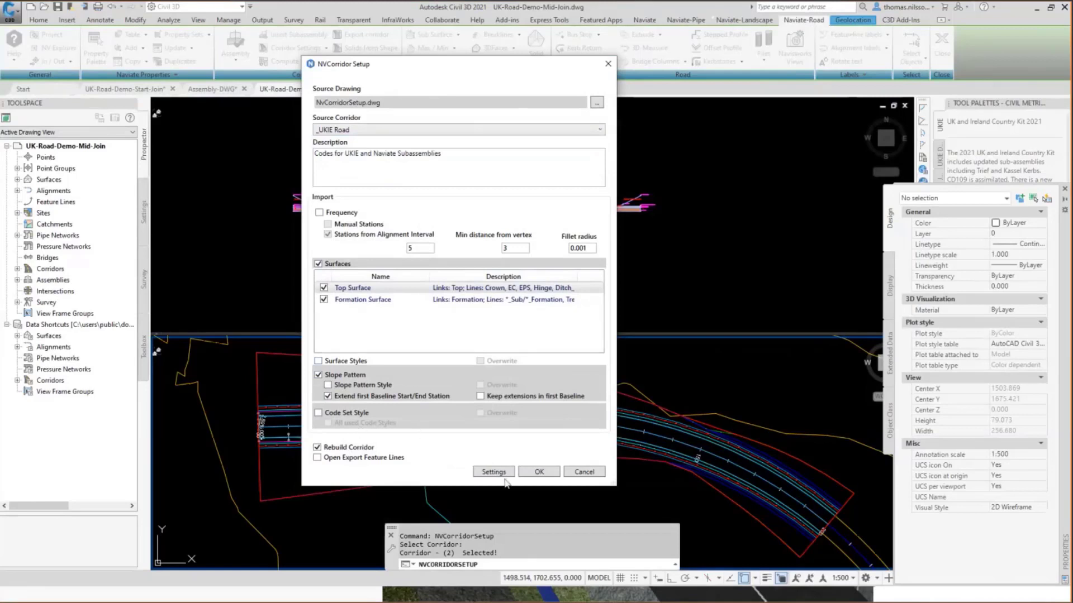
click(539, 472)
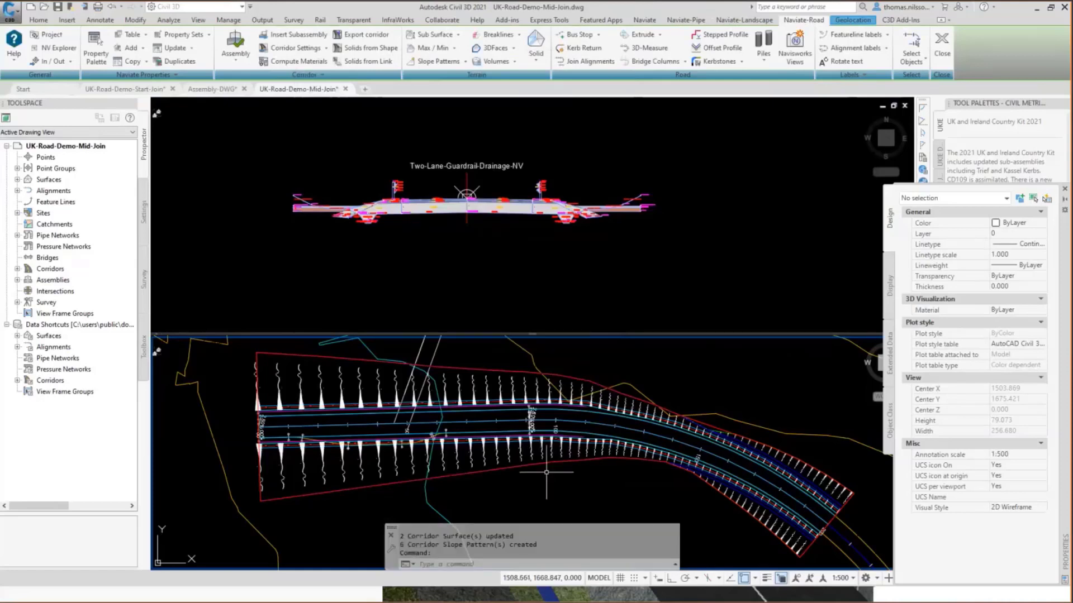
click(17, 180)
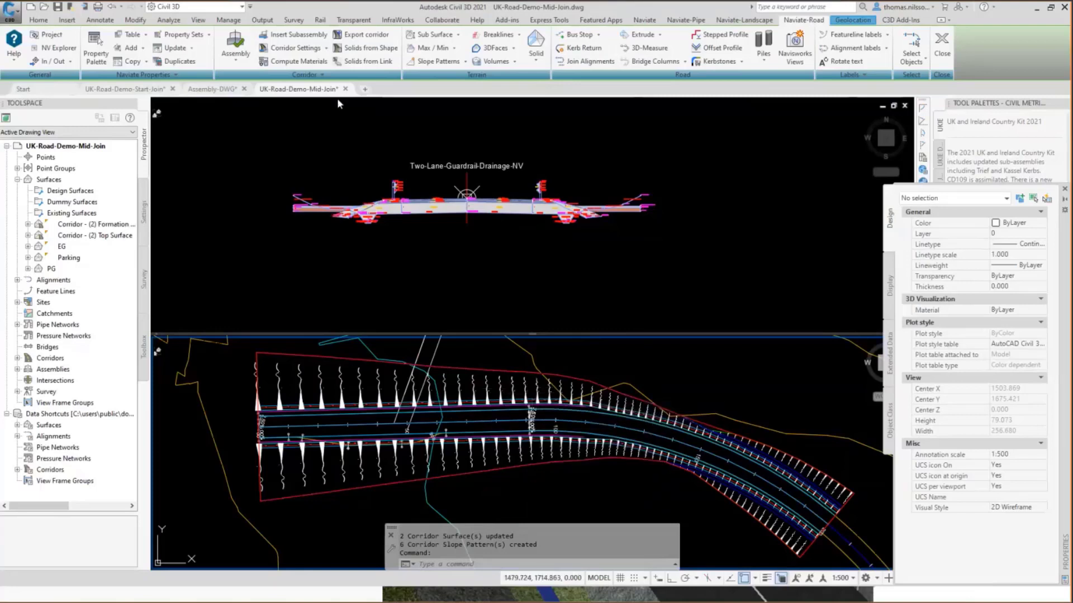
Delete the slope patterns with indexes 4, 5 and 6 in the corridor's properties.
click(357, 380)
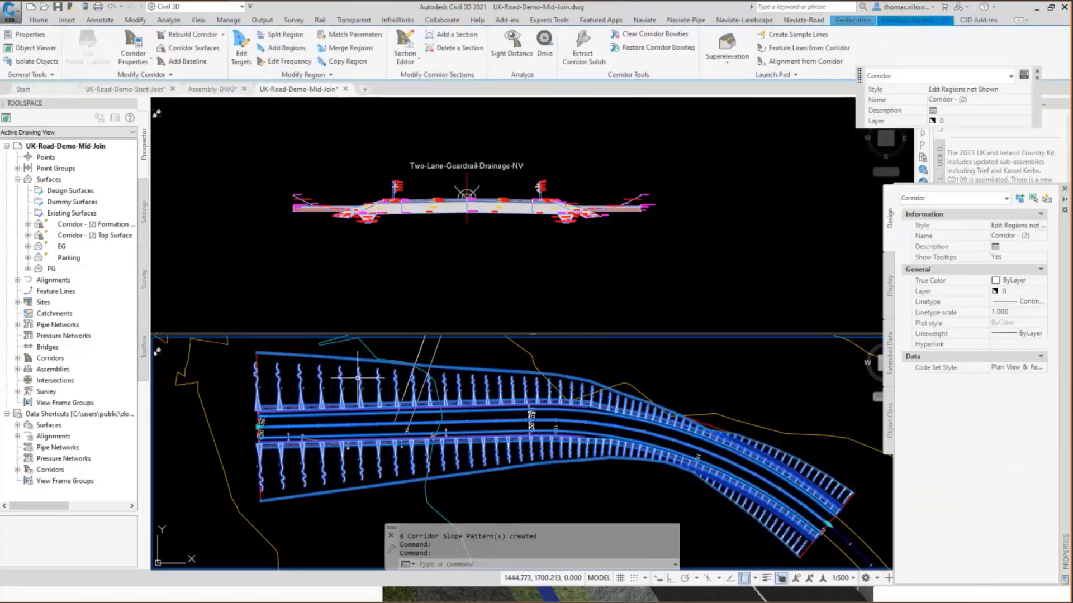
right_click(358, 377)
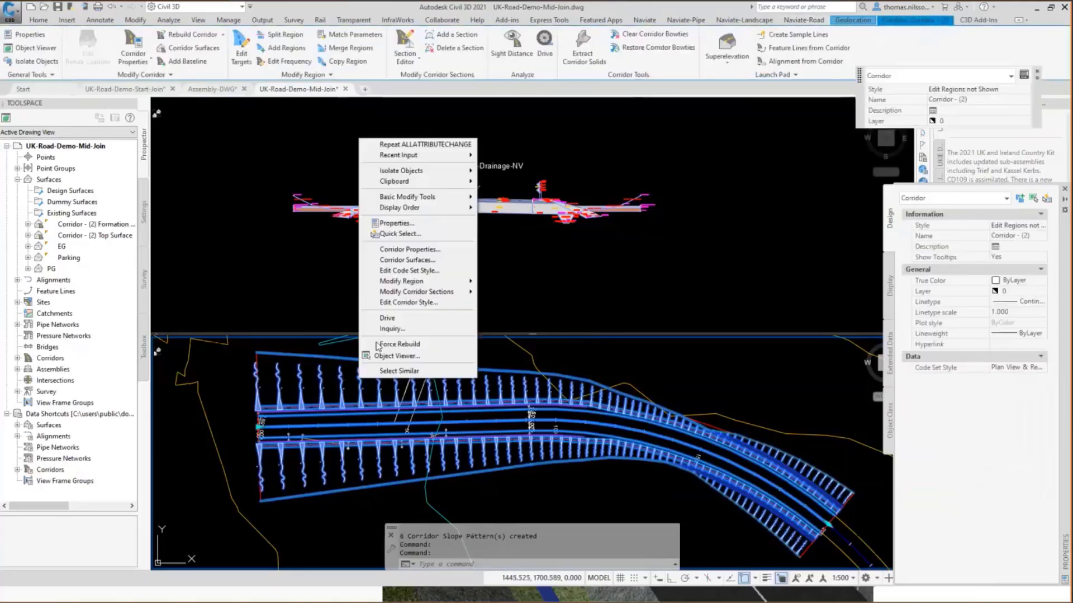
click(420, 250)
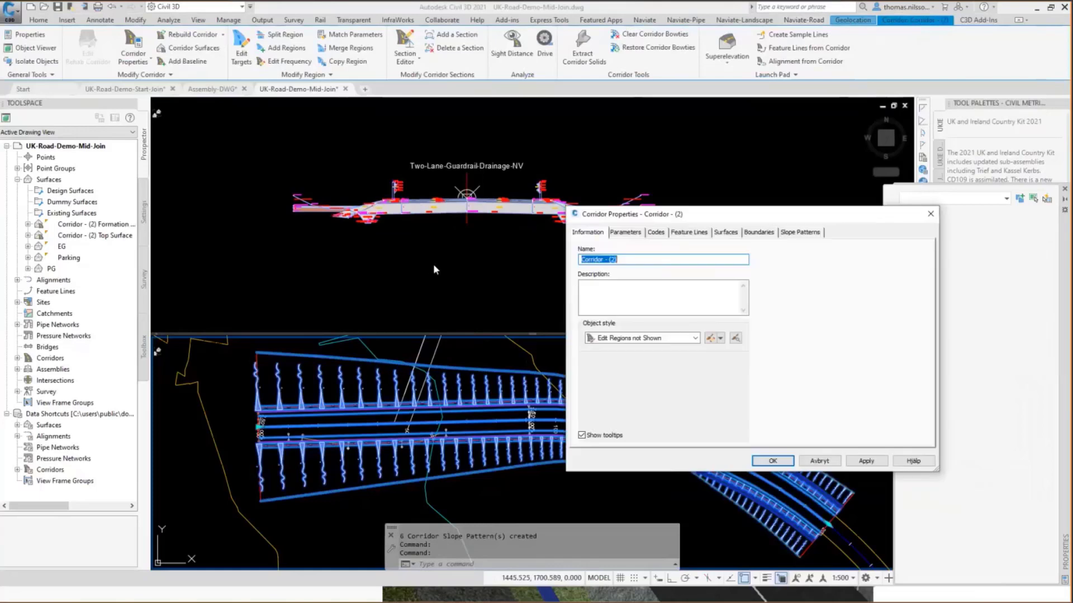
click(800, 234)
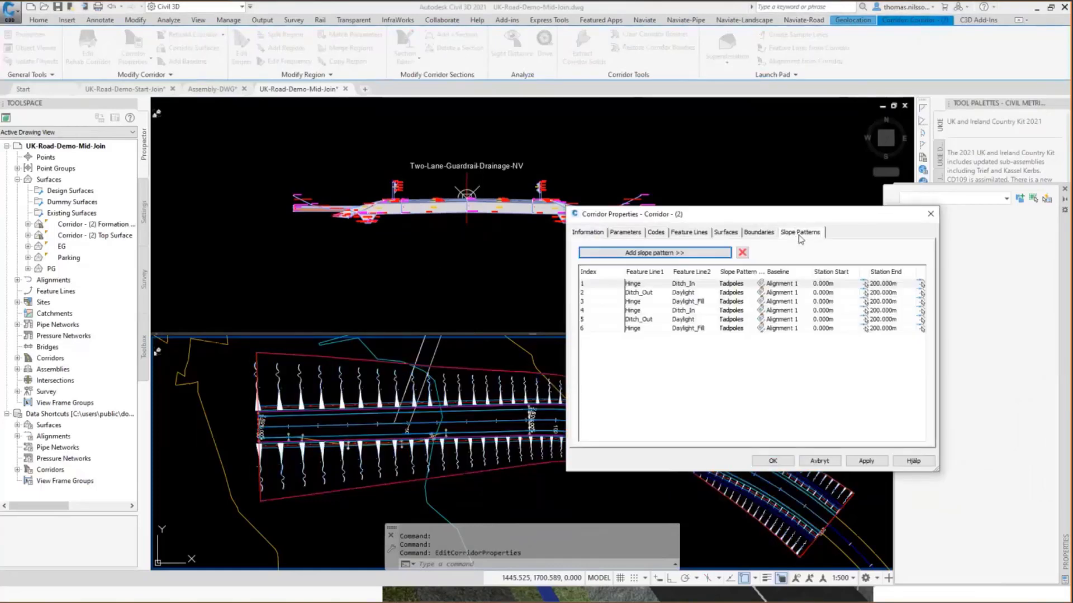
click(665, 311)
click(742, 253)
click(743, 254)
click(743, 254)
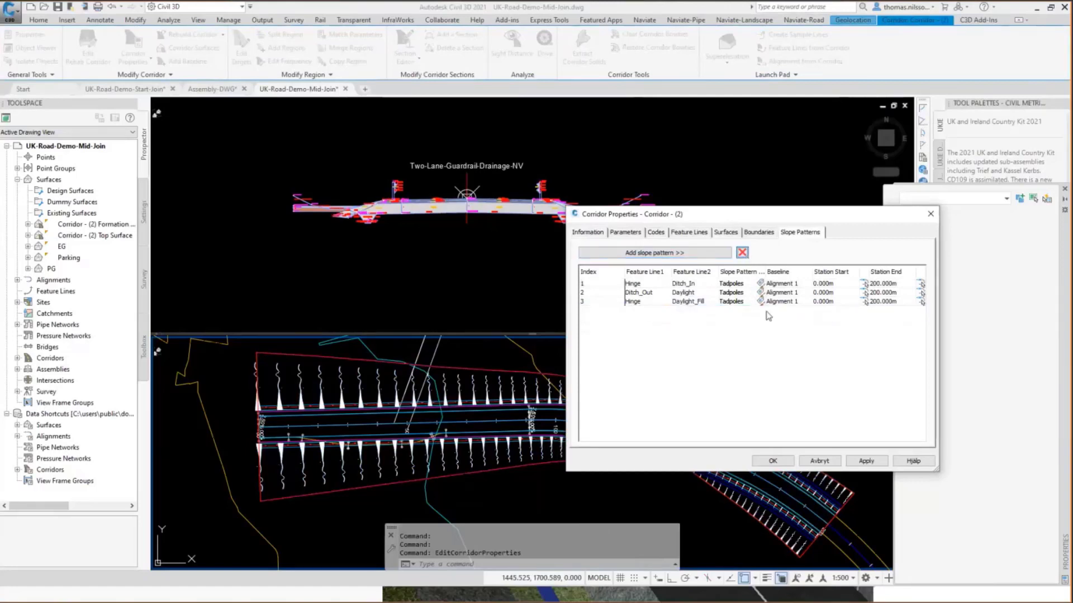
click(777, 461)
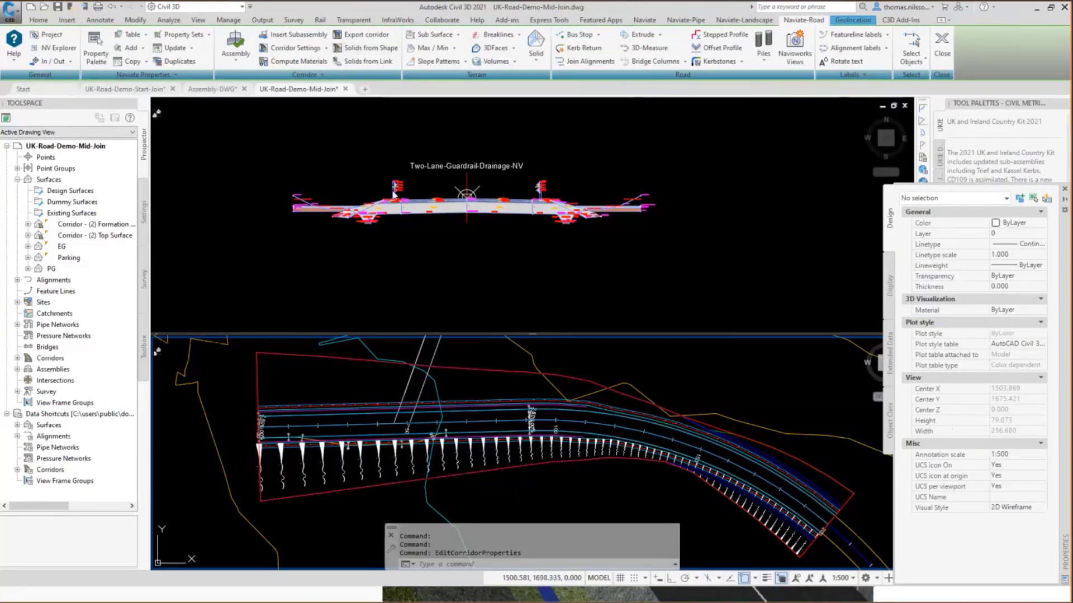
key(Escape)
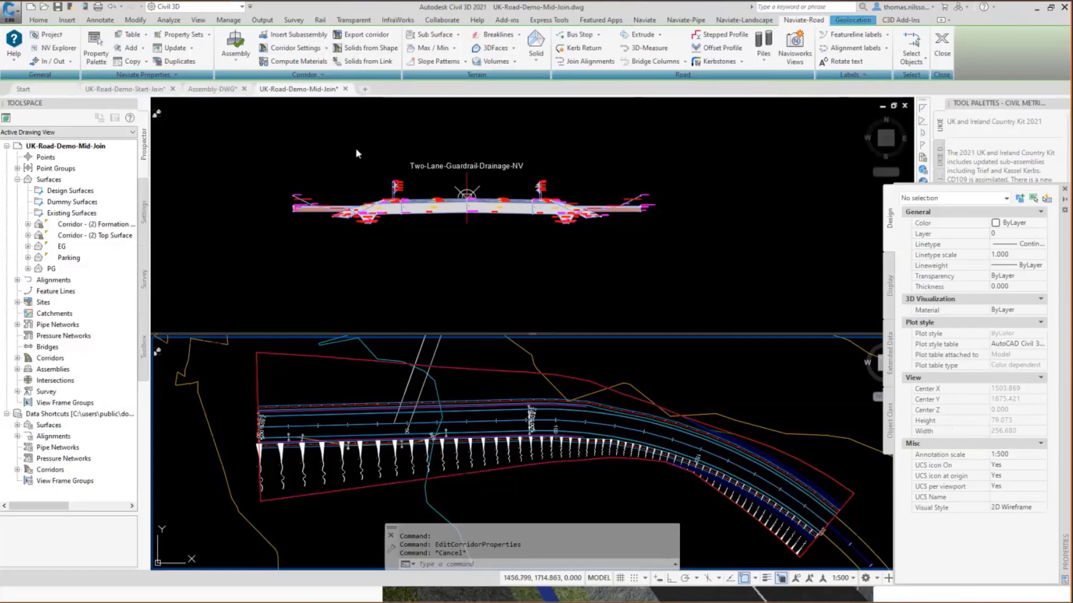
Update the settings of all corridors from the saved corridor data, skipping frequency and surfaces and updating only the slope patterns.
click(468, 296)
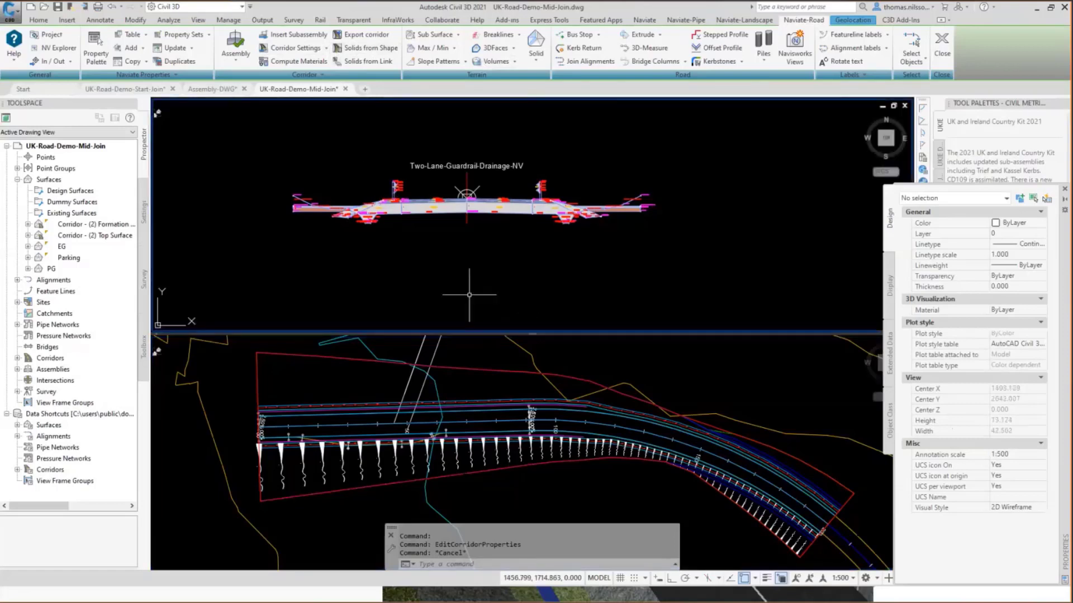
click(326, 49)
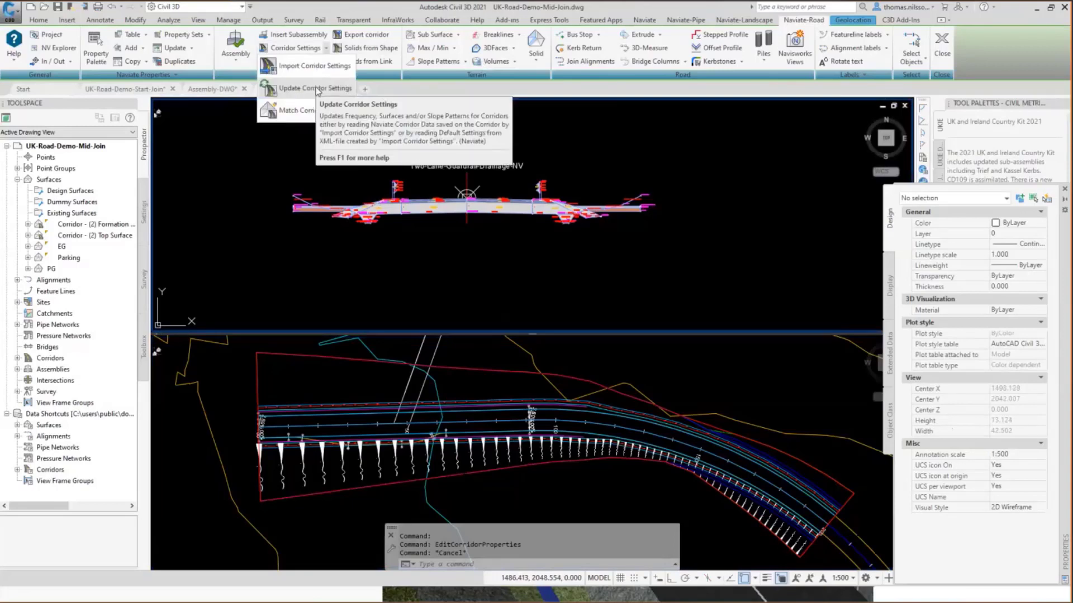
click(316, 89)
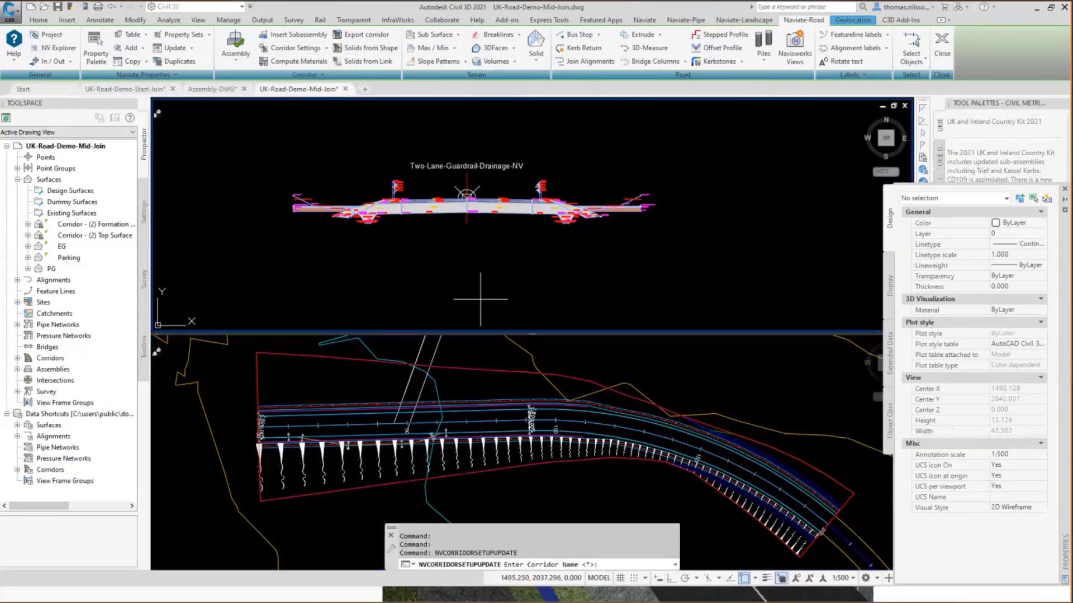
key(Return)
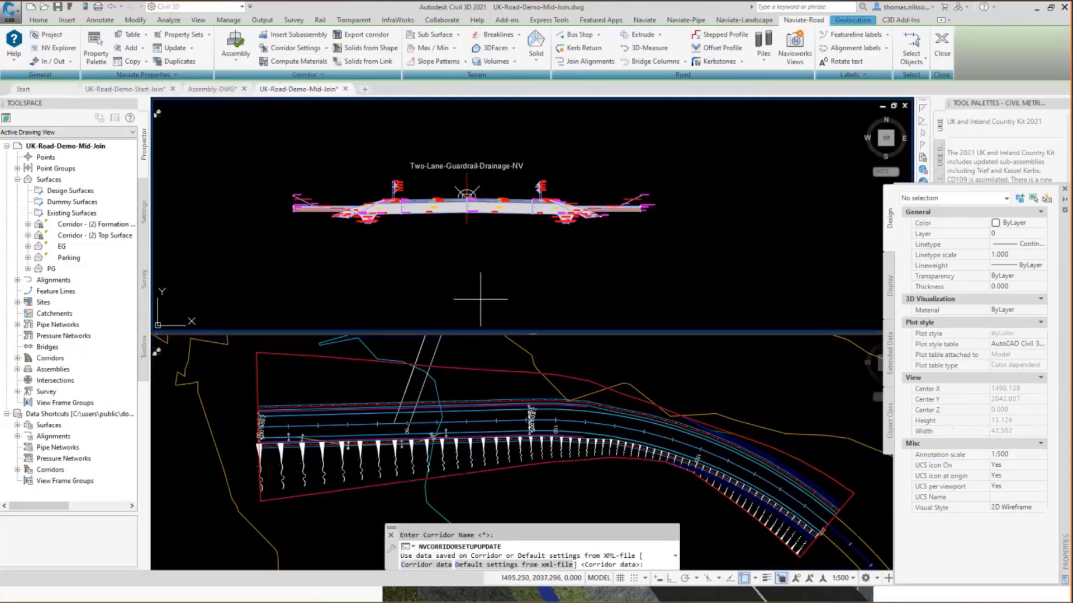
key(Return)
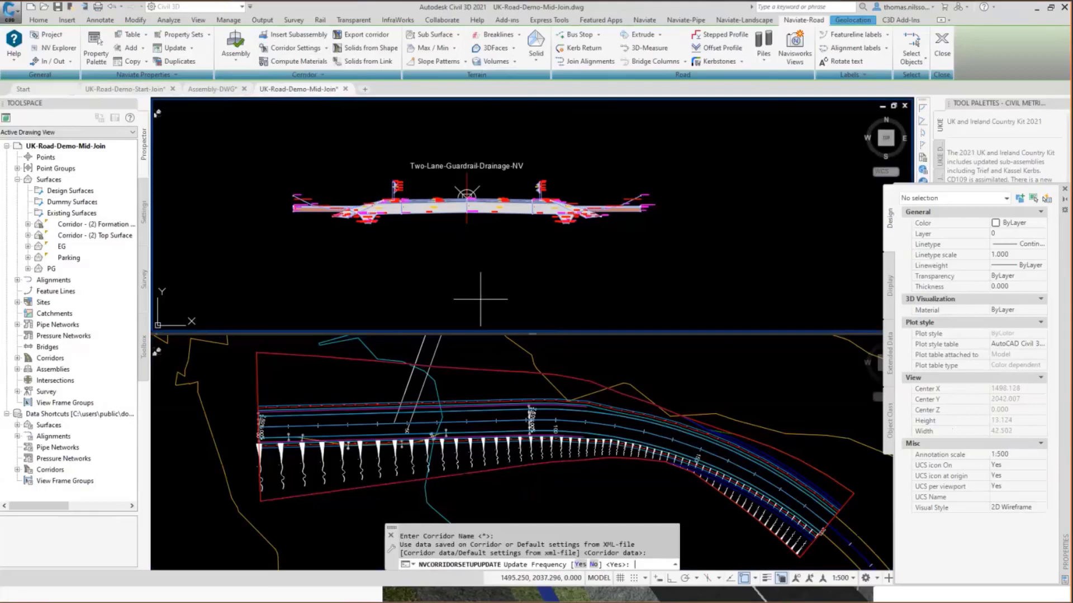
text(n)
key(Return)
text(n)
key(Return)
text(y)
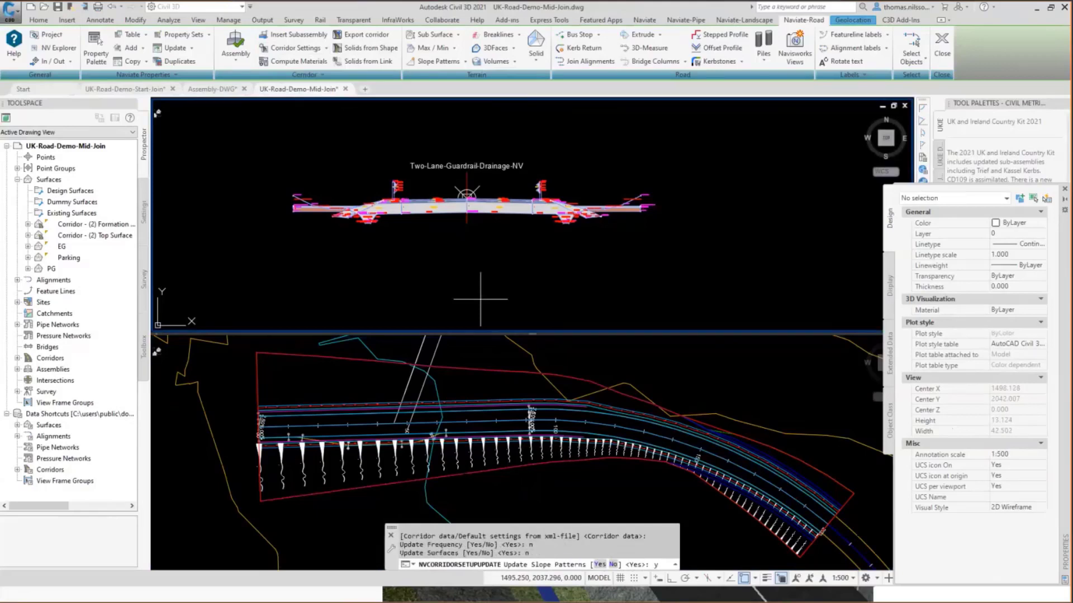
key(Return)
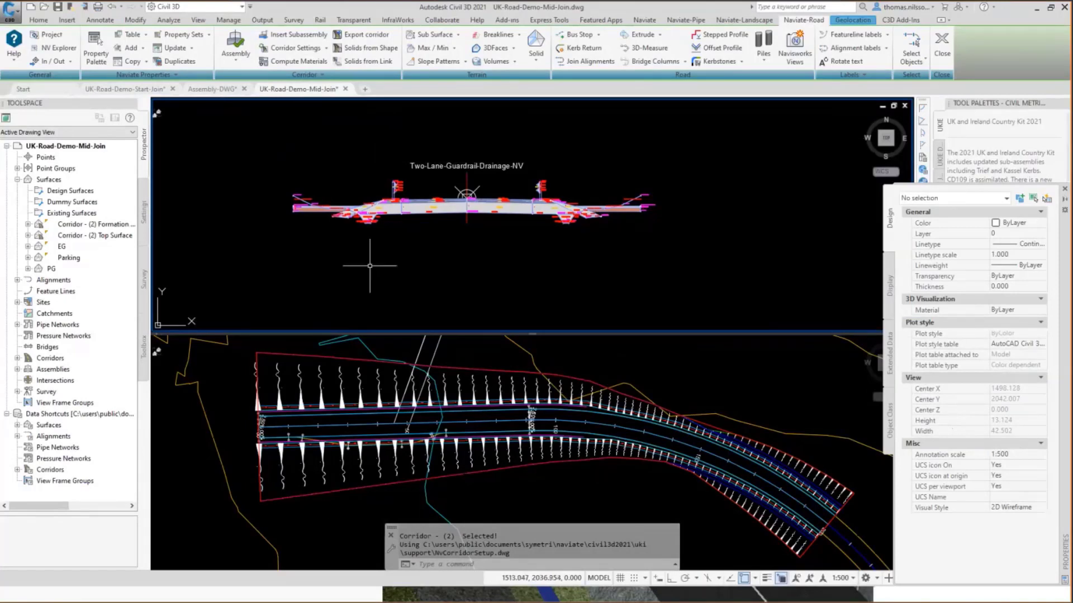
Turn off the display of the road corridor's slope patterns.
click(304, 76)
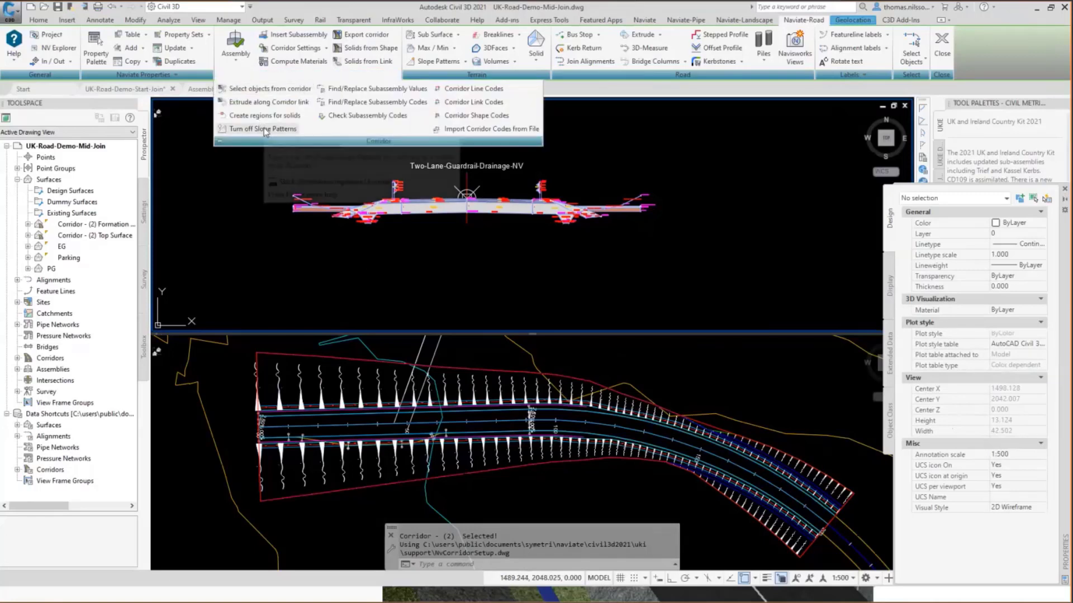
click(266, 129)
click(378, 376)
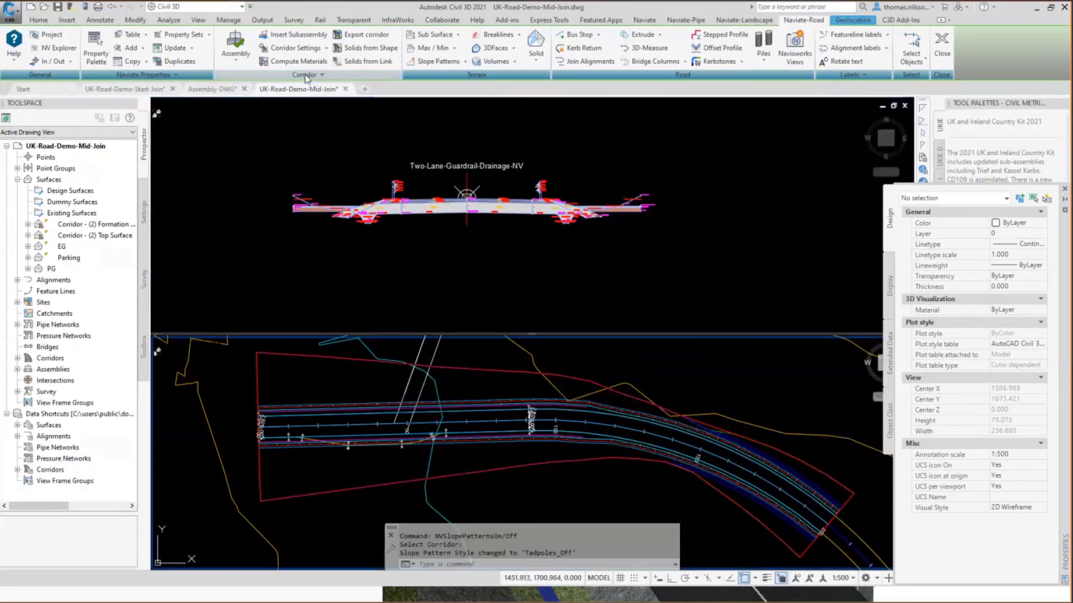
Switch the road corridor's slope patterns back on and off again.
click(306, 78)
click(267, 129)
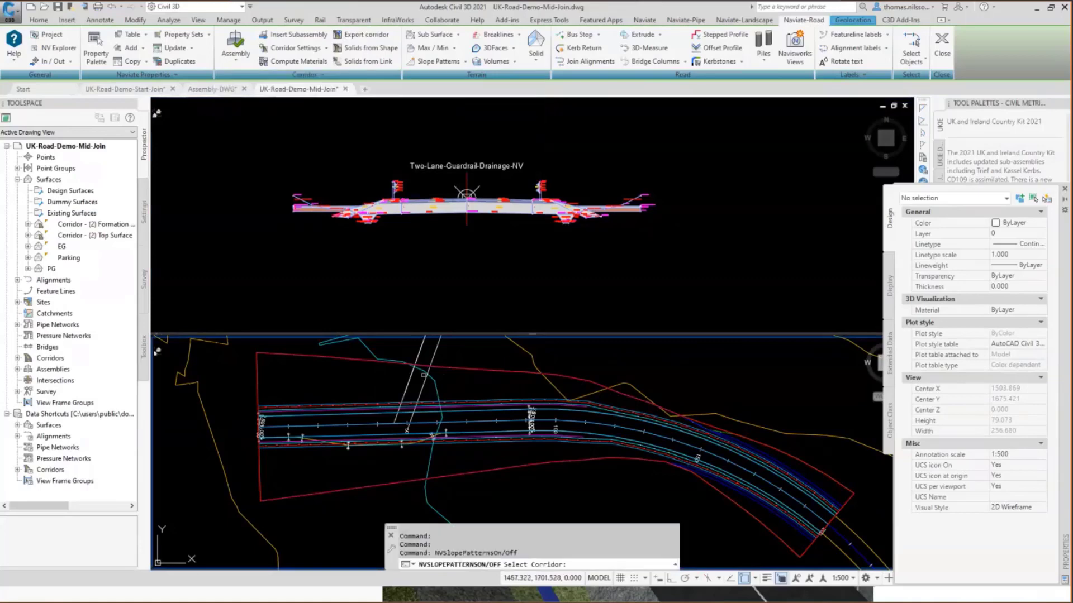
click(470, 370)
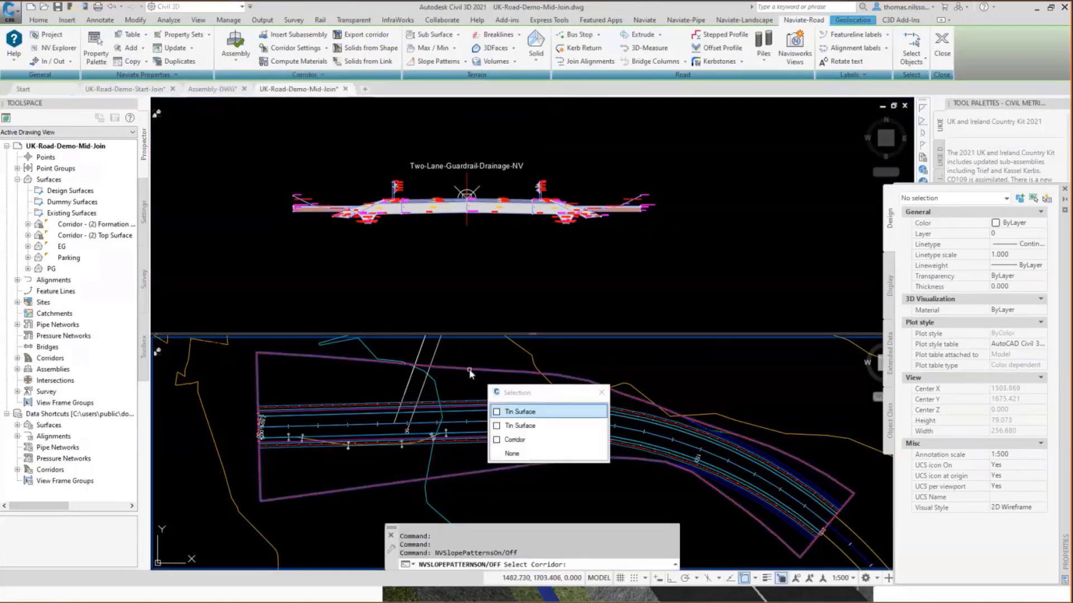
click(524, 441)
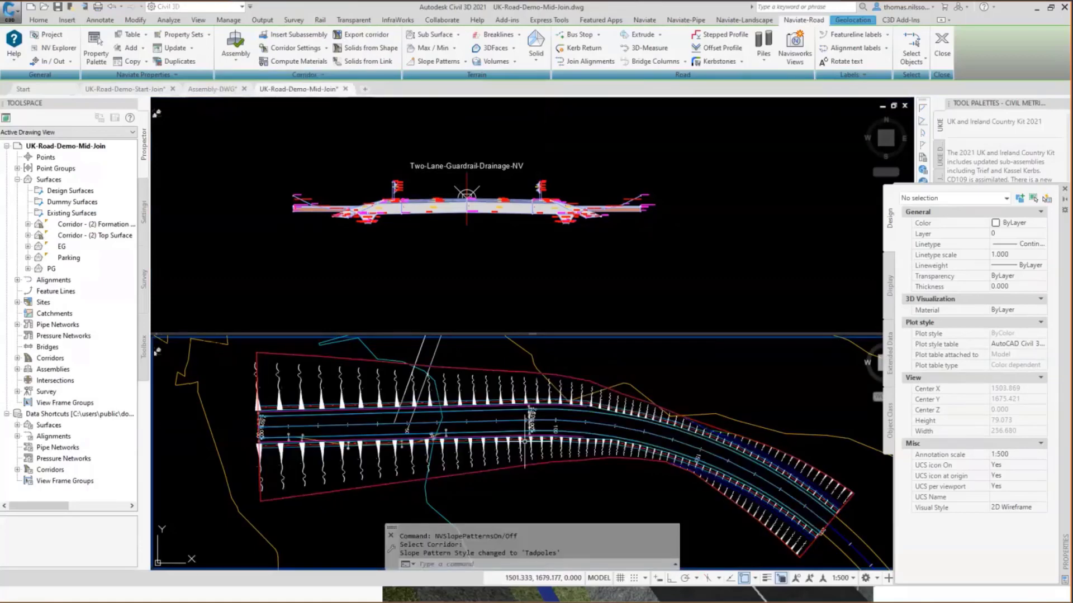
key(Return)
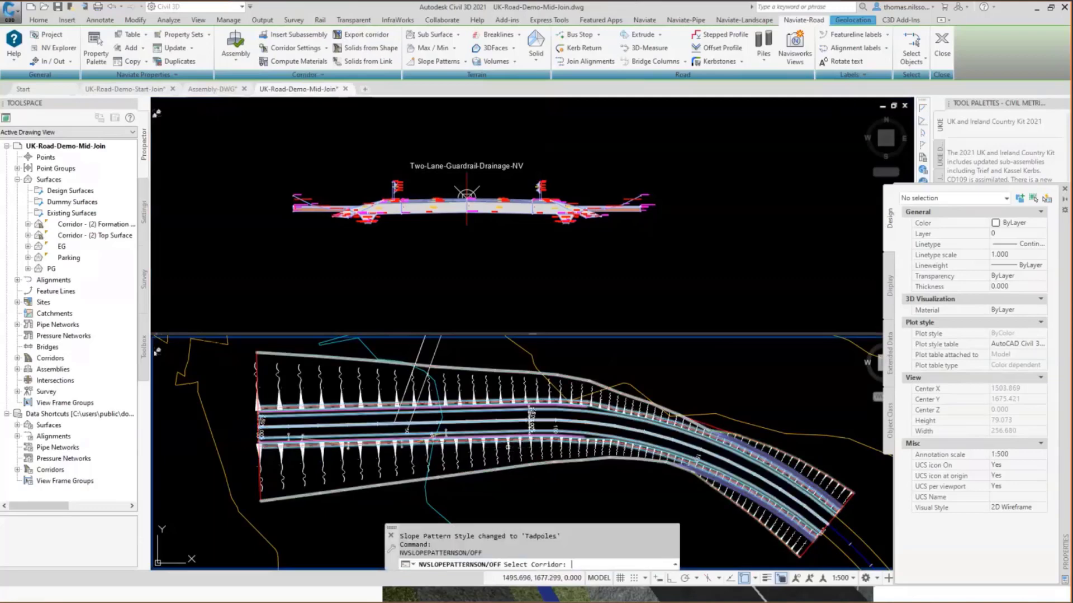
click(508, 447)
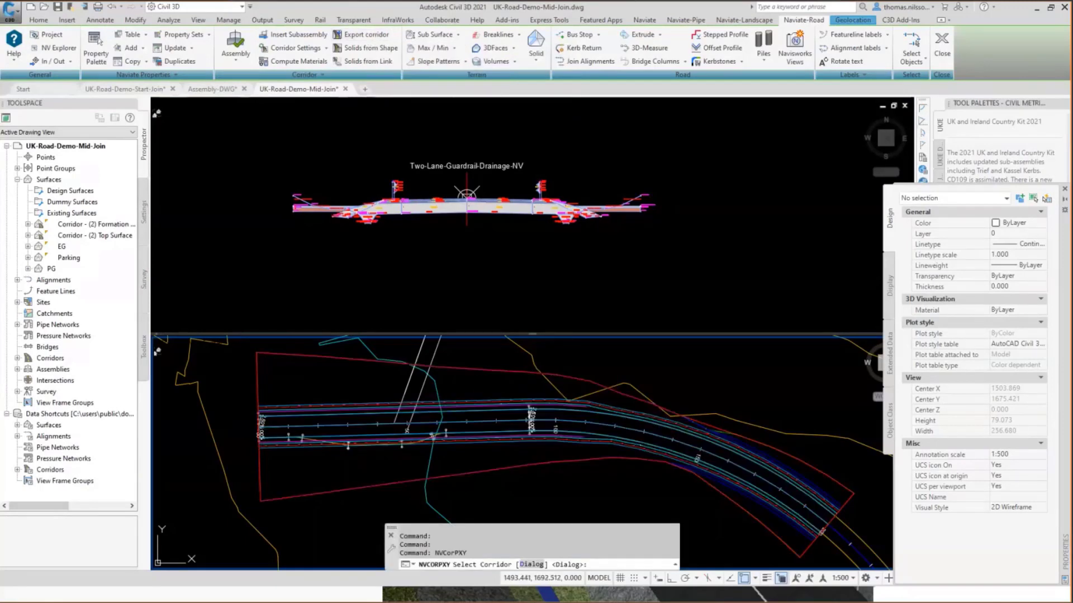
Export the corridor's EC and Crown lines to the drawing as dynamically linked feature lines, with feature line labelling opened.
key(Return)
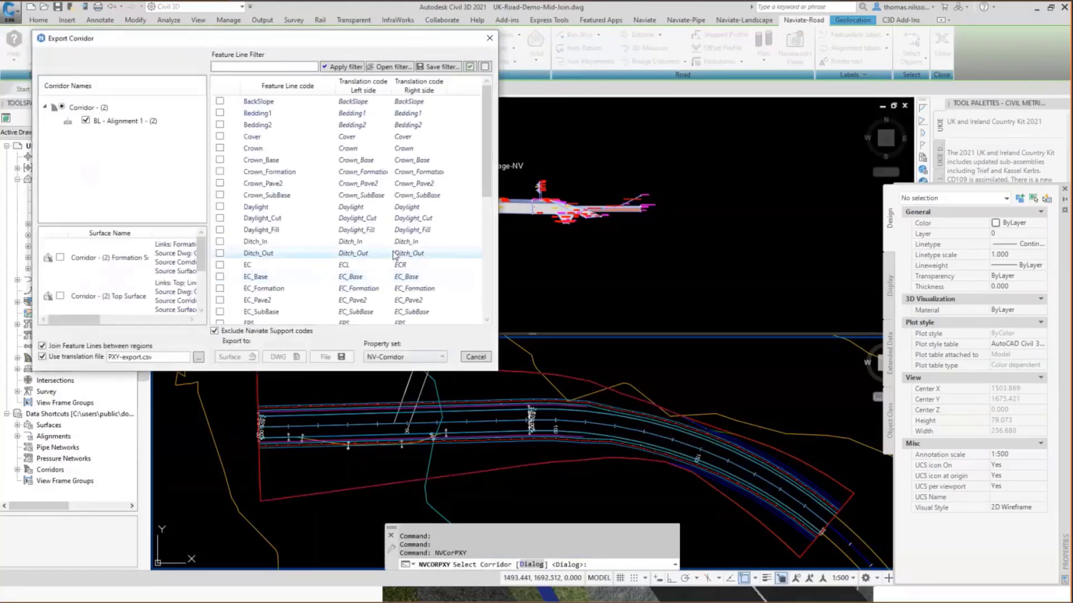
click(219, 265)
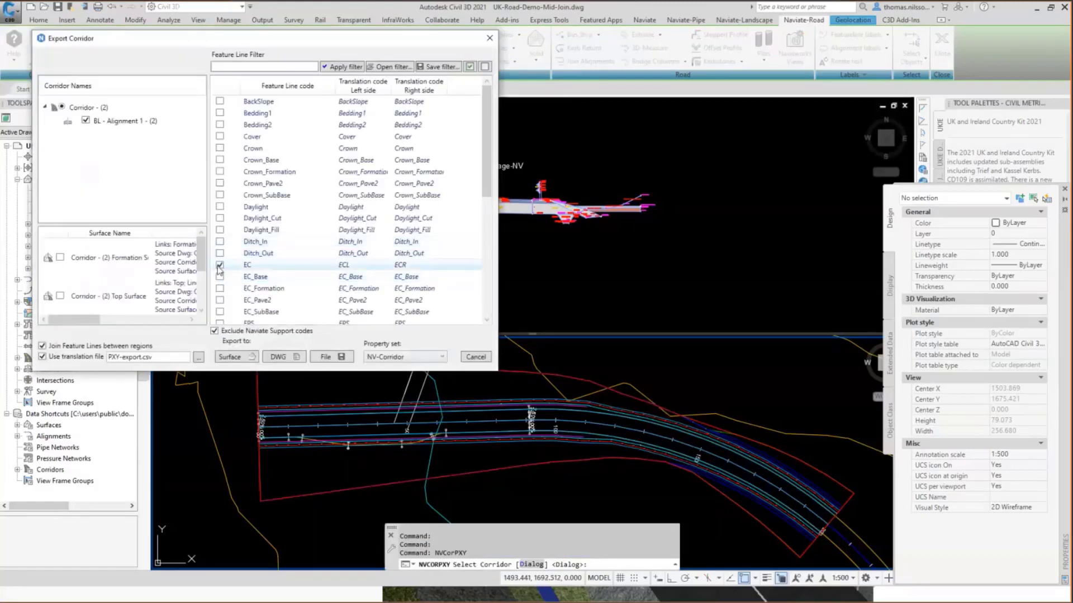
click(220, 148)
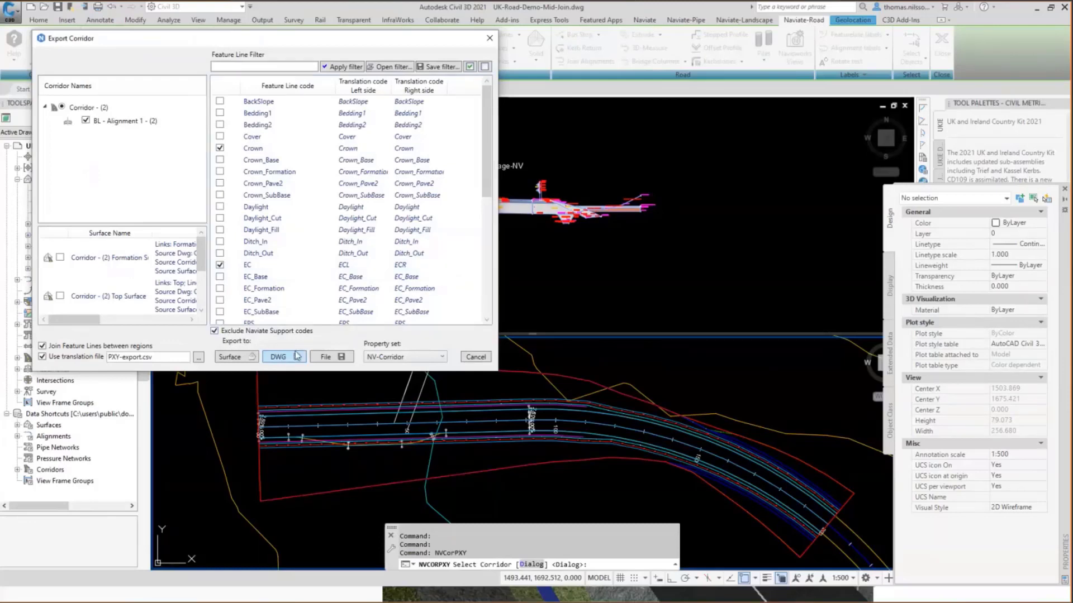
click(297, 356)
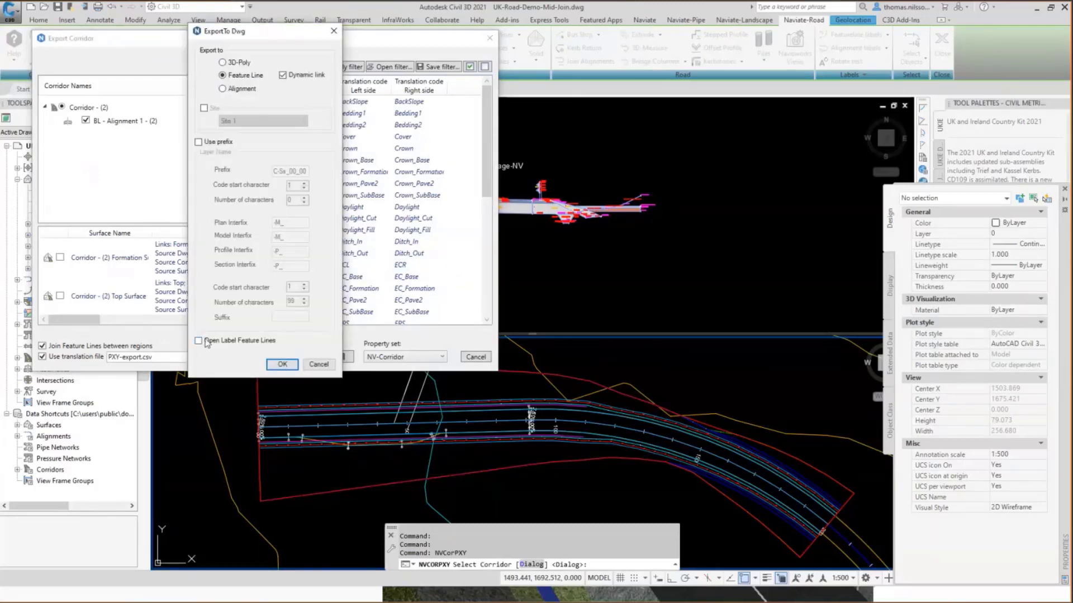
click(213, 342)
click(279, 365)
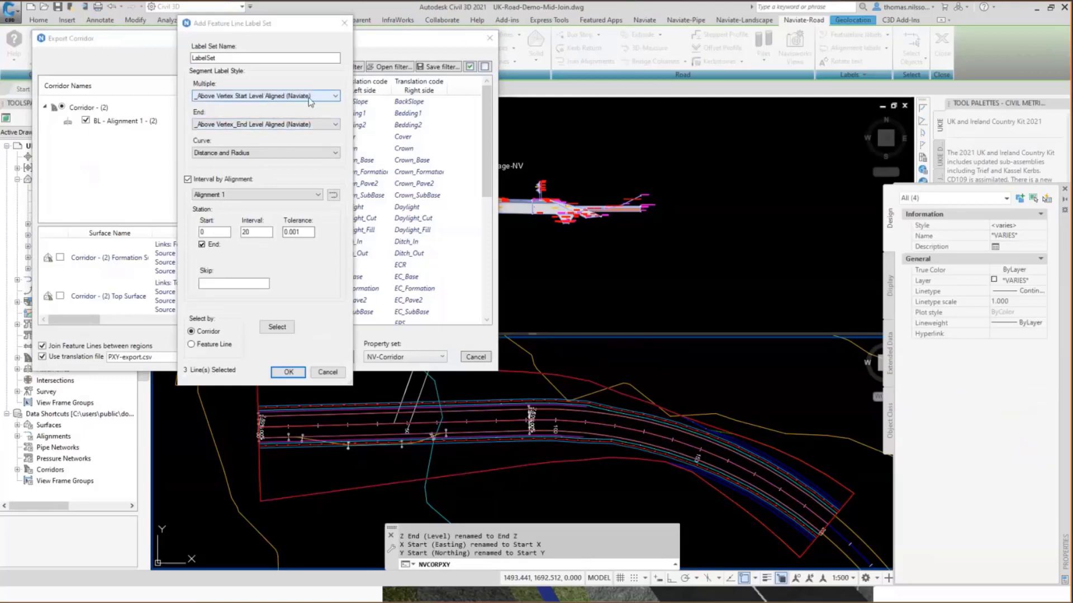
Add a label set to the exported feature lines with Naviate vertex level styles, at a 20 m interval along Alignment 1.
click(336, 98)
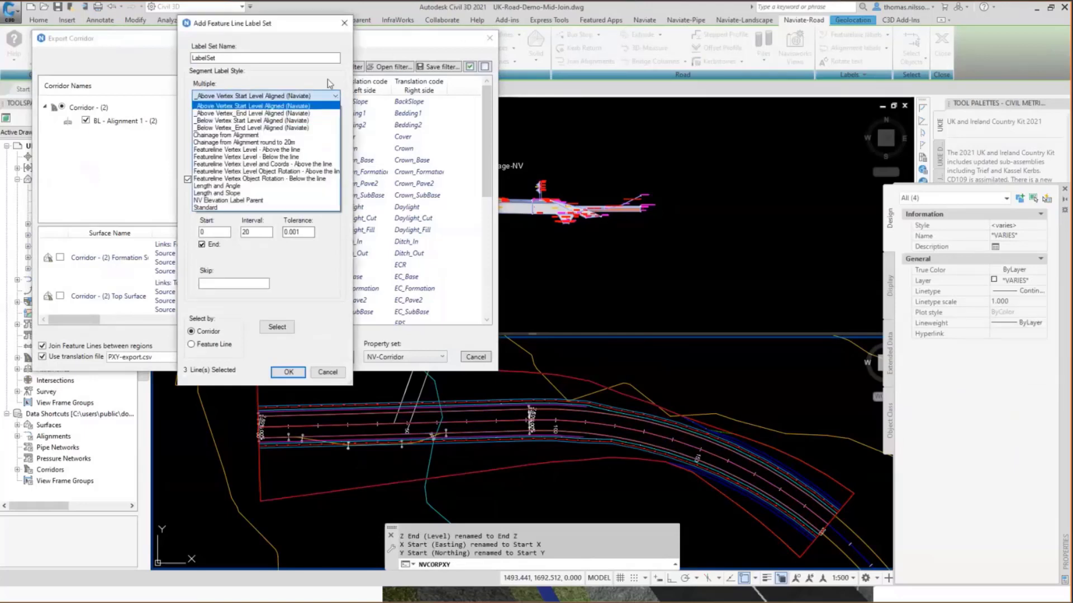
click(246, 82)
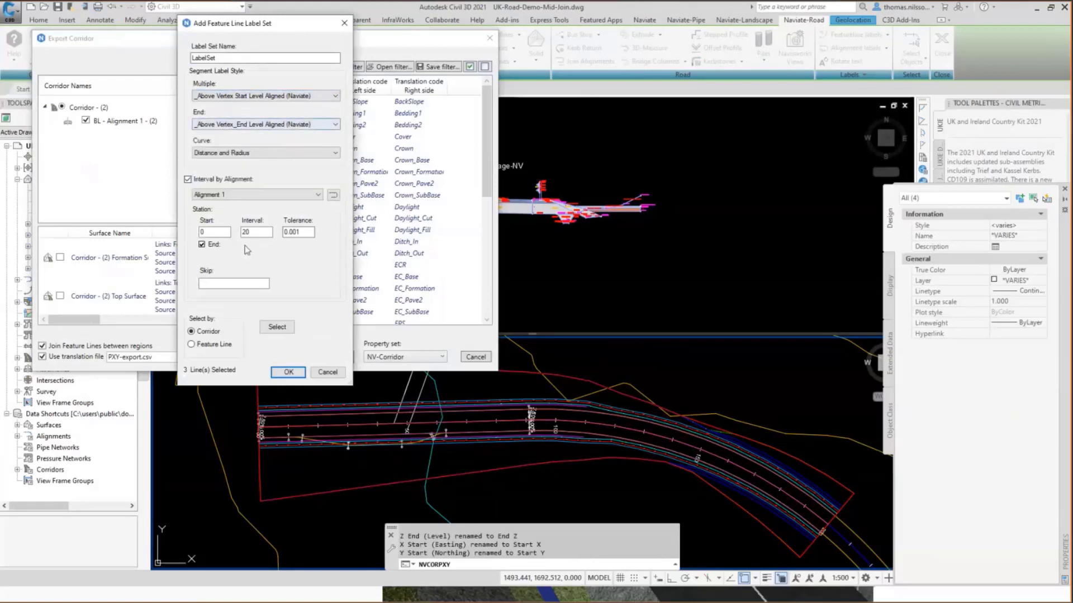
click(252, 233)
click(259, 233)
click(289, 372)
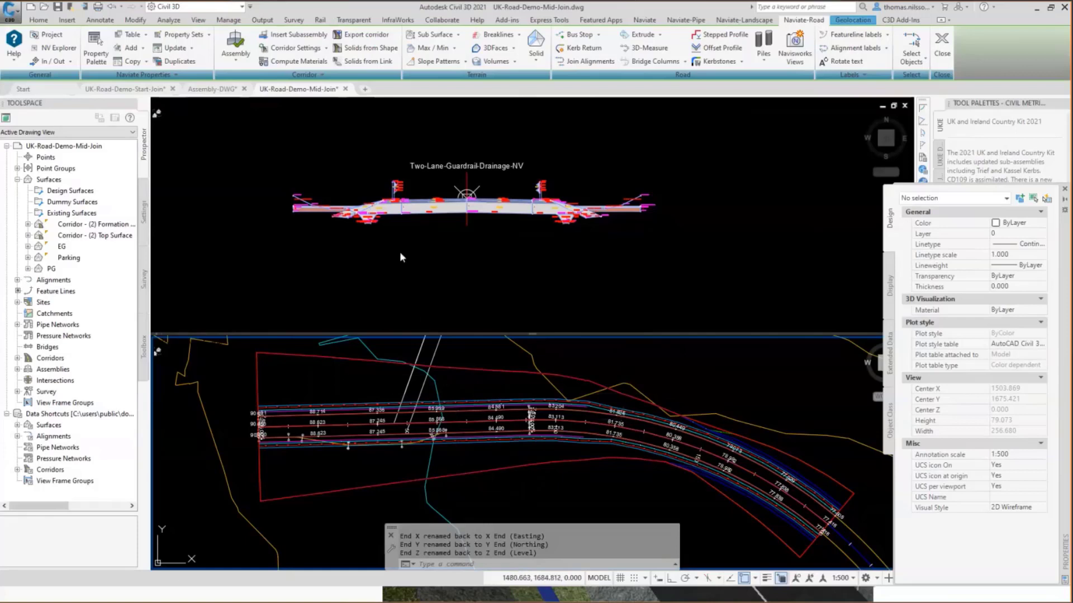
Set the width alignment target of subassembly Lane R in Corridor - (2) to the Offset Right to Alignment 1 - OA alignment.
click(17, 358)
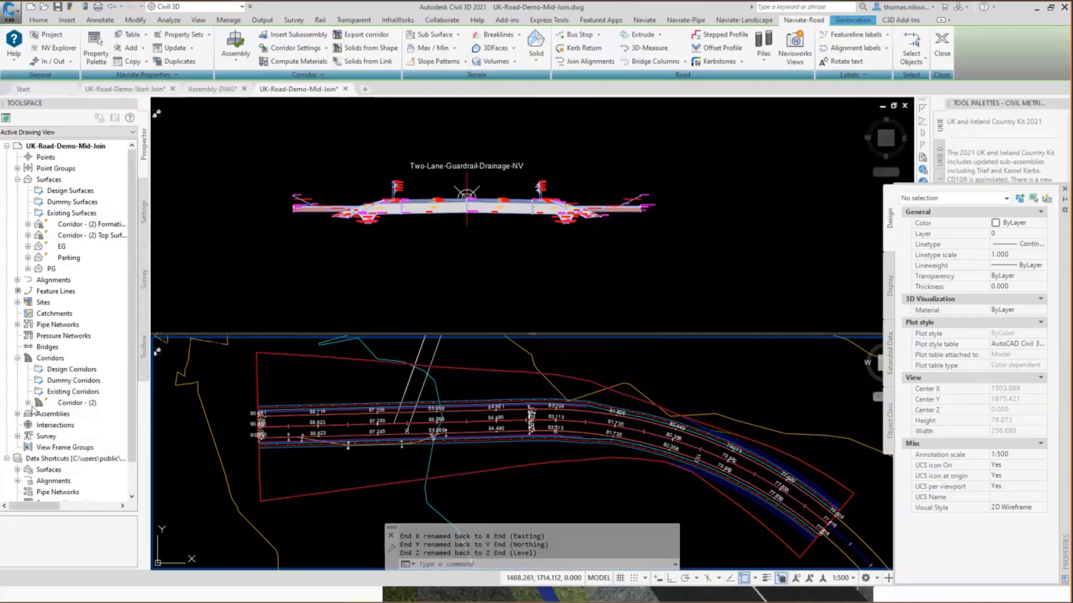
right_click(73, 405)
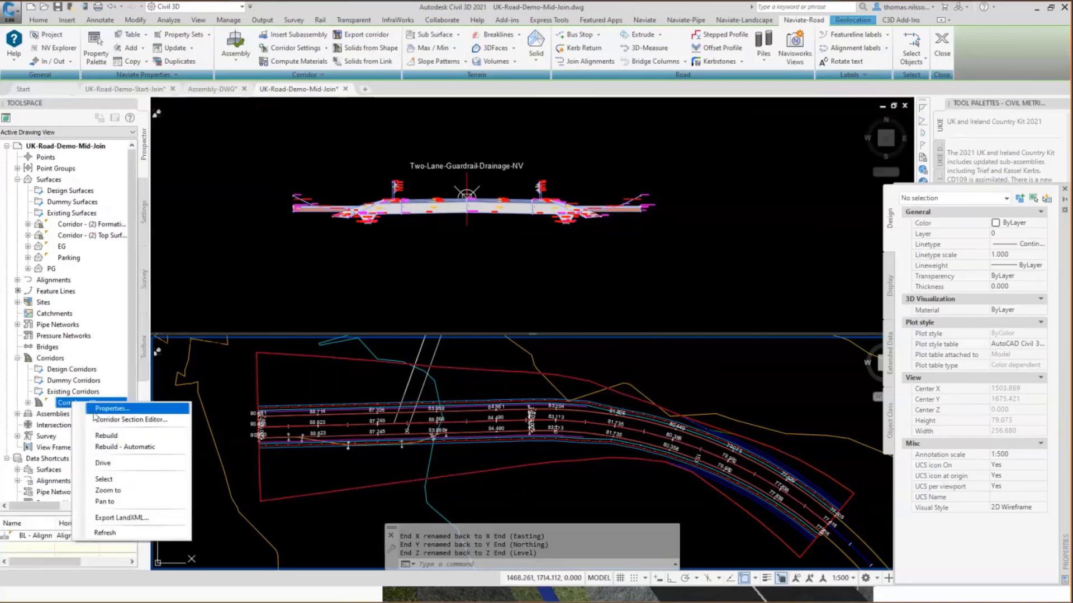
click(98, 410)
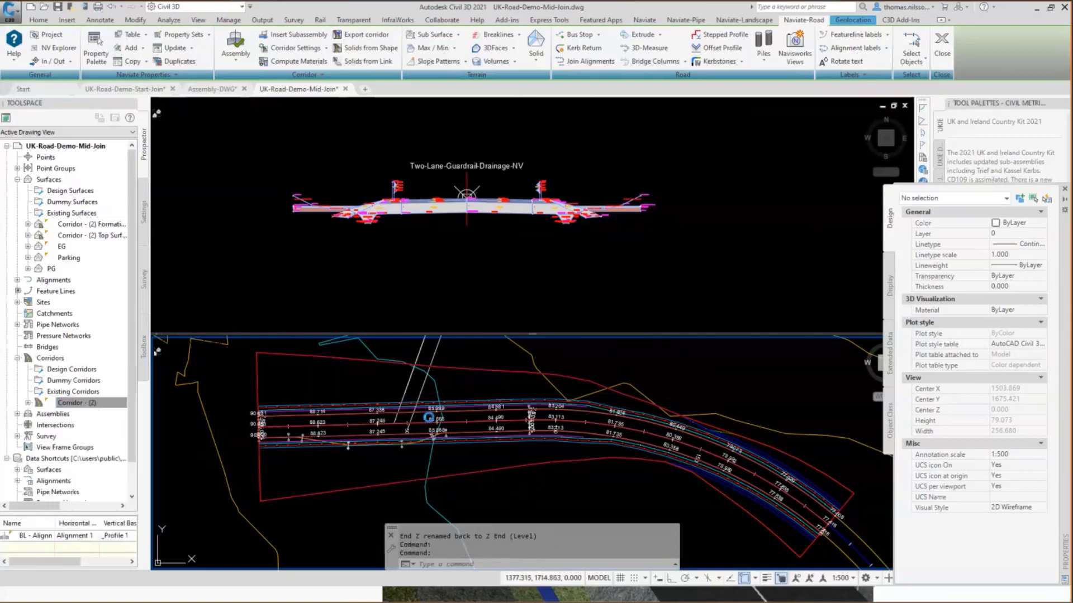
click(625, 233)
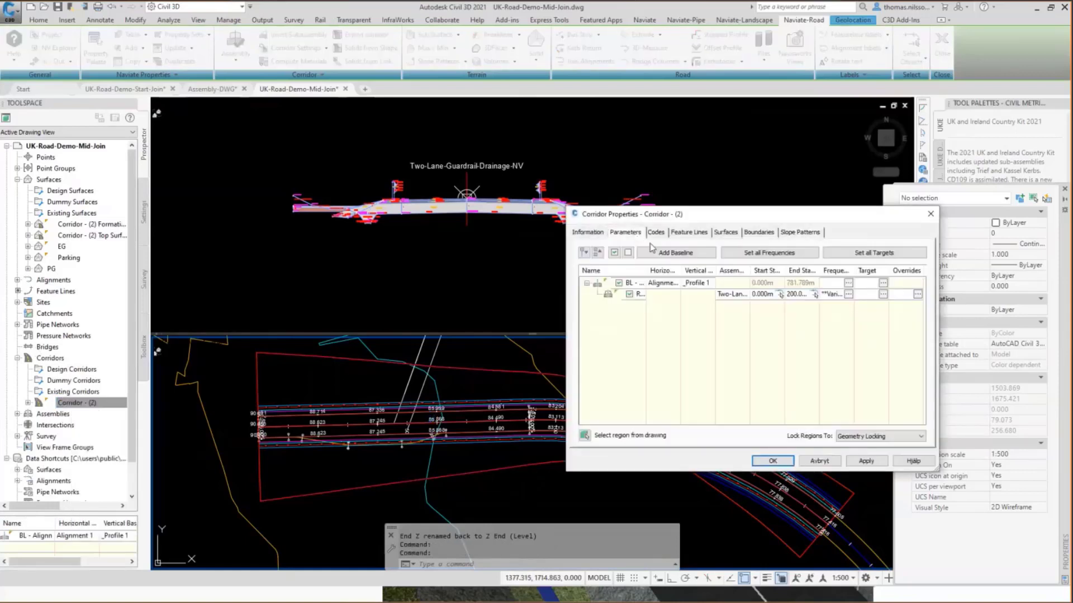
click(873, 254)
scroll(514, 374, down, 3)
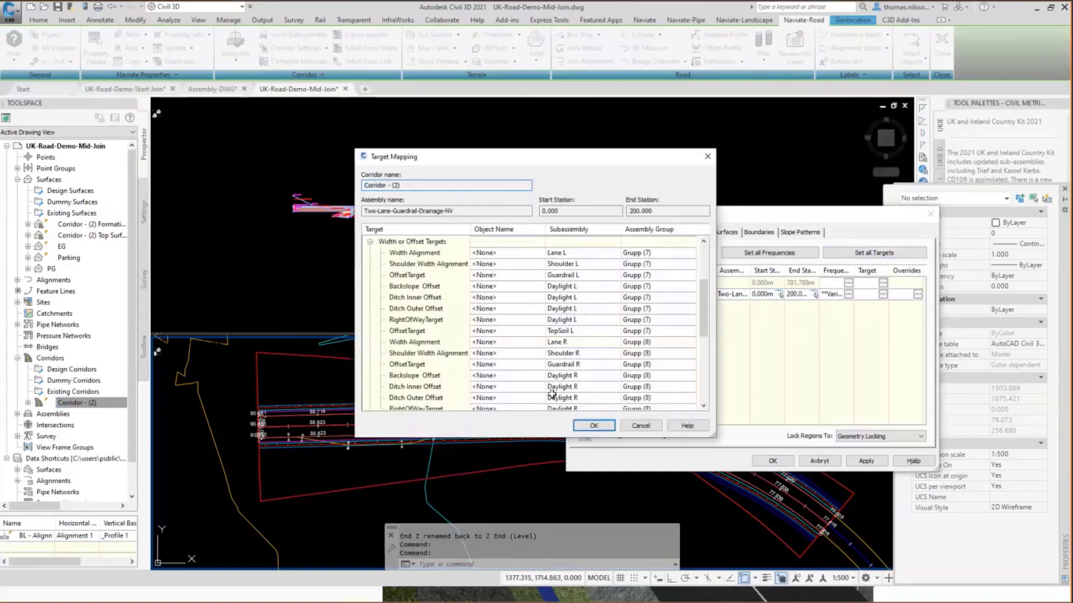
click(500, 342)
scroll(757, 312, down, 1)
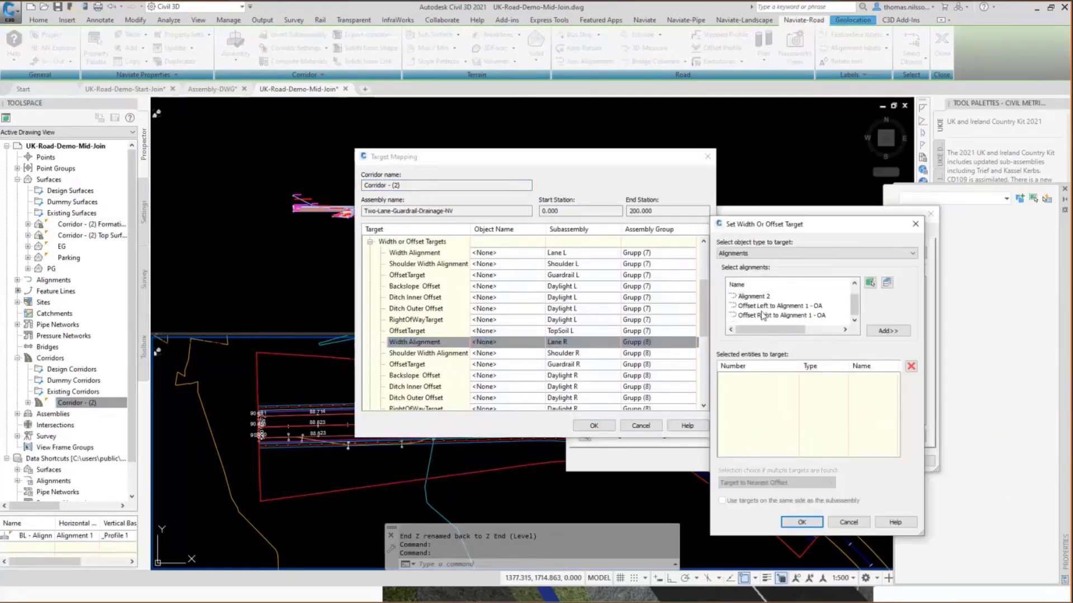
click(782, 316)
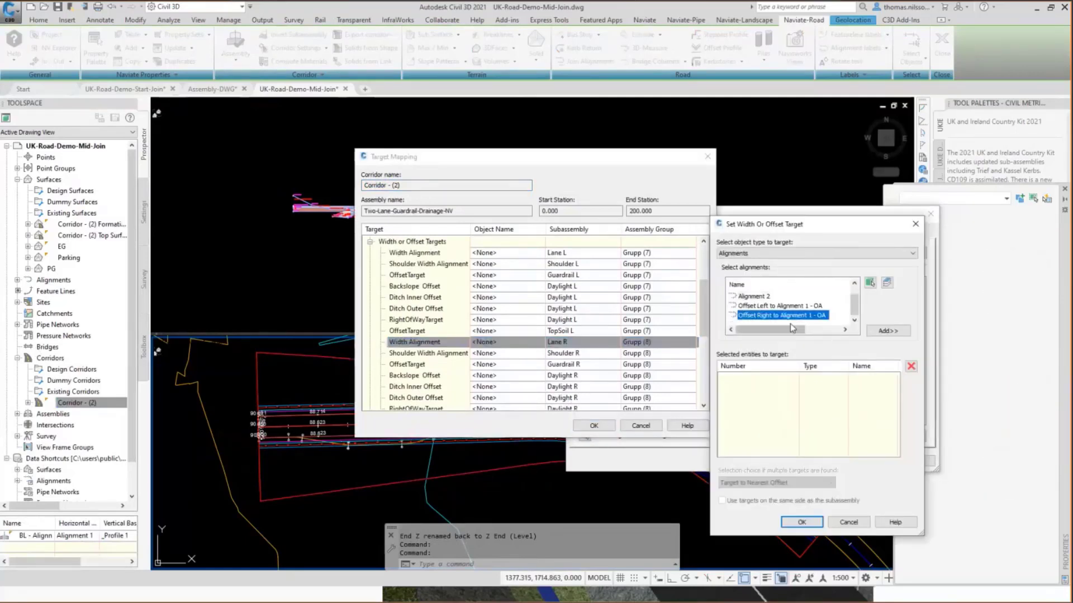
click(887, 331)
click(802, 522)
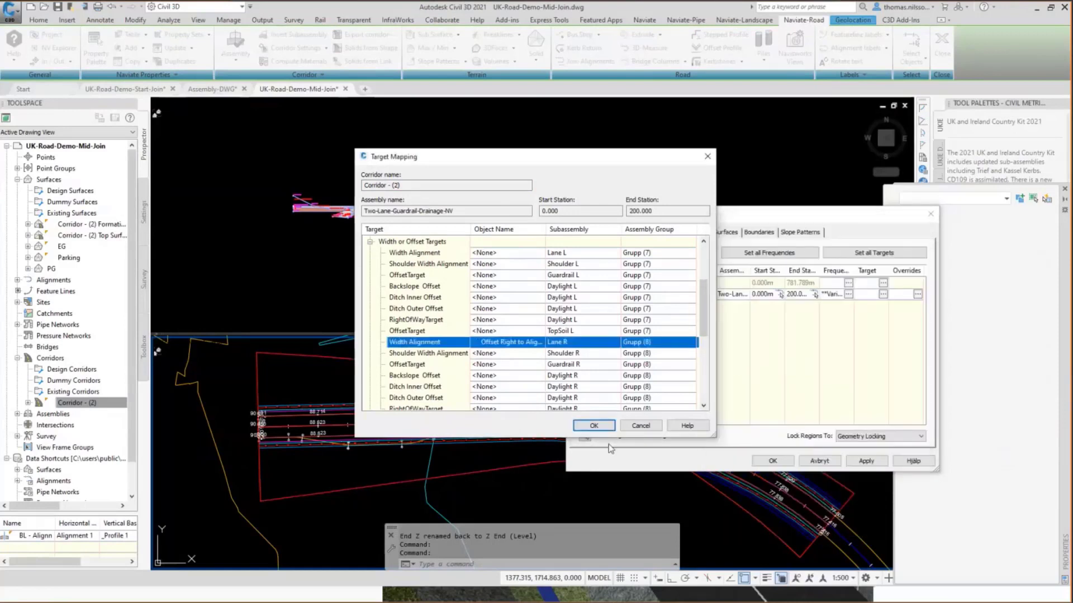
Apply the target mapping and rebuild the corridor.
click(594, 425)
click(772, 461)
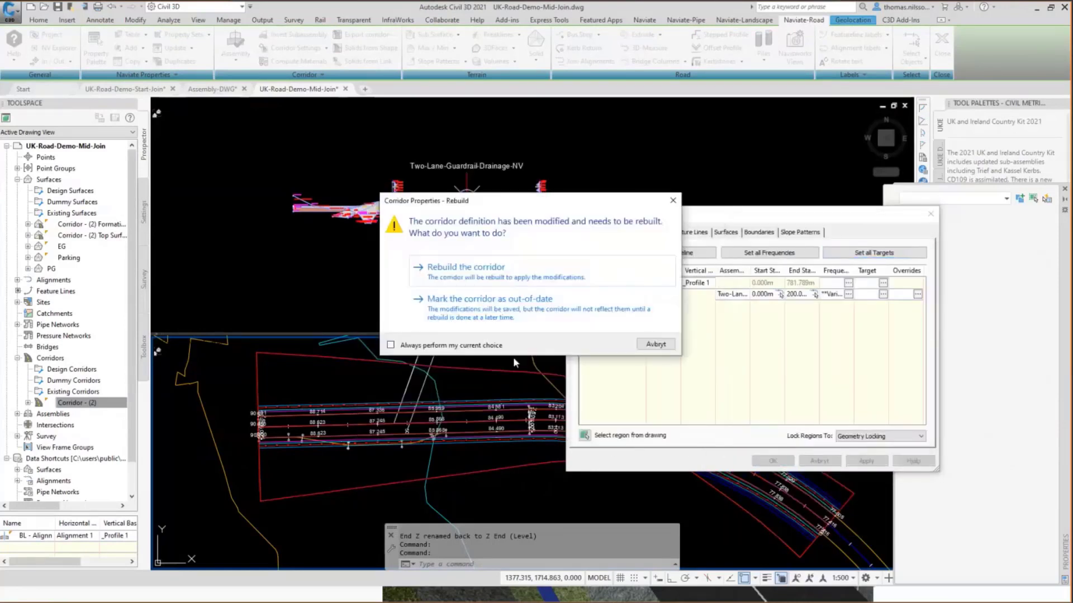
click(445, 269)
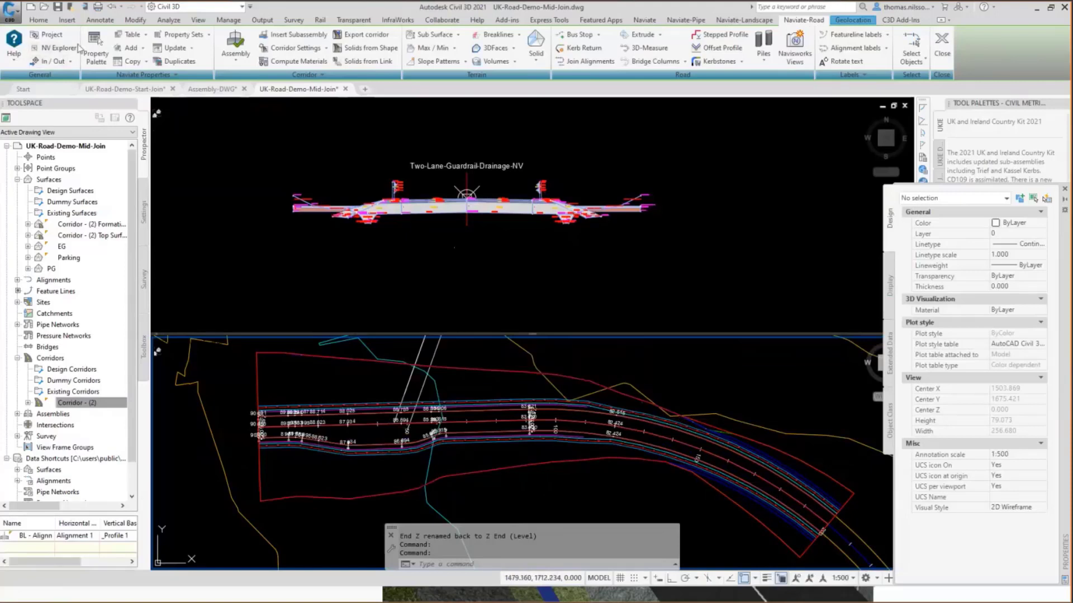
Open the Naviate object explorer and examine the feature lines Crown, ECL and ECR in the label set.
click(57, 49)
click(213, 221)
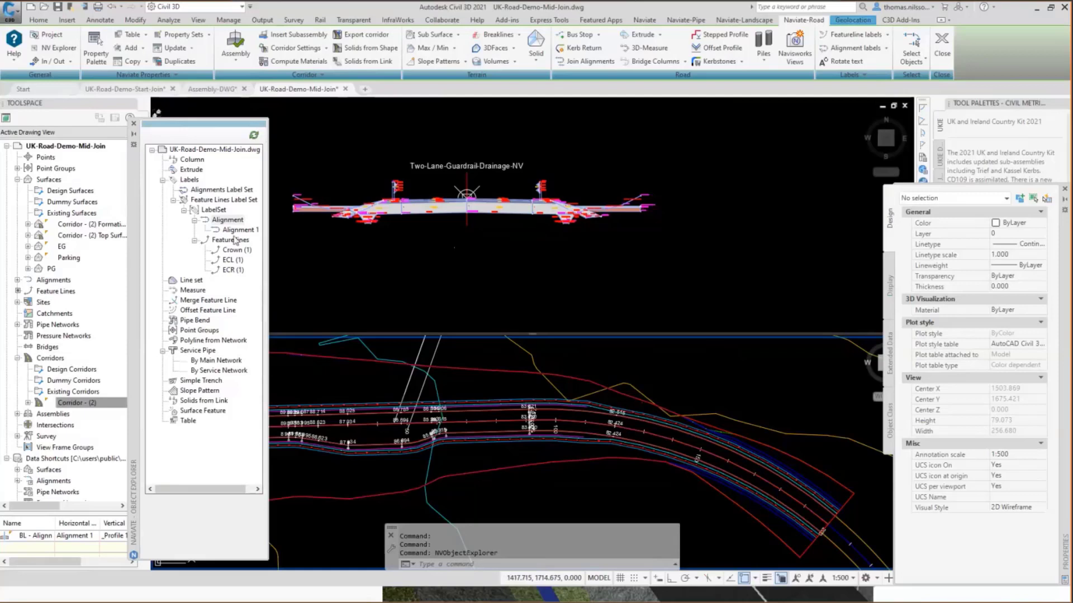
click(206, 203)
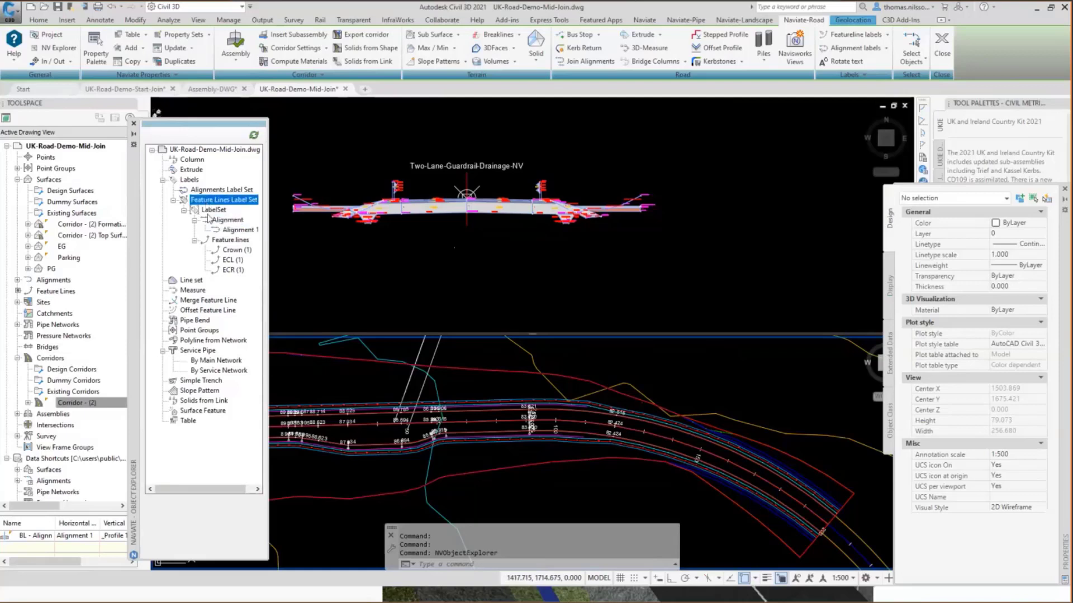
click(233, 250)
click(234, 259)
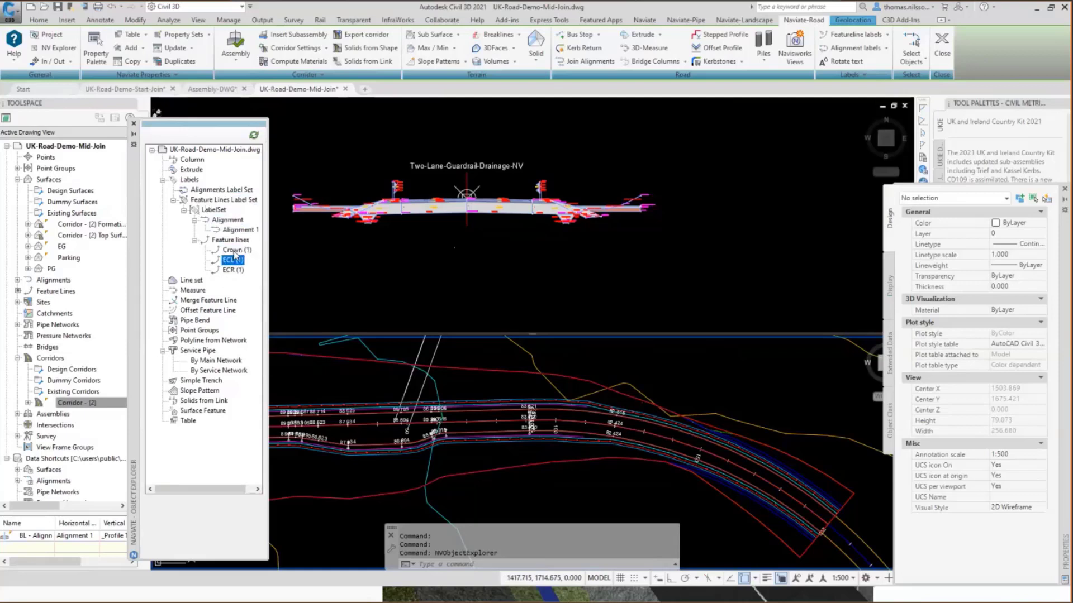
click(230, 269)
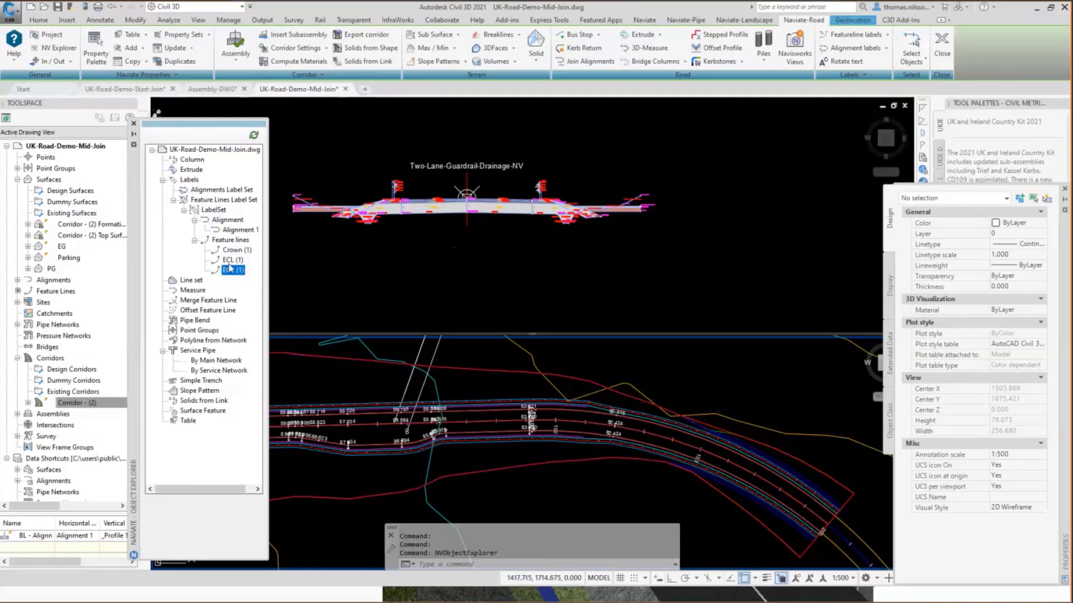
Try to update all feature line label sets at once from the object explorer.
click(201, 201)
right_click(201, 202)
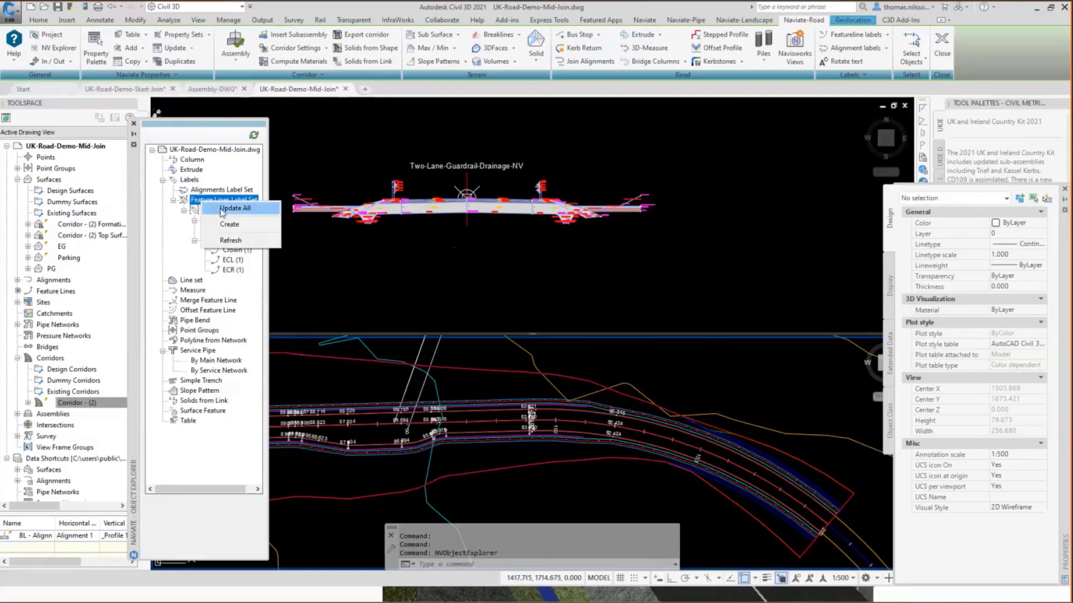
click(222, 210)
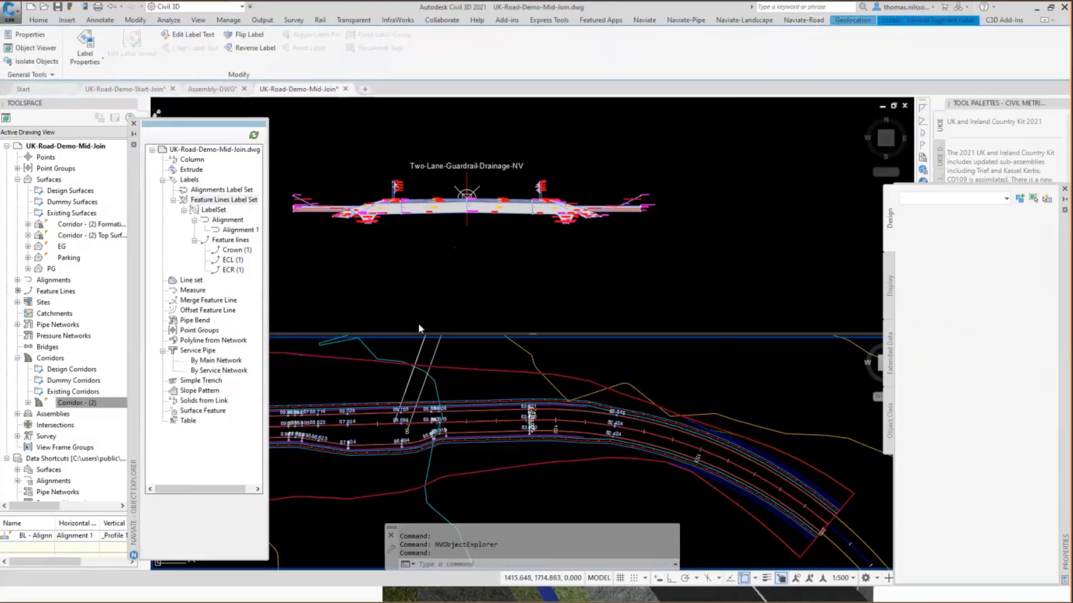
click(208, 203)
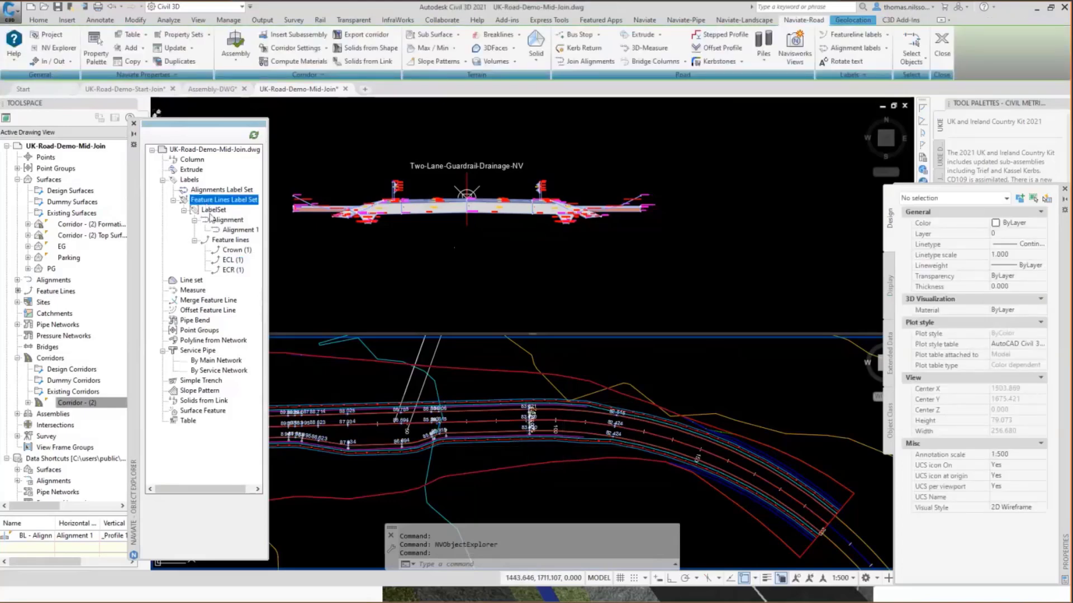
click(323, 242)
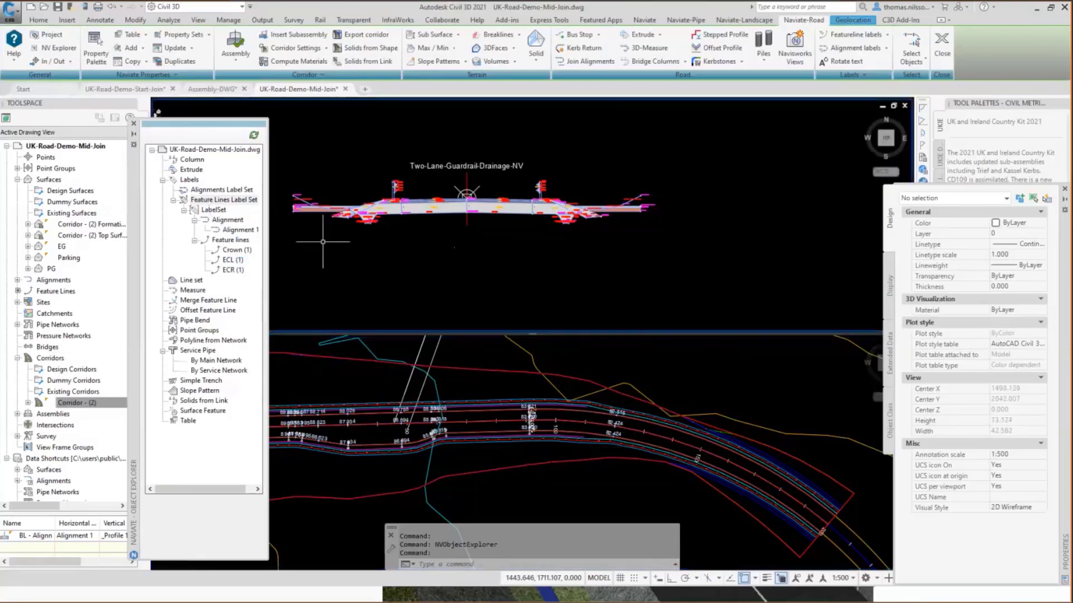
Update the feature line label set named LabelSet and close the object explorer.
click(210, 210)
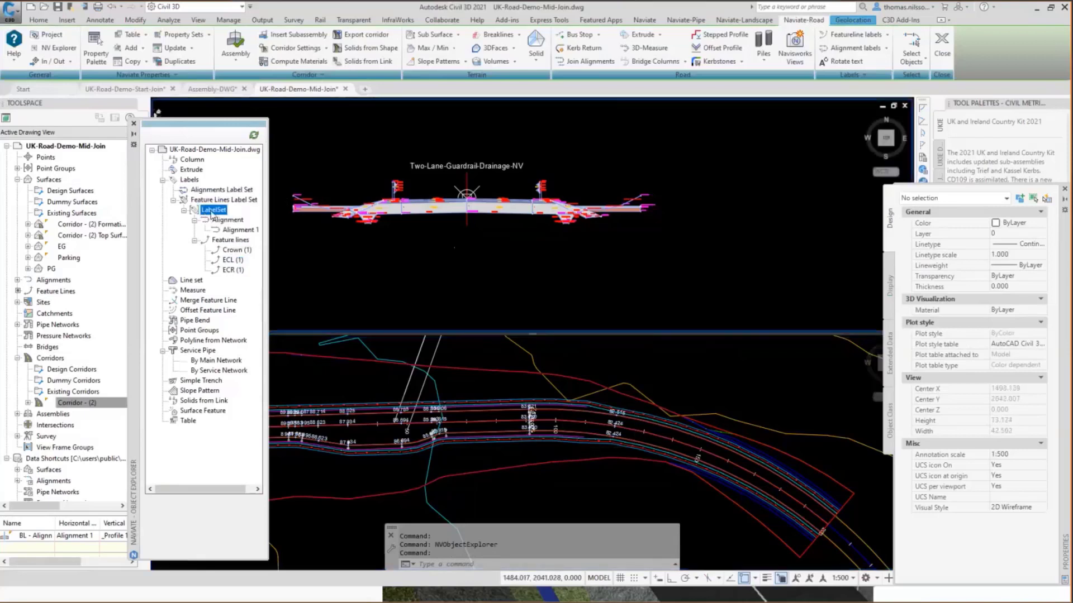
right_click(210, 210)
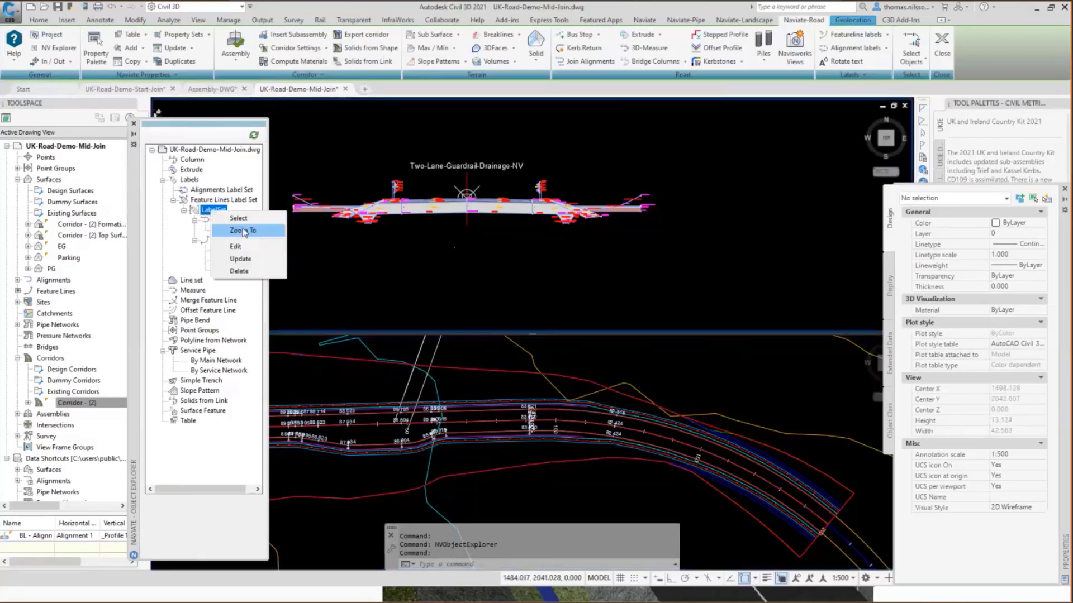
click(238, 260)
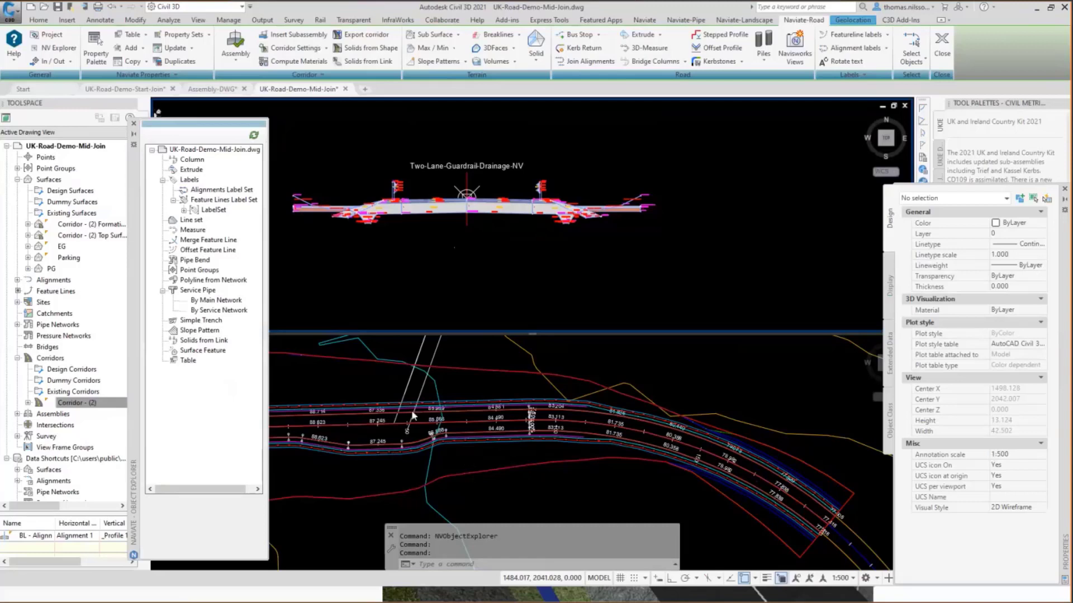
click(133, 124)
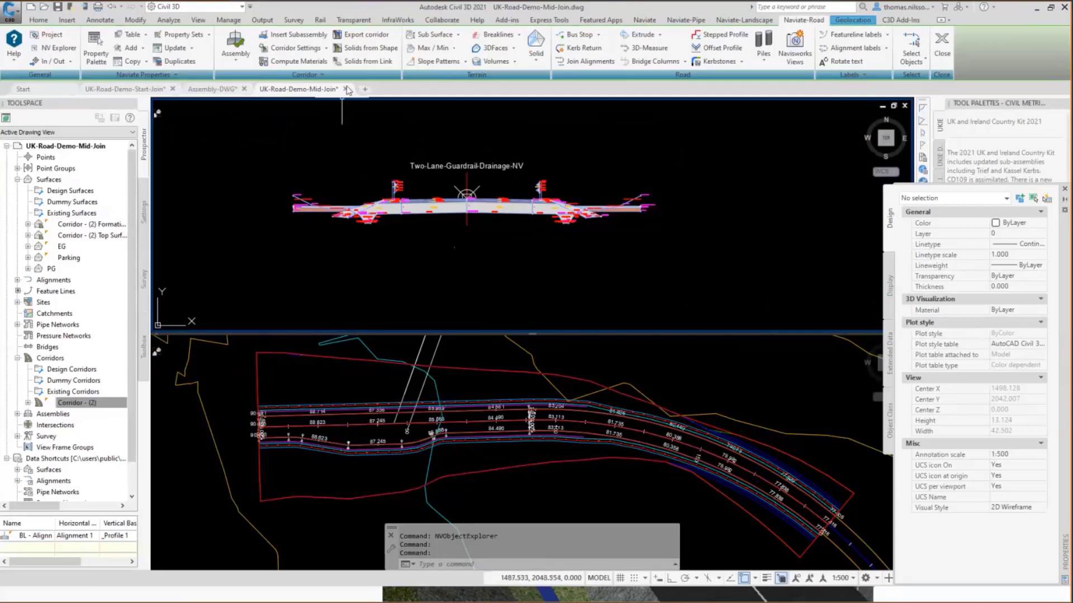
Close the UK-Road-Demo-Mid-Join drawing and open the recent drawing UK-Road-Demo-Solids.dwg.
click(345, 89)
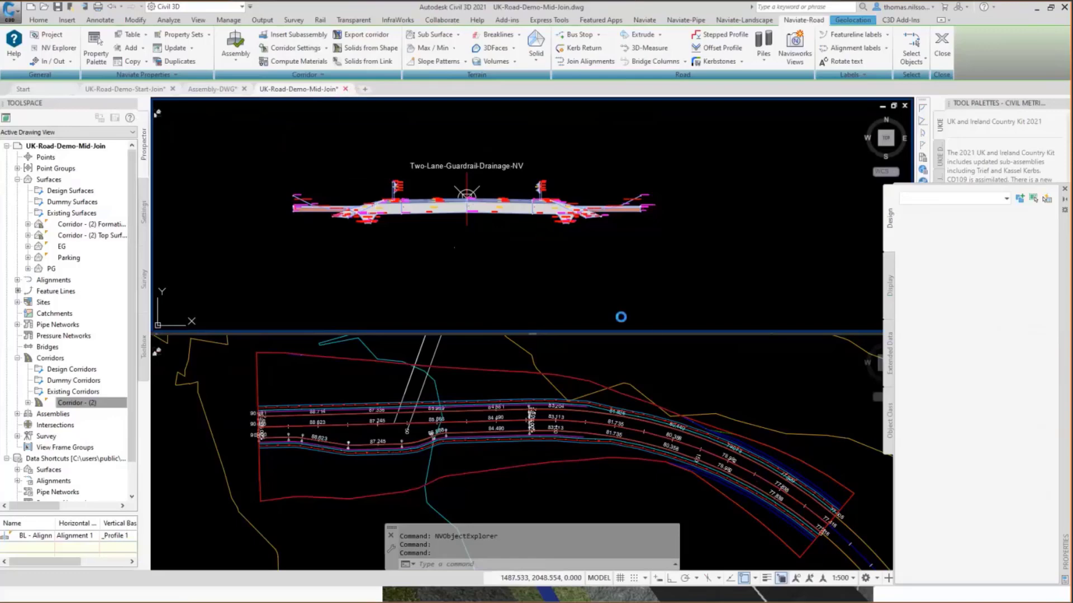
click(546, 323)
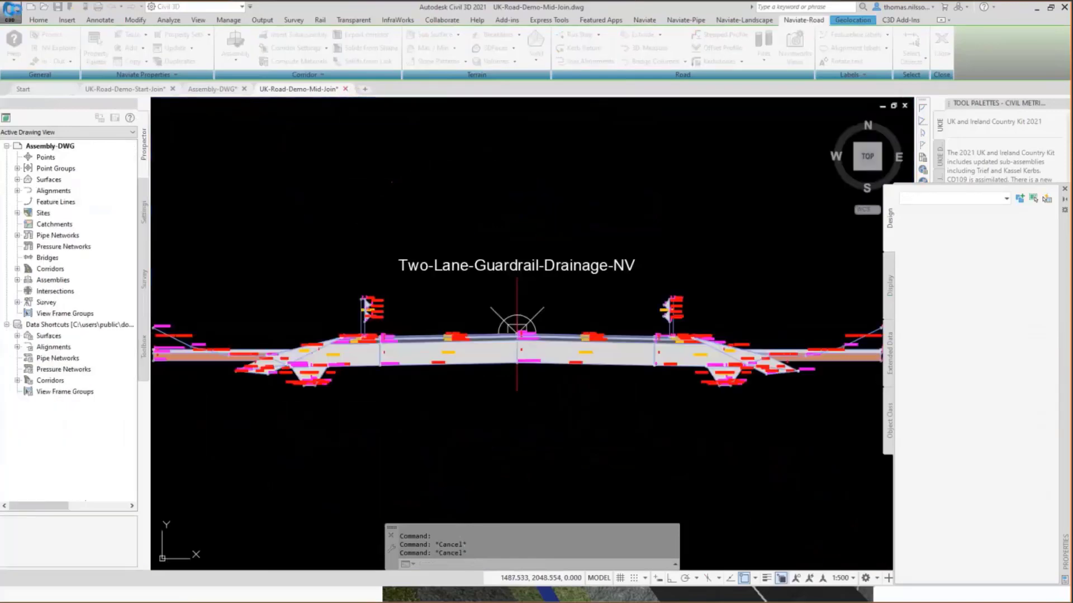
click(12, 10)
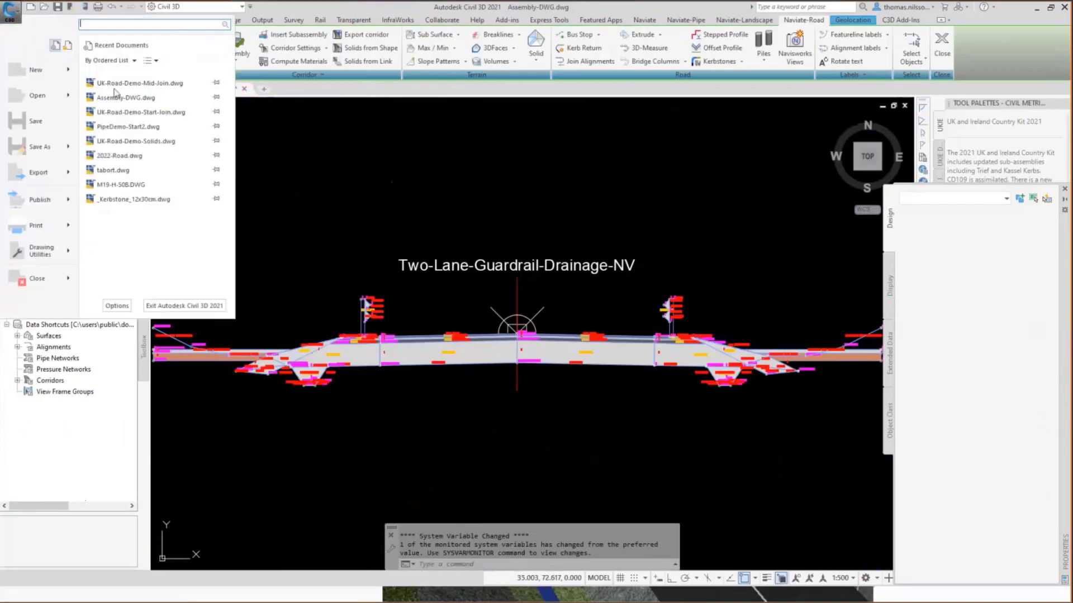
click(133, 143)
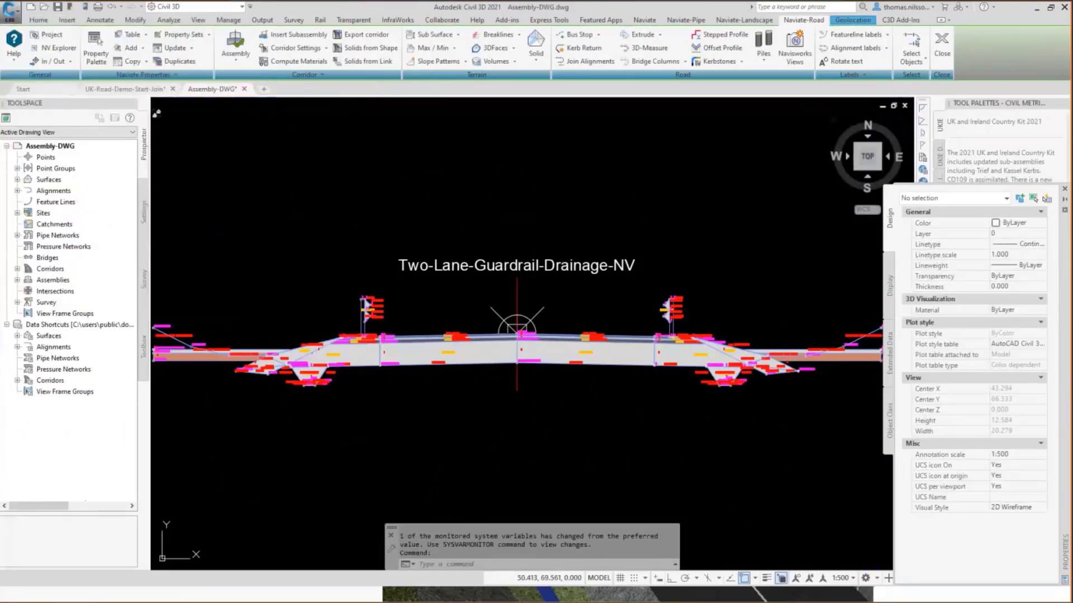
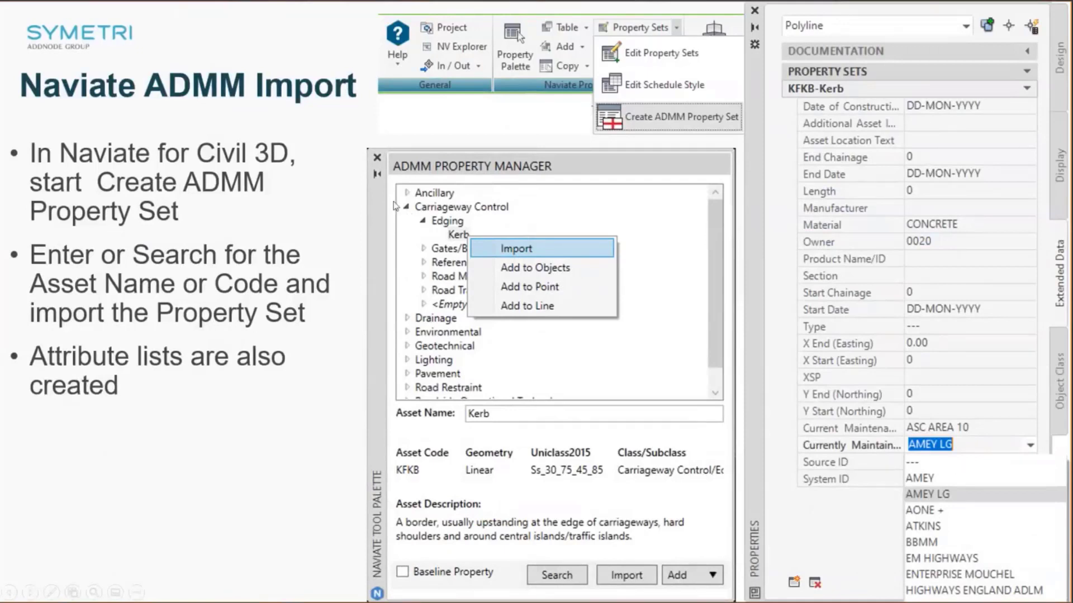
Switch to the UK-Road-Demo-Solids drawing in Civil 3D and find all objects carrying the NV-Corridor property set.
key(alt+Tab)
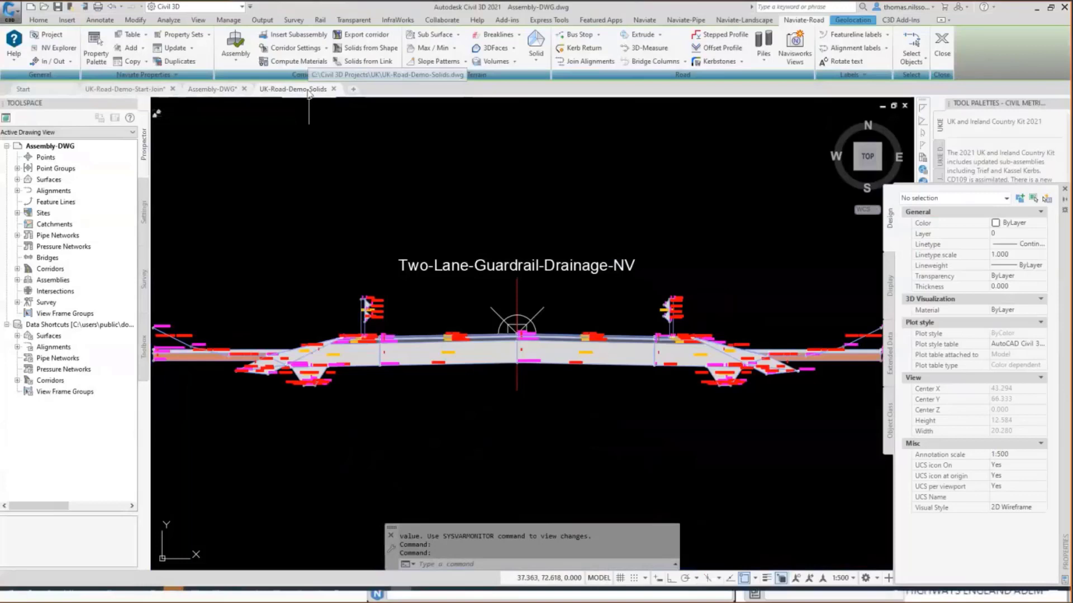
click(307, 90)
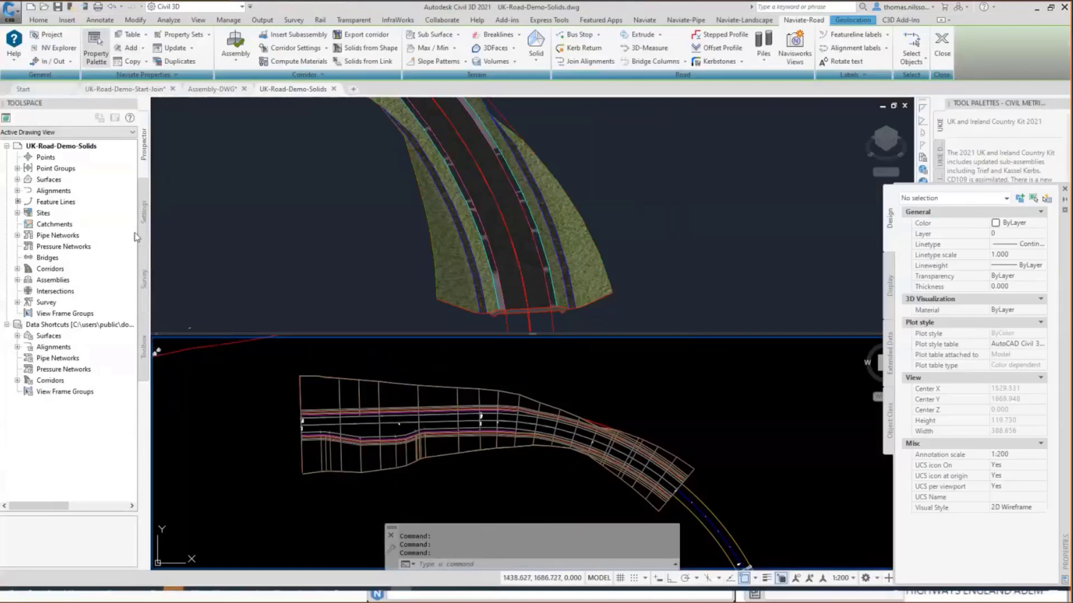
click(120, 152)
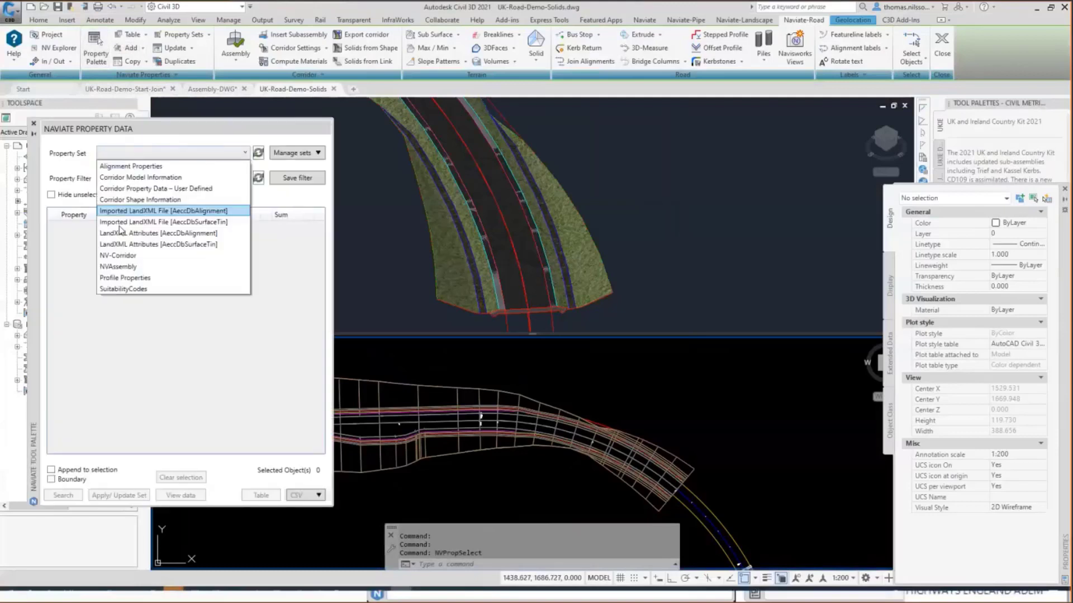
click(122, 257)
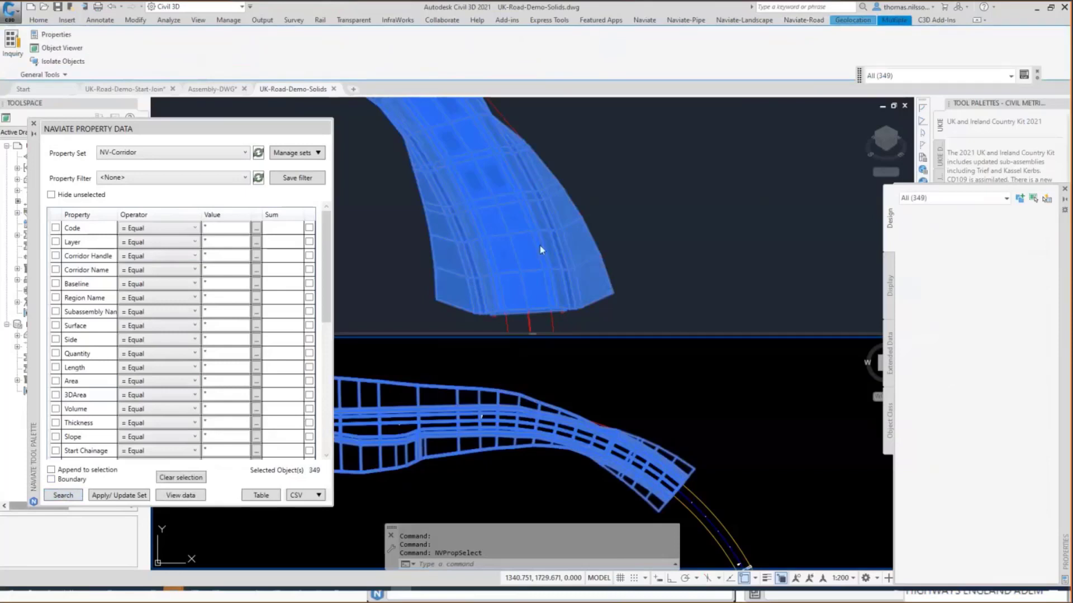
key(Escape)
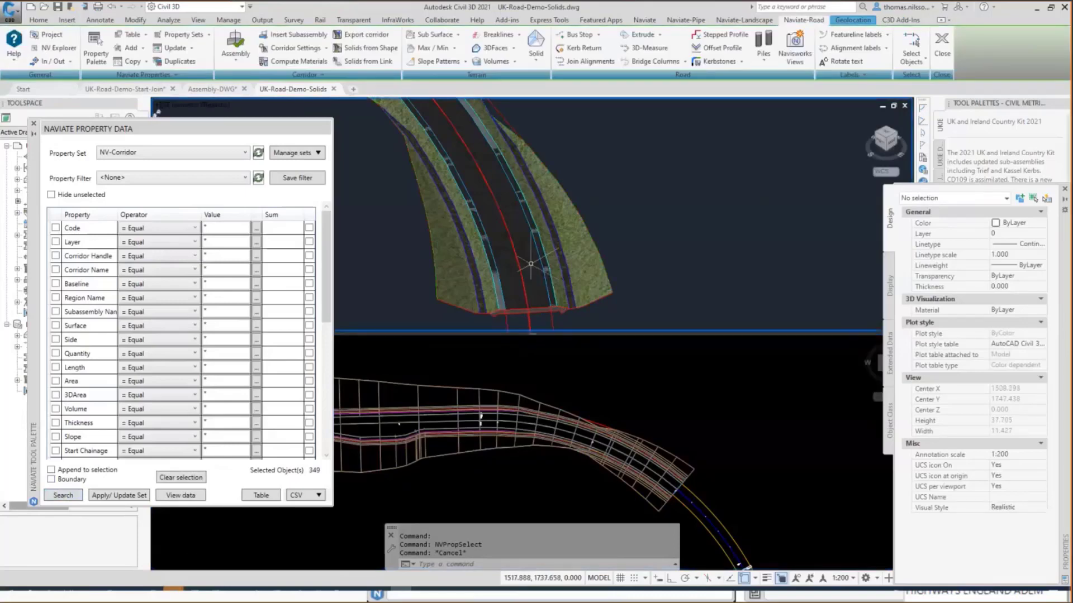
Select the 3D solid of the lane at the corridor's end and examine its NV-Corridor extended data.
click(531, 263)
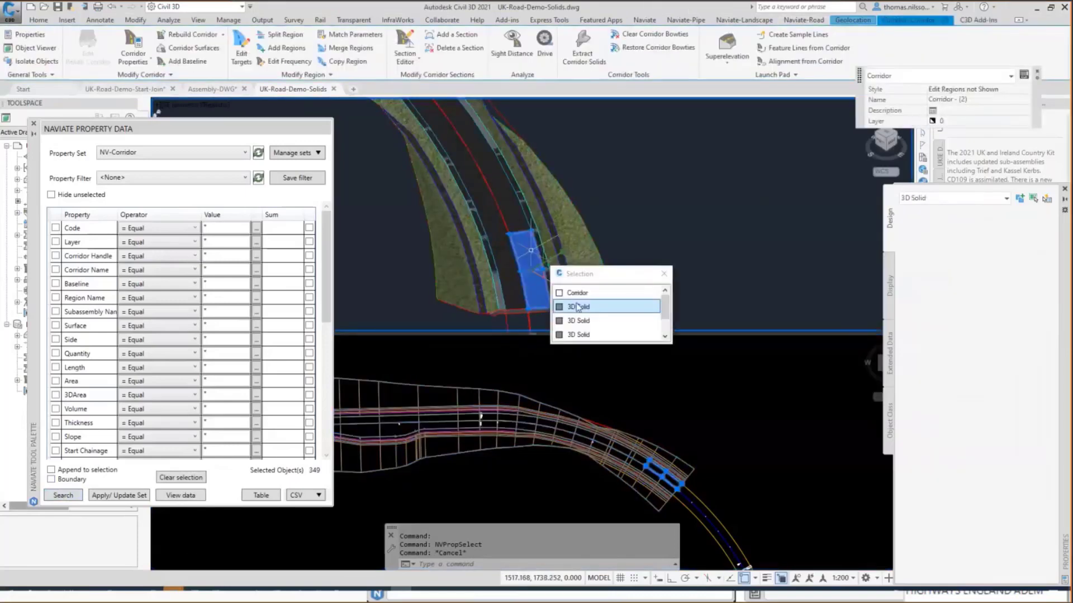
click(578, 307)
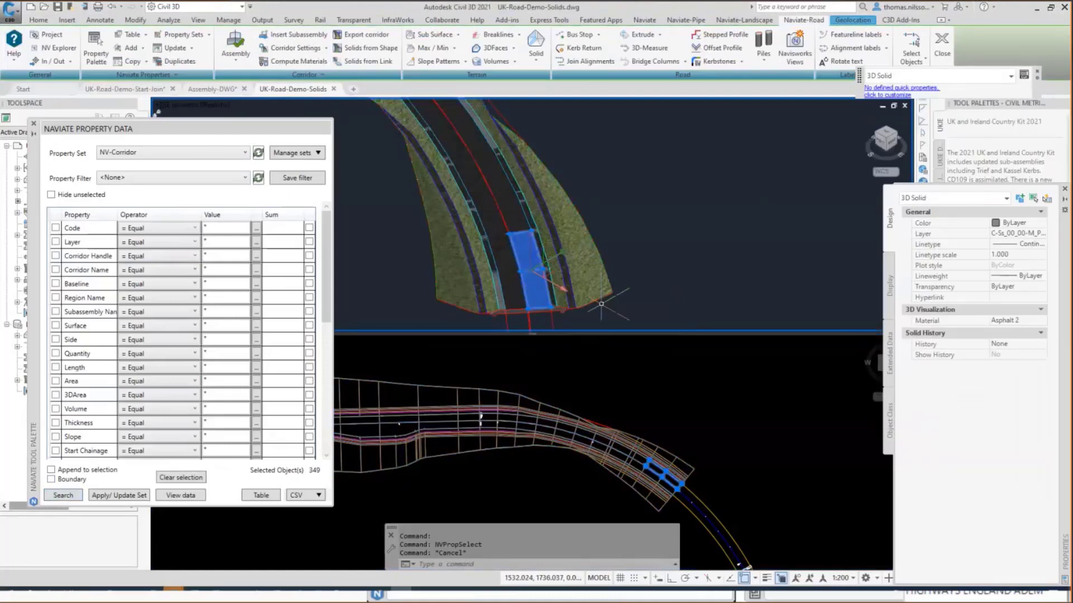
click(890, 354)
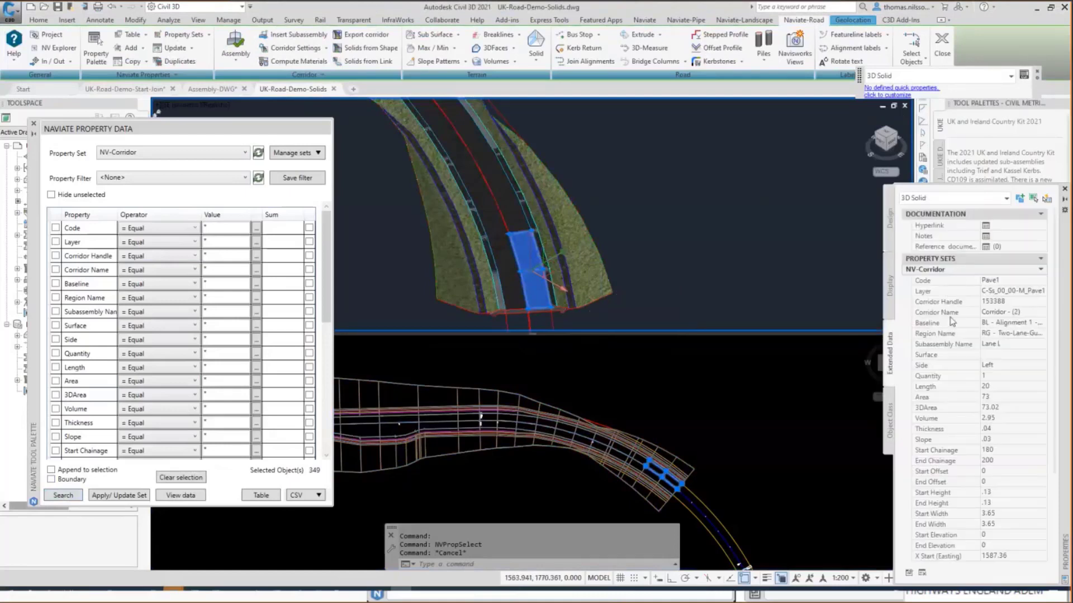
scroll(993, 435, down, 4)
scroll(993, 435, up, 4)
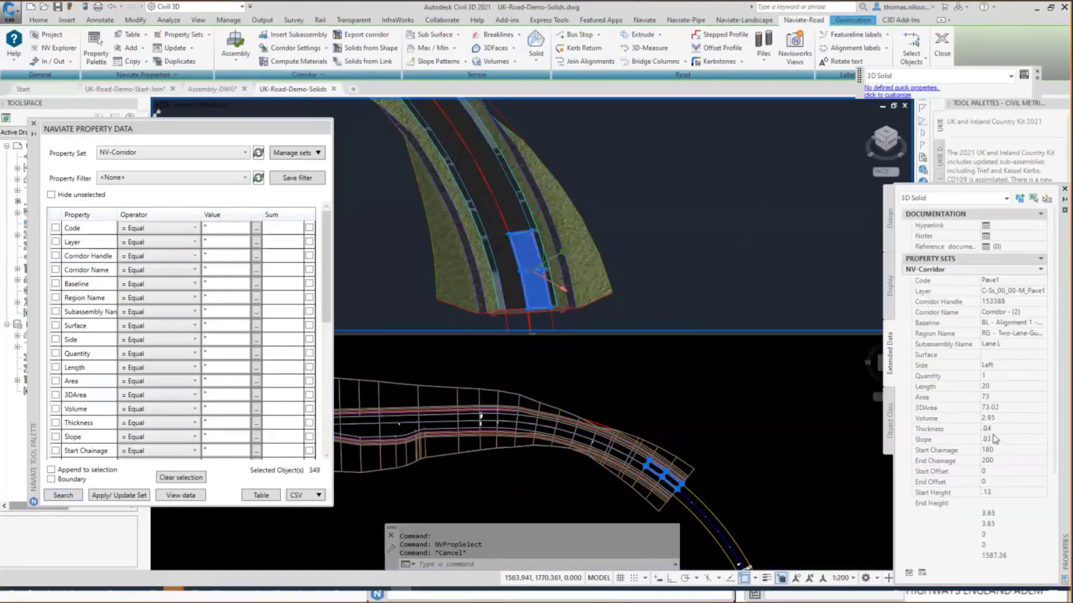
key(Escape)
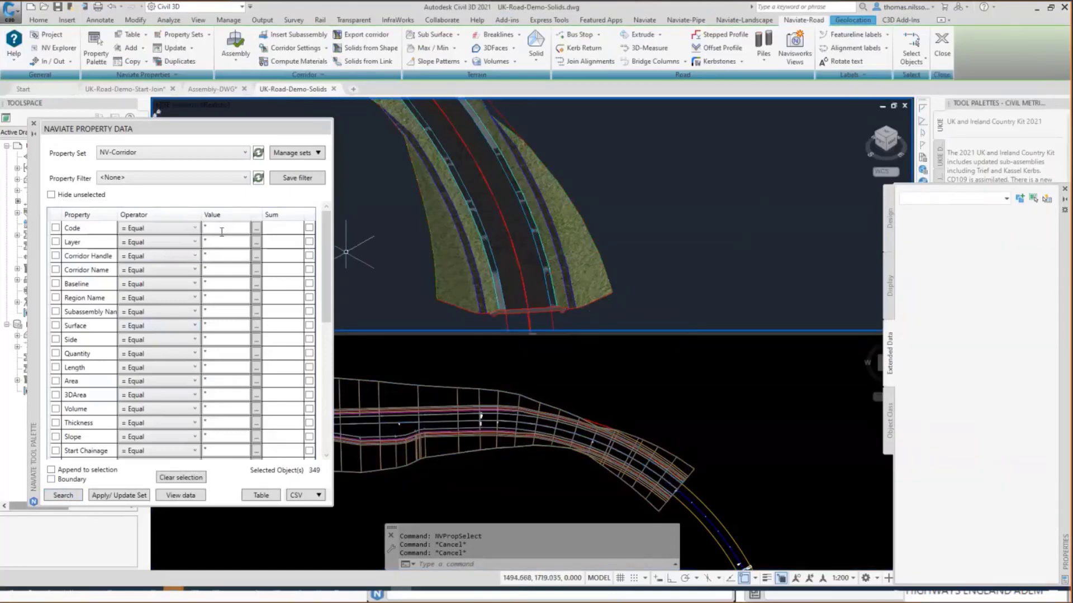
Filter the NV-Corridor property data by the code Pave1 and search for the matching solids.
click(256, 228)
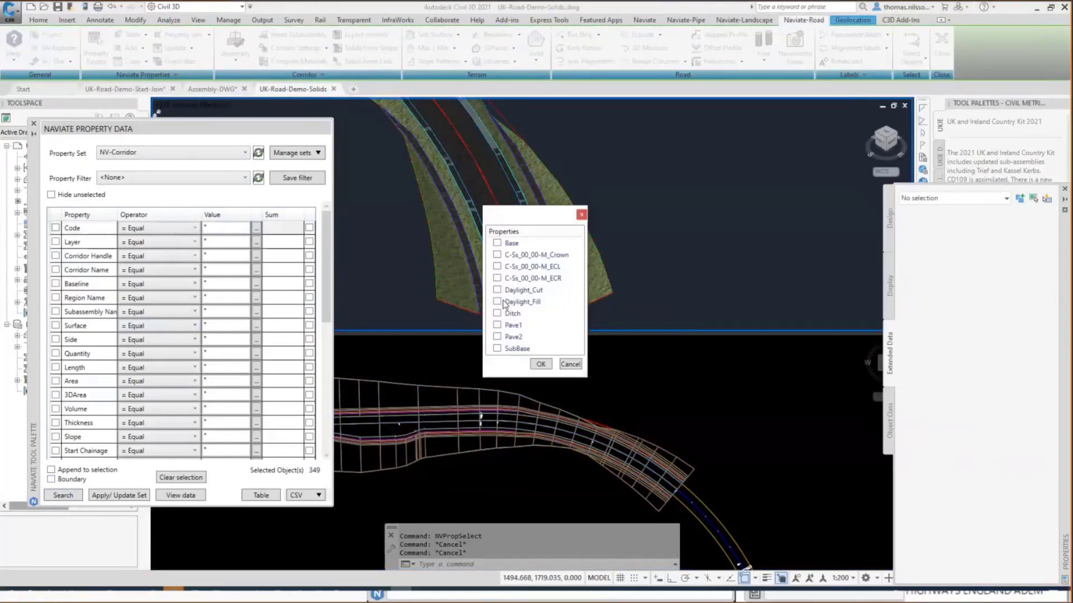
click(496, 326)
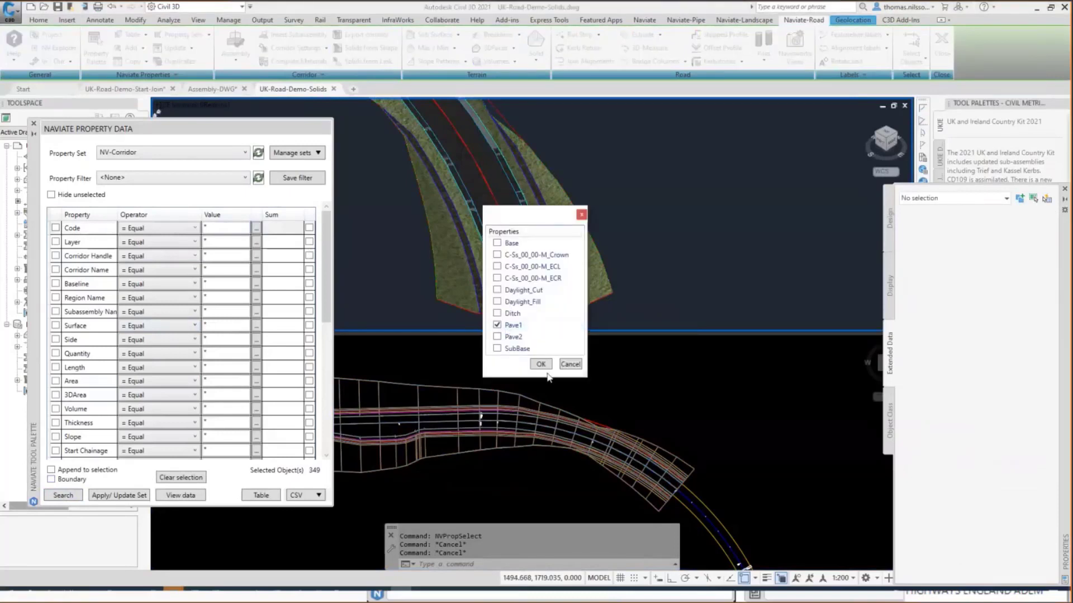
click(540, 364)
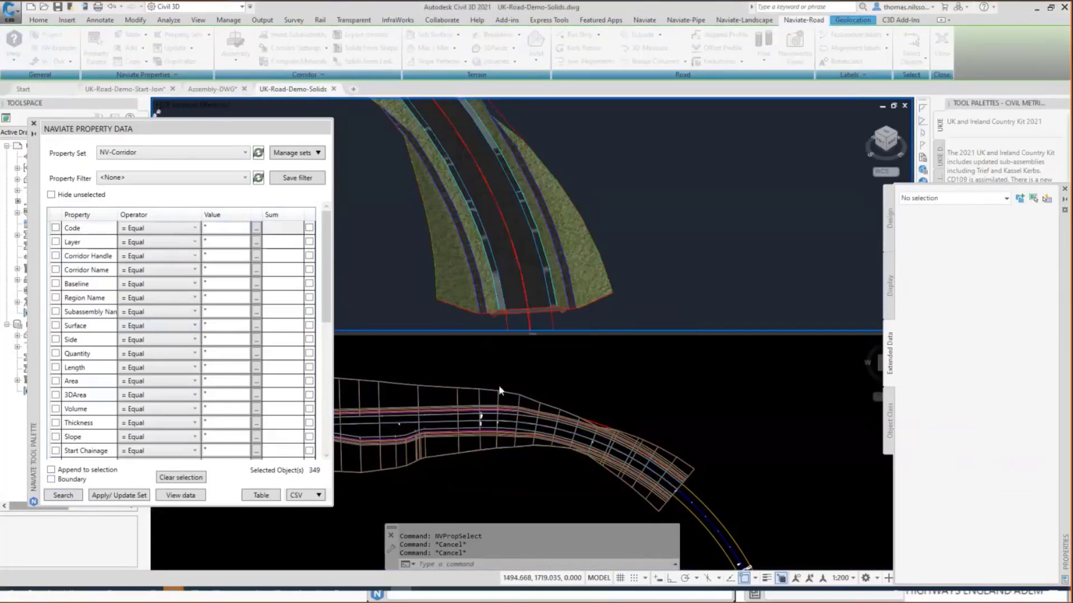
click(69, 496)
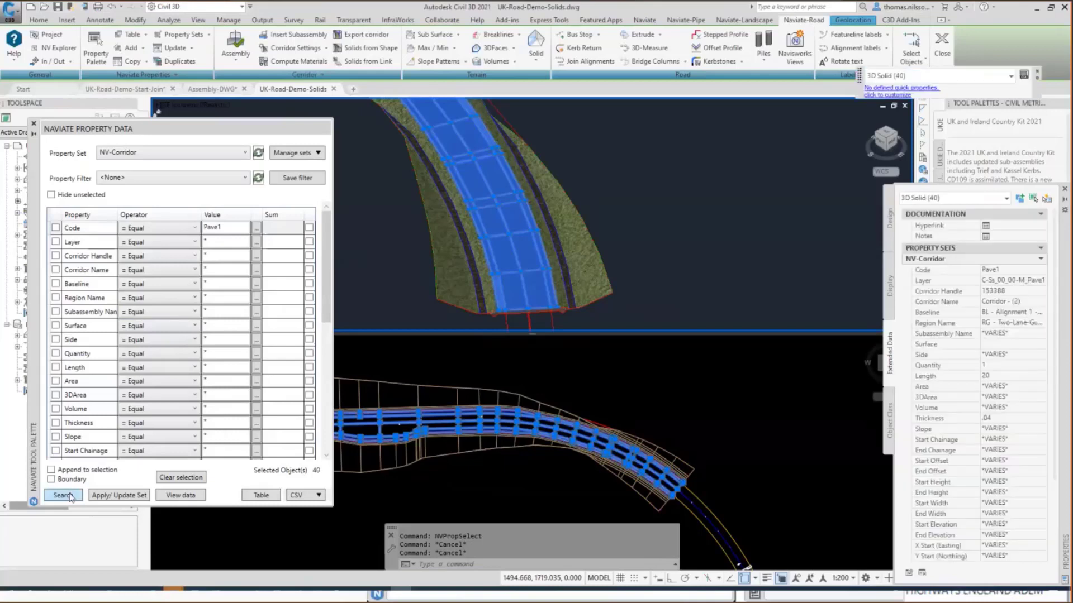
Sum the Area and Volume of the selected Pave1 solids and look at the CSV options.
click(56, 382)
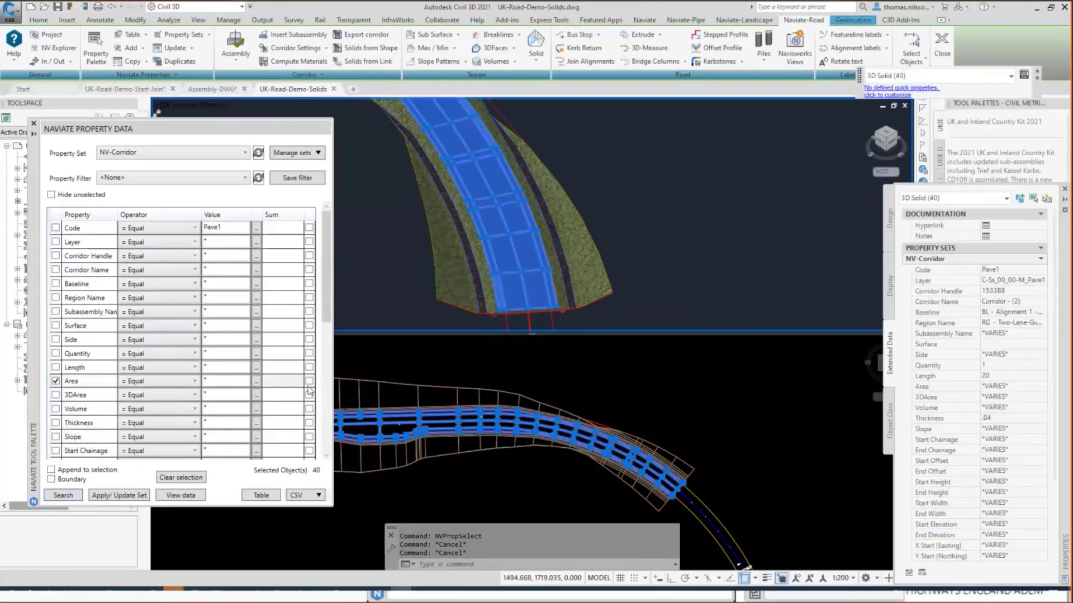
click(309, 381)
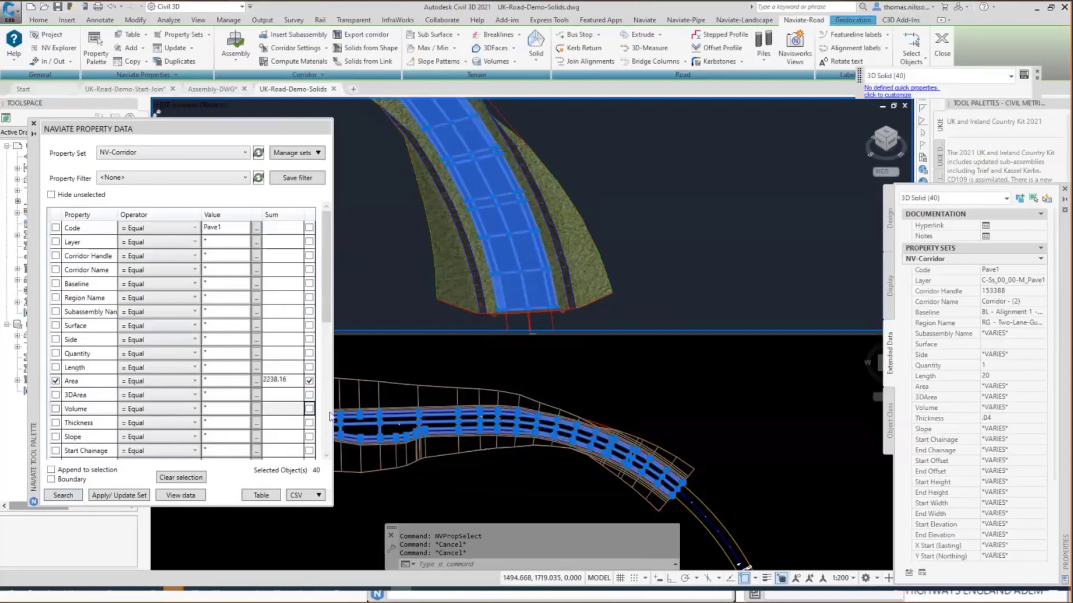
click(309, 409)
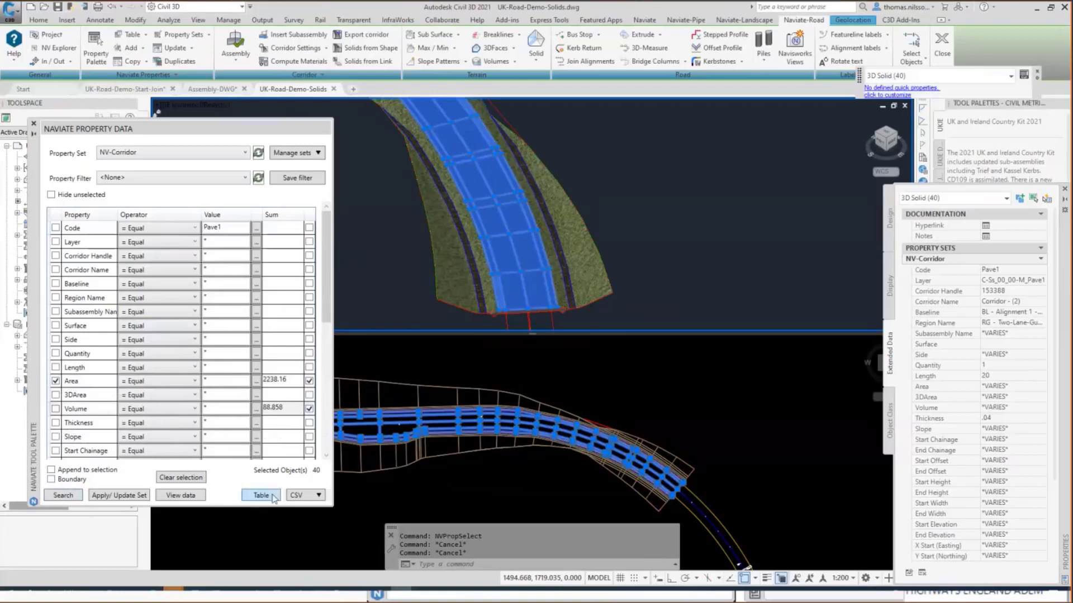
click(317, 495)
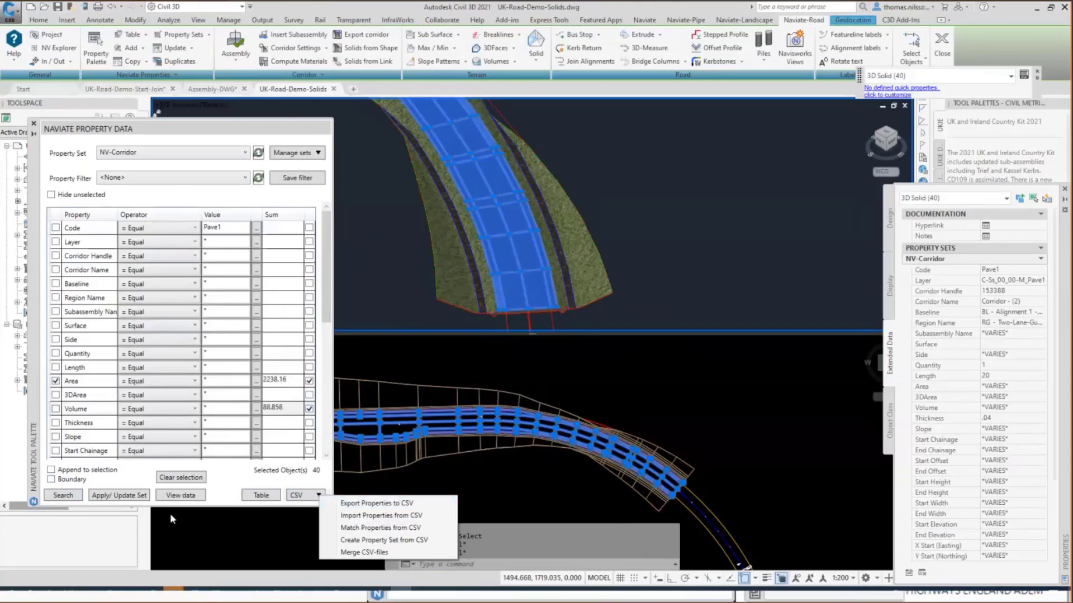
Clear the selection and search for all corridor solids with a start chainage of 180.000.
click(181, 478)
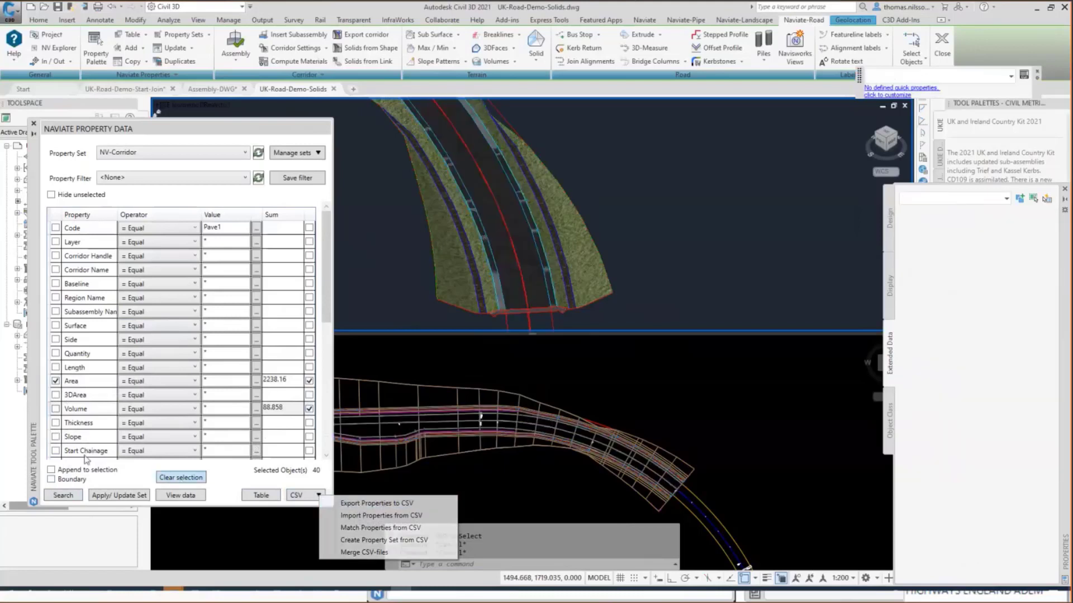
click(56, 451)
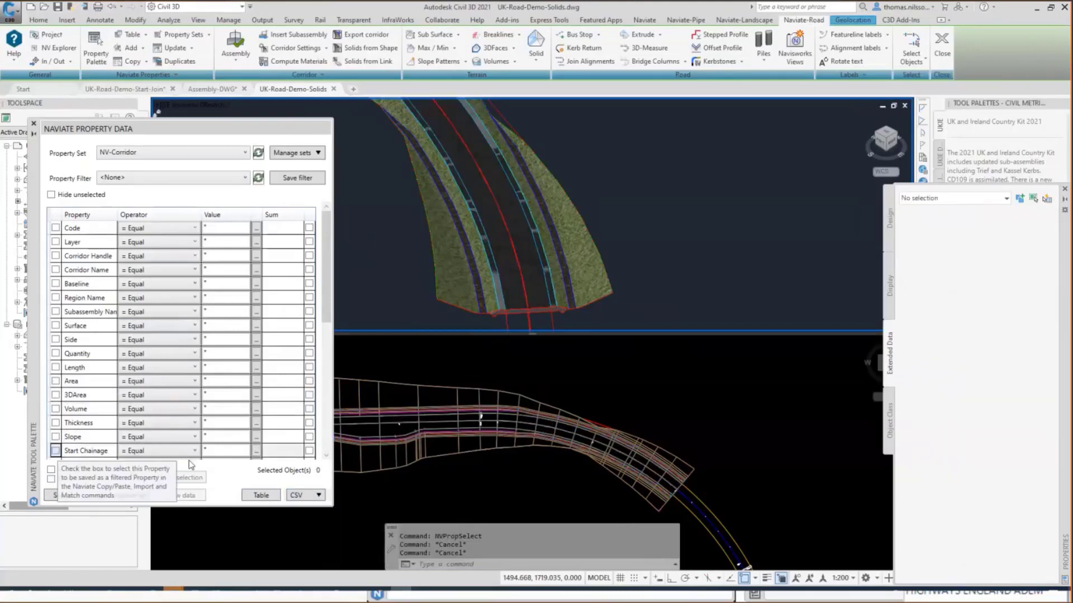
click(256, 451)
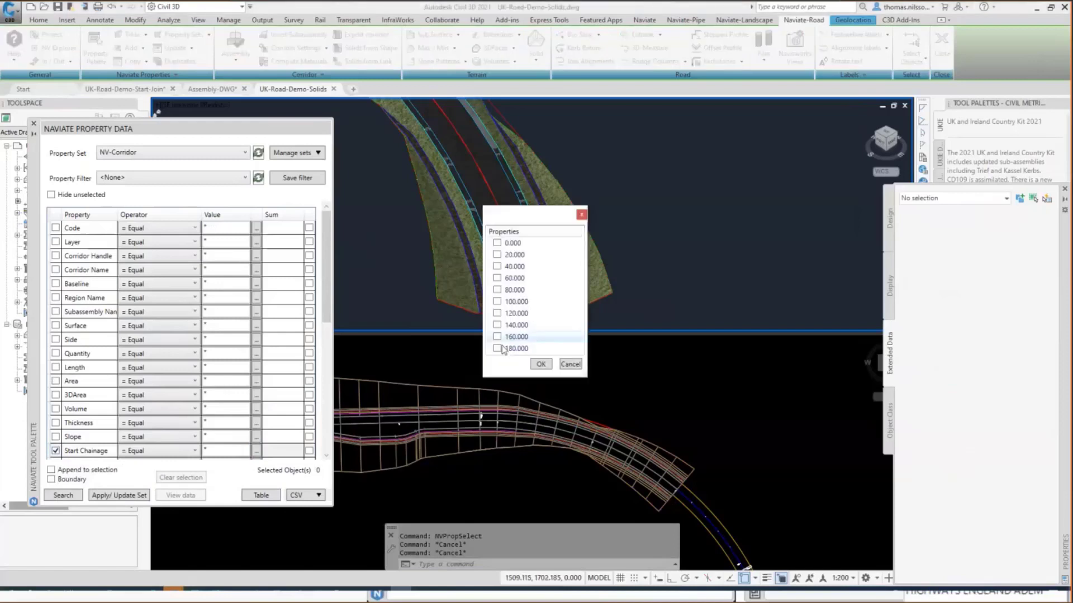
click(497, 349)
click(540, 364)
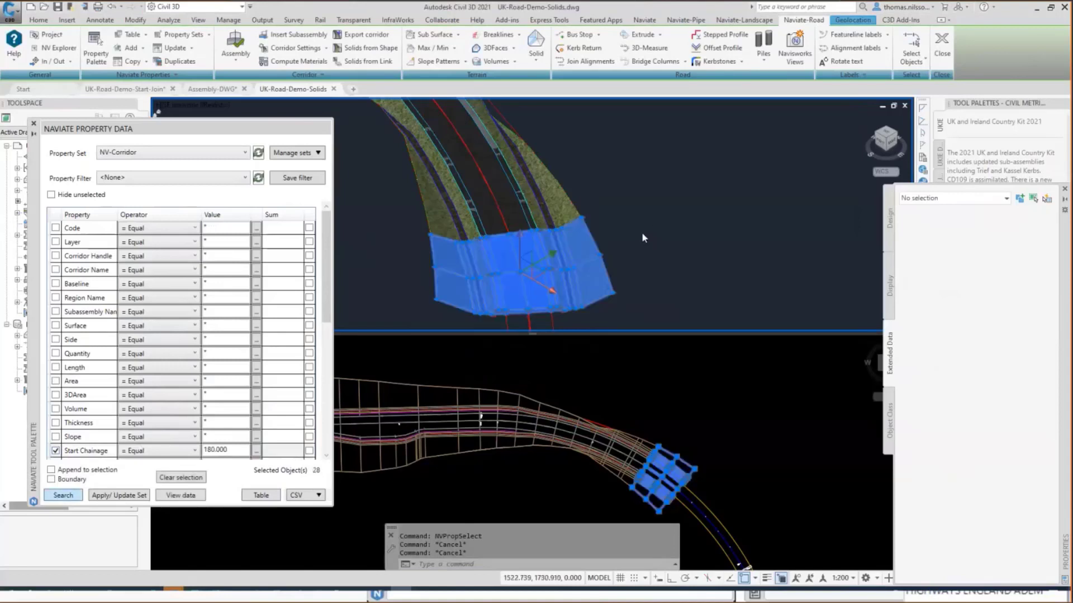
Inspect the selected corridor solids from several angles in the Object Viewer and close it.
right_click(650, 252)
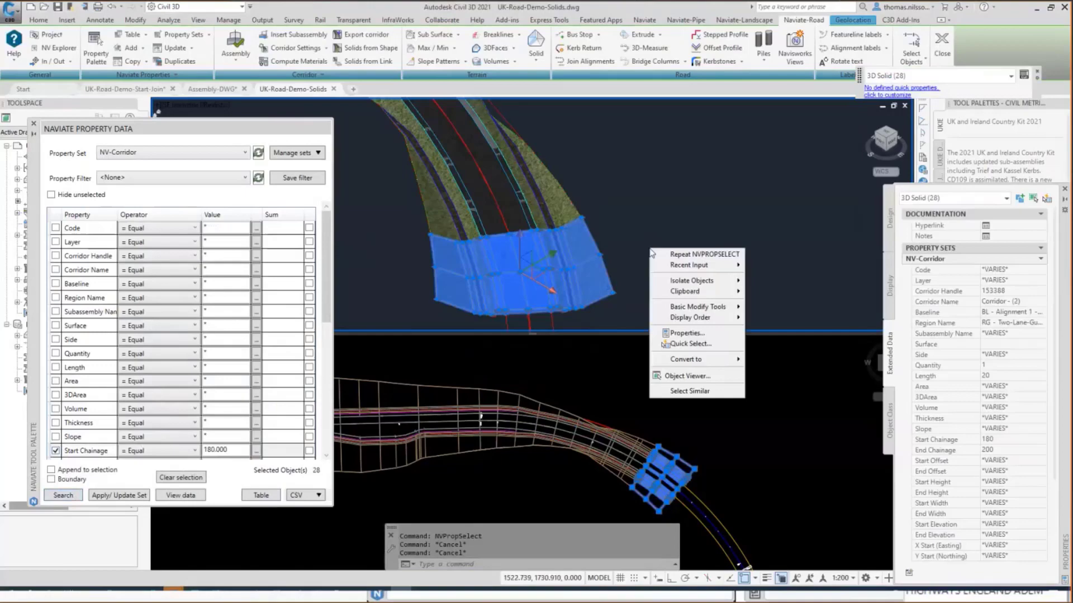
click(688, 376)
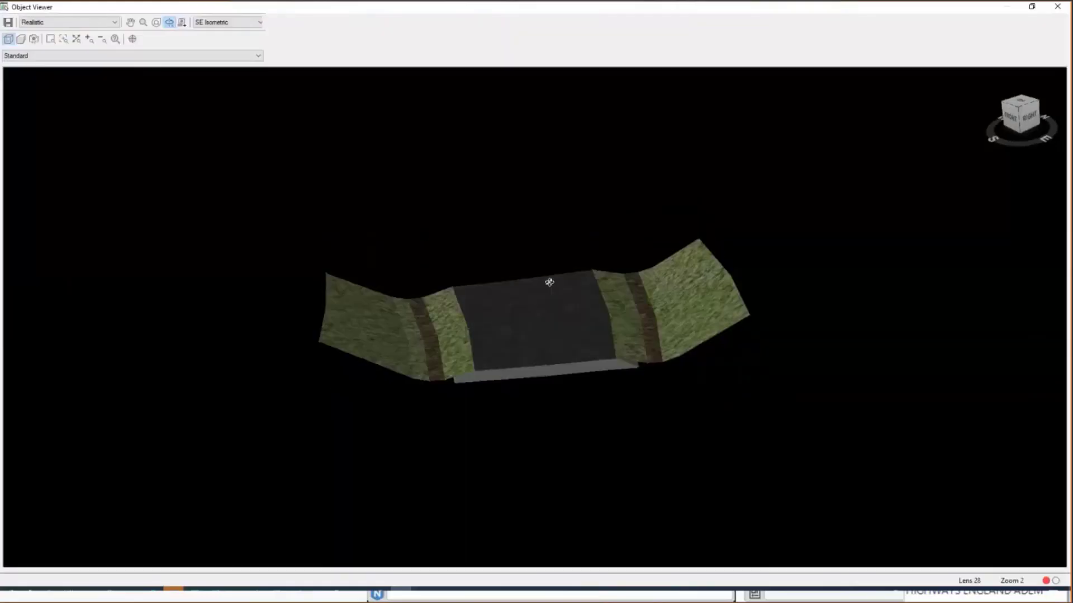
drag(550, 283, 418, 262)
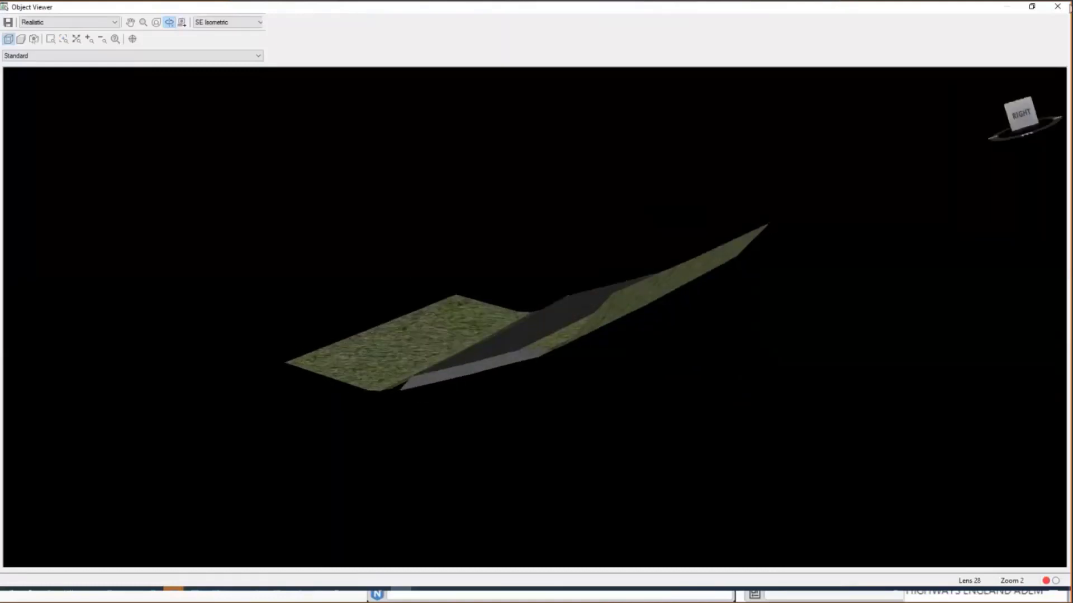
click(1058, 8)
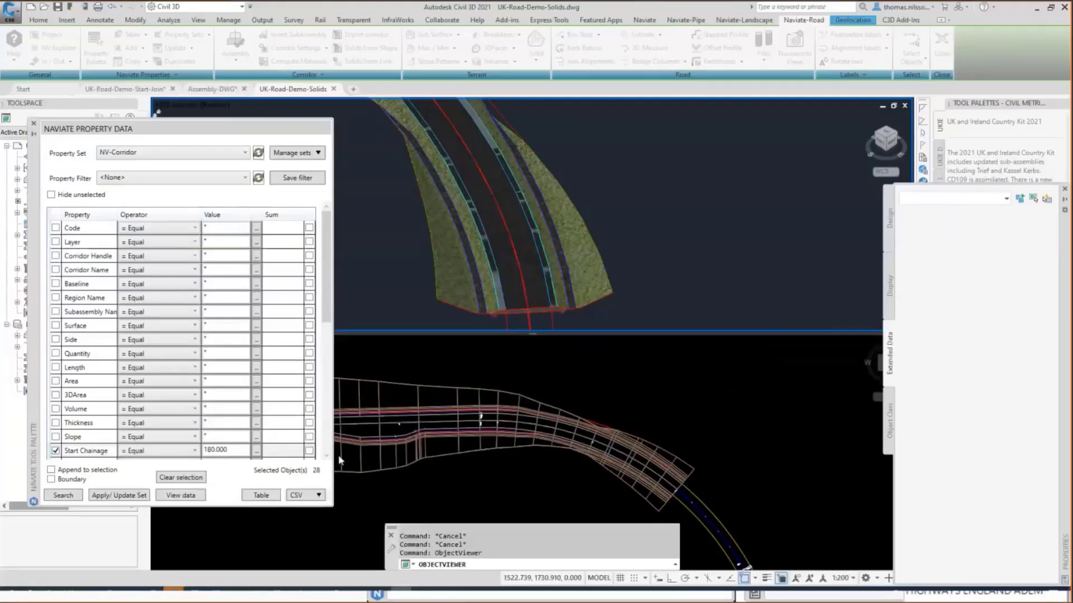
Review the CSV import and export options for the property data and deselect the solids.
click(319, 496)
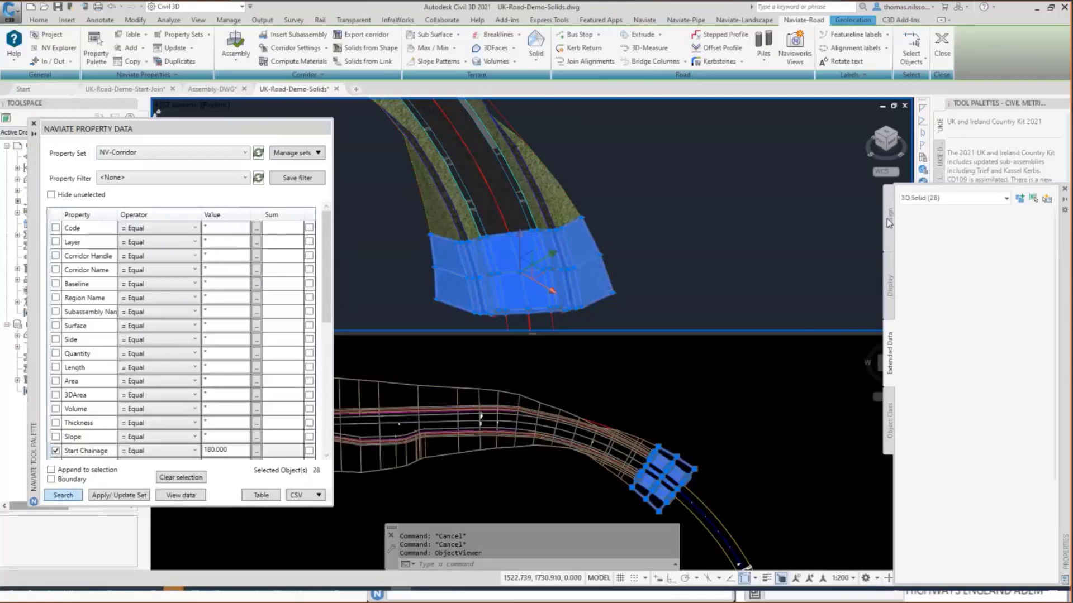
click(318, 496)
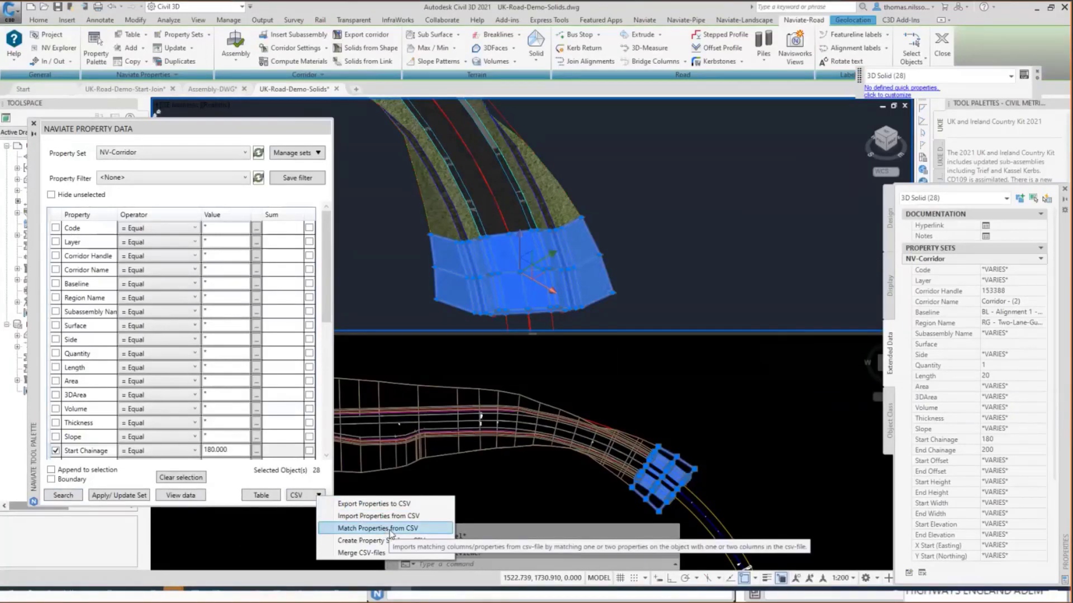
click(73, 244)
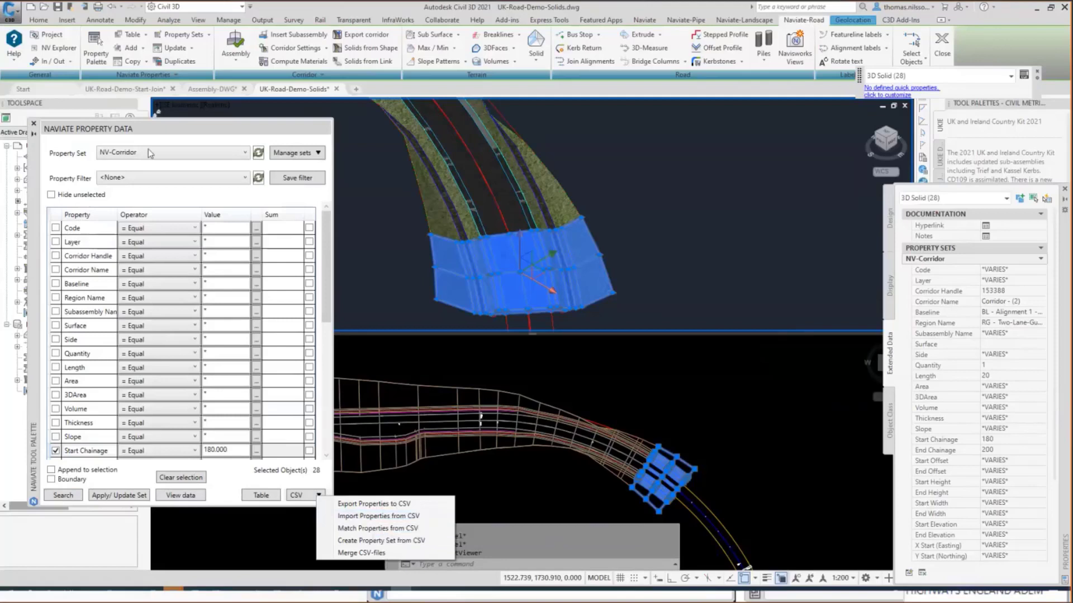
click(149, 76)
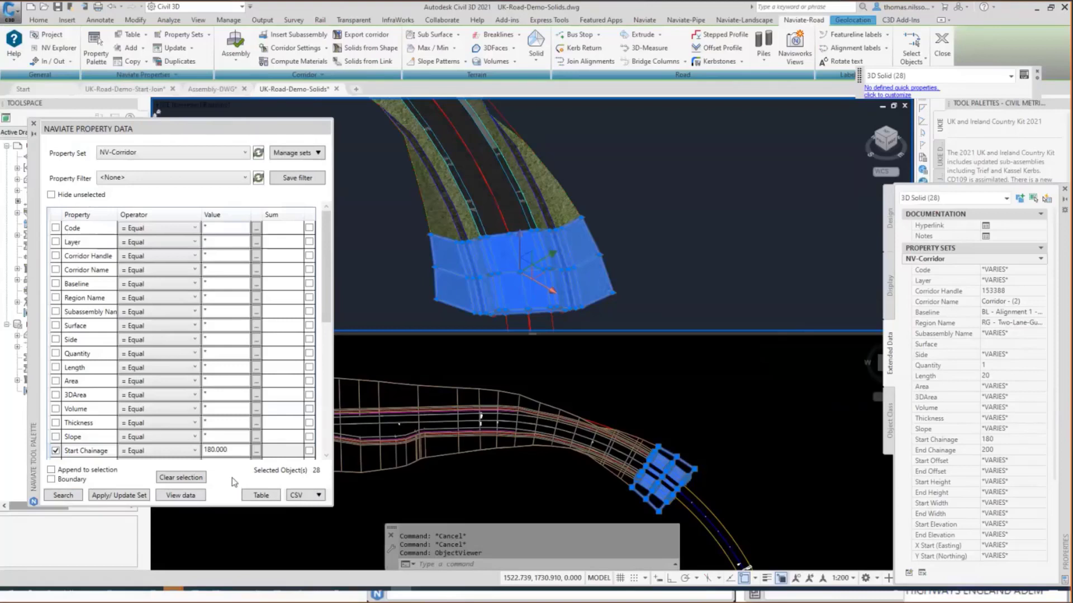
key(Escape)
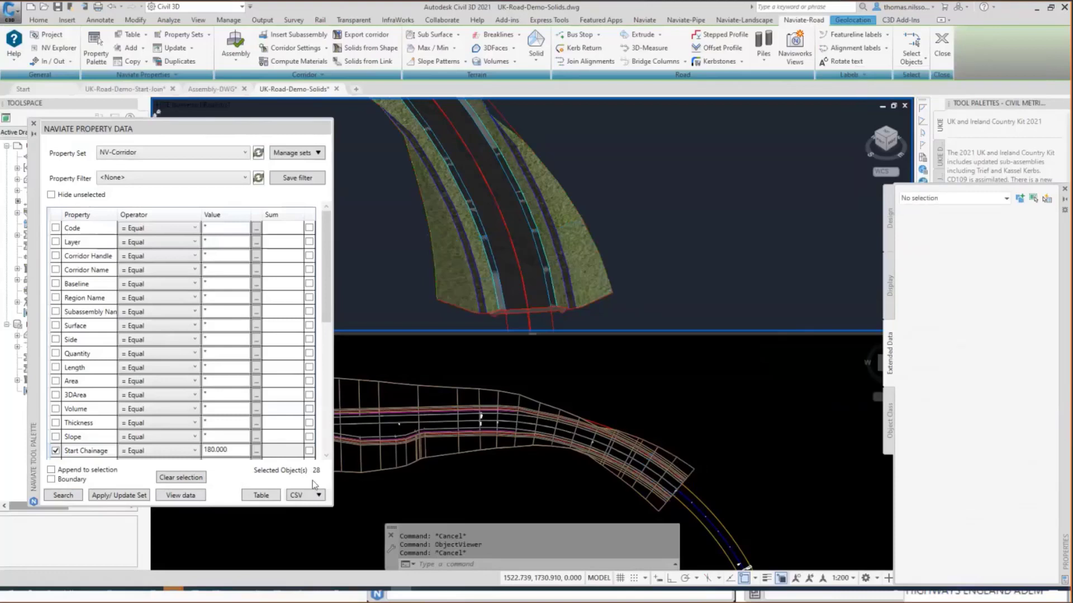
Choose the CSV property export and open NV-Corridor-SWE.csv from the CSV-Out folder in Excel.
click(319, 496)
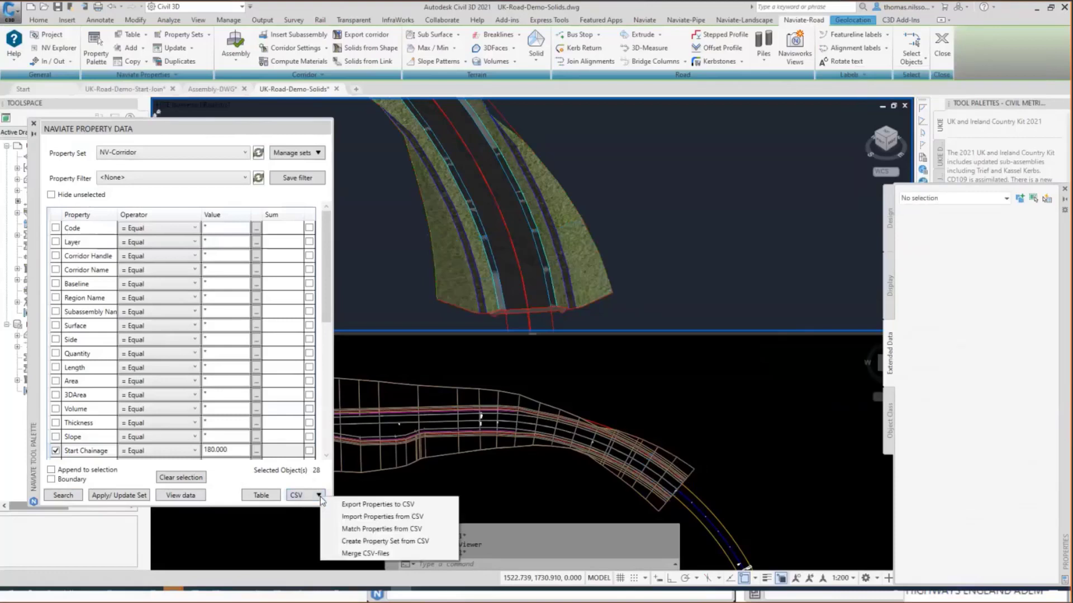
click(385, 505)
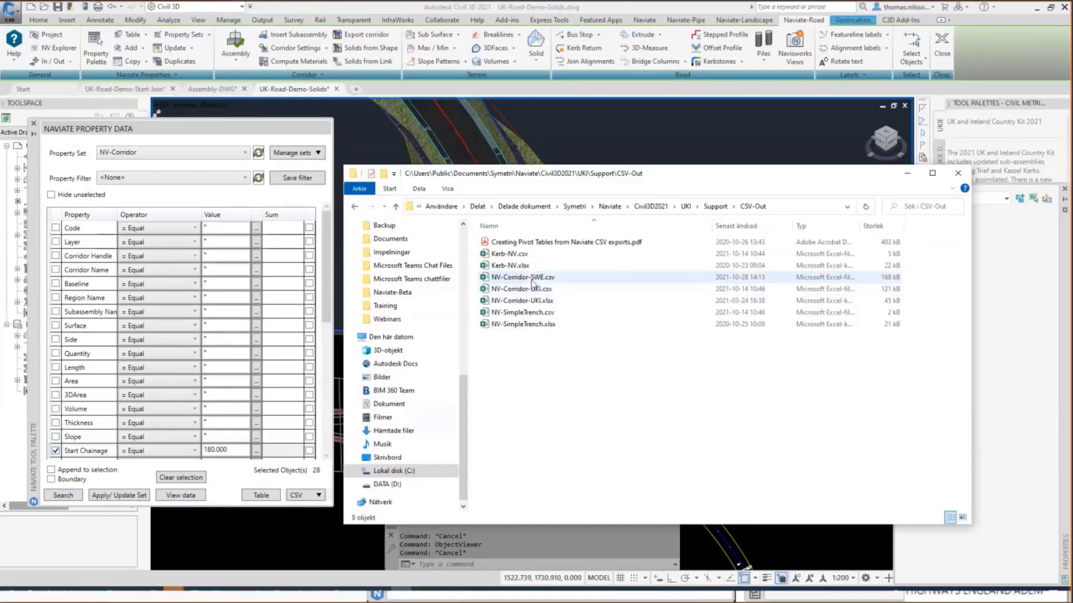
double_click(530, 277)
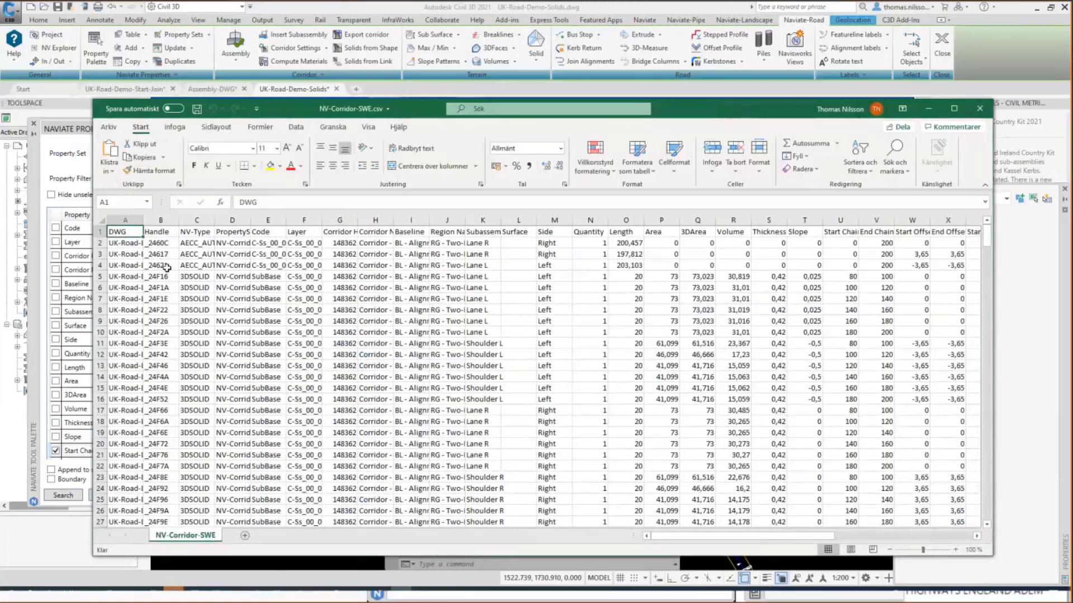
Examine the Handle, NV-Type, property set definition, Code and Layer columns of the exported corridor data.
click(161, 220)
click(196, 221)
click(232, 220)
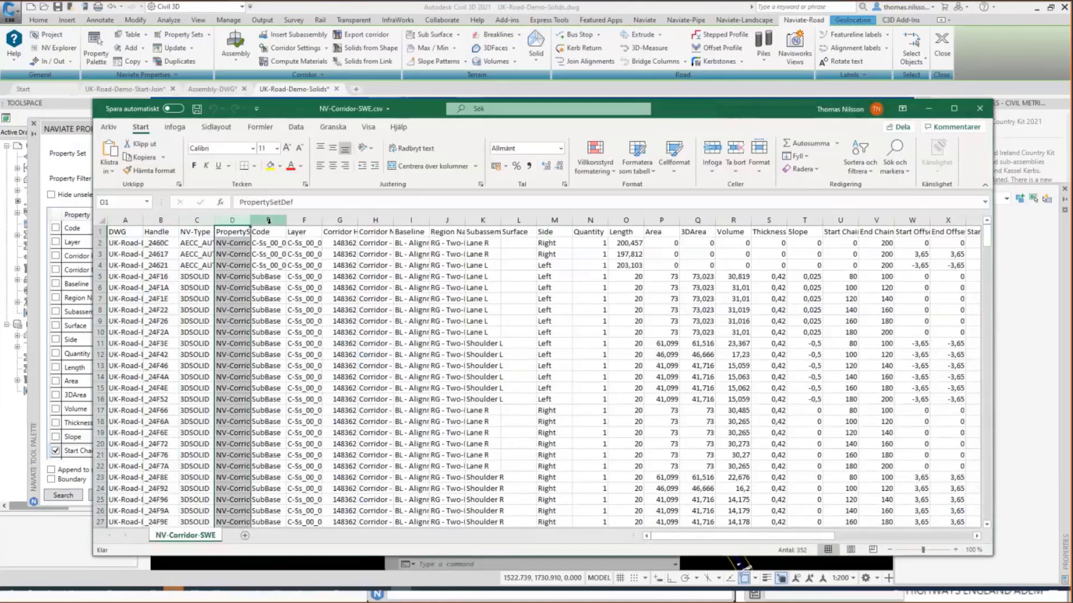
click(268, 220)
click(304, 221)
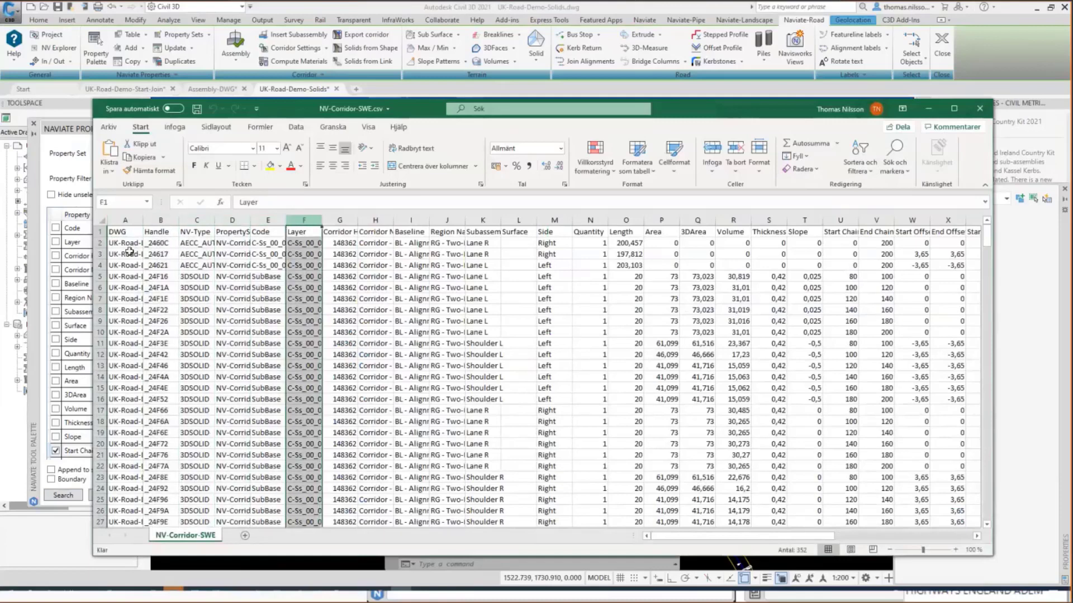
Examine the exported data rows and the Handle column in the corridor CSV.
drag(100, 243, 99, 316)
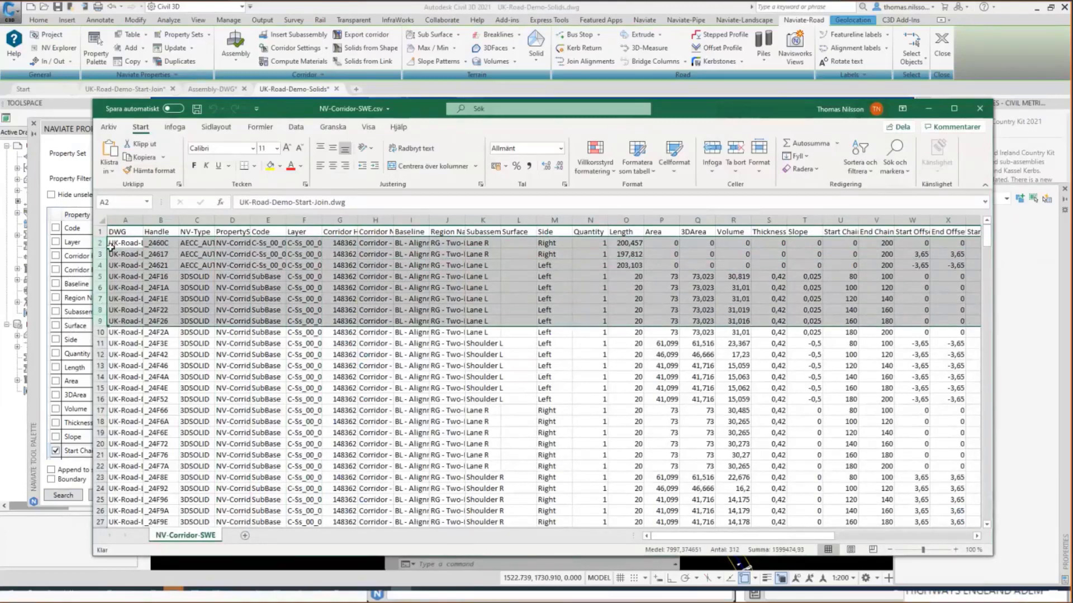
click(162, 224)
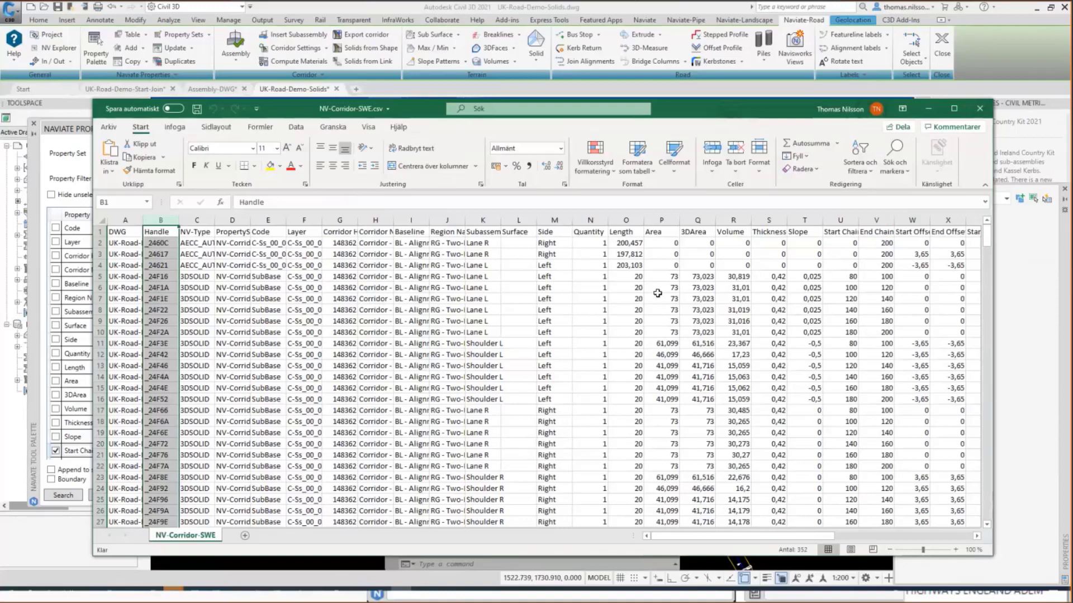
Close the corridor CSV and open the NV-Corridor-UKI.xlsx pivot workbook from the CSV-Out folder.
click(978, 112)
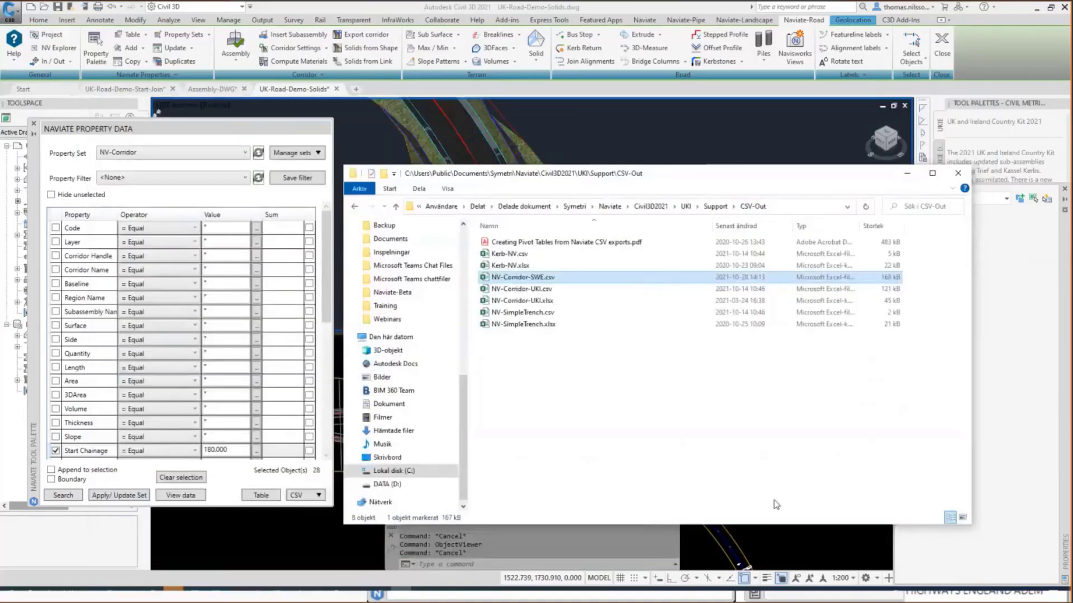
click(529, 302)
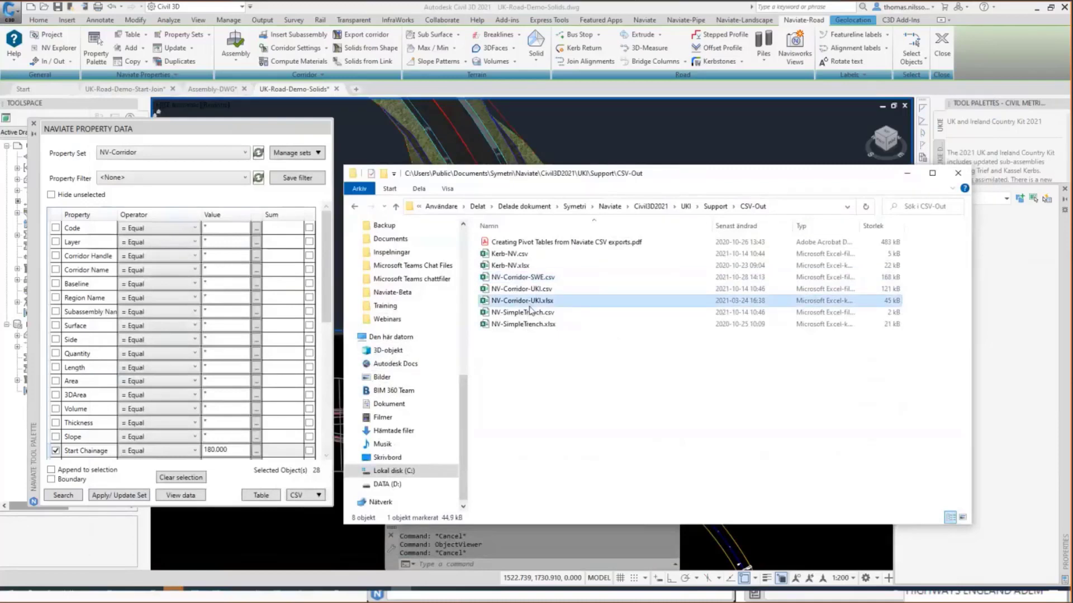
key(Return)
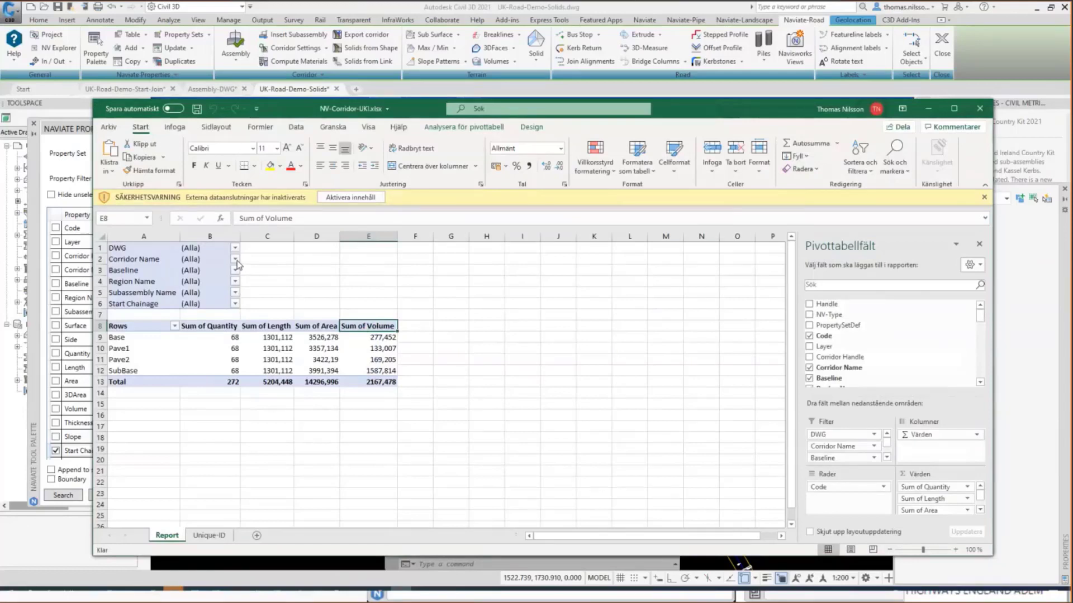
Filter the pivot report to Subassembly Name Lane L and Start Chainage 20.
click(235, 292)
click(131, 328)
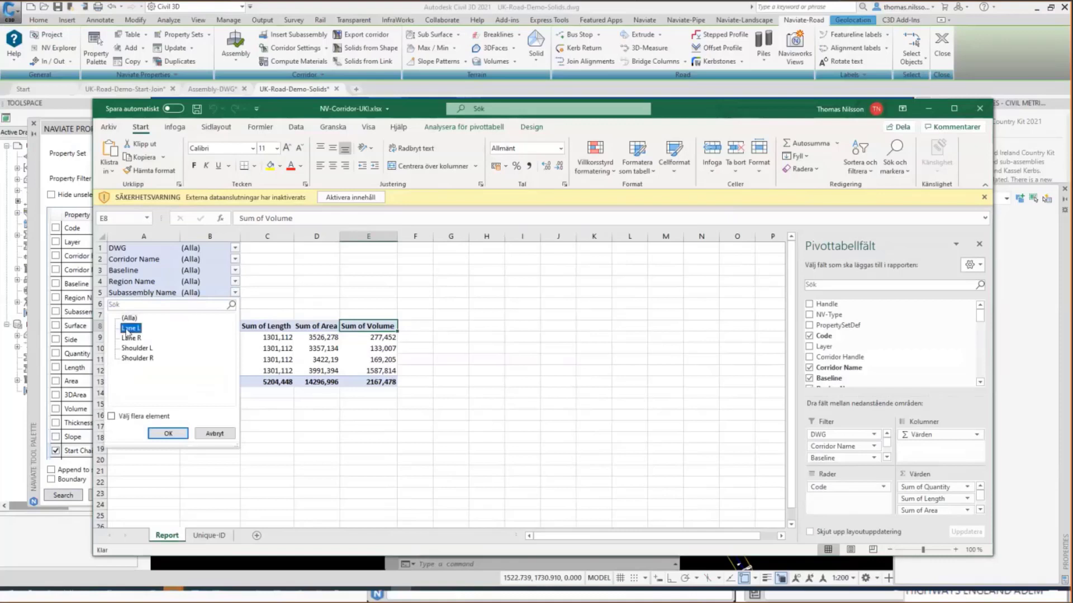
click(168, 433)
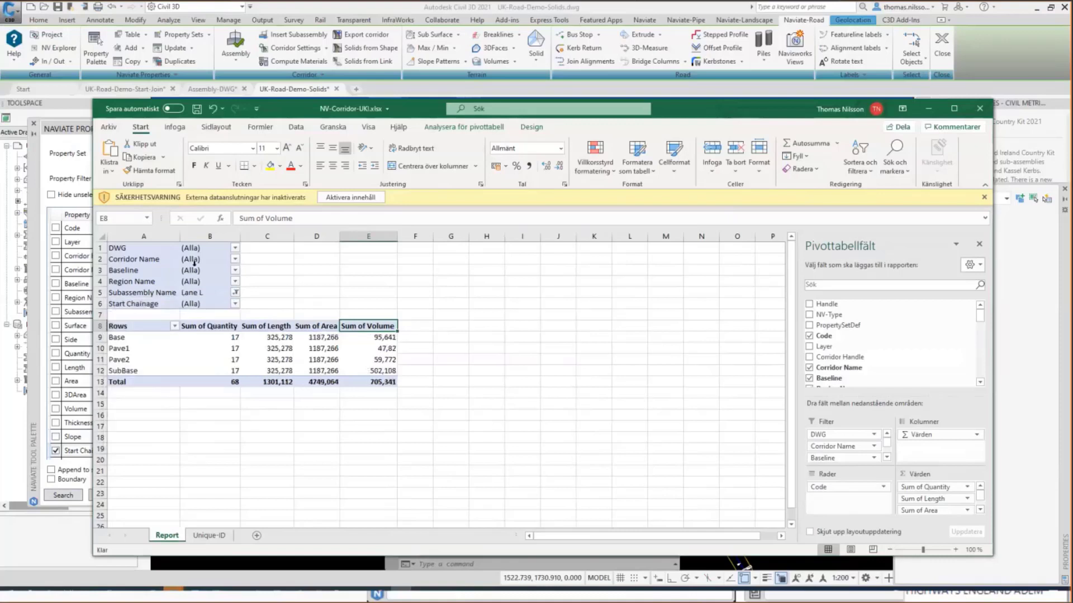
click(235, 304)
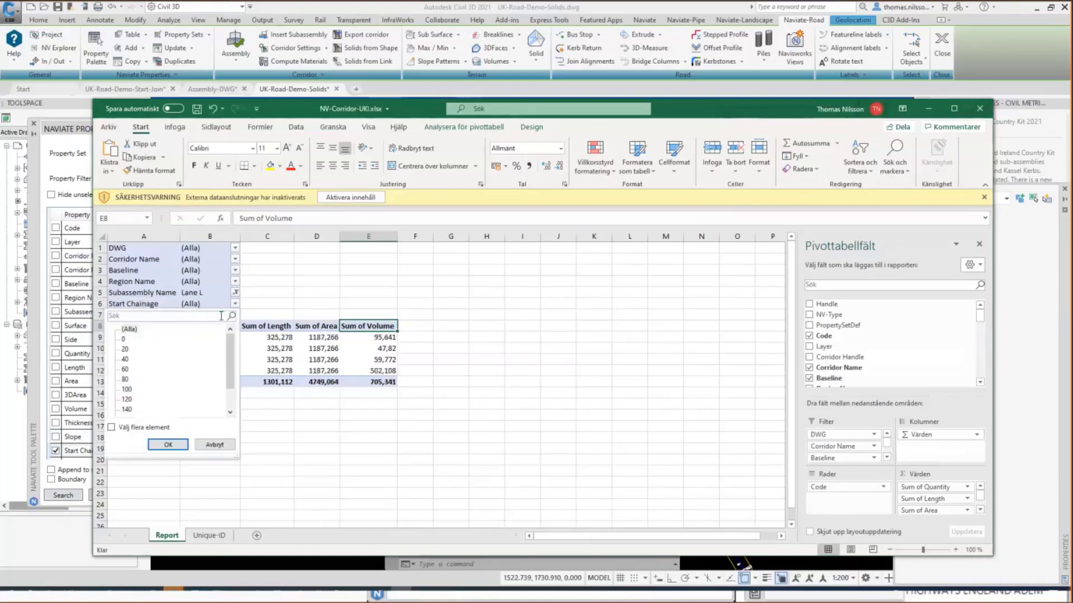
click(132, 350)
click(168, 445)
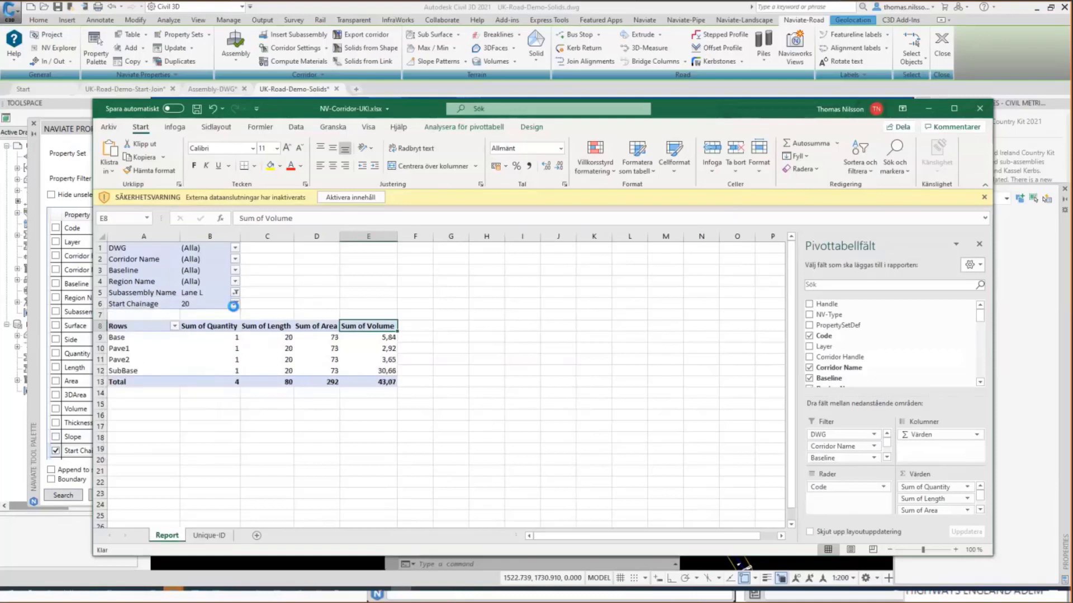
Reset the Start Chainage and Subassembly Name report filters to (Alla).
click(235, 303)
click(129, 330)
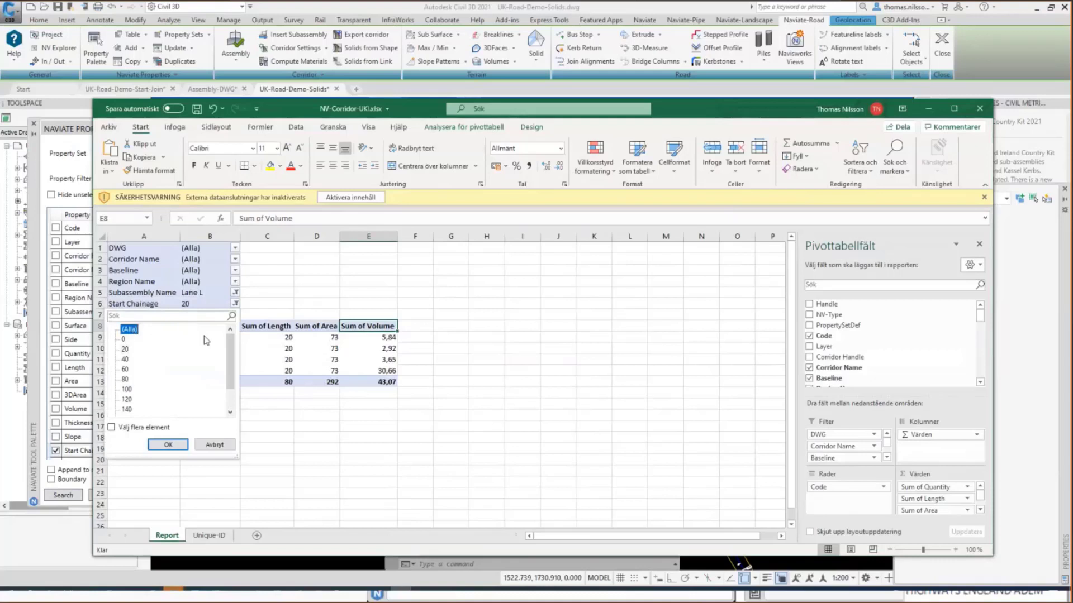
click(168, 445)
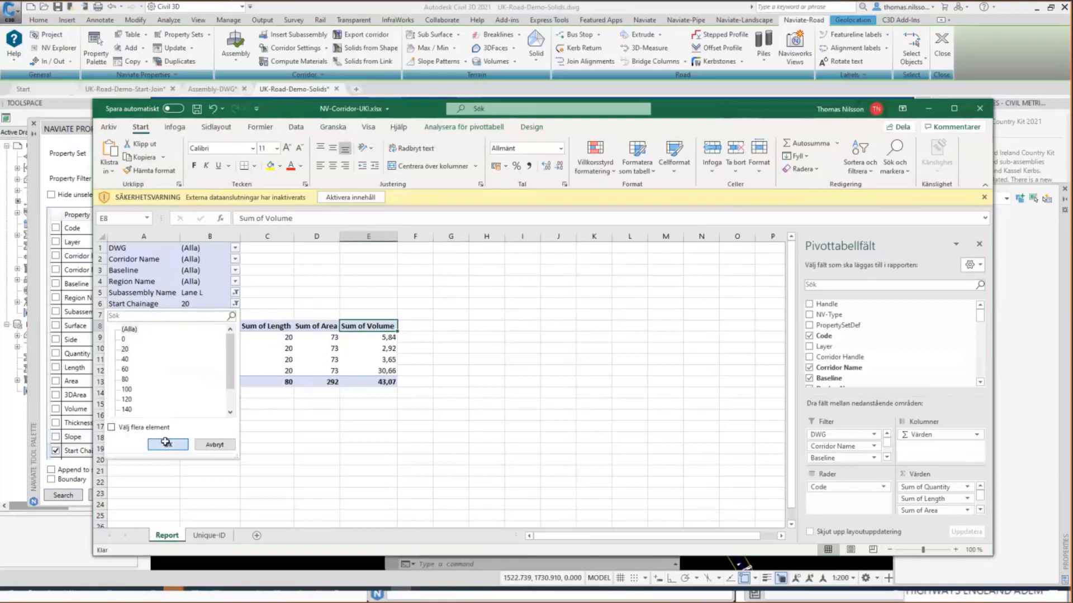
click(235, 292)
click(129, 318)
click(167, 434)
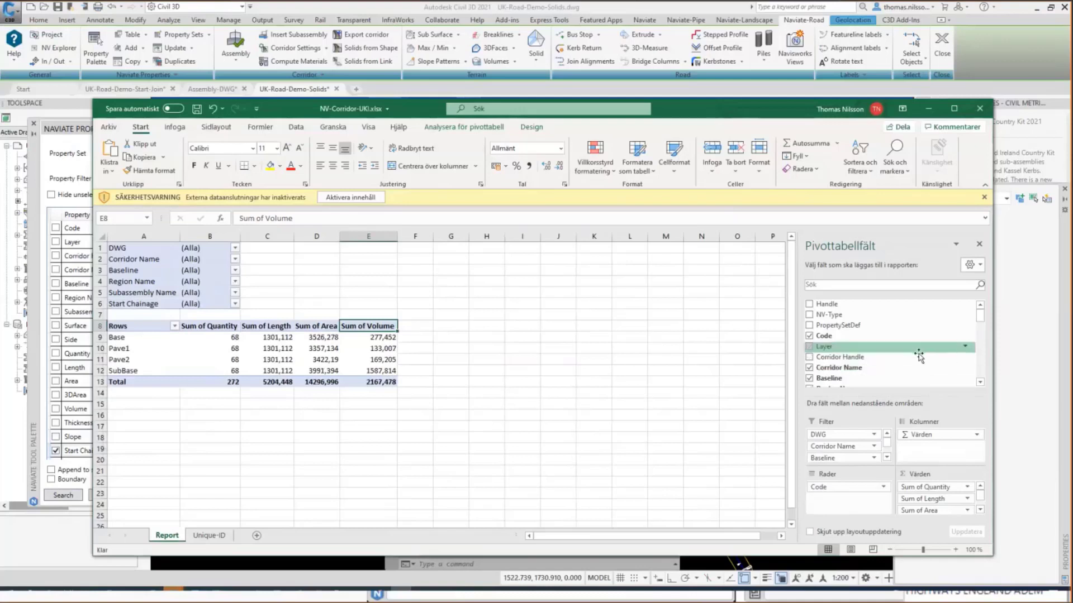
Move Subassembly Name from the pivot filters to the rows and nest it beneath Code.
scroll(870, 342, down, 2)
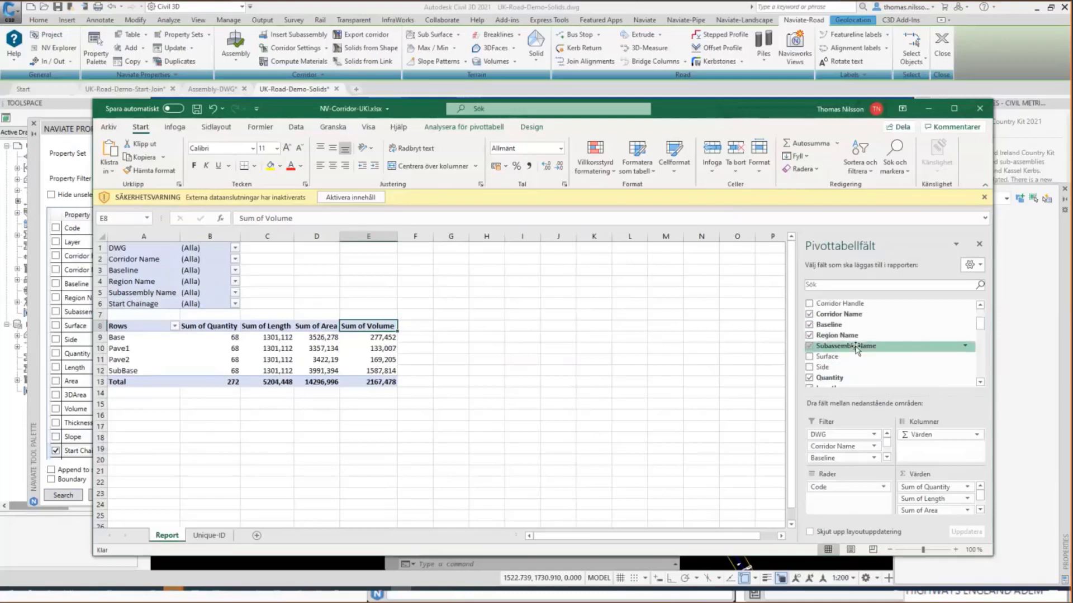
drag(832, 438, 841, 485)
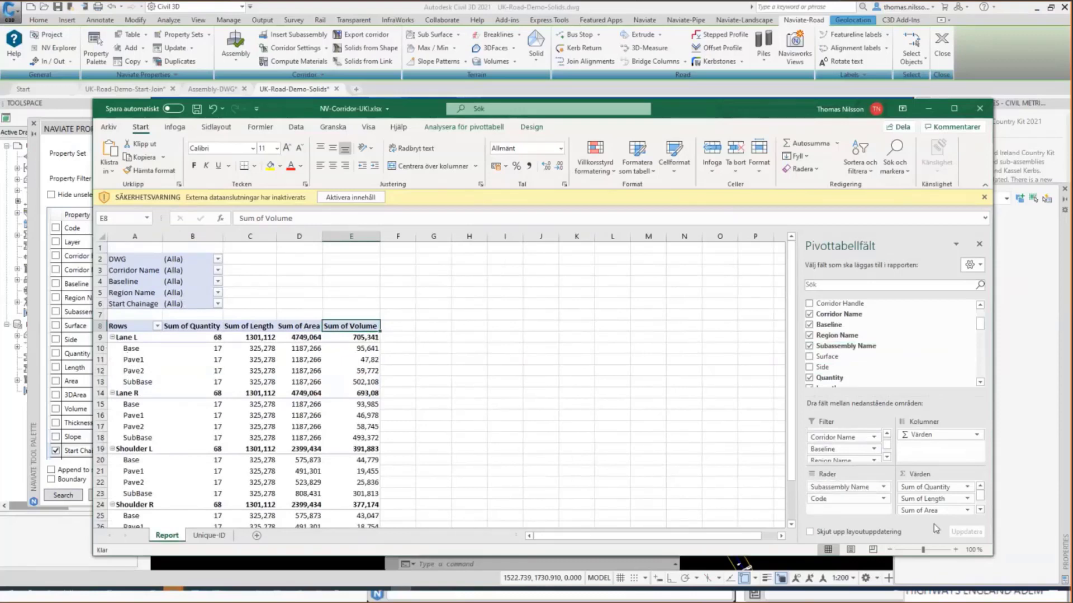
drag(817, 488, 869, 502)
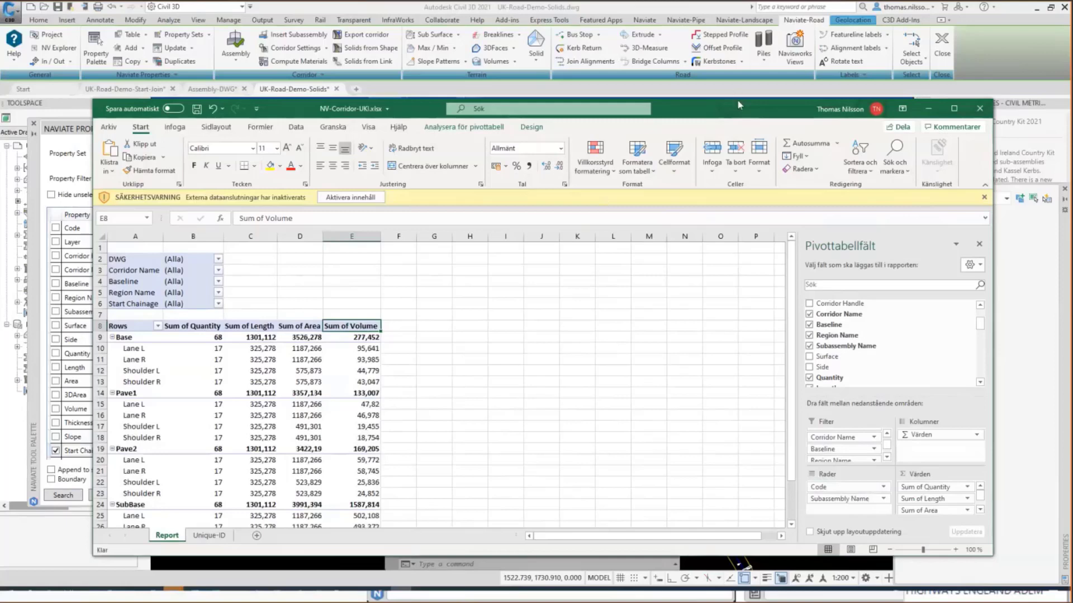
Close the NV-Corridor-UKI.xlsx workbook without saving and minimize the CSV-Out folder window.
drag(738, 109, 752, 48)
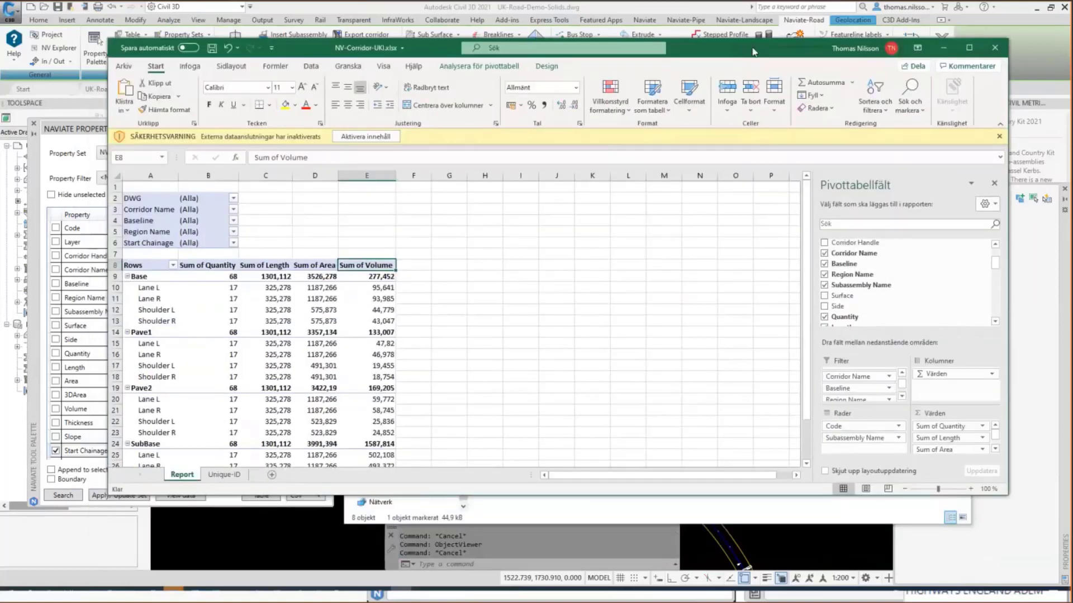
click(995, 51)
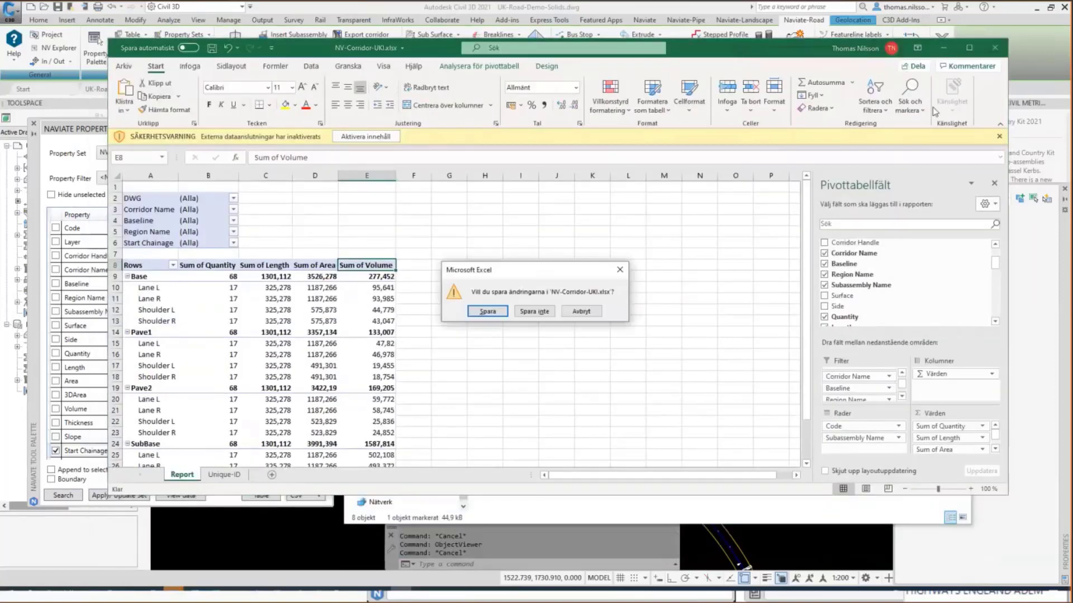
click(540, 312)
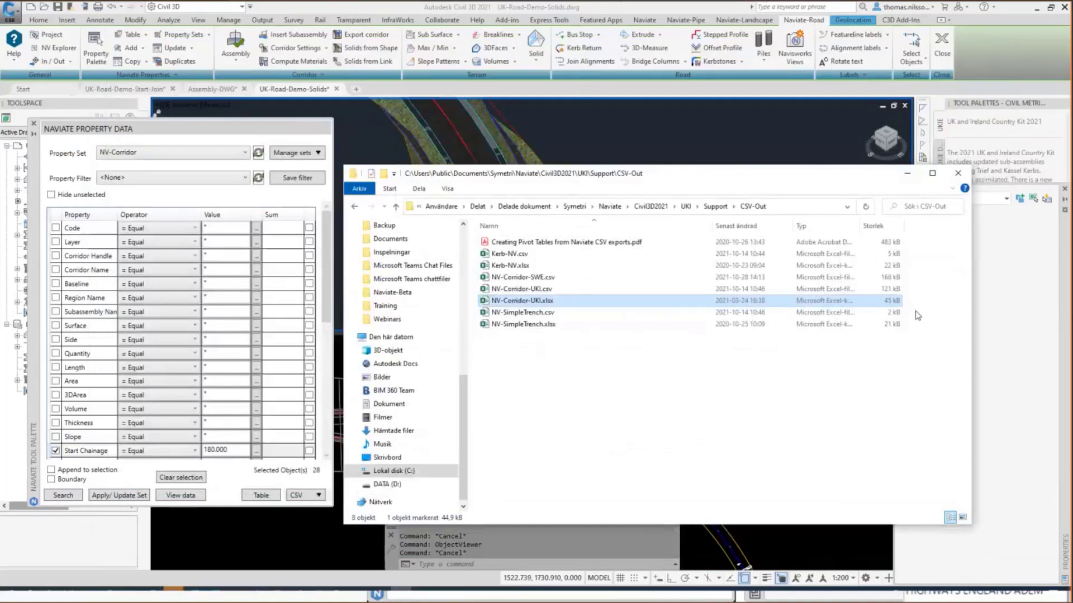
click(907, 173)
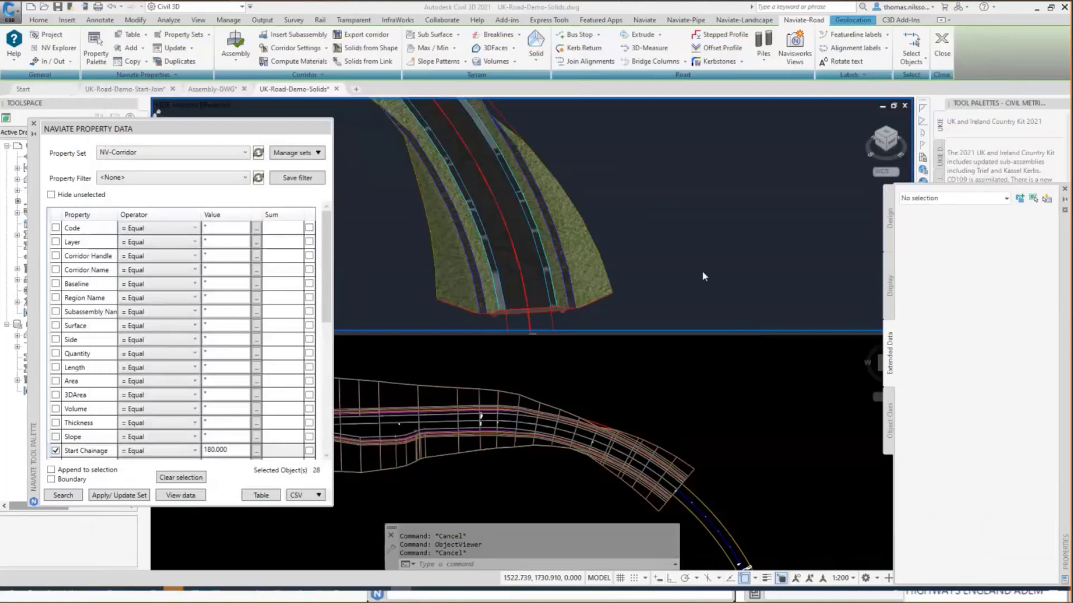
Close the UK-Road-Demo-Solids drawing in Civil 3D.
mouse_move(702, 271)
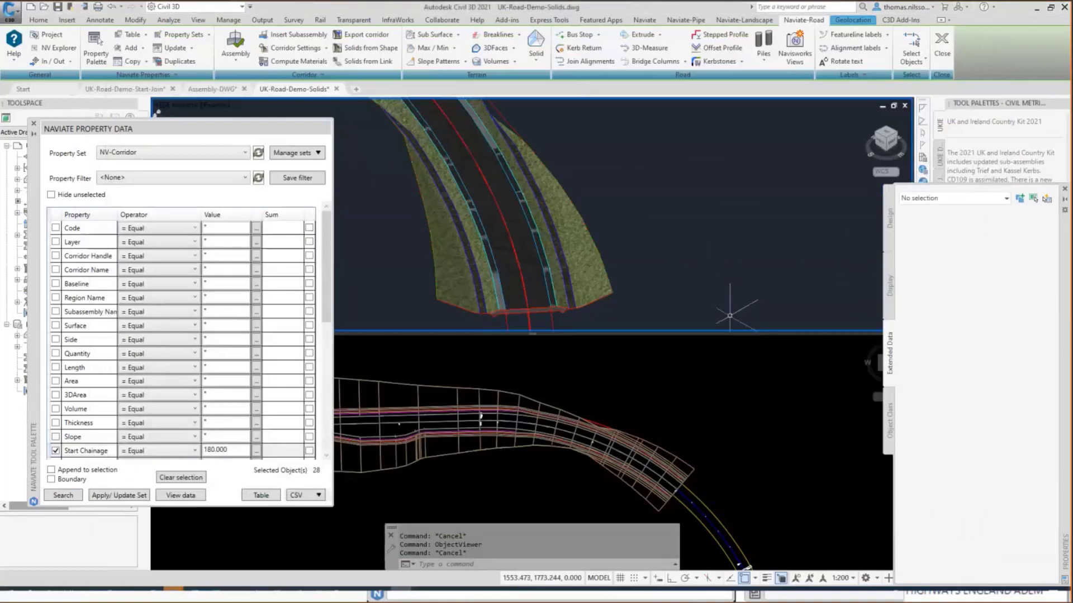
mouse_move(333, 98)
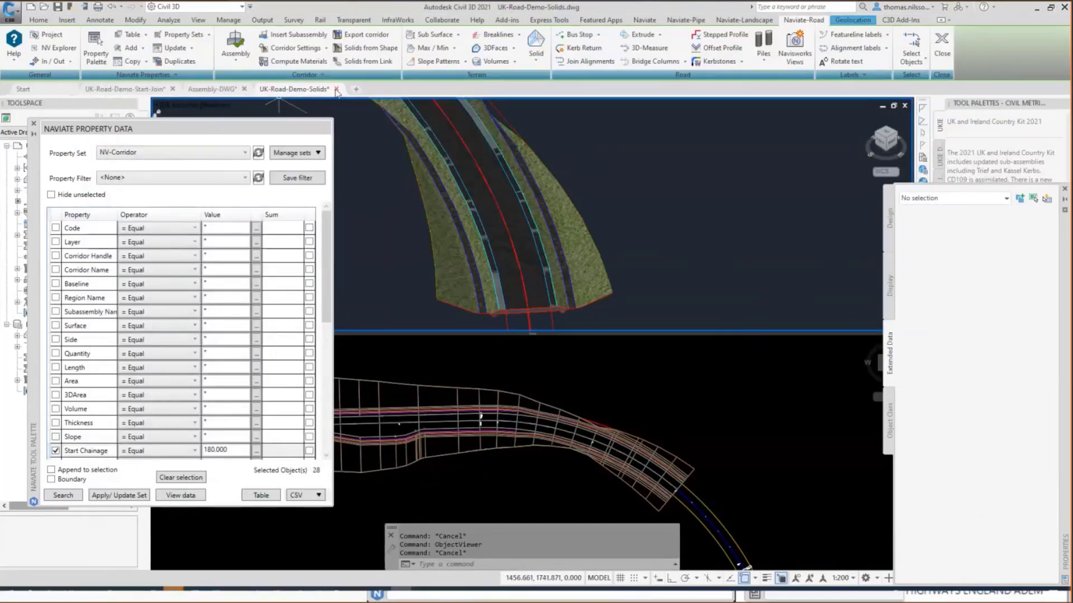
click(336, 90)
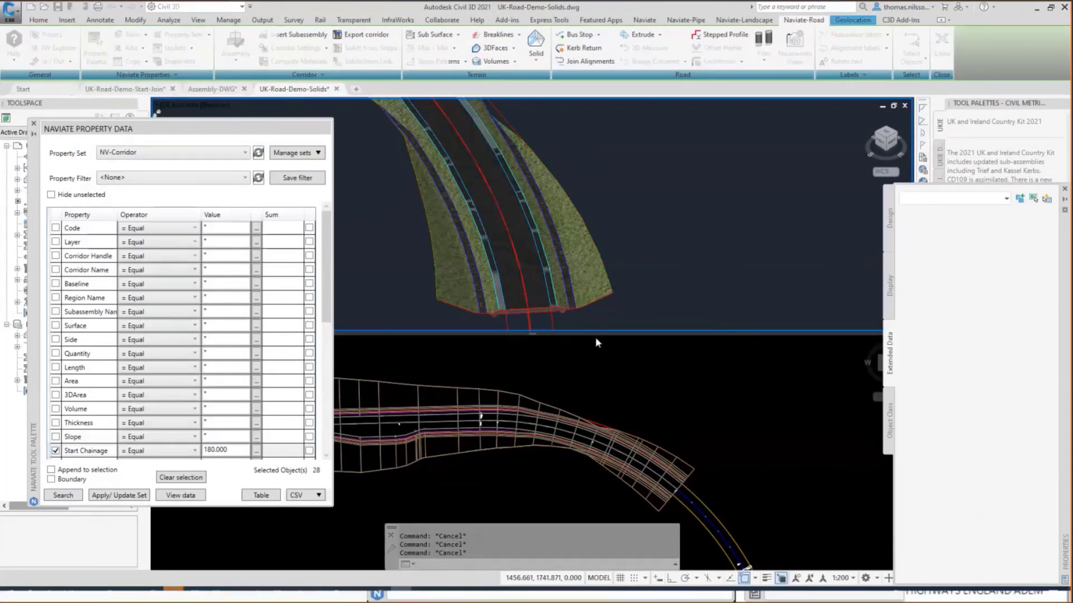
click(583, 323)
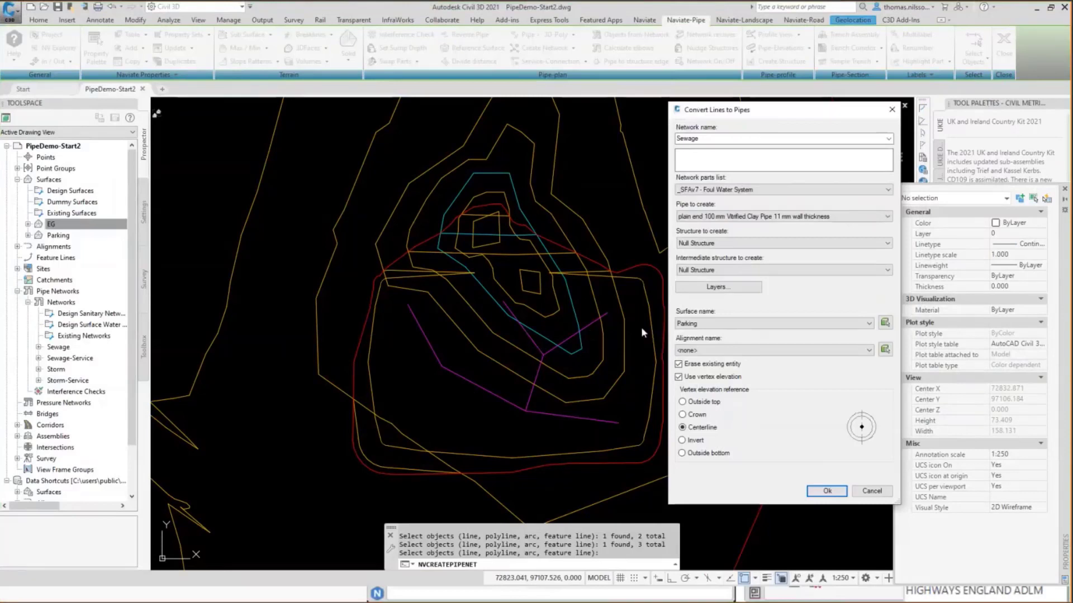
Choose the Sewage network and the _SFAv7 - Foul Water System parts list for the line-to-pipe conversion.
click(888, 139)
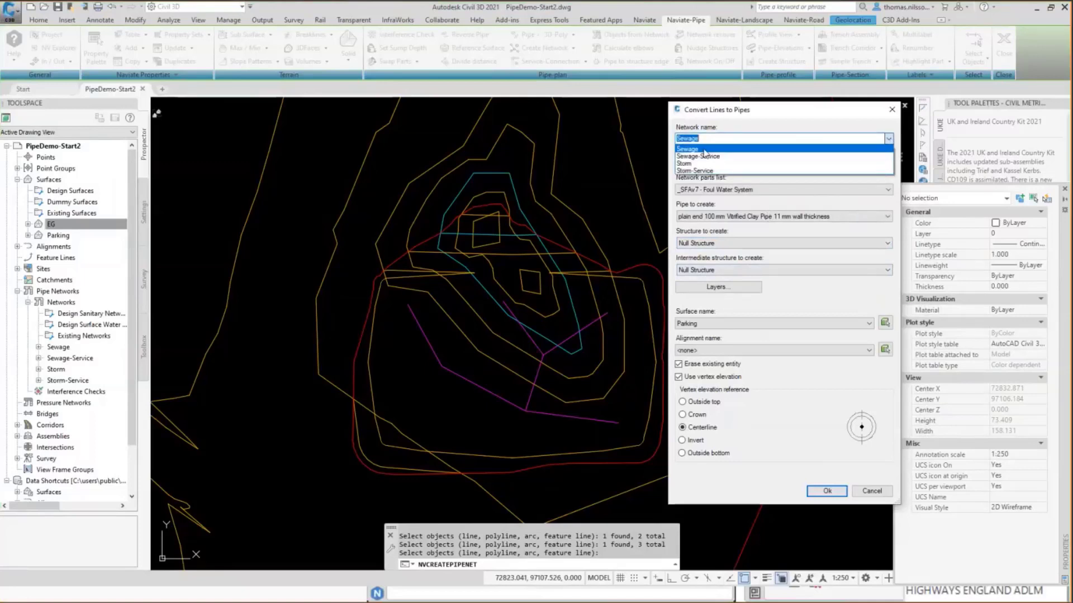
click(703, 150)
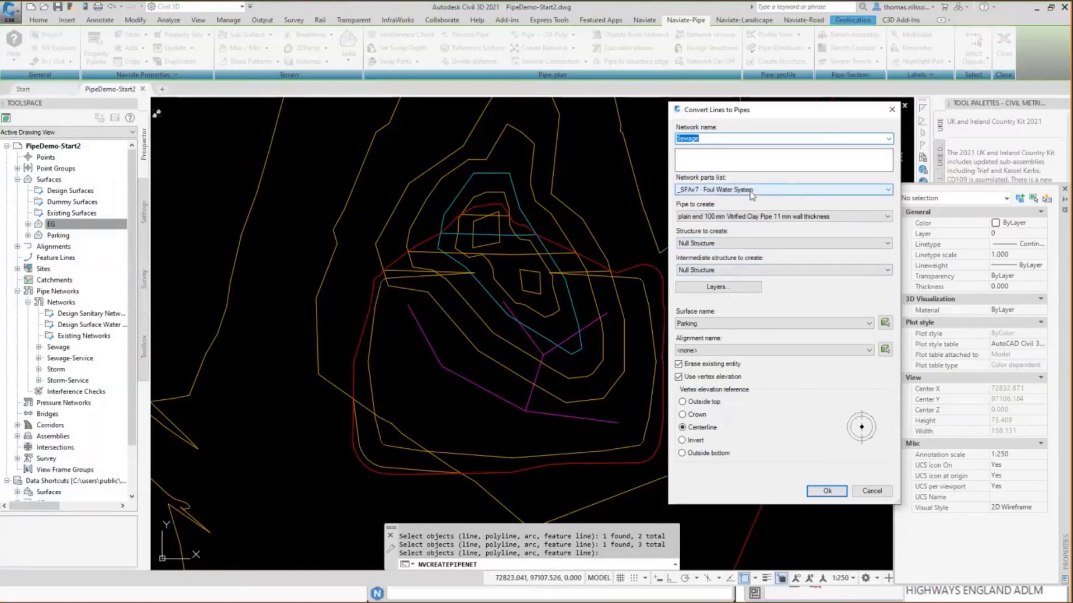
click(752, 191)
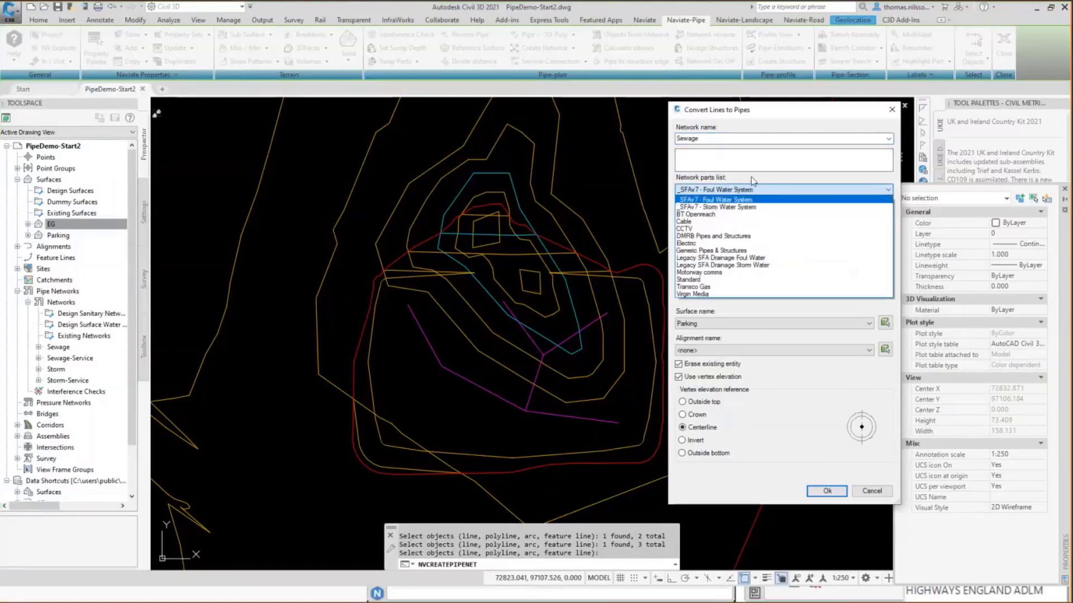
click(723, 200)
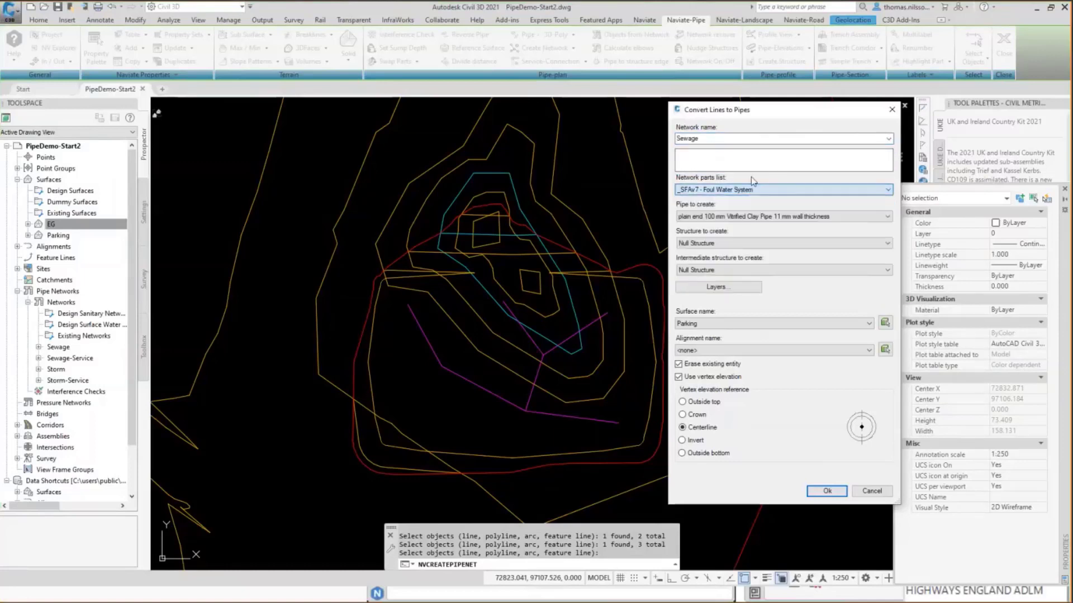
Set the pipe to create to 225 mm Concrete Pipe.
click(688, 217)
click(681, 228)
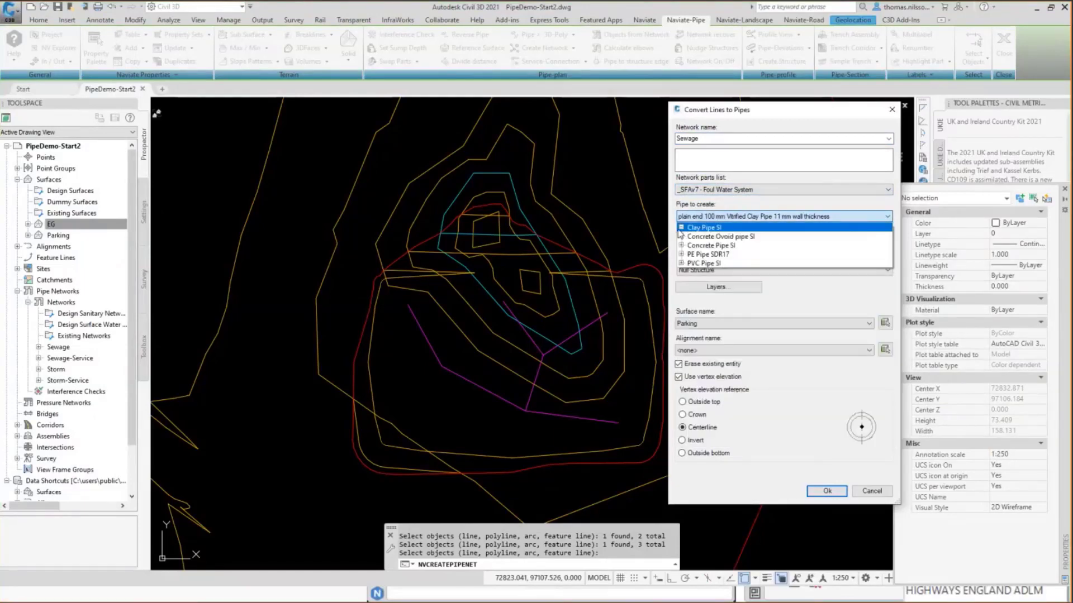
click(681, 246)
click(726, 255)
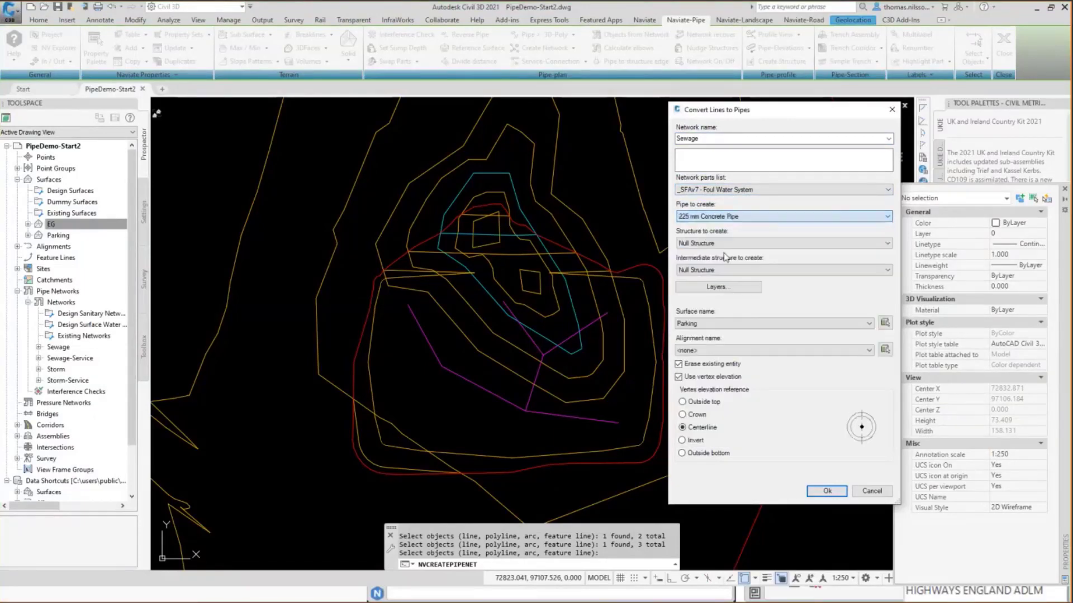
Set both the structure and the intermediate structure to 1,500 dia 750 h reducer Type 1A Manhole (L) (B.8).
click(734, 244)
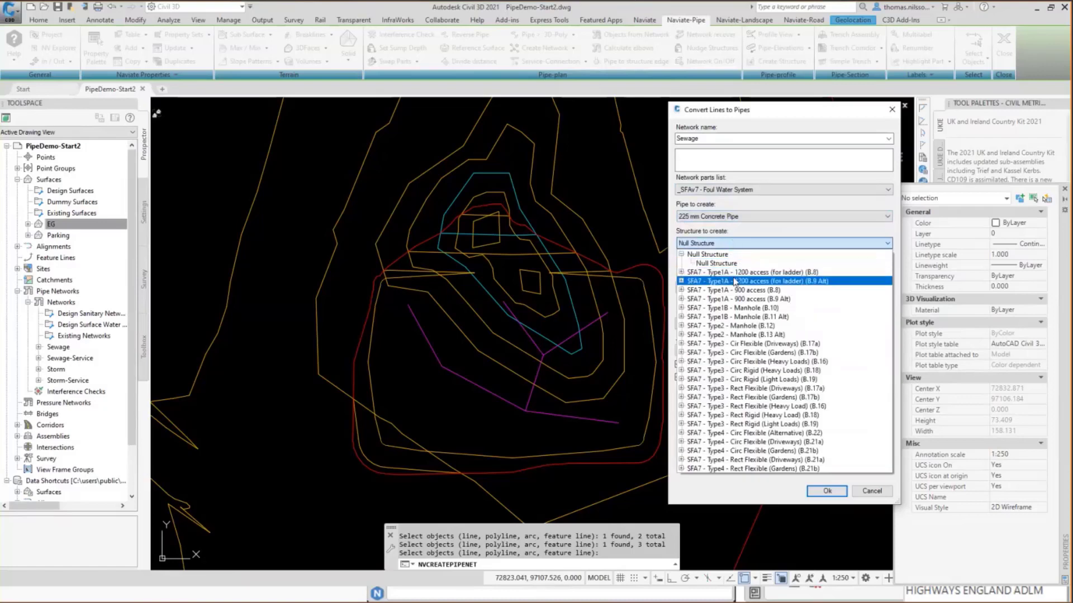
click(681, 272)
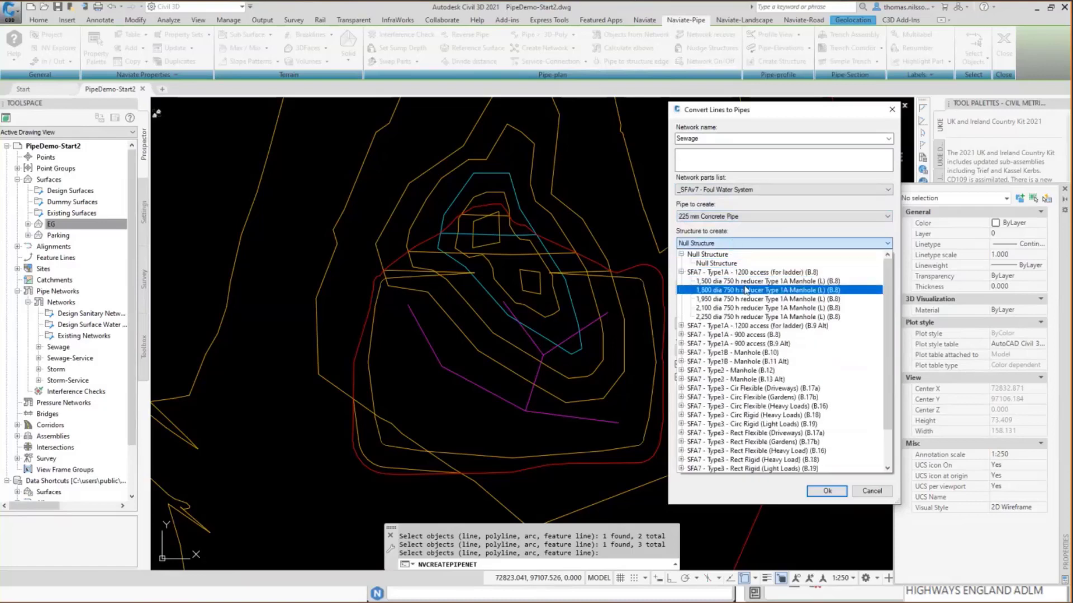
click(726, 281)
click(725, 270)
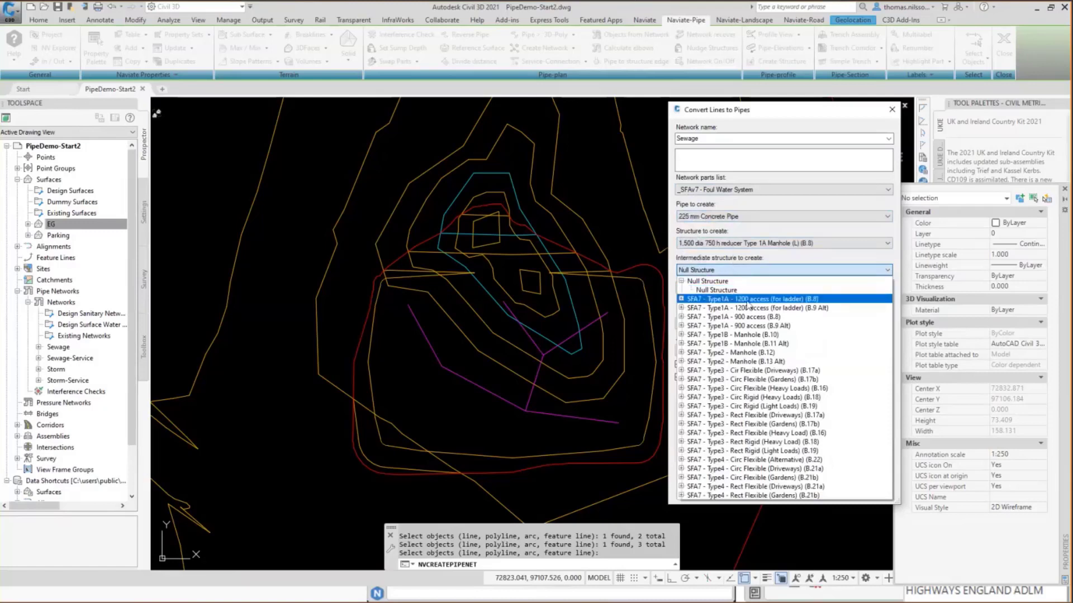
click(747, 301)
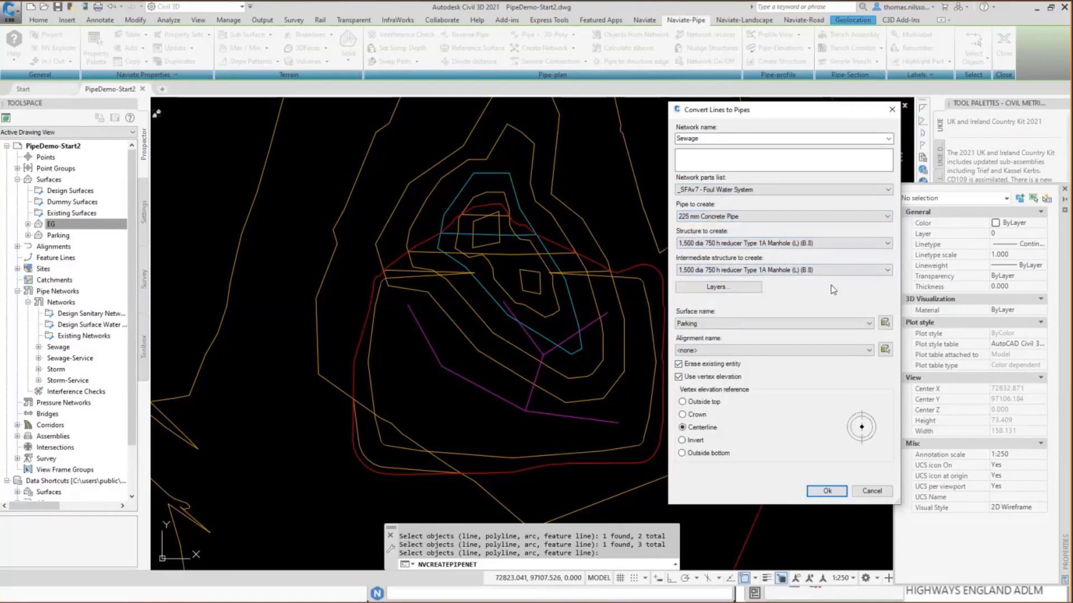
click(887, 270)
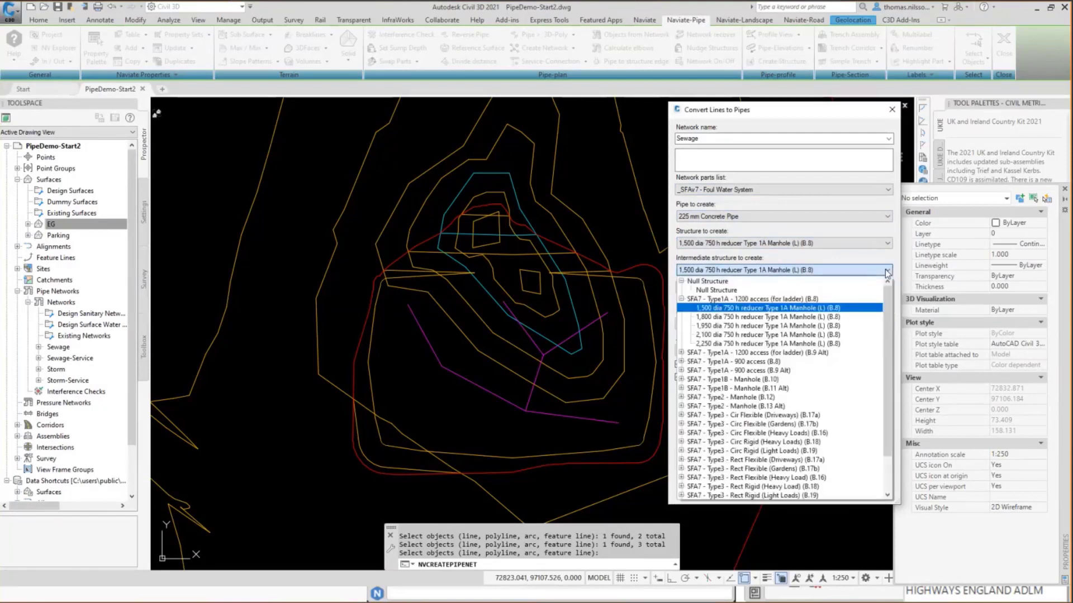
click(806, 121)
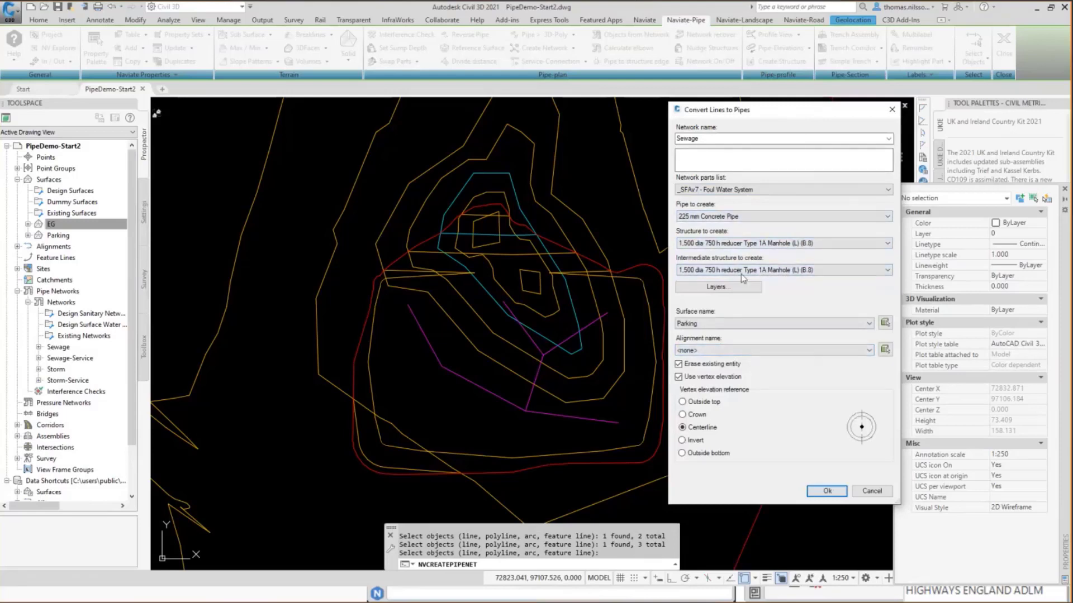
Reference the EG surface, turn off vertex elevation use, and convert the selected lines to the Sewage pipe network.
click(732, 323)
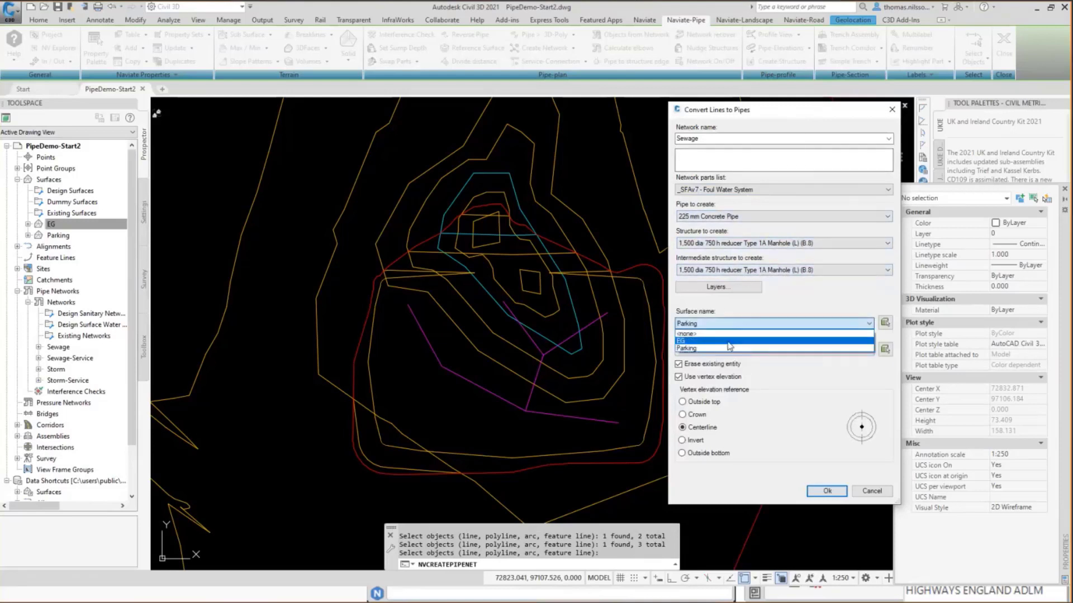
click(728, 342)
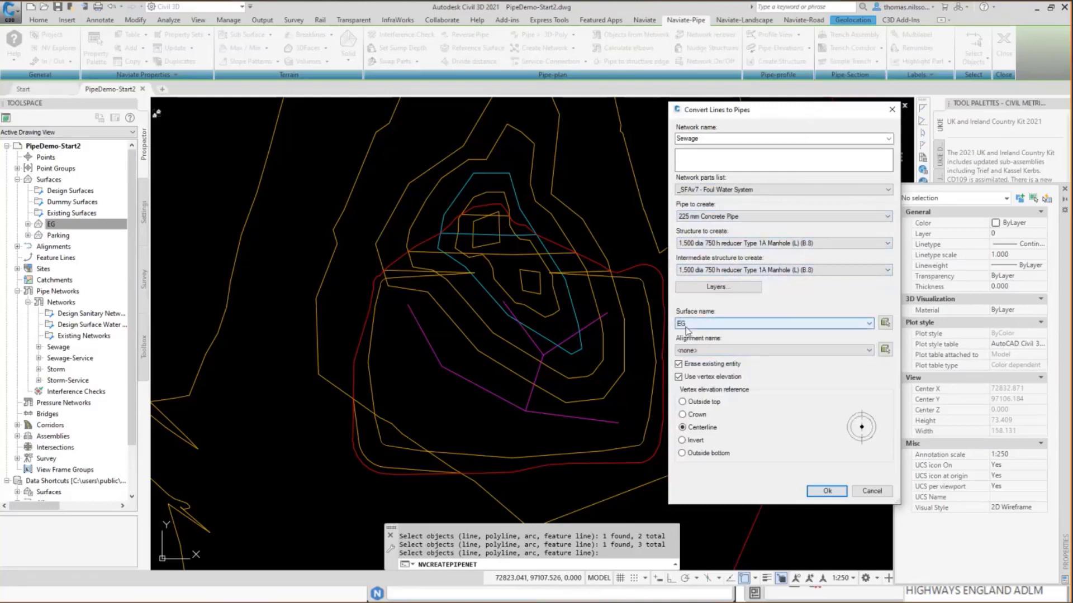
click(678, 377)
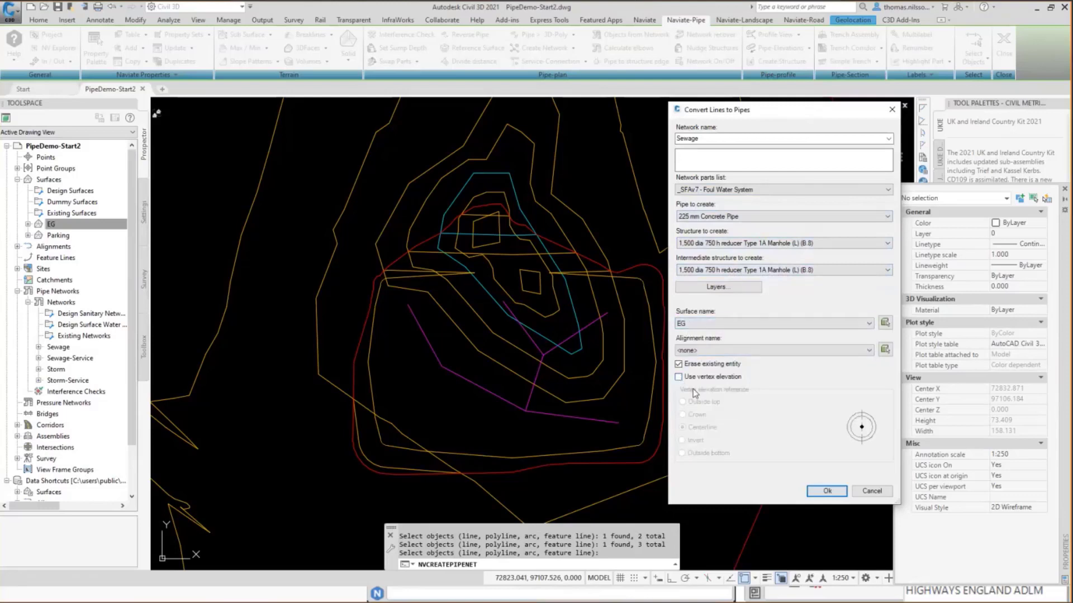
click(826, 491)
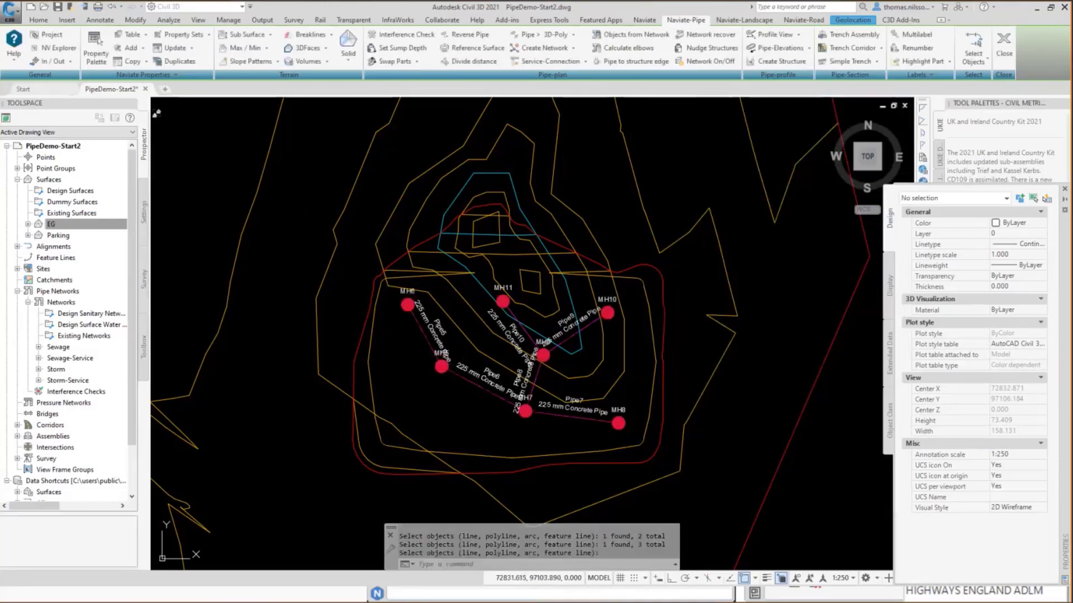
Set the drawing's annotation scale to 1:100.
scroll(531, 358, up, 2)
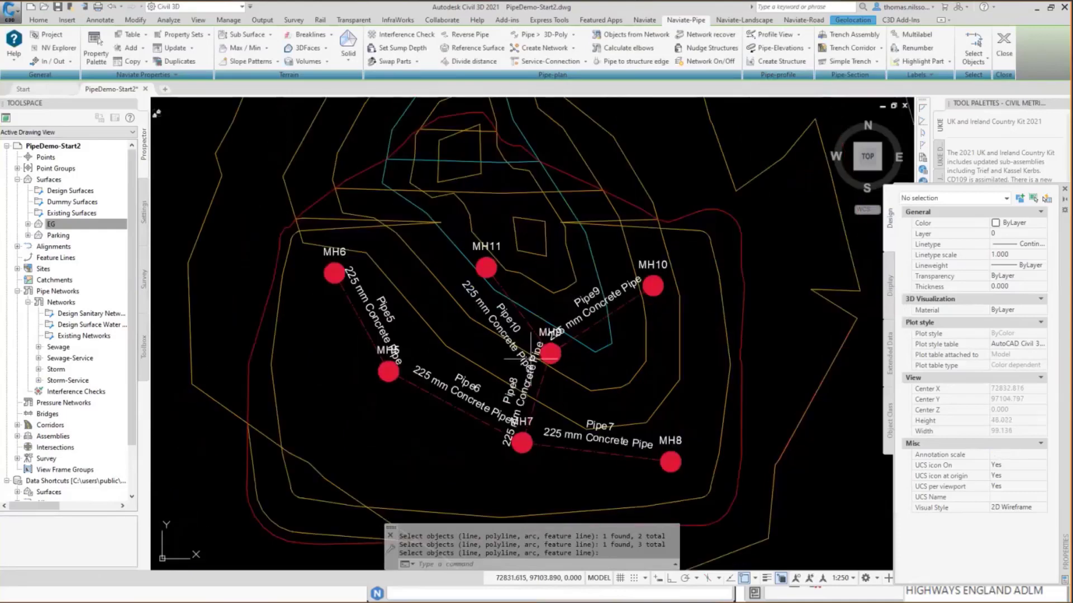
mouse_move(531, 358)
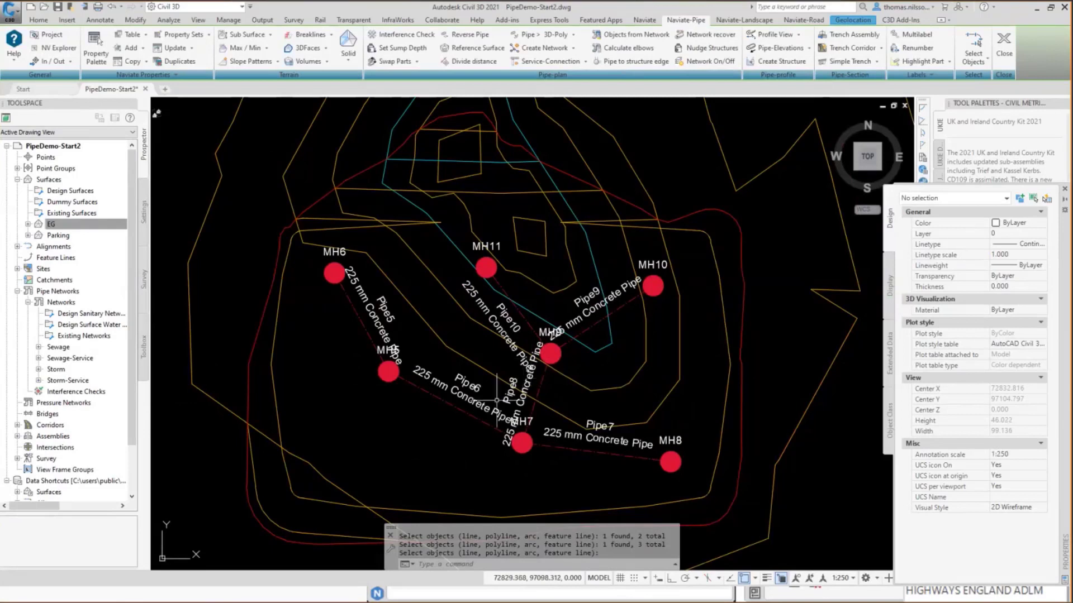
click(853, 579)
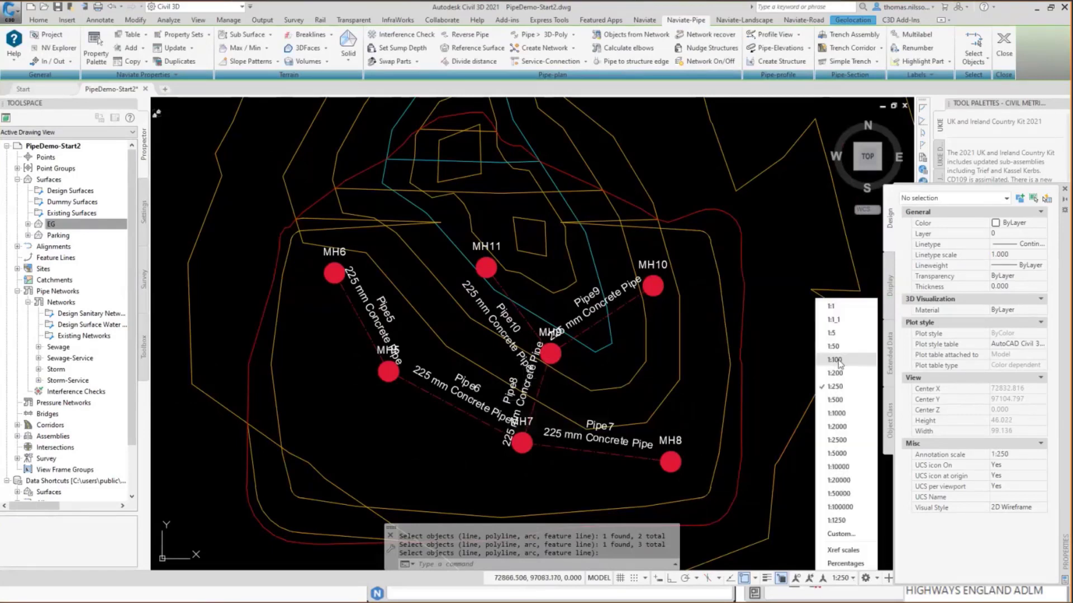
click(839, 362)
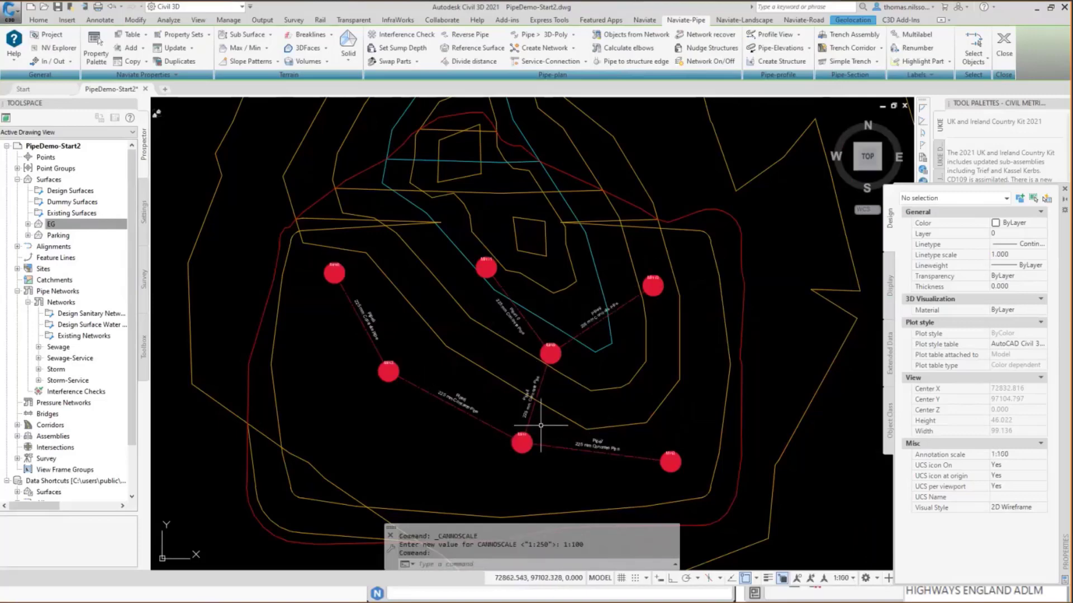
Add a spanning pipe label covering the run from manhole MH6 to MH8, placed on the pipe between MH5 and MH7.
scroll(337, 351, up, 2)
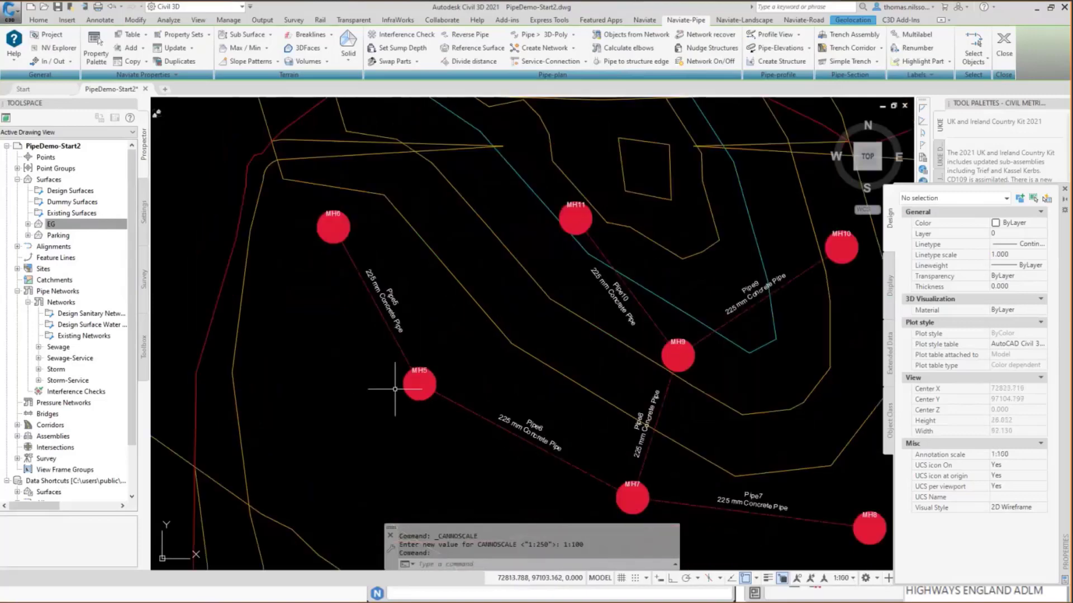
middle_drag(478, 381, 428, 352)
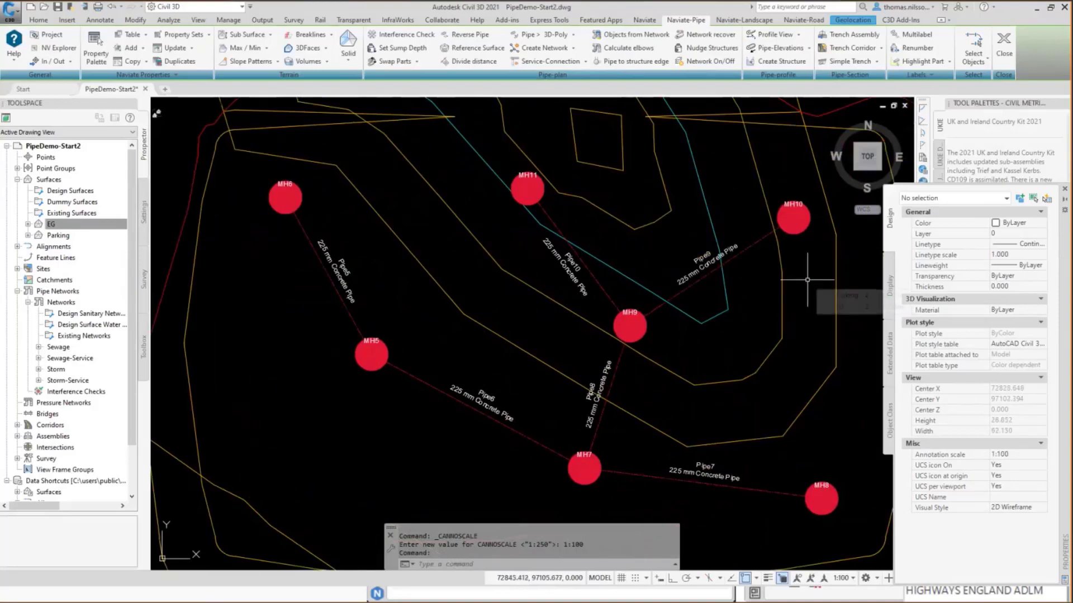
click(935, 75)
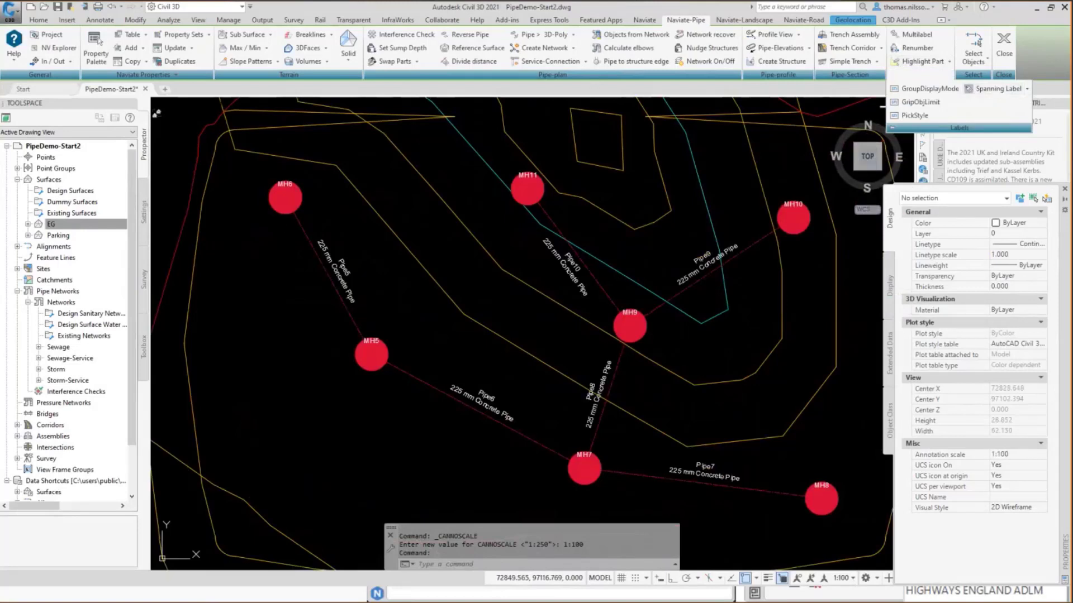
click(998, 88)
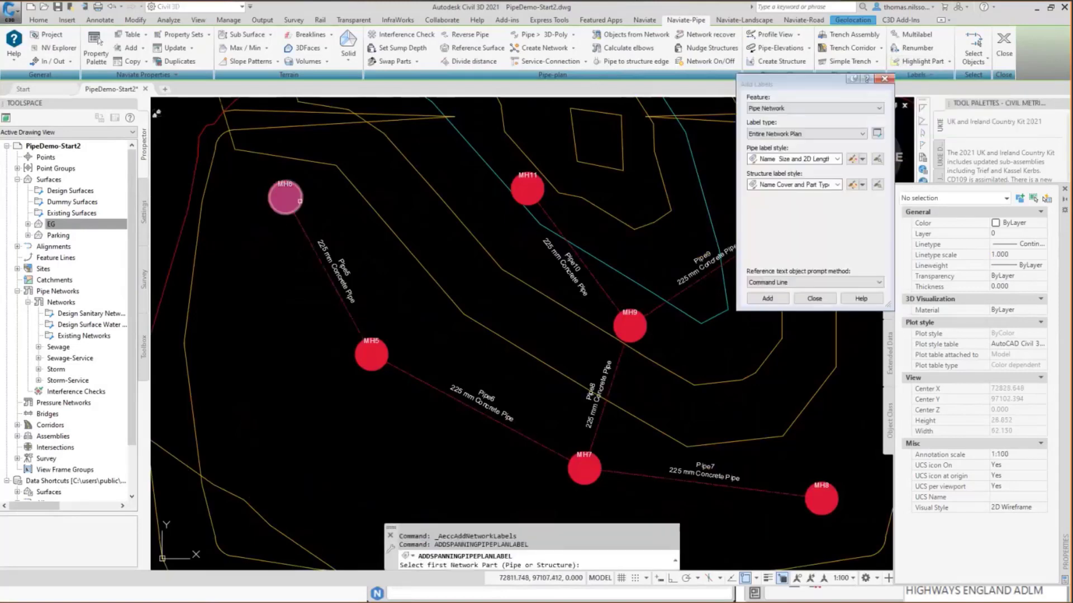
click(300, 201)
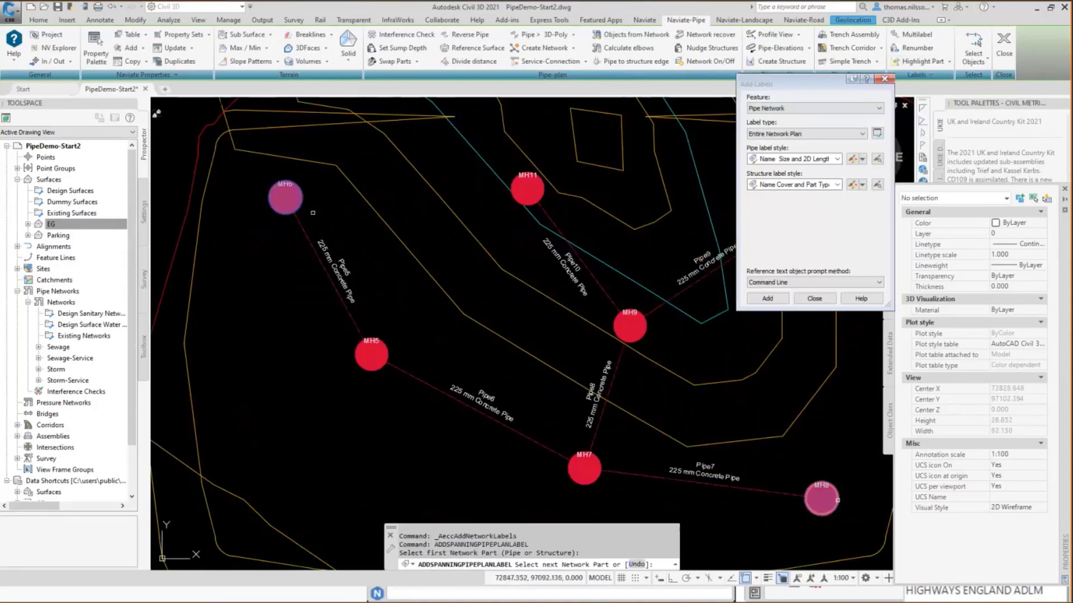
click(838, 501)
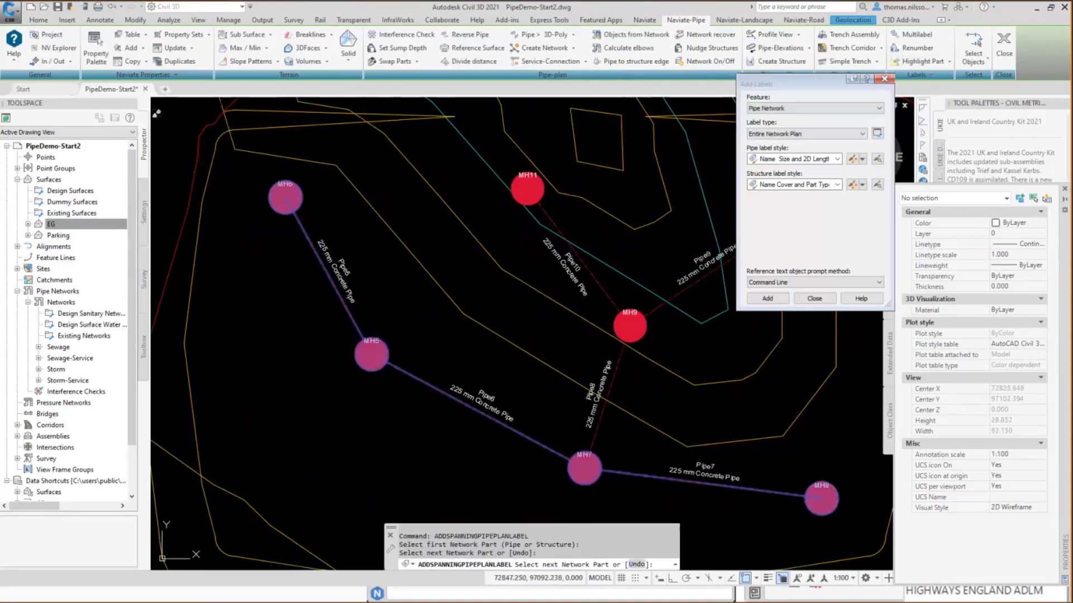
key(Return)
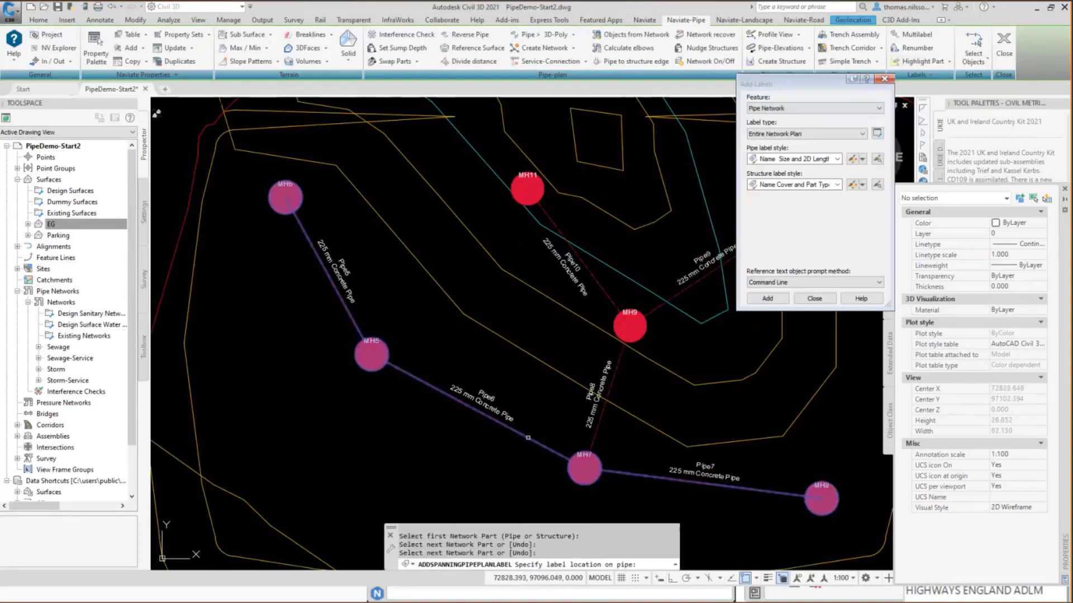
click(525, 434)
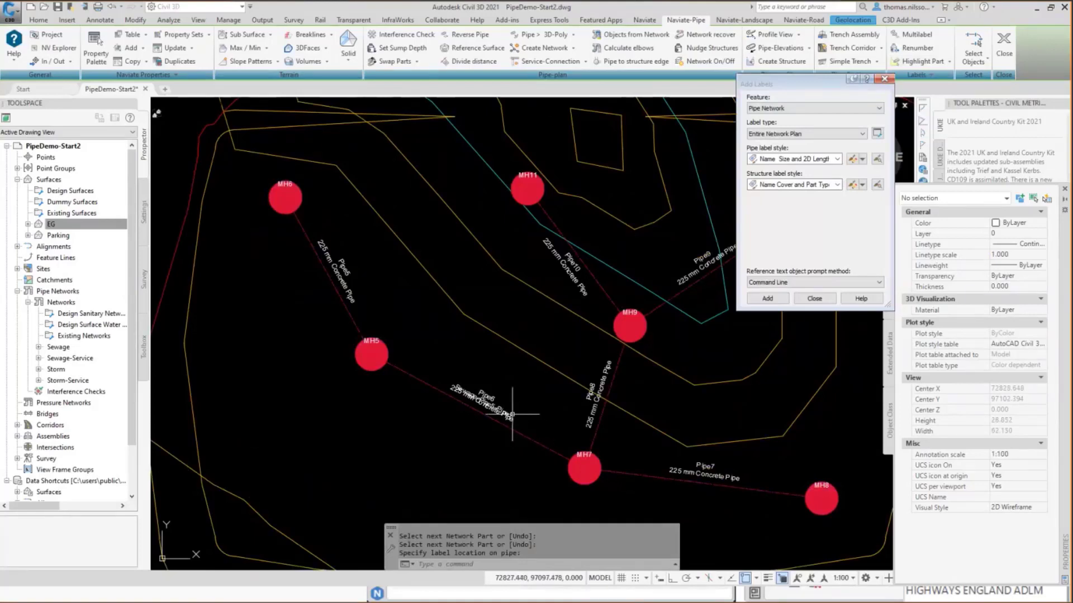
Move the spanning label off the pipe to the open area above it, and finish adding labels.
click(513, 414)
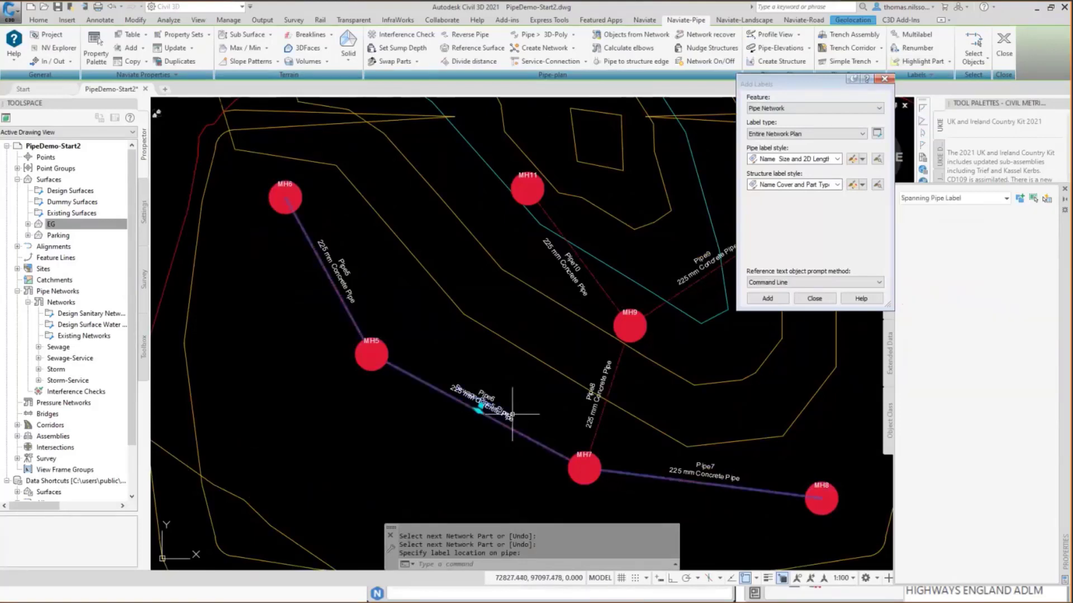
click(479, 410)
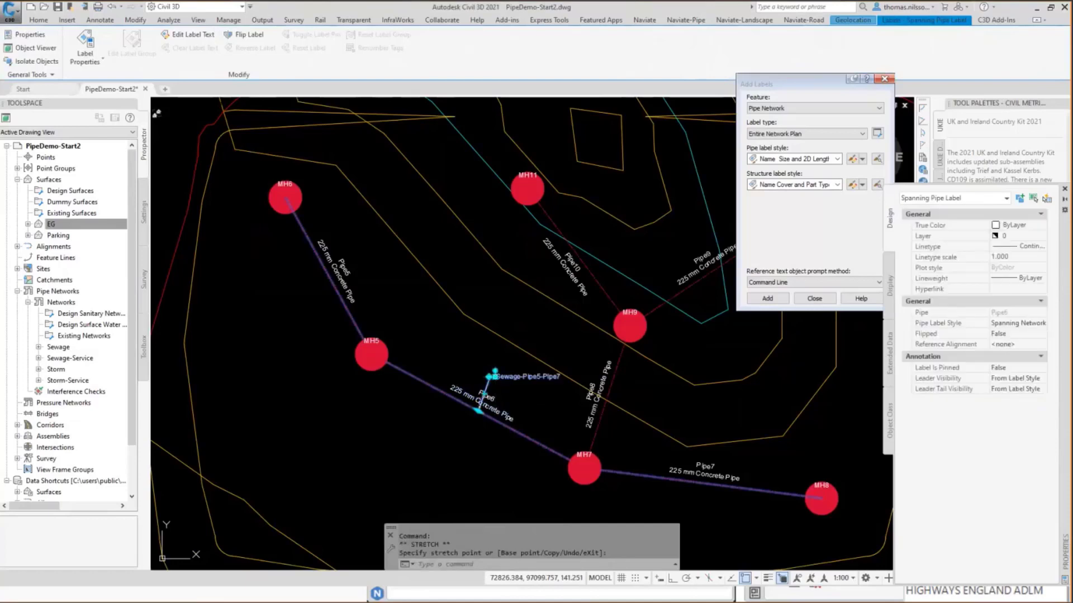
key(Escape)
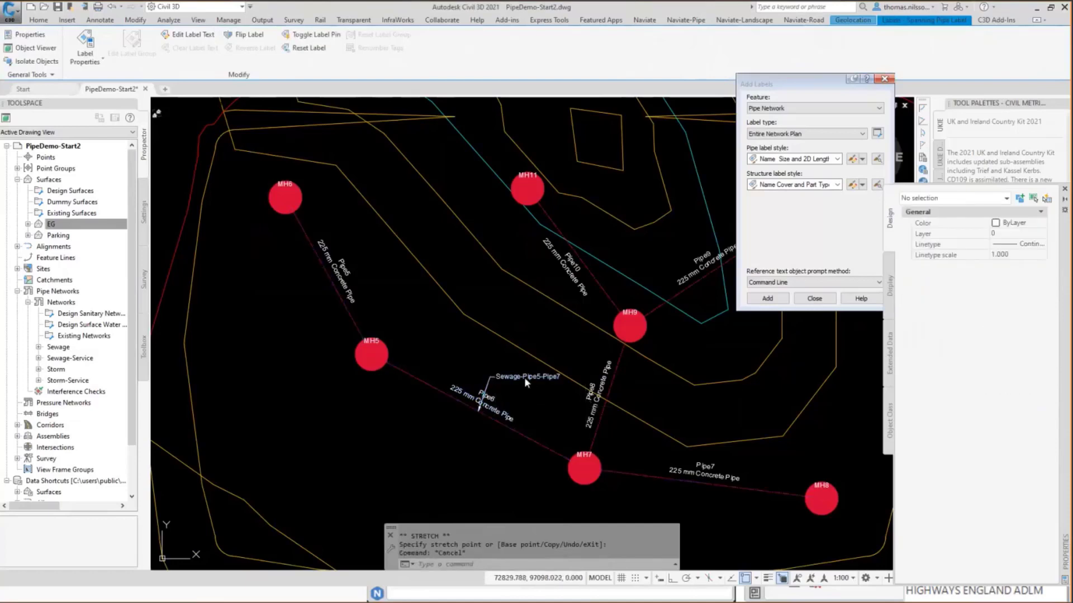
click(524, 376)
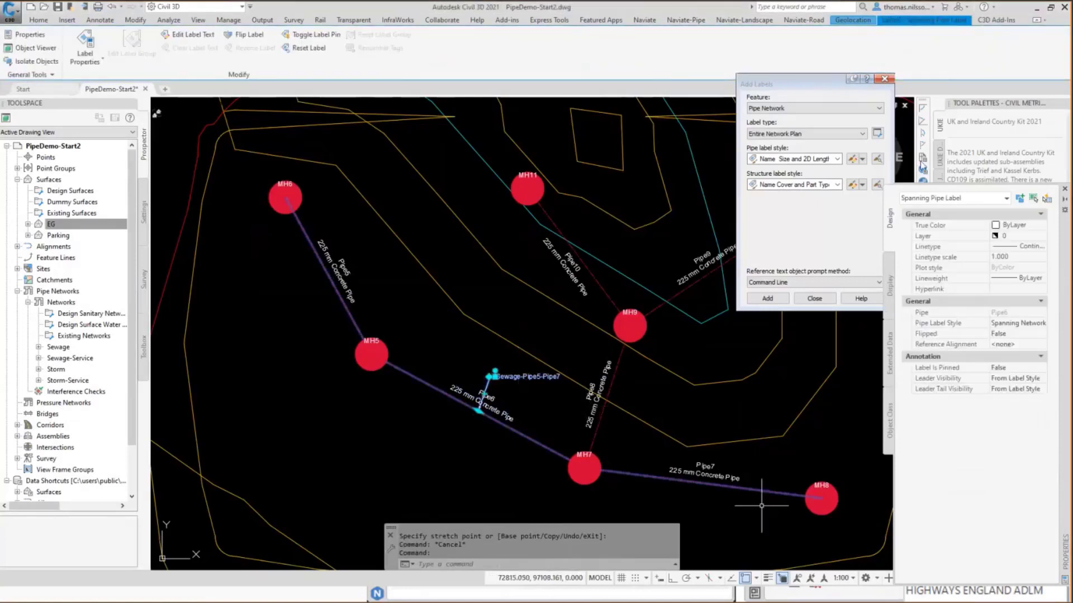
click(884, 79)
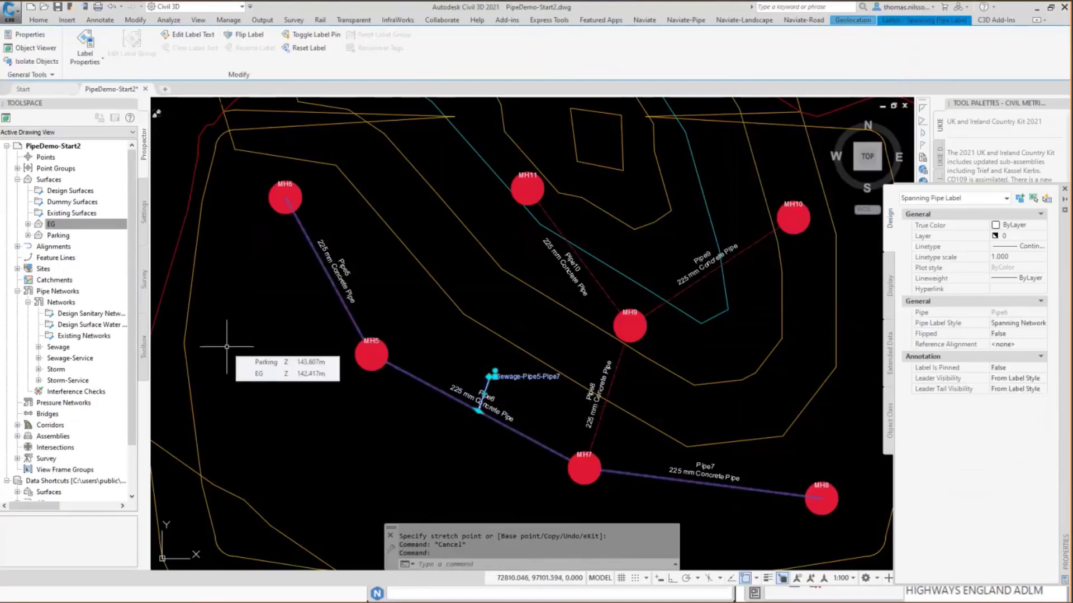
key(Escape)
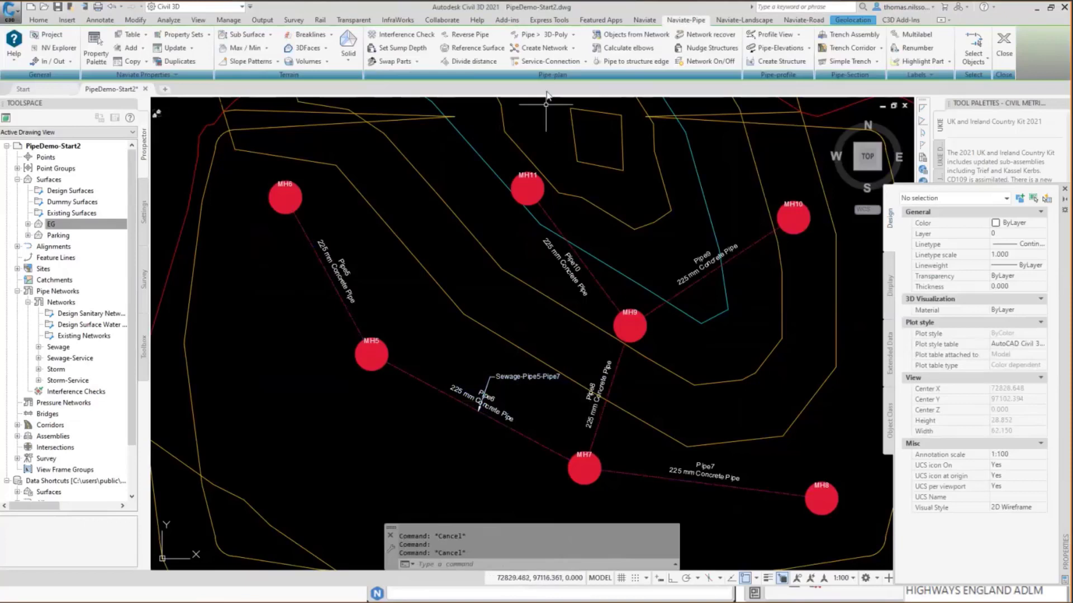
Start Offset Pipe Network from the Sewage-Pipe5-Pipe7 spanning label and preview the "Pipe below 0.35 Right" offset setting.
click(573, 48)
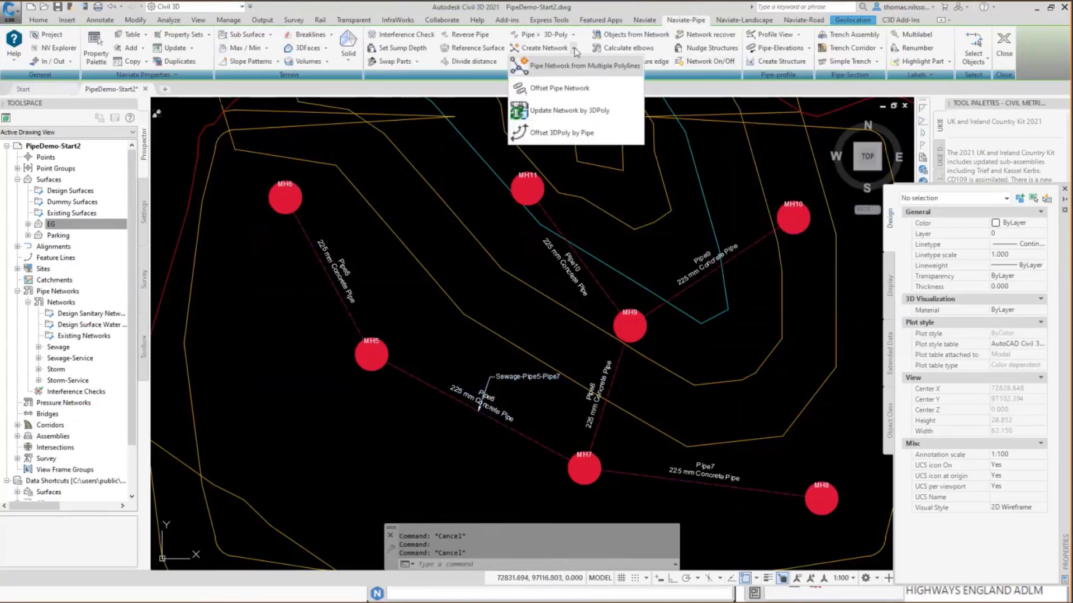
click(570, 89)
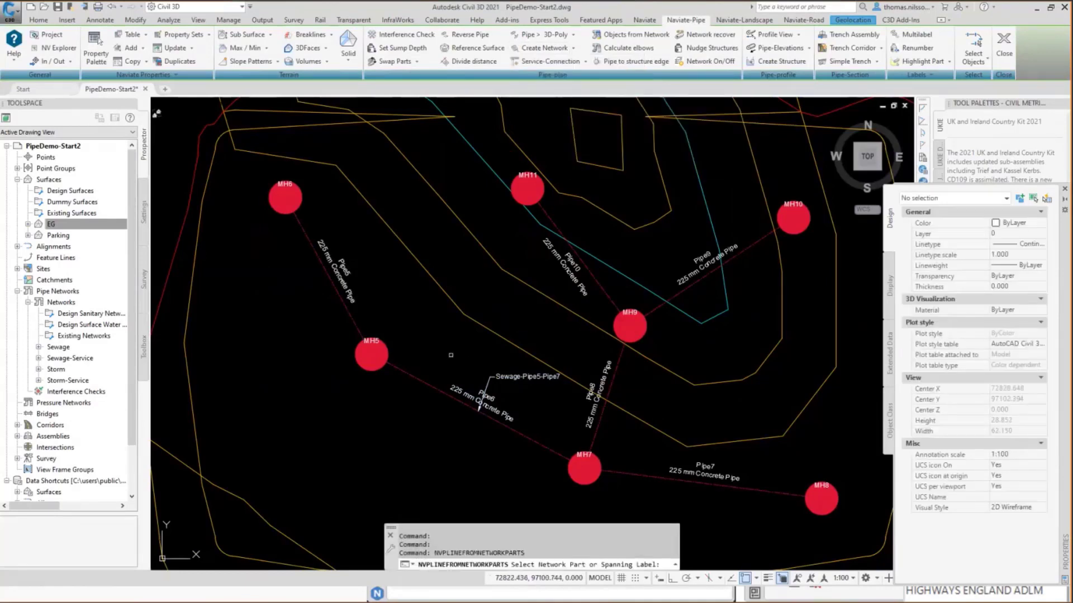
click(518, 376)
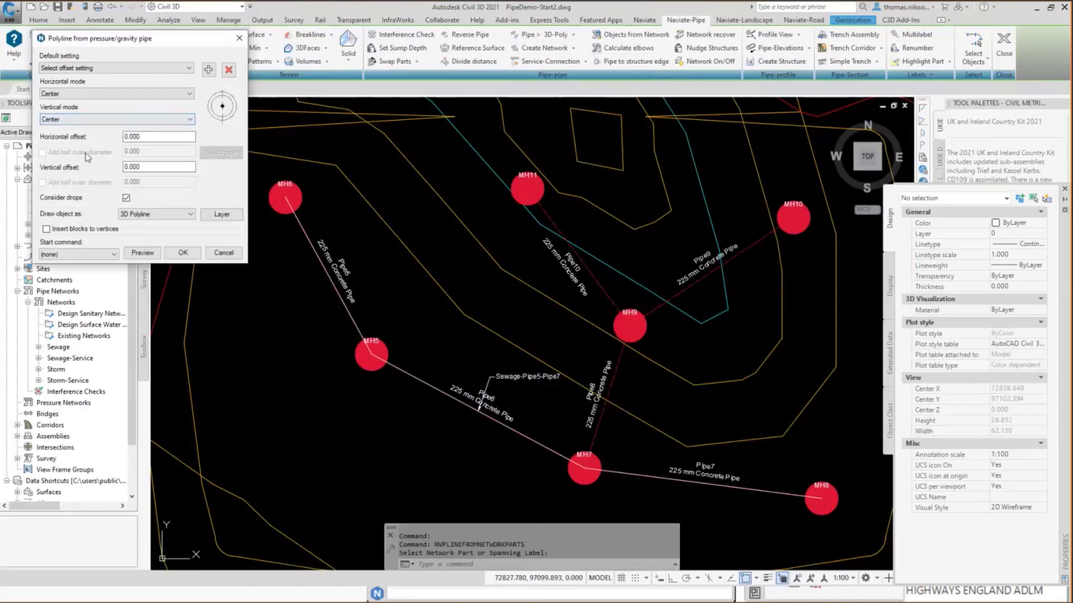
drag(112, 38, 95, 91)
click(98, 121)
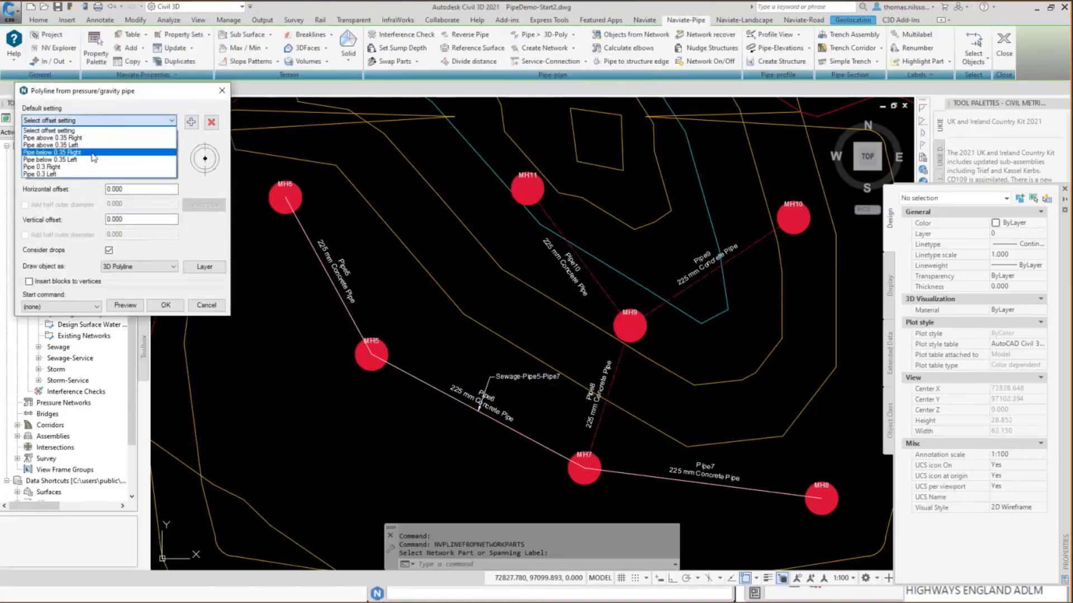
click(71, 152)
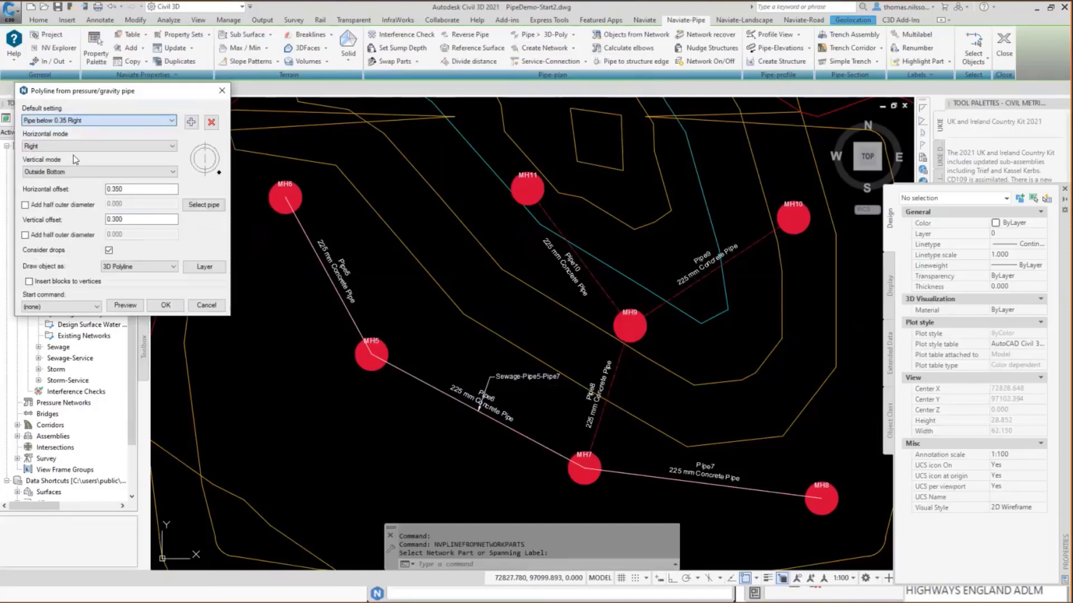
click(124, 305)
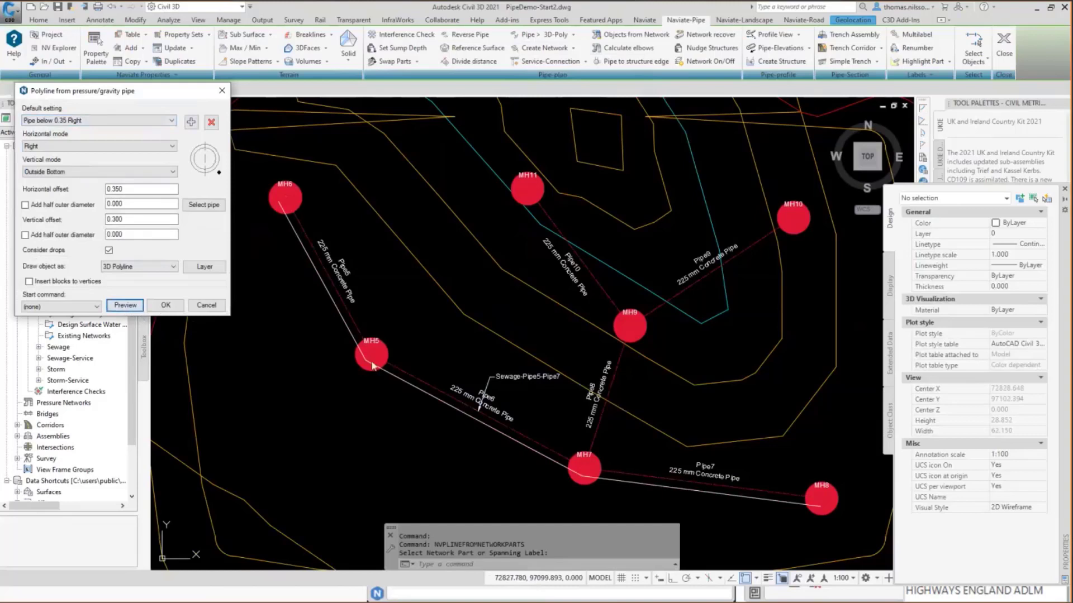
key(ctrl)
Add half the outer diameter of a picked pipe, 0.295, to the horizontal and vertical offsets and preview the polyline.
click(218, 208)
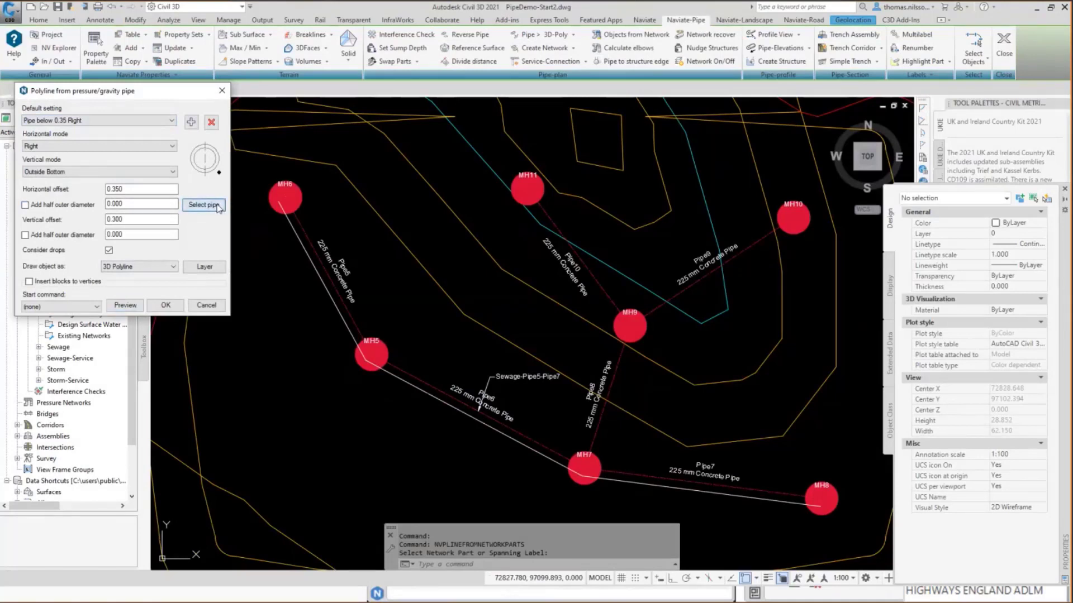
click(328, 274)
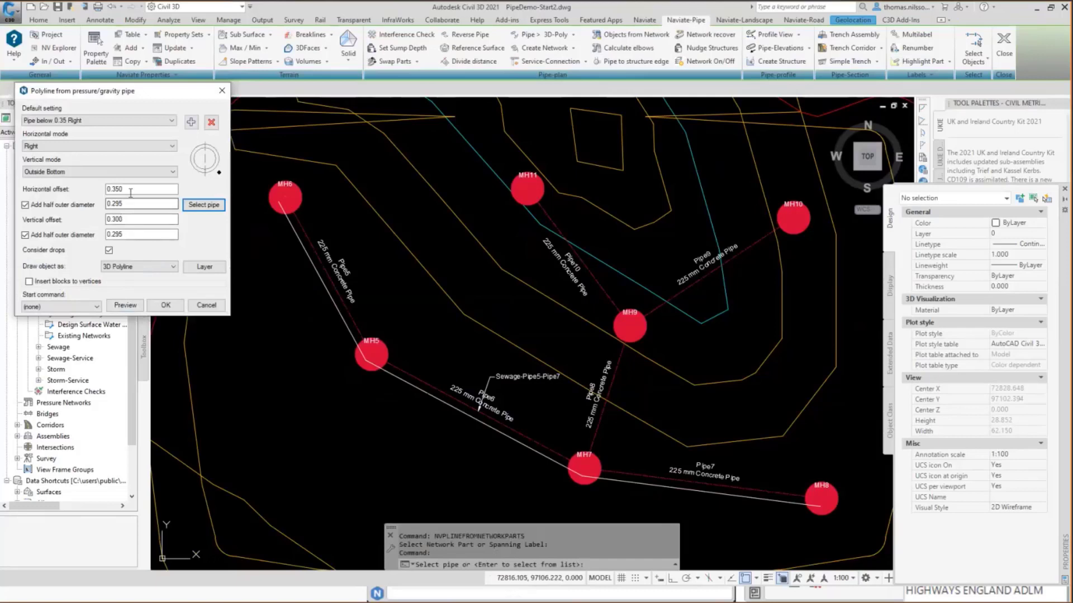
click(126, 305)
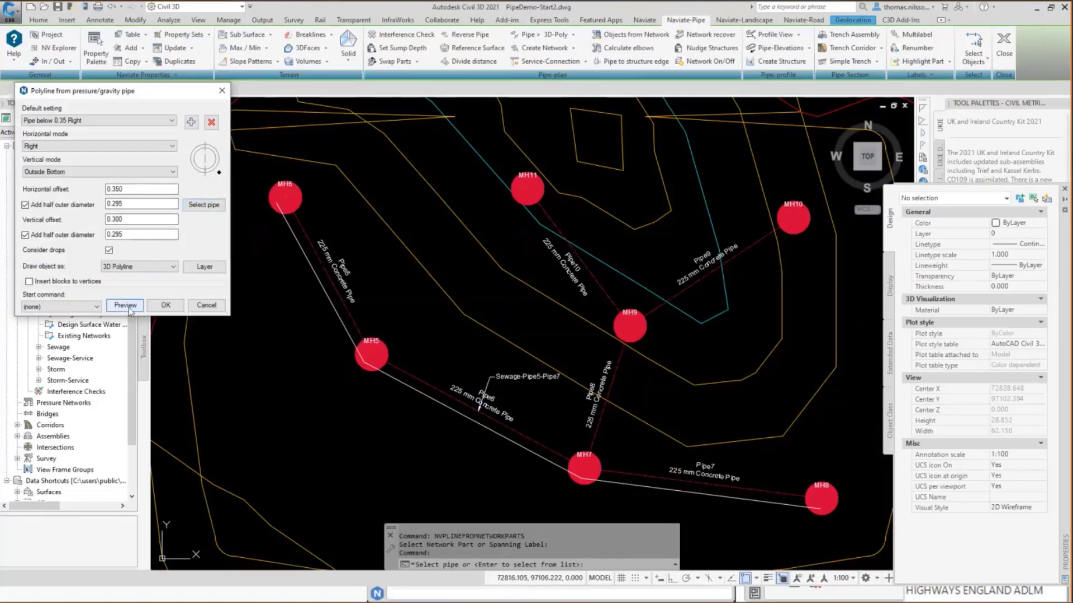
click(340, 320)
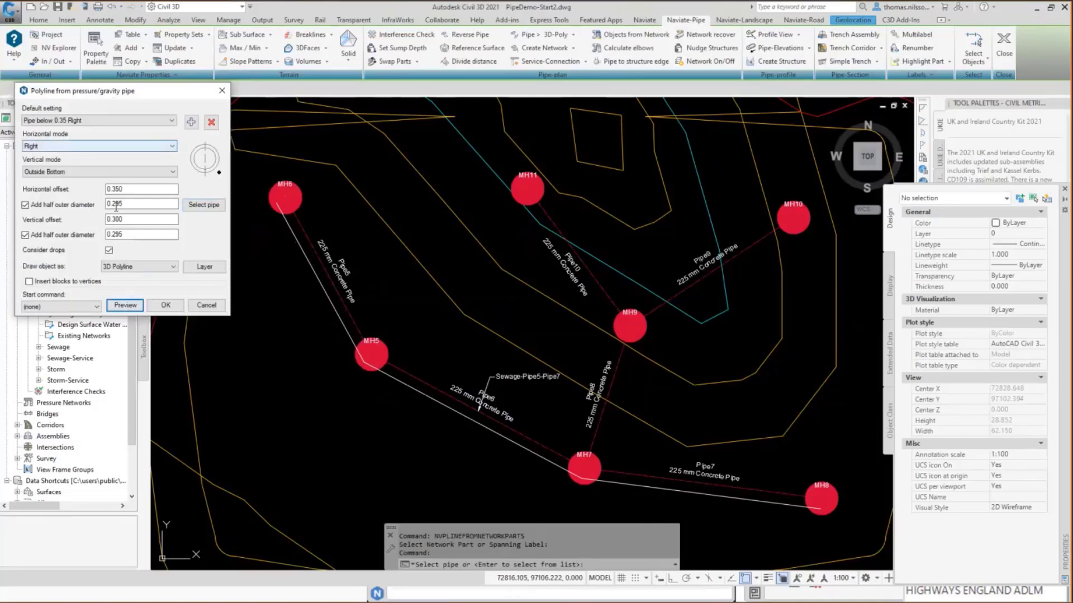
Set the polyline's horizontal offset to 1.000.
click(139, 191)
double_click(139, 191)
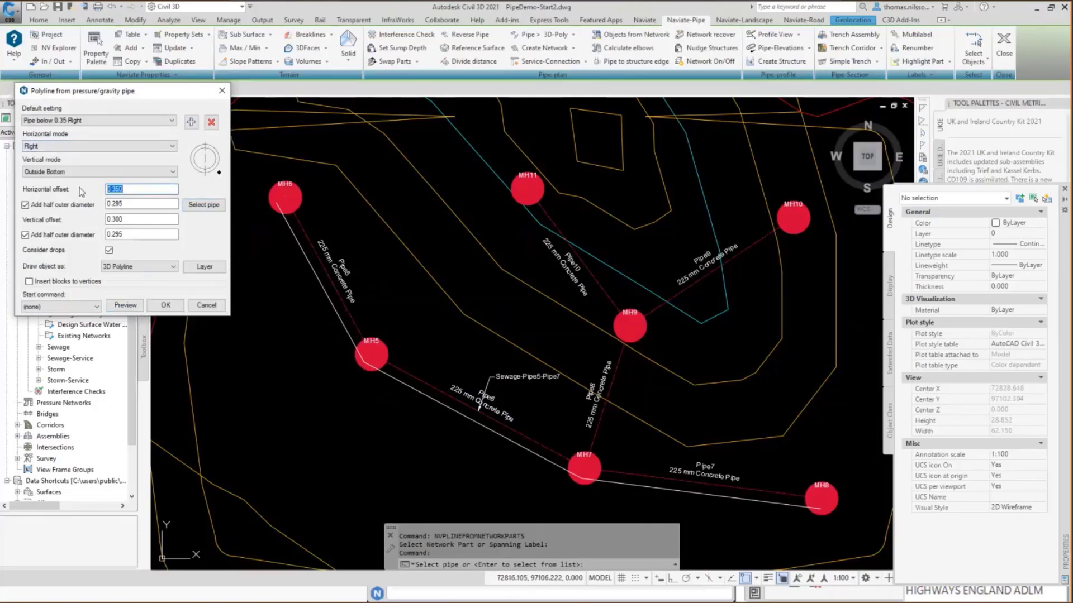
text(1)
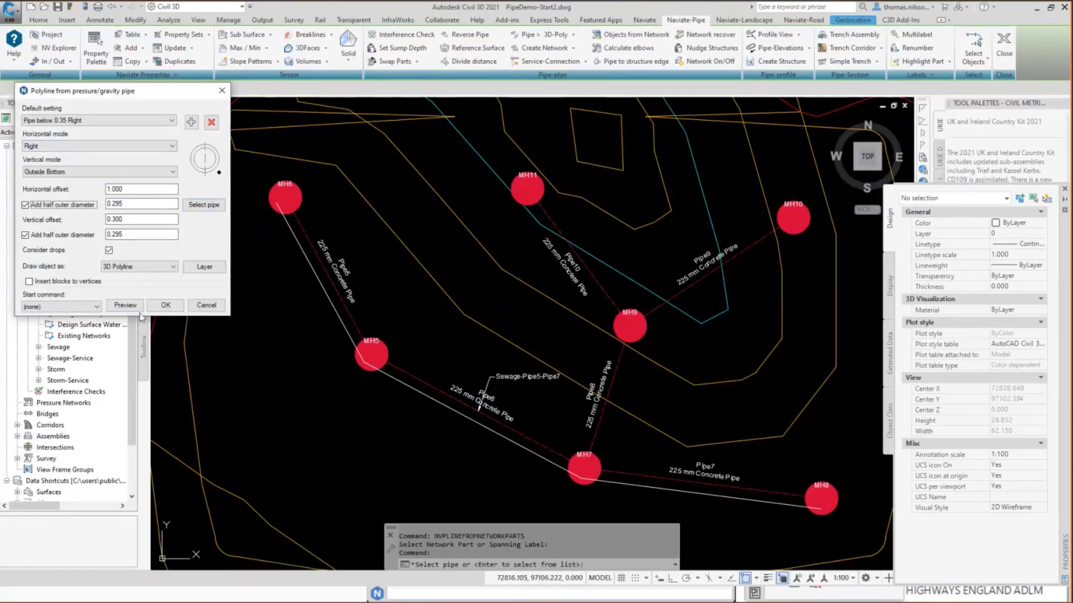
Preview the offset polyline, then create it with Create Pipe Network as the start command.
click(126, 306)
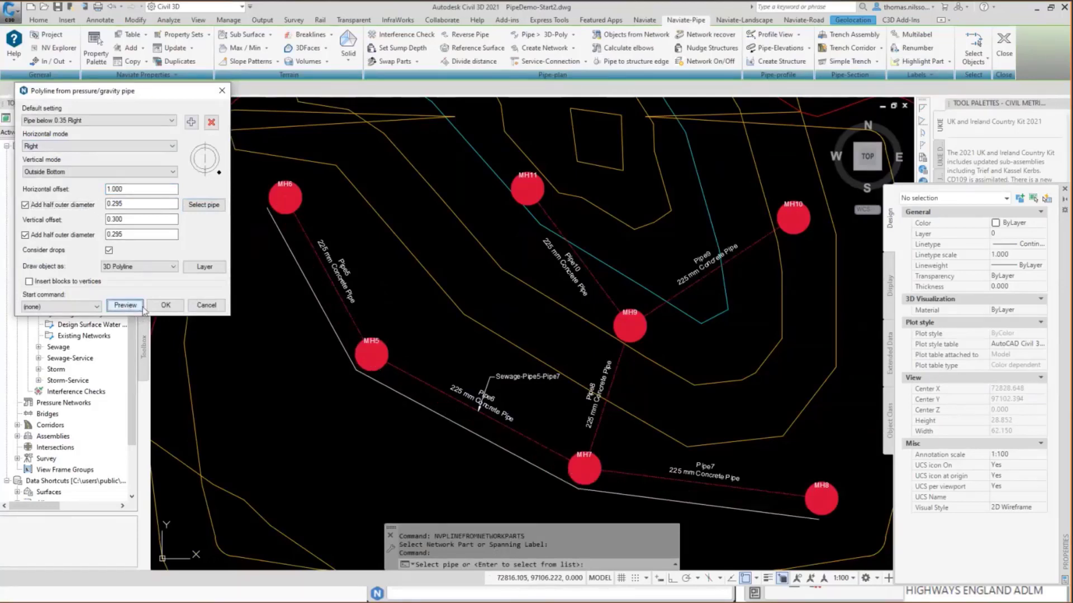
click(97, 306)
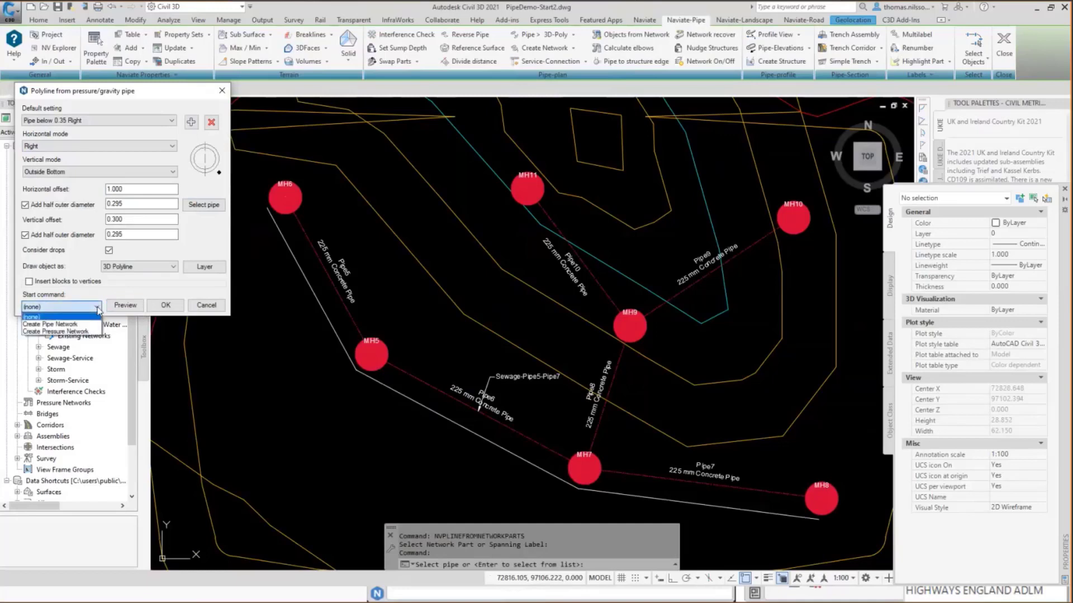
click(71, 325)
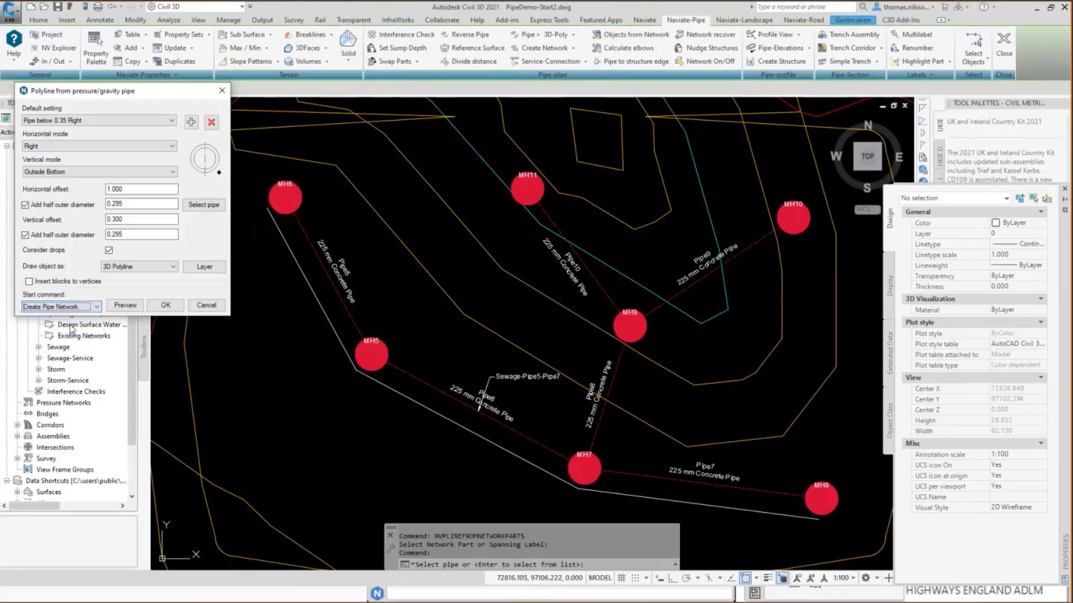
click(166, 306)
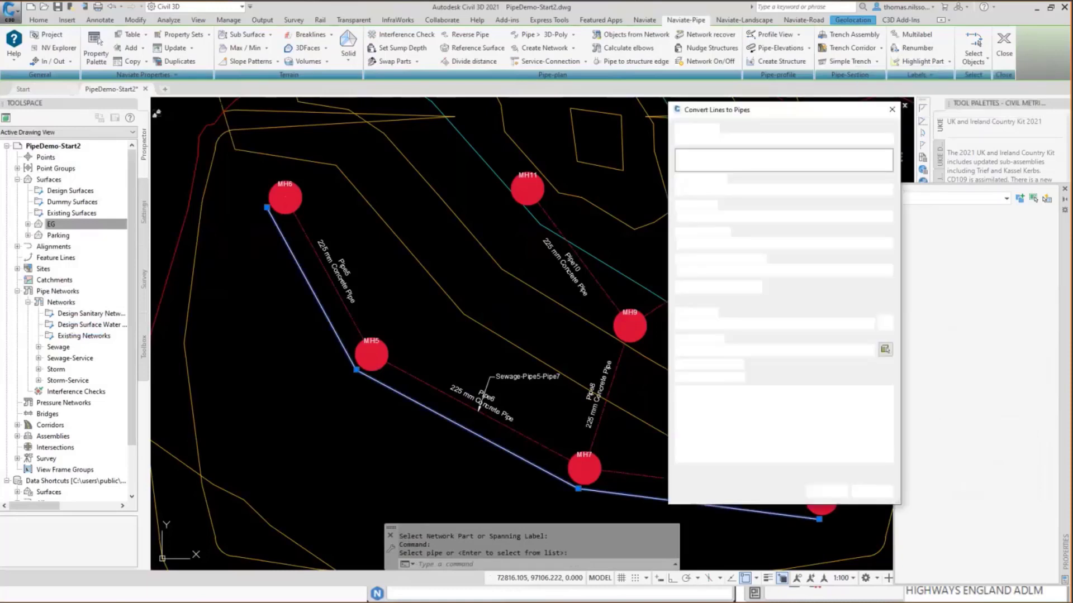
Assign the converted line to the Storm network and set the pipe to create to 250 mm Concrete Pipe.
click(888, 138)
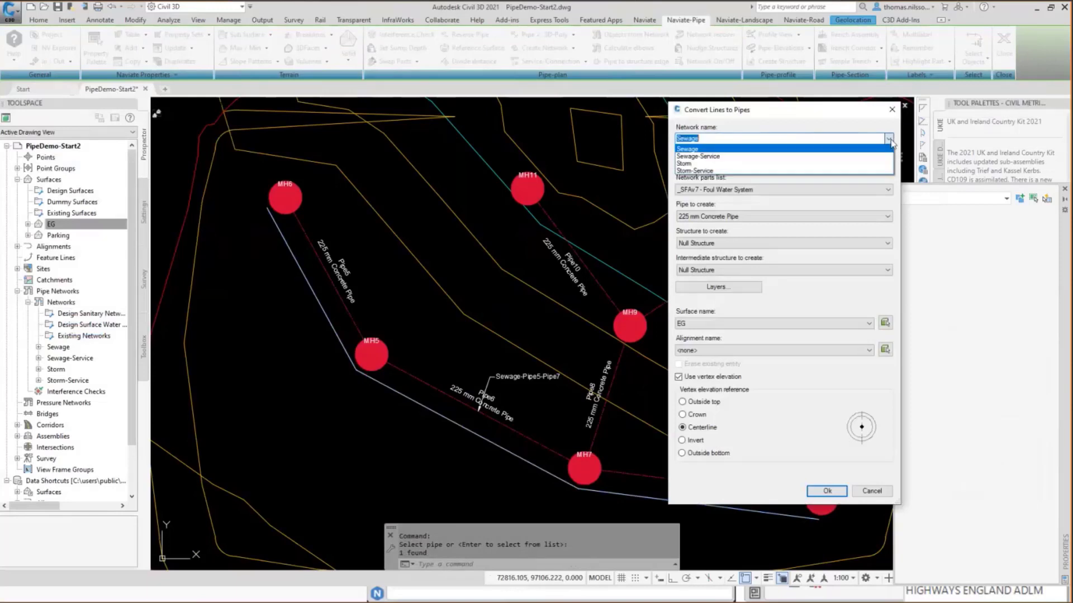
click(873, 164)
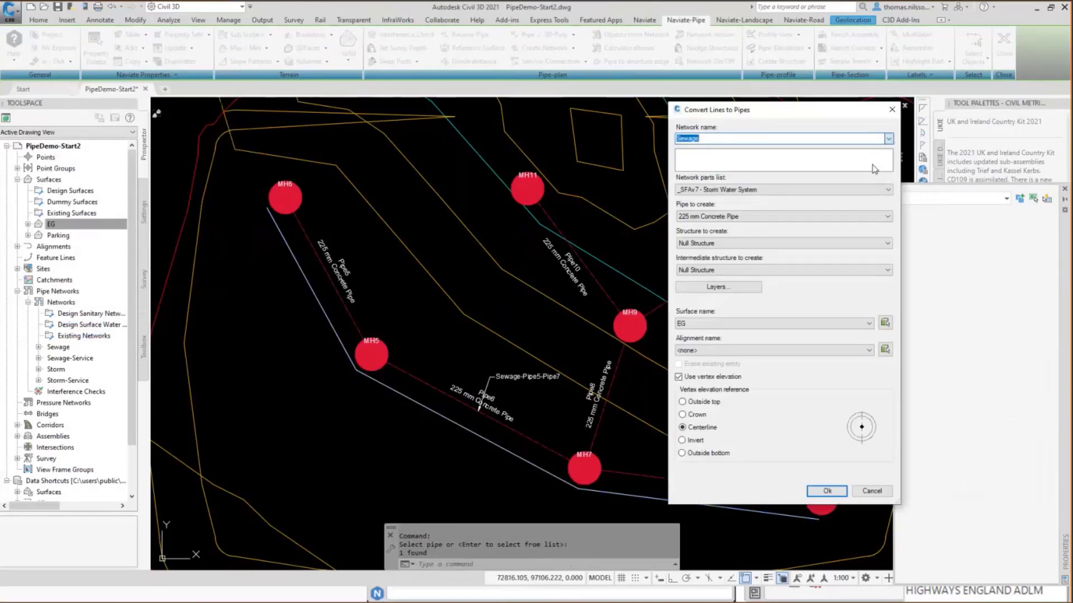
click(744, 216)
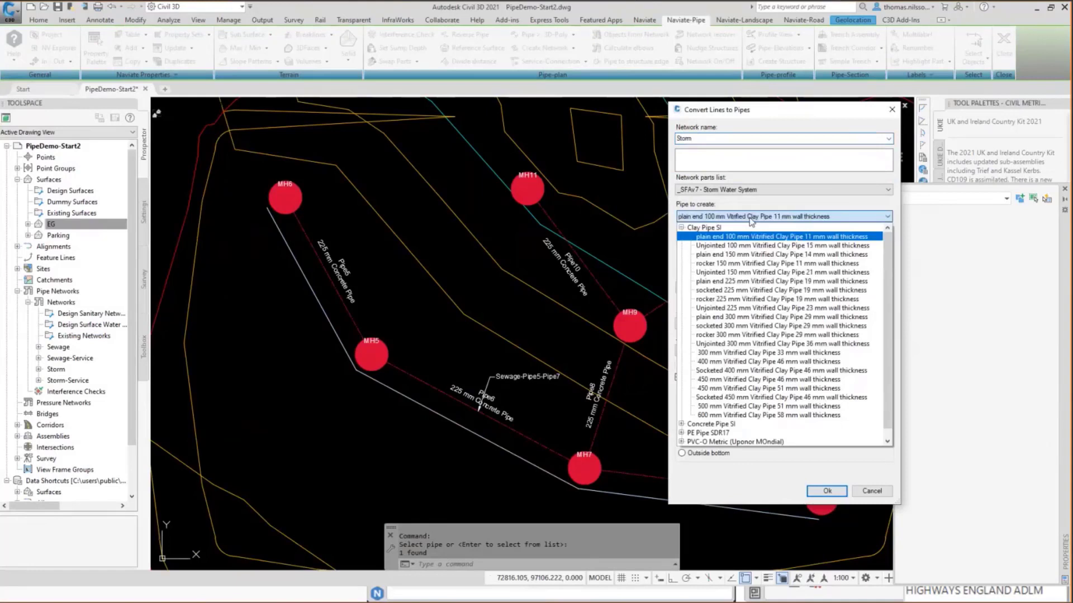
click(681, 228)
click(682, 237)
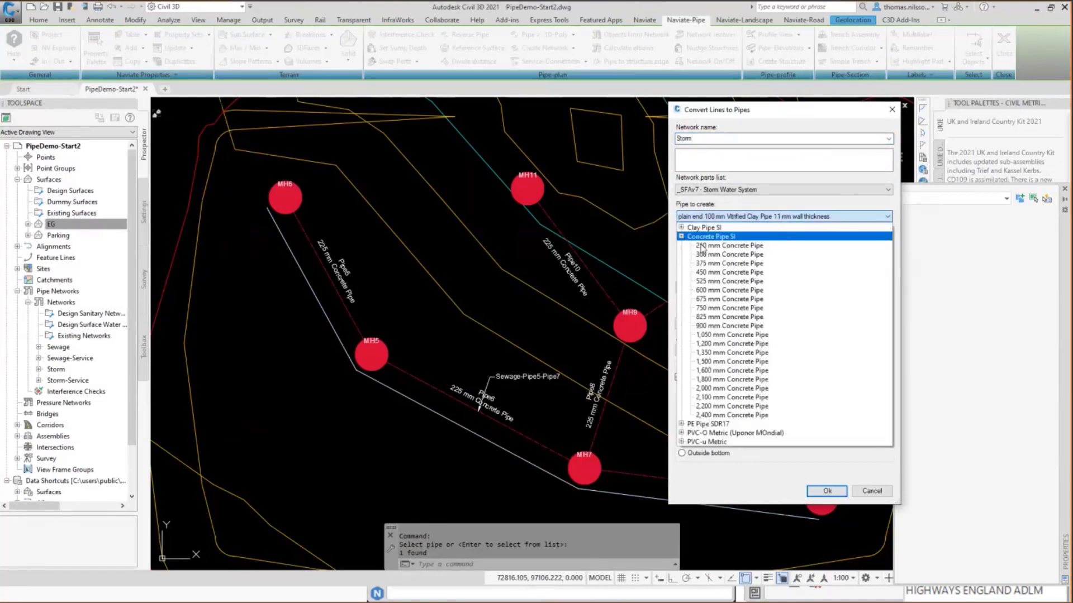
click(702, 246)
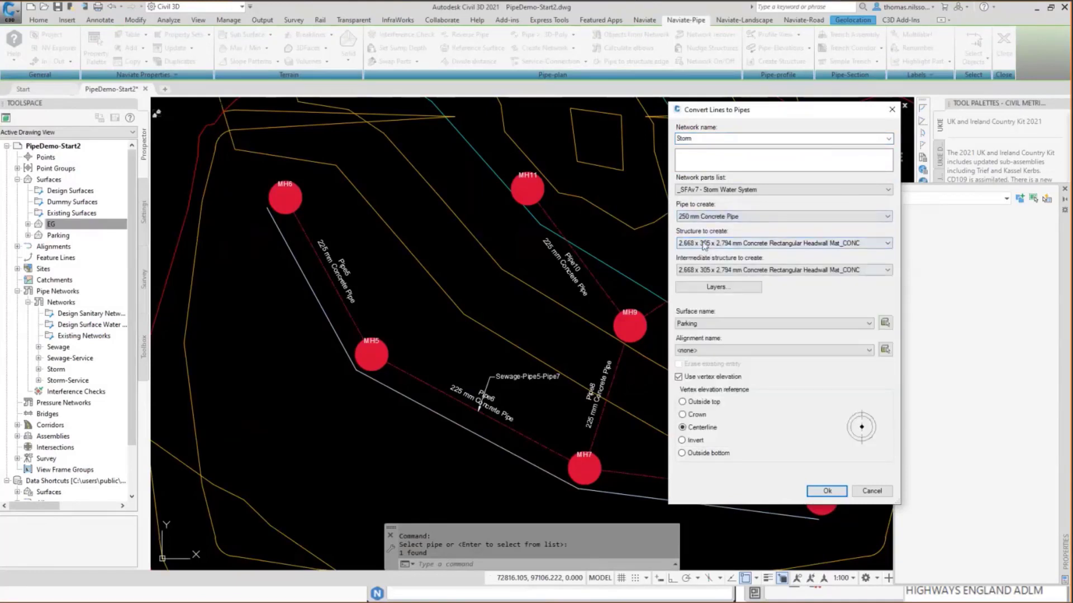
Use the 1,500 dia 1,050 h reducer Type 1A Manhole (L) (B.8) for end and intermediate structures, and convert the line to pipes.
click(704, 244)
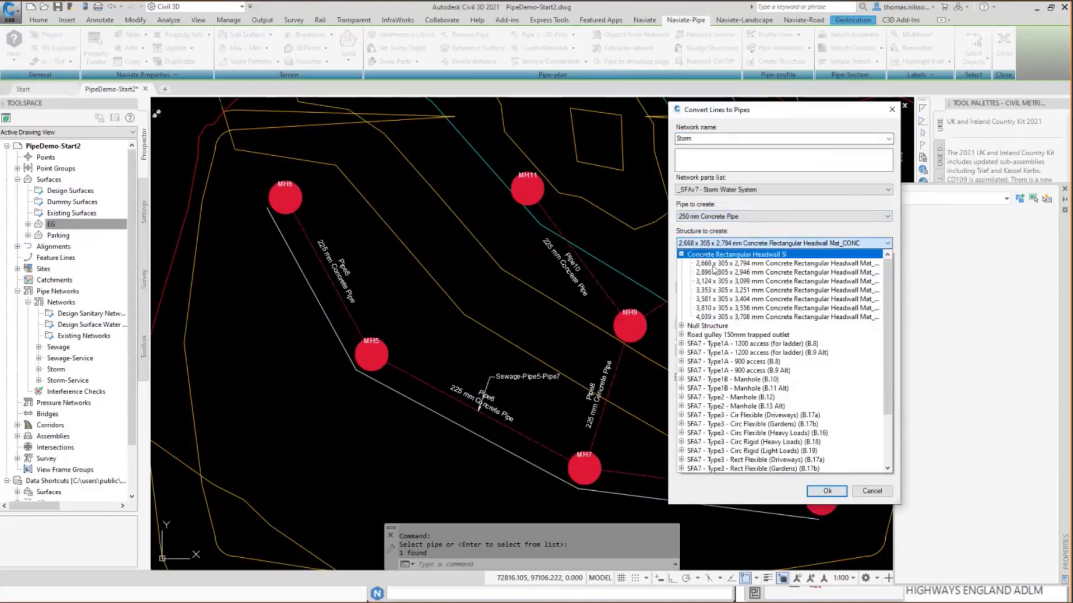
click(699, 344)
click(702, 271)
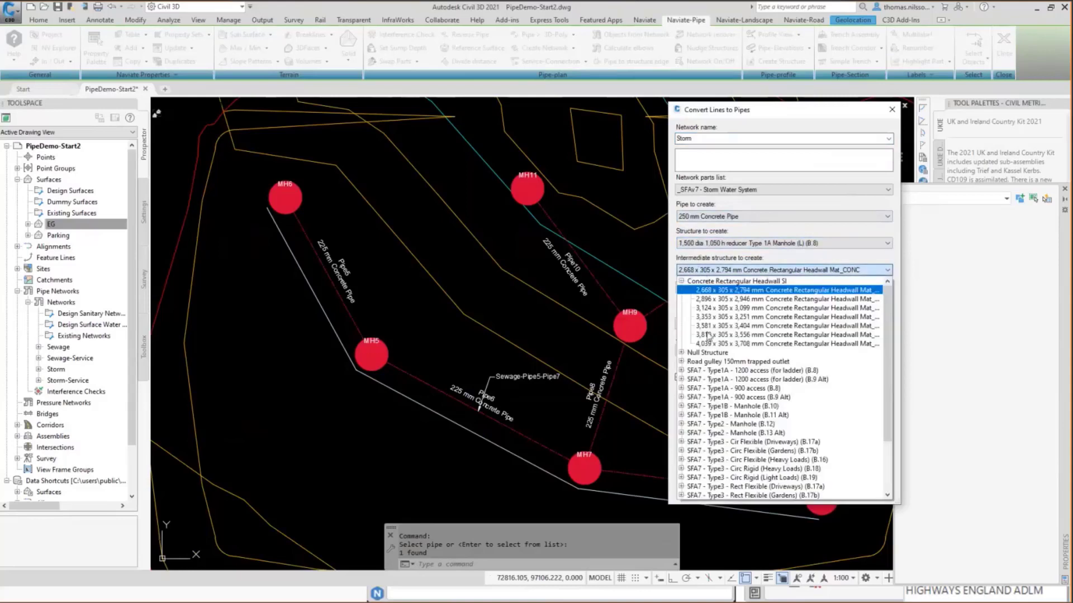
click(720, 371)
click(712, 351)
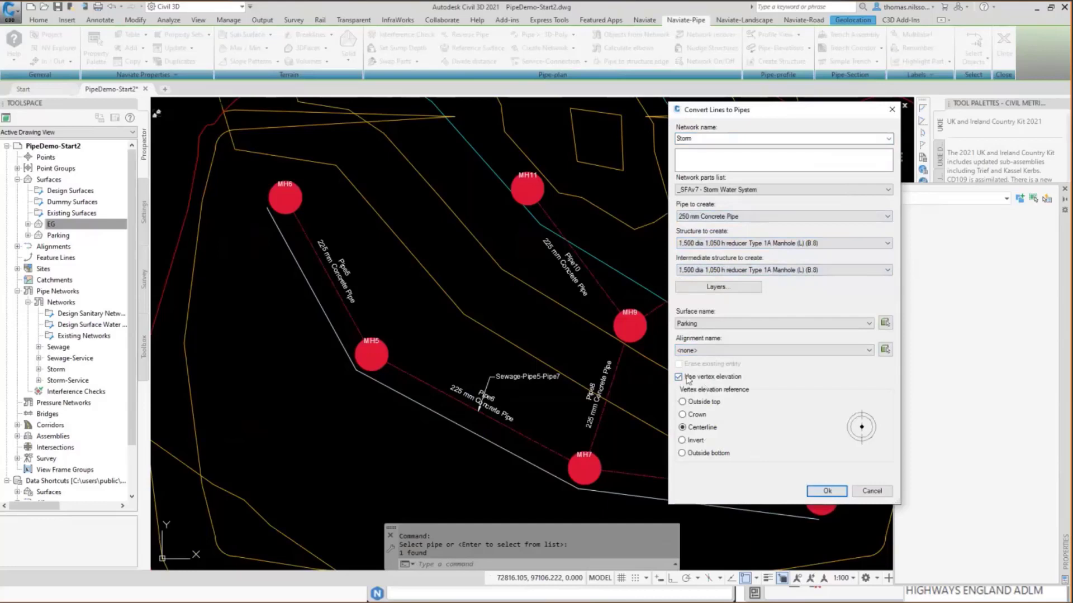
key(ctrl)
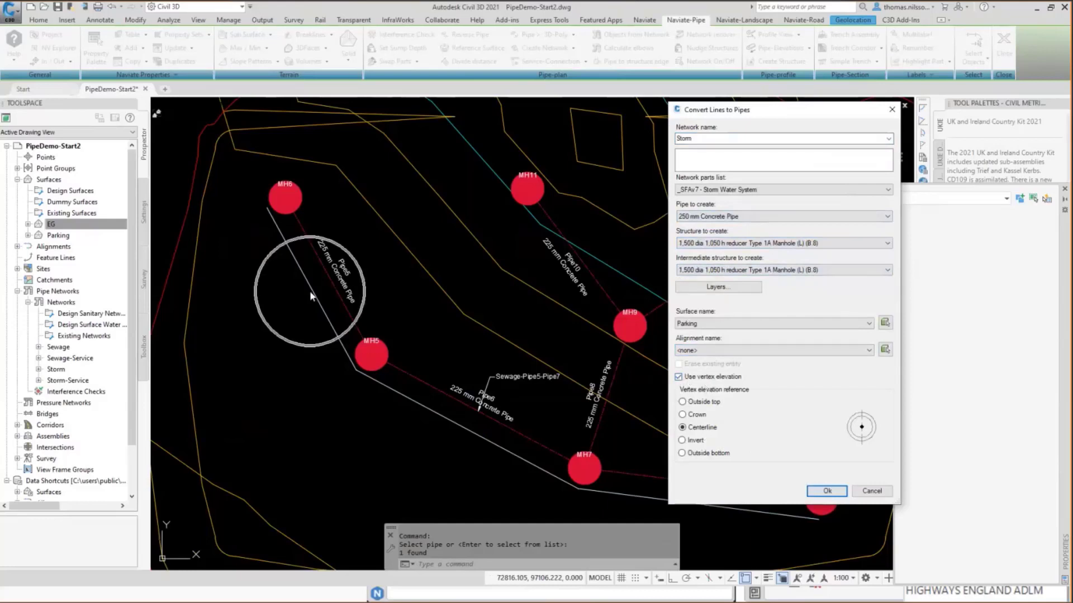
click(826, 491)
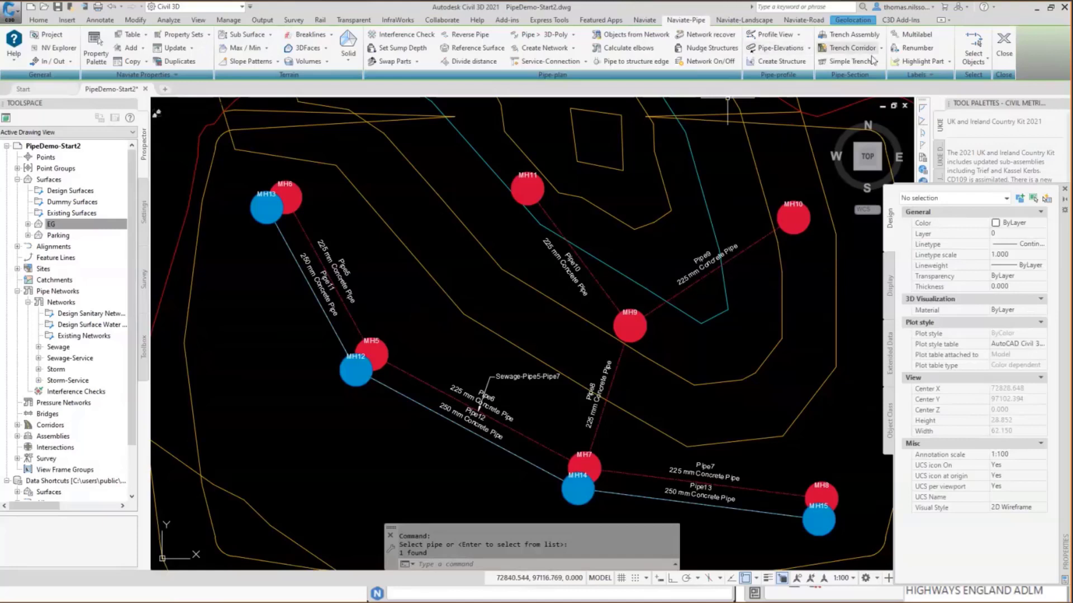
Start a service pipe from the middle of Pipe11 with object snap off, ending in the open area southwest of the pipe.
click(584, 61)
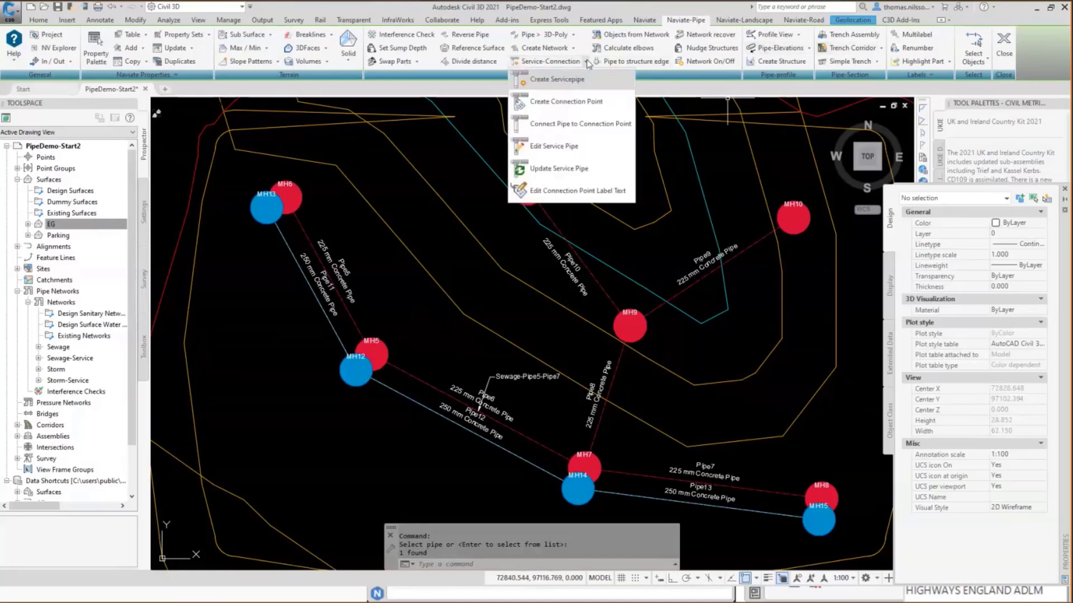
click(557, 81)
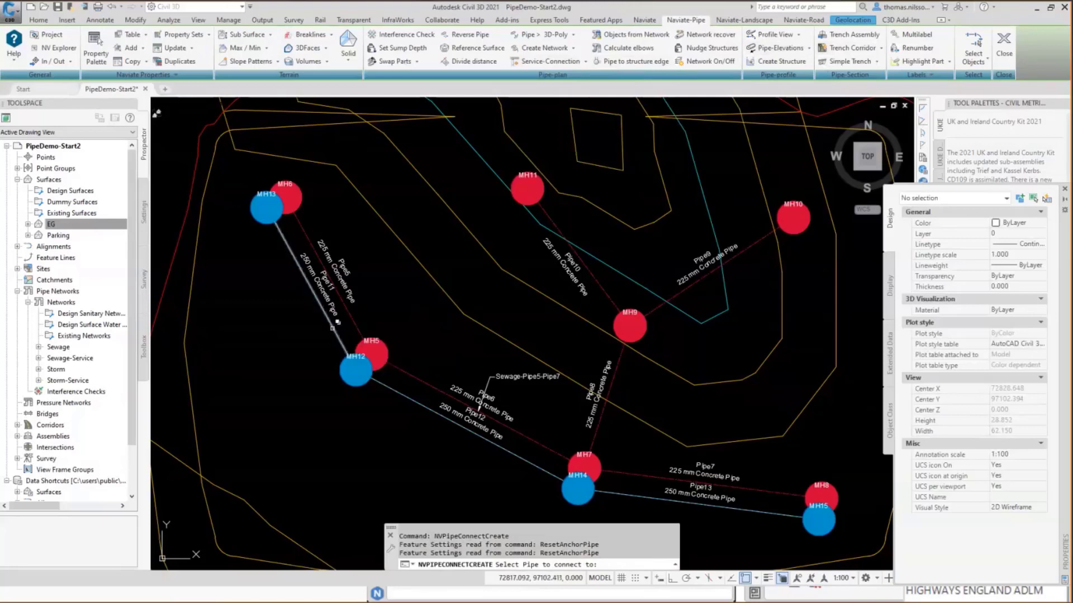
click(331, 328)
click(332, 329)
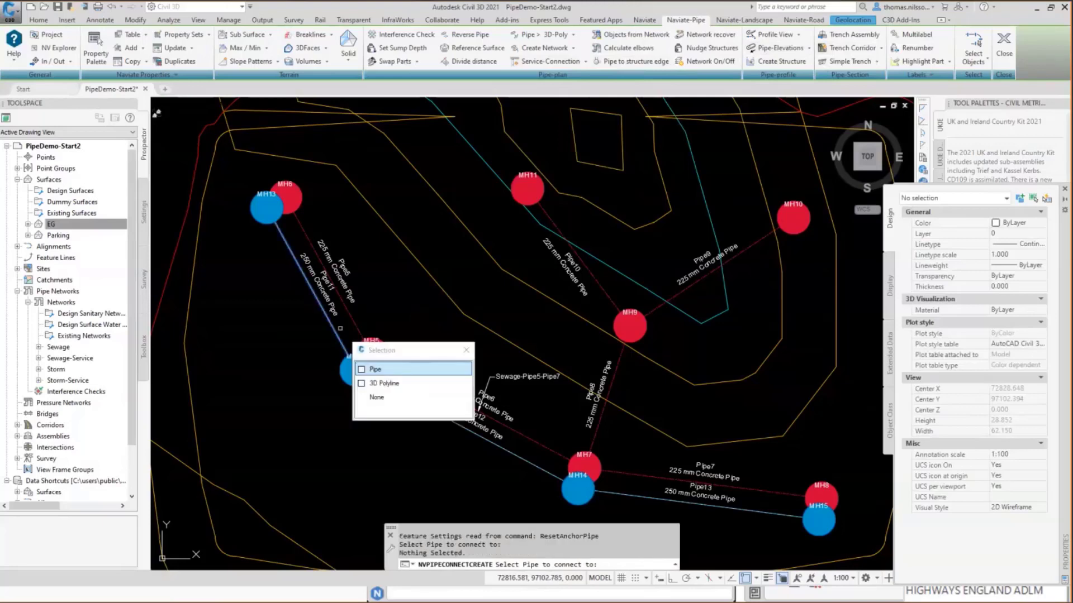
click(379, 370)
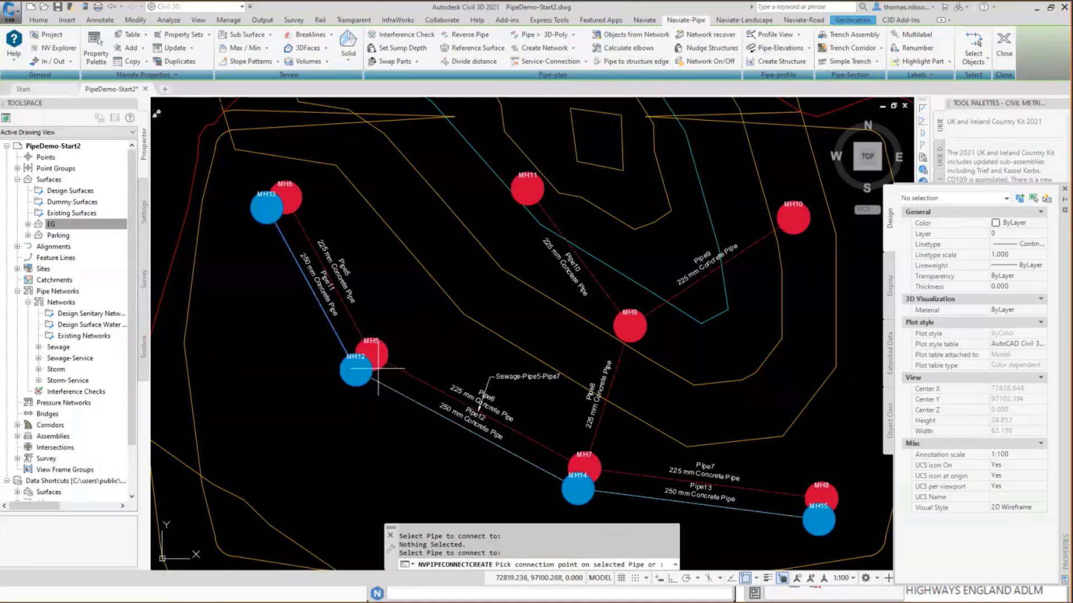
click(745, 578)
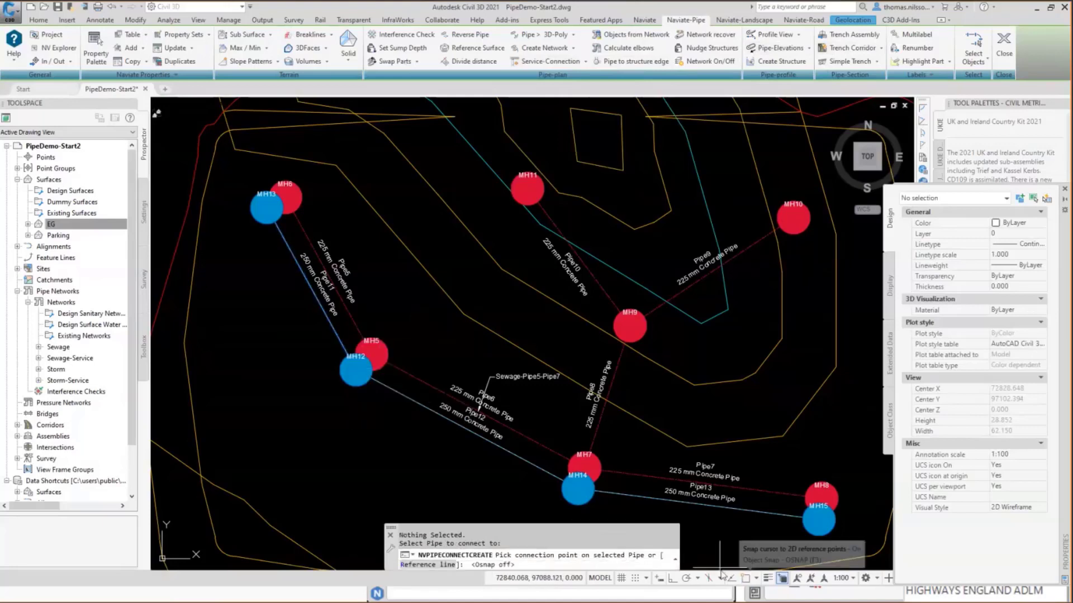
click(309, 290)
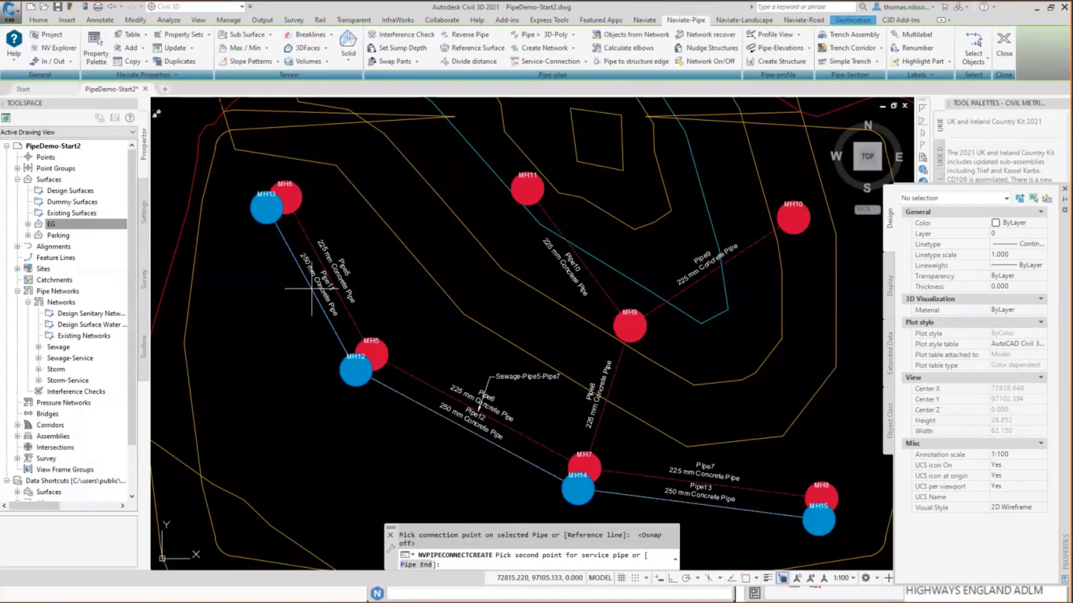
click(229, 332)
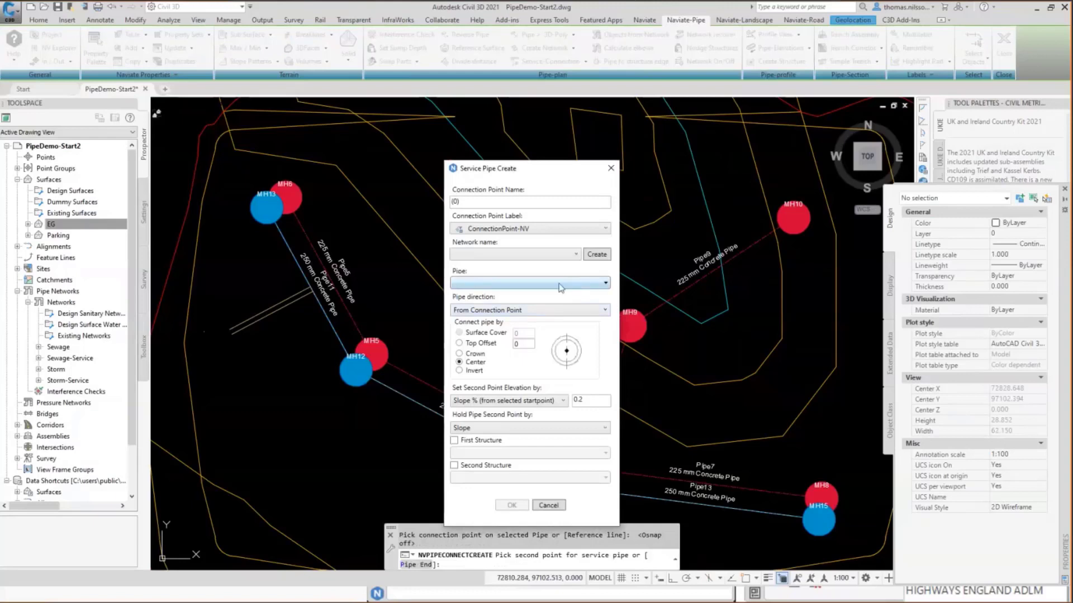
Assign the service pipe to the Storm-Service network and choose the 250 mm Concrete Pipe.
click(490, 256)
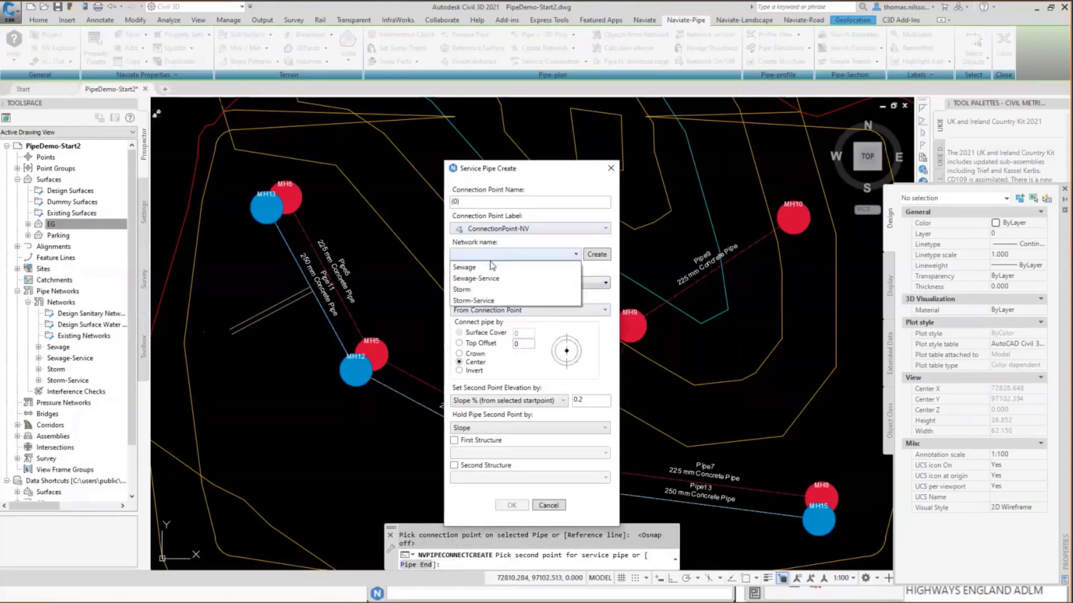
click(465, 302)
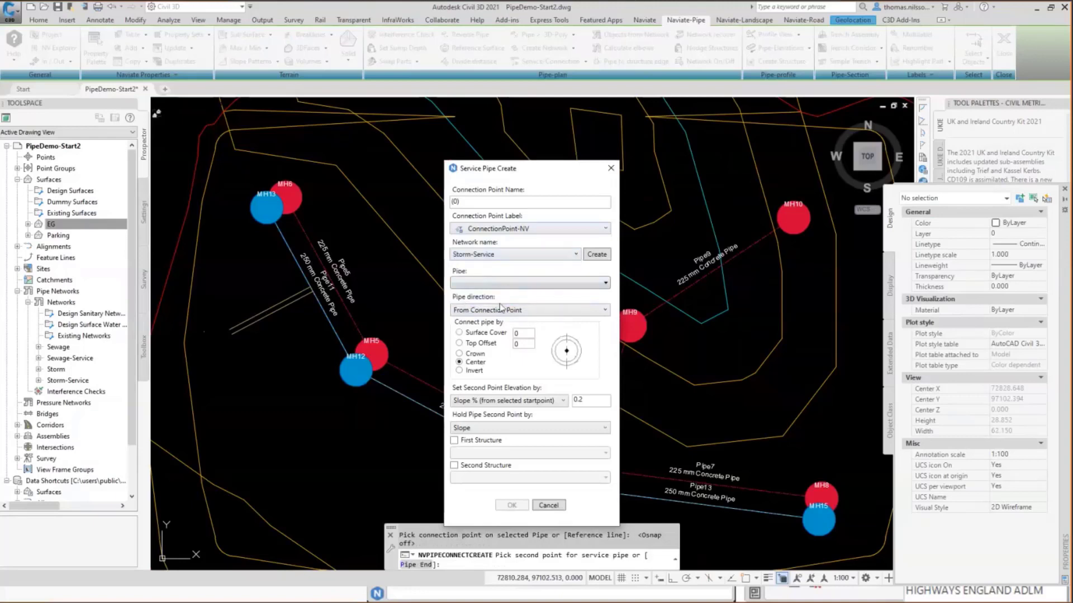
click(475, 283)
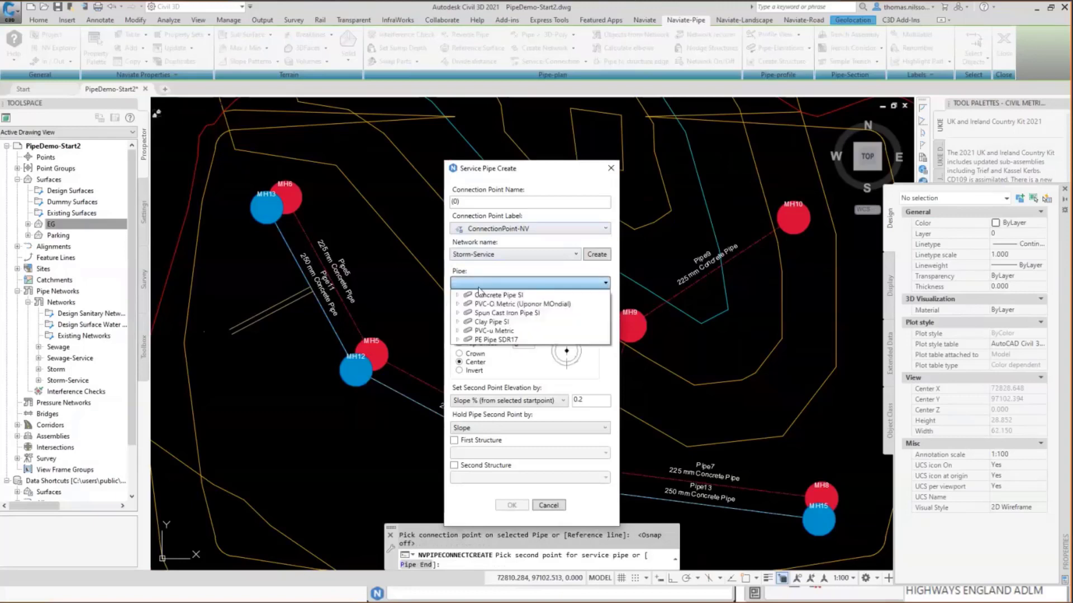
click(457, 295)
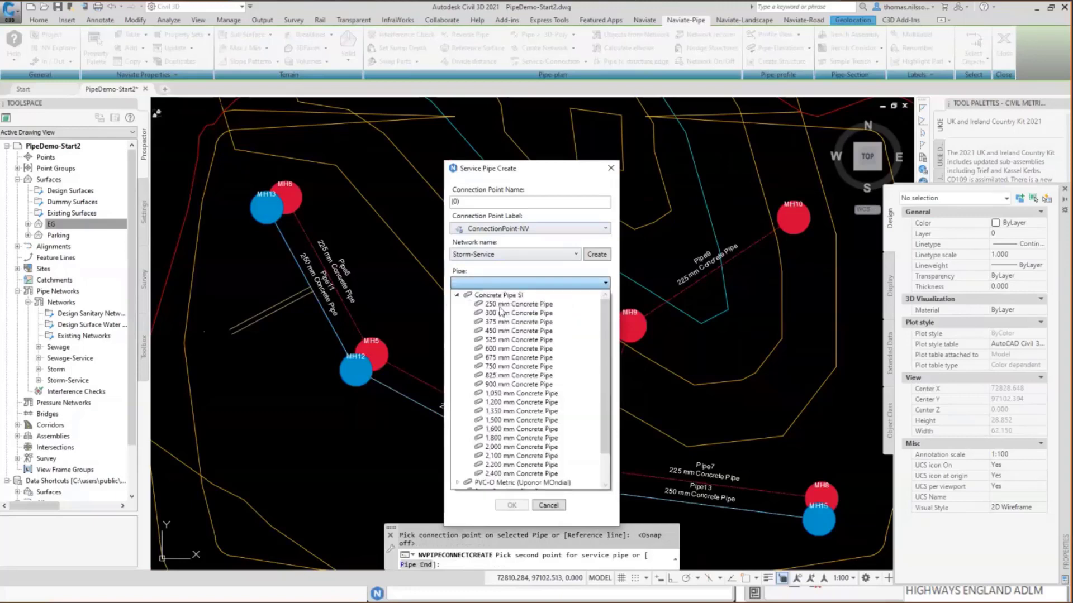
click(502, 304)
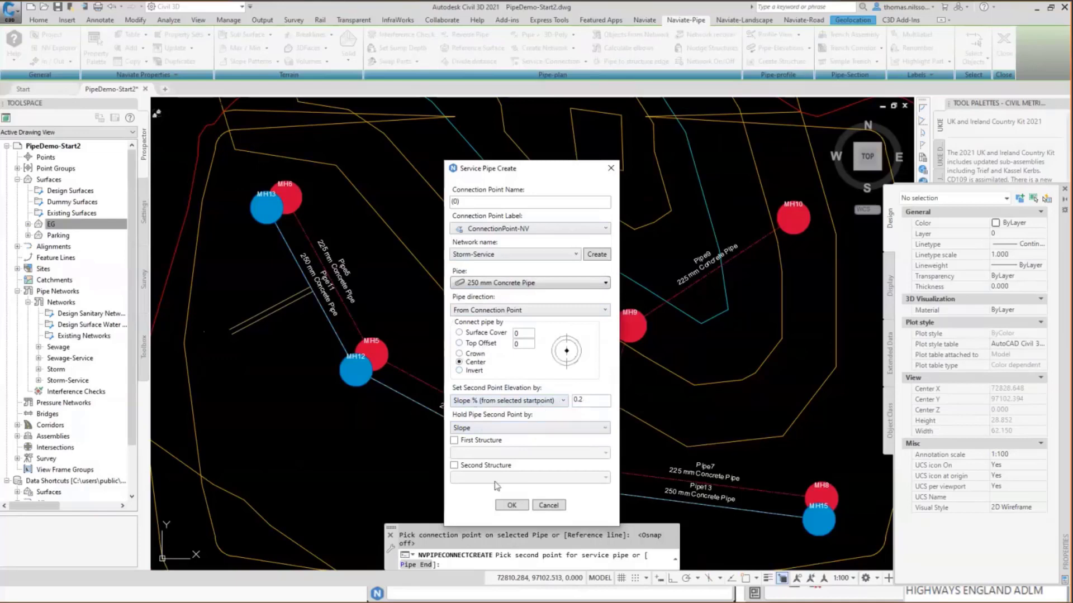
Add a 375 dia 750 effective depth road gully as the second structure and create the service pipe.
click(454, 466)
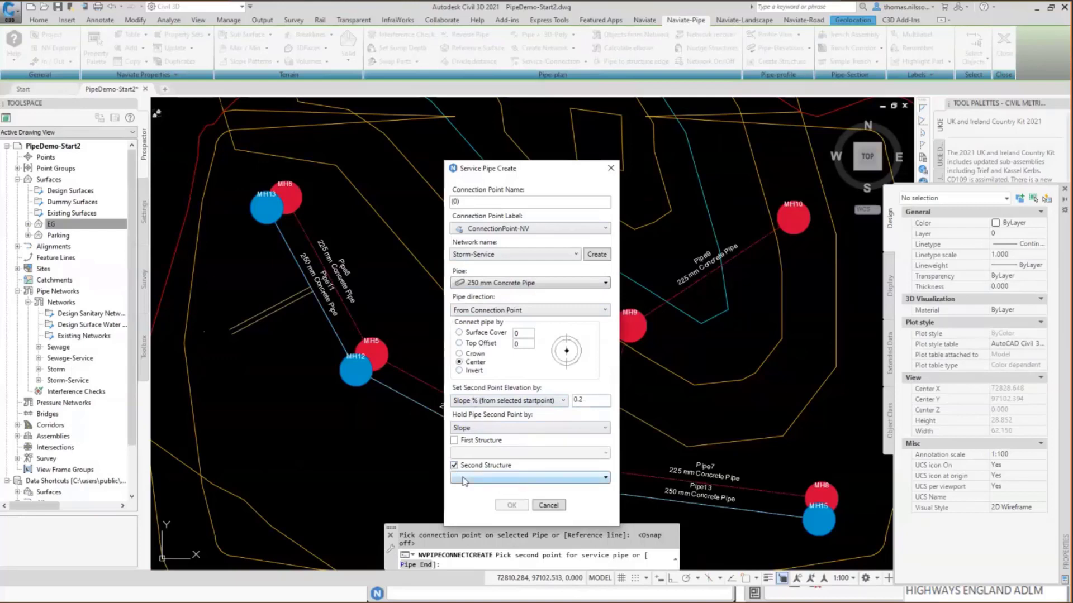
click(464, 479)
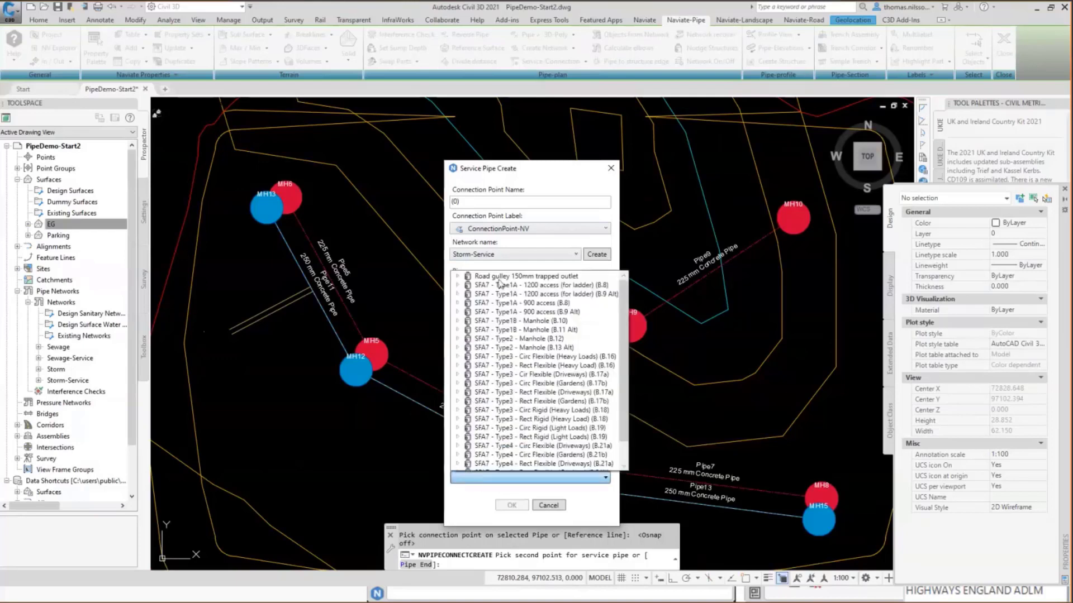
click(457, 276)
click(509, 286)
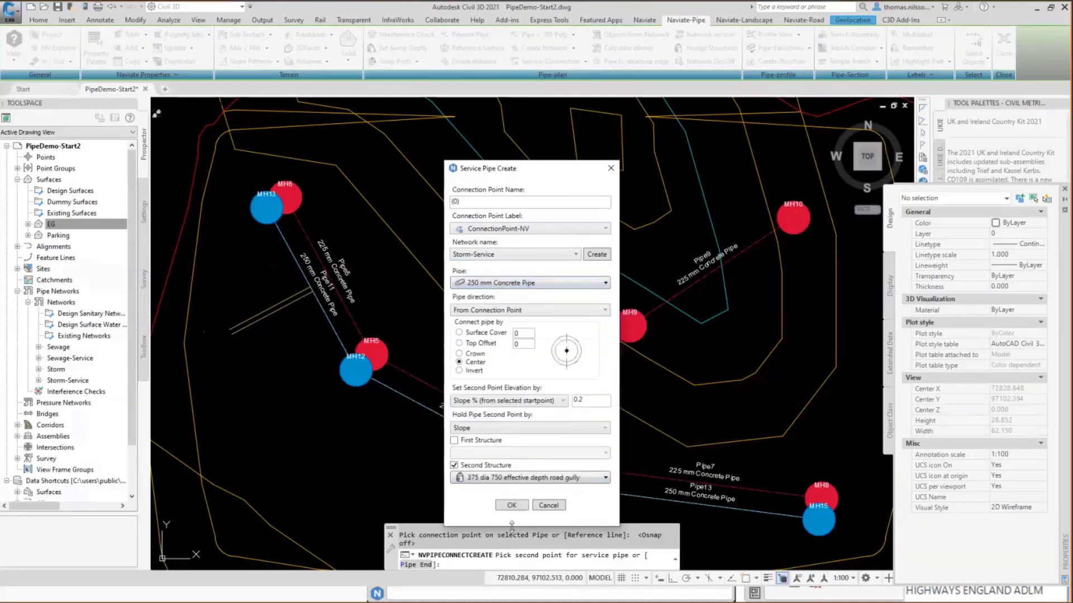
click(512, 505)
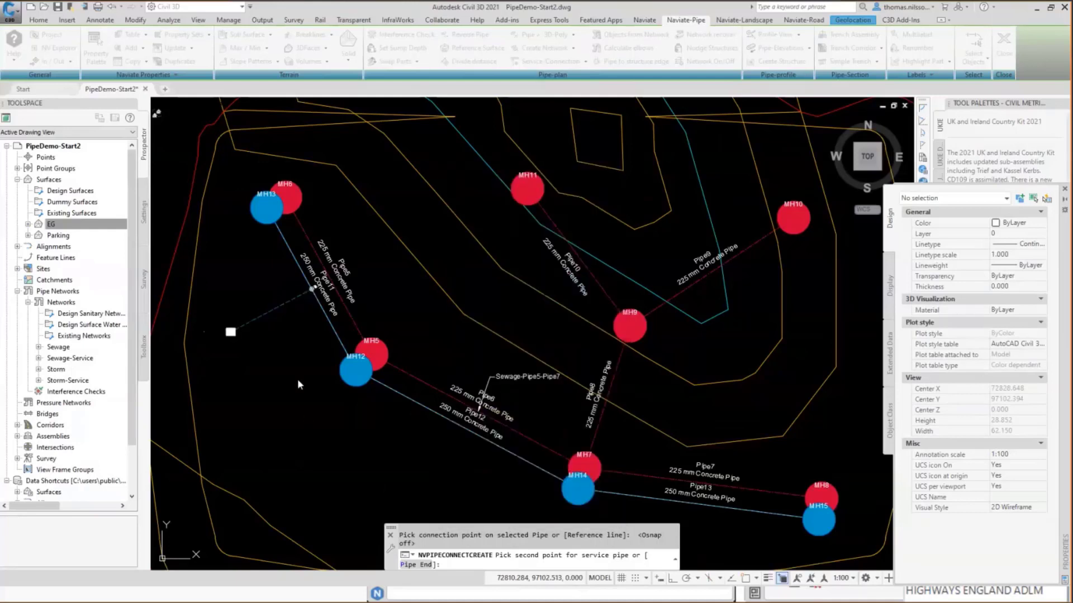
click(235, 325)
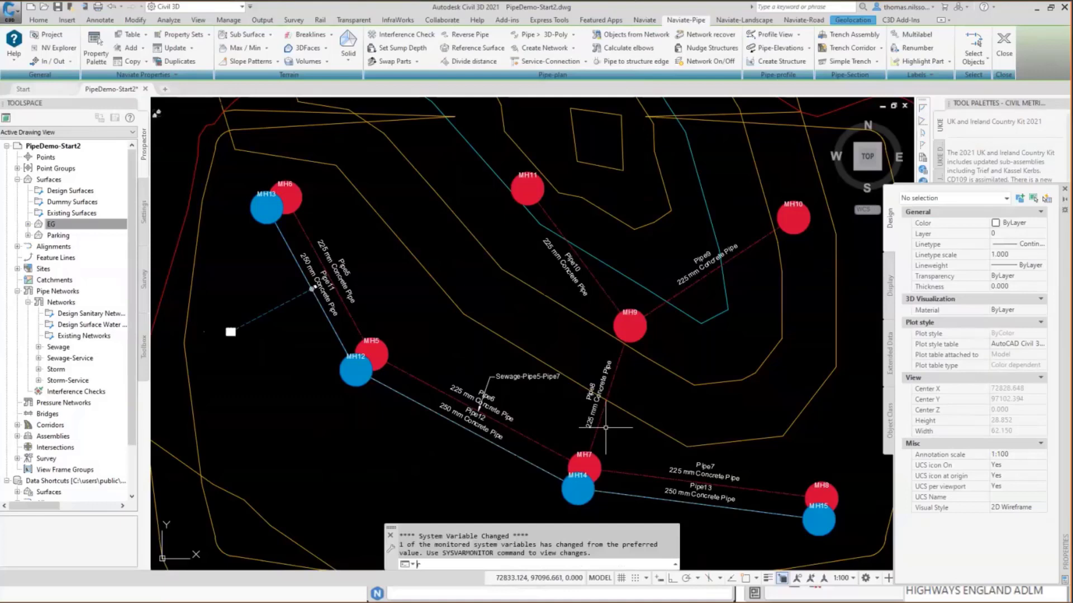
Draw a rectangle in the open area southwest of Pipe12, below manhole MH12.
text(rec)
key(Return)
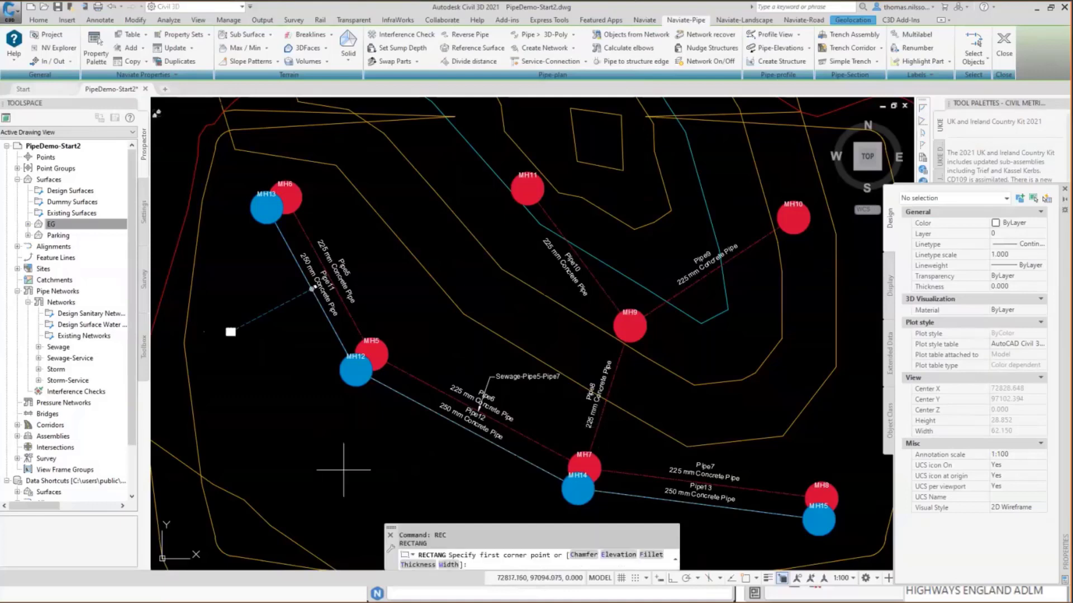
click(251, 447)
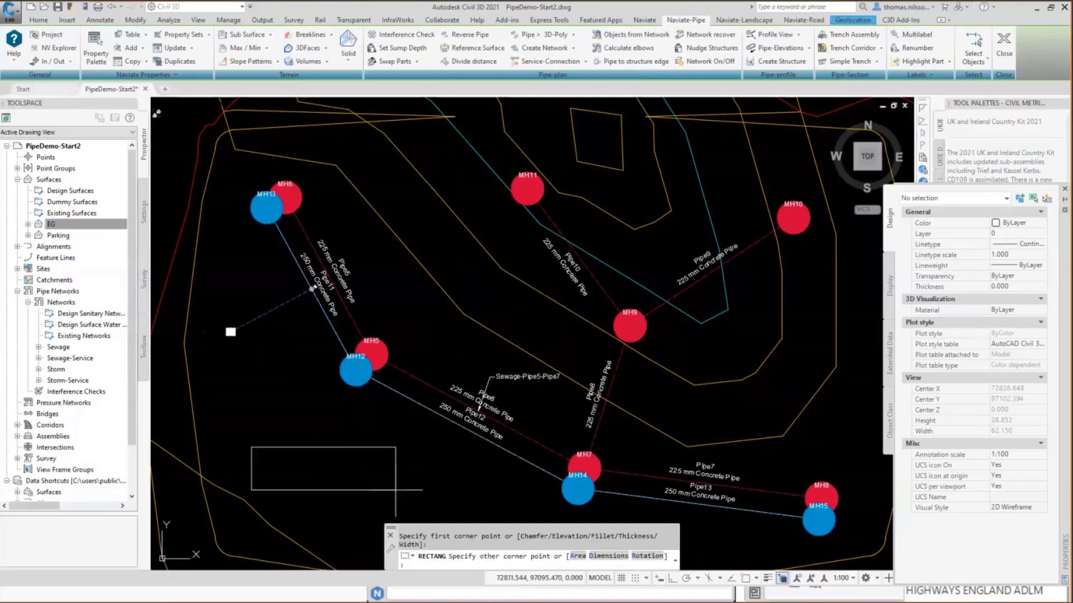
click(381, 515)
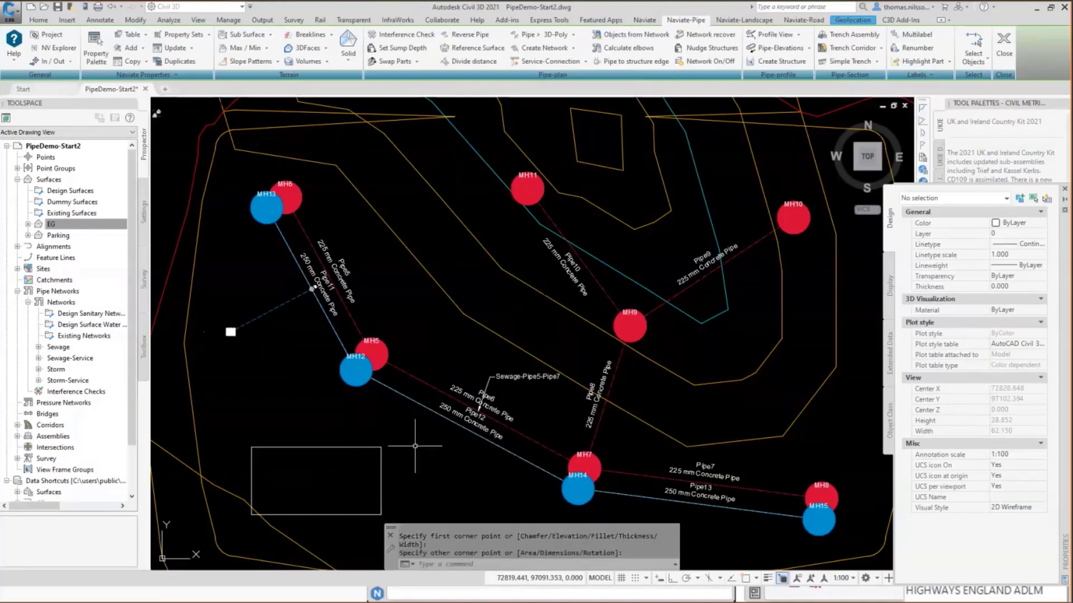
scroll(390, 451, up, 3)
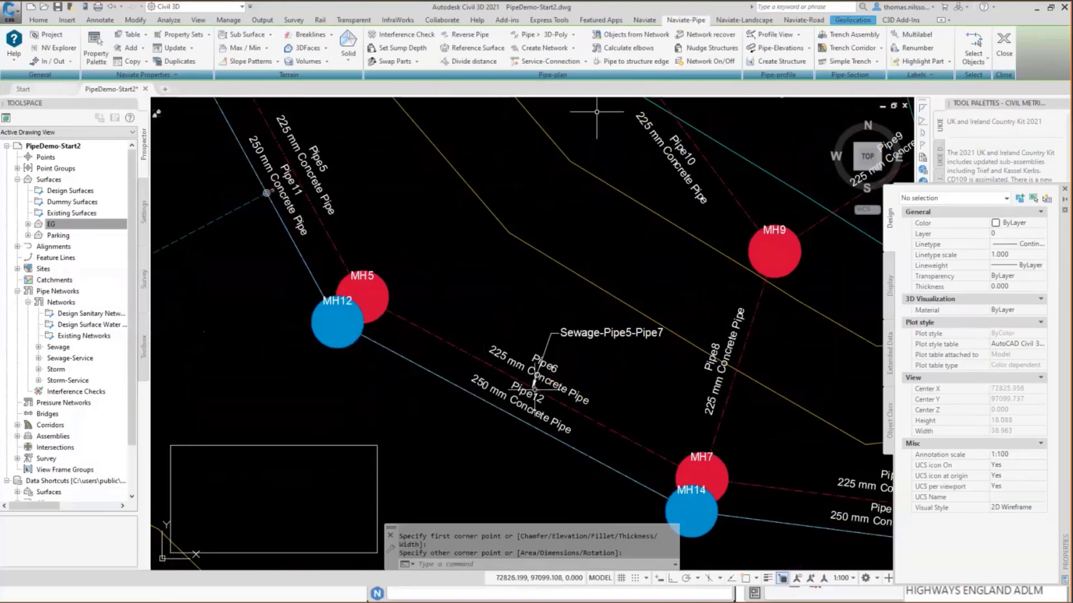
Start a service connection on Pipe12 and, with object snap on, set a 45-degree reference line through the rectangle's northeast corner.
click(549, 62)
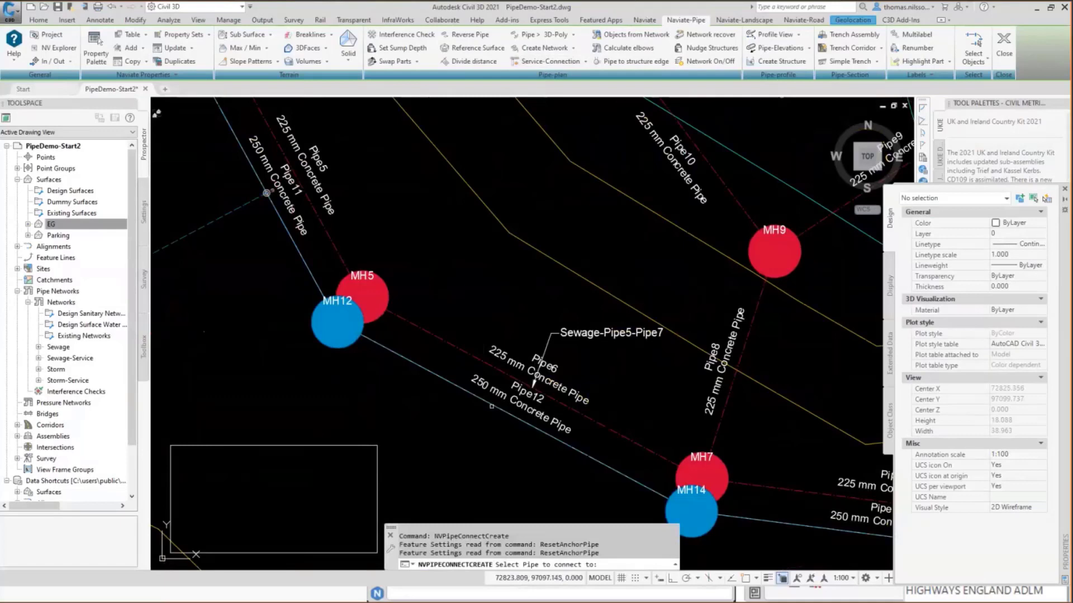
click(513, 419)
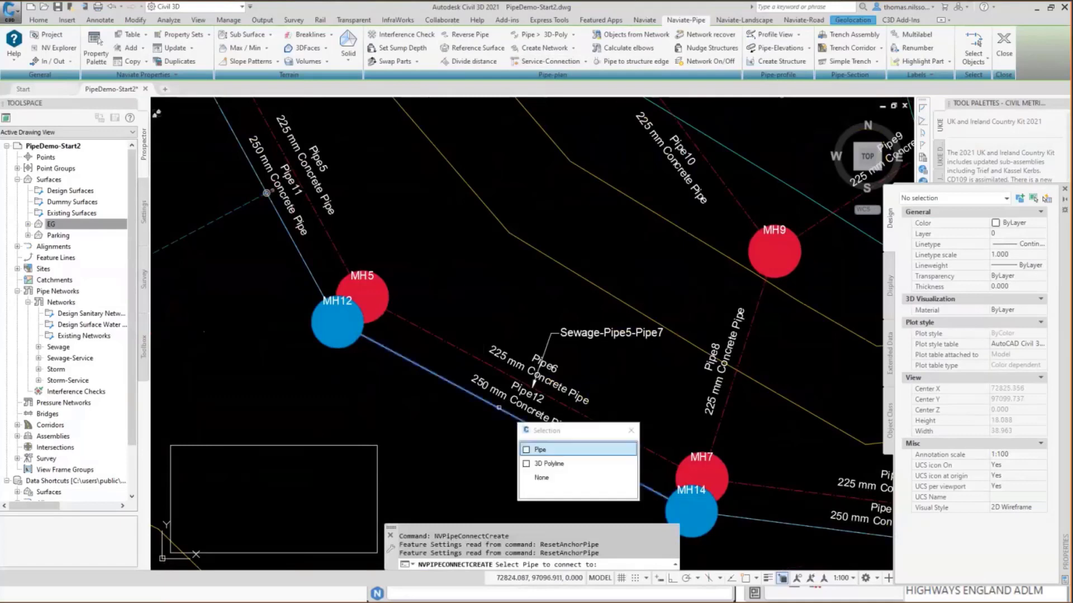
click(535, 451)
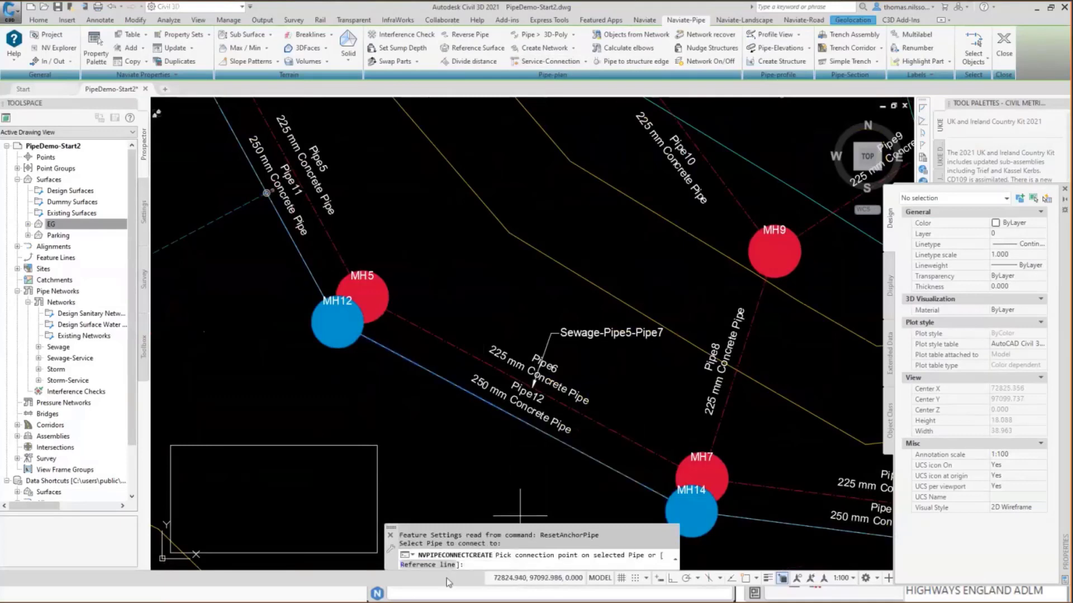
click(424, 565)
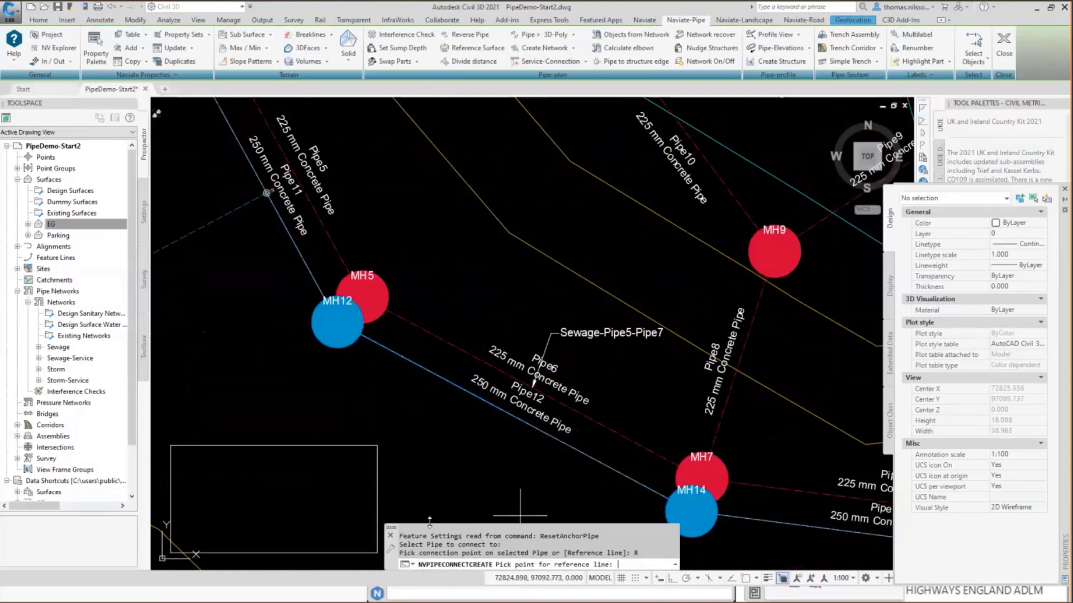
click(745, 579)
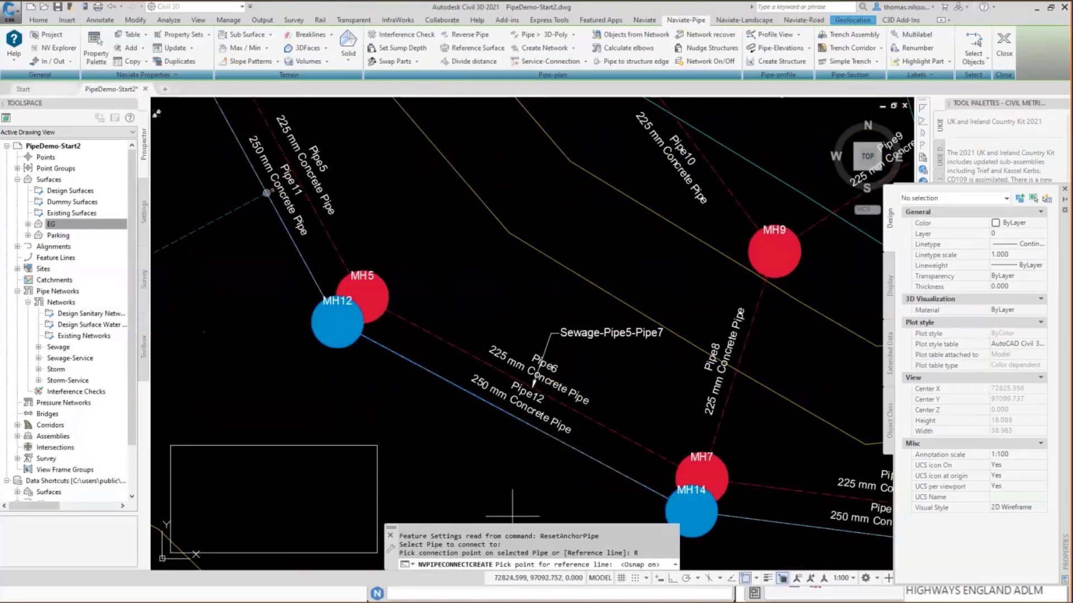
click(377, 445)
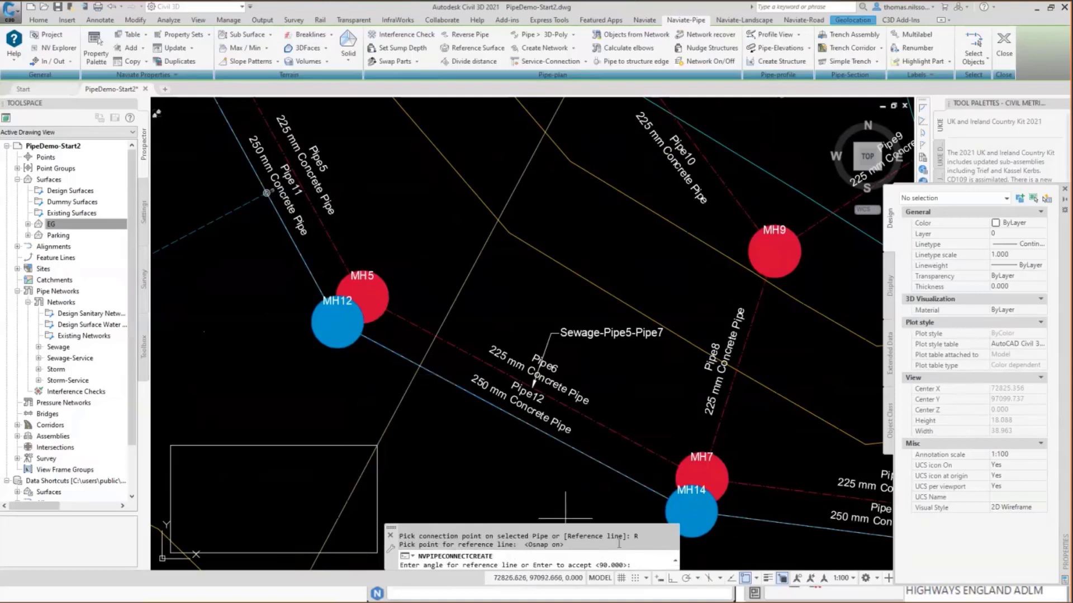
text(45)
key(Return)
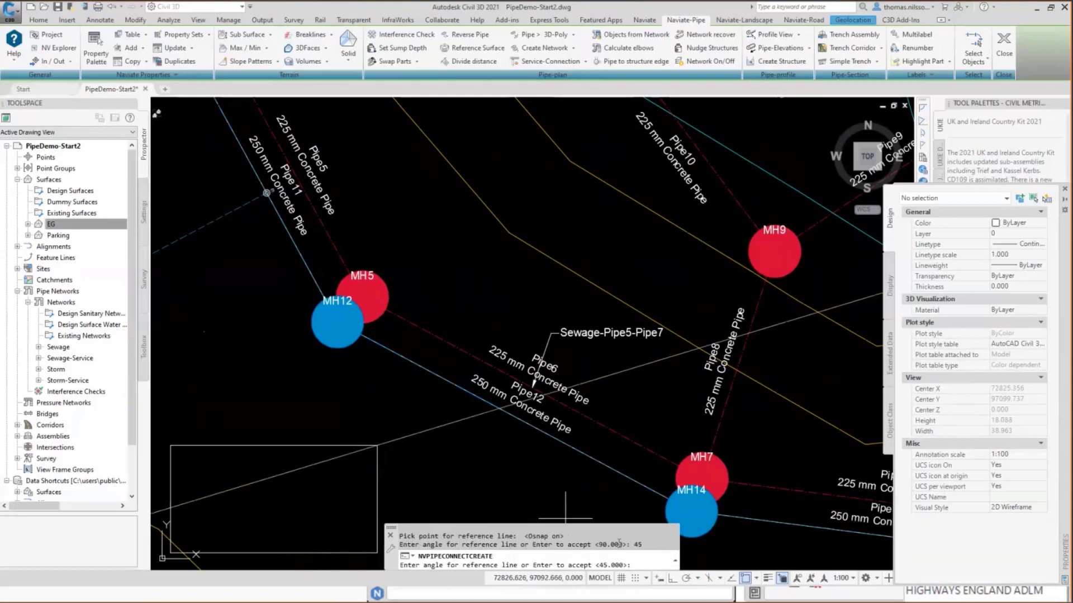
key(Return)
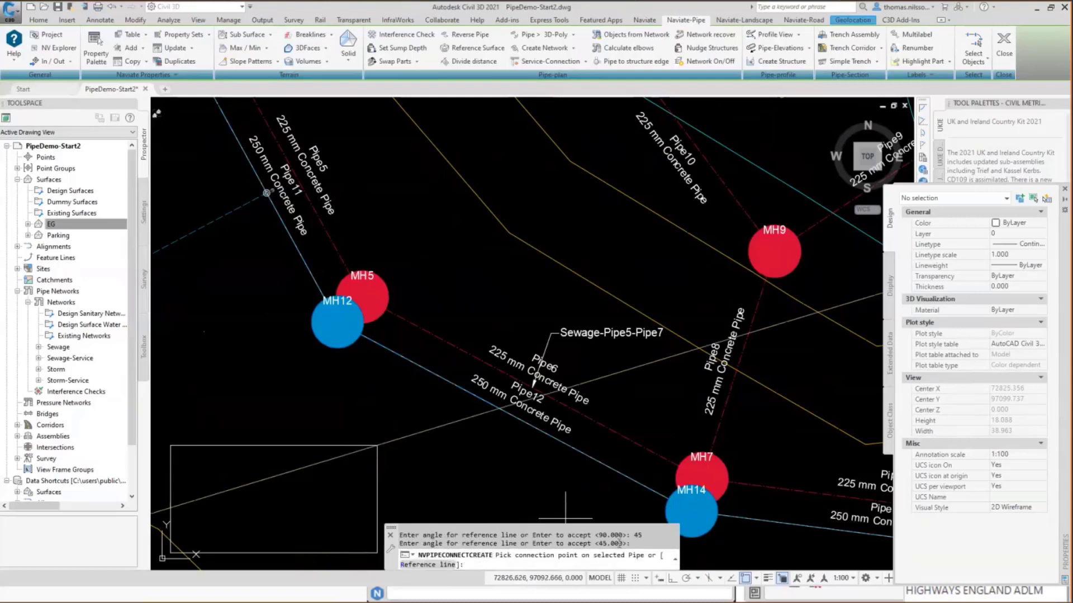
Create the service pipe from the reference line's crossing with Pipe12 to the rectangle's northeast corner, keeping the preset network, pipe and road gully.
click(503, 407)
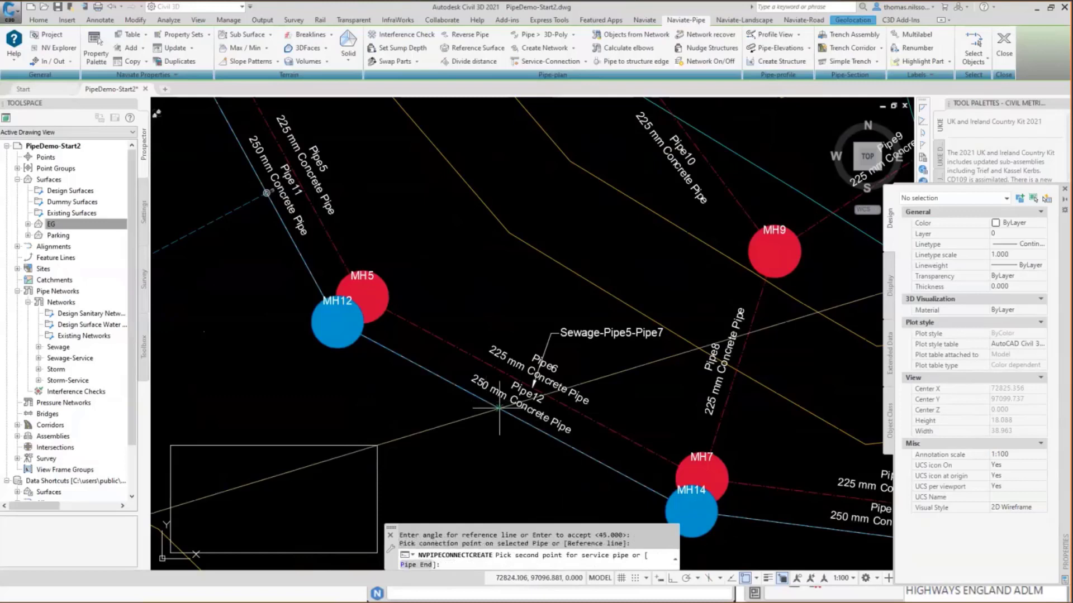
click(377, 445)
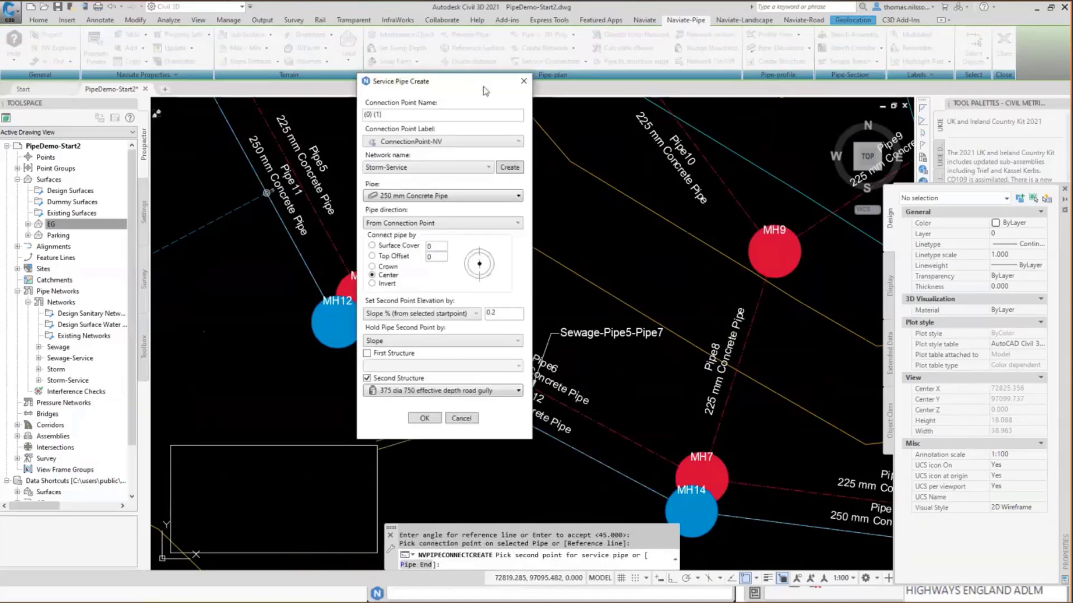
drag(483, 87, 784, 102)
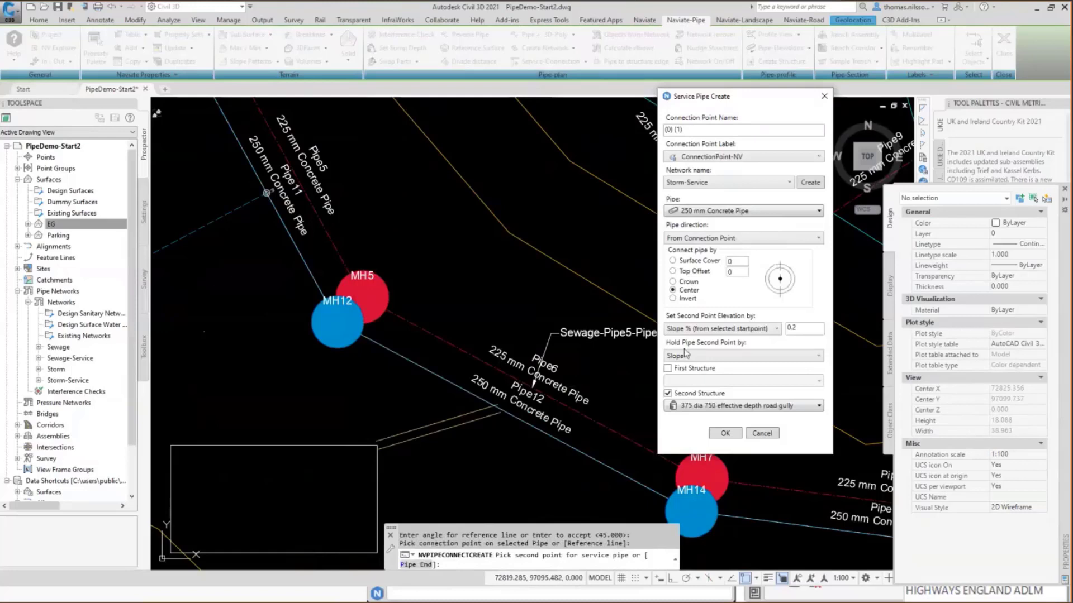
click(726, 434)
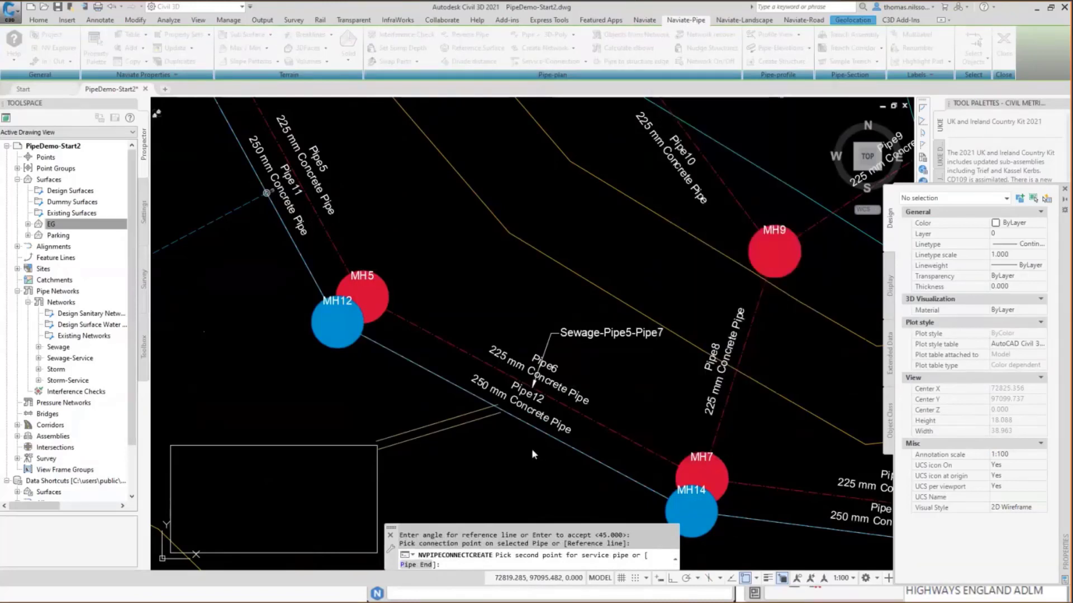
click(527, 451)
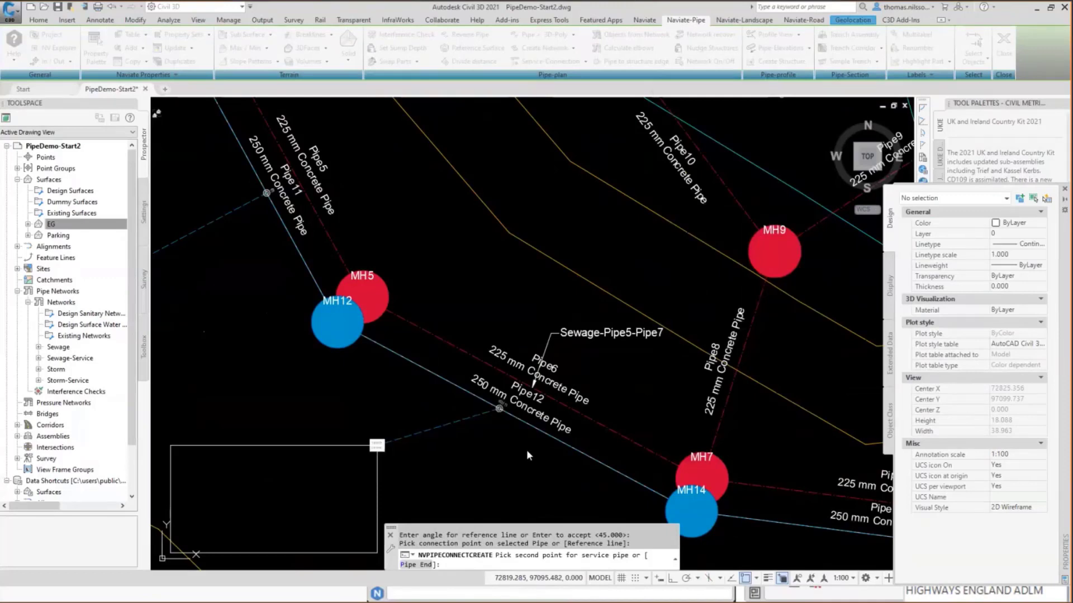
click(477, 416)
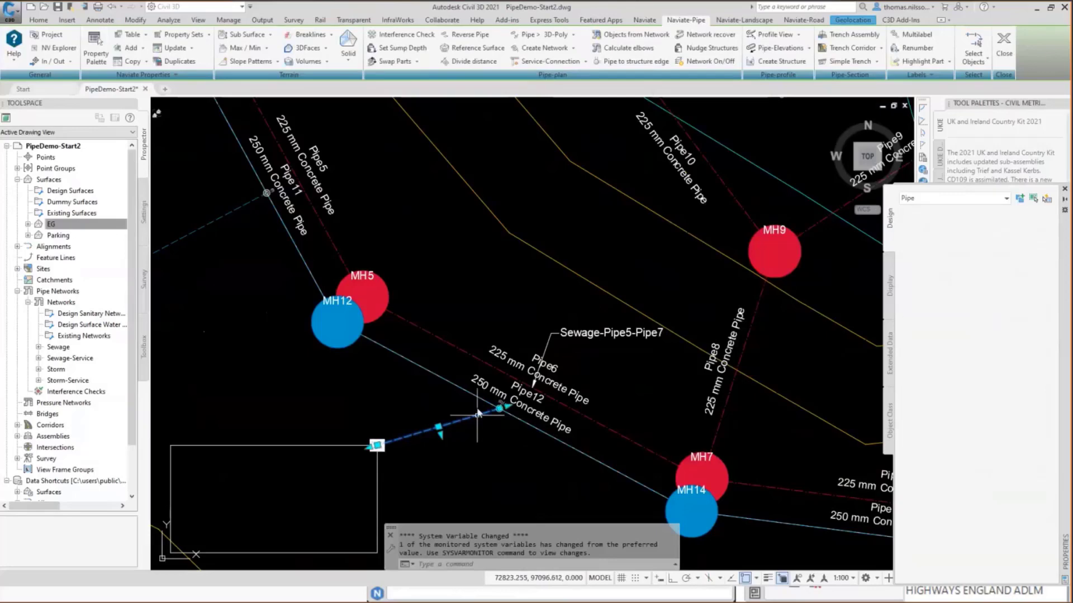
click(479, 401)
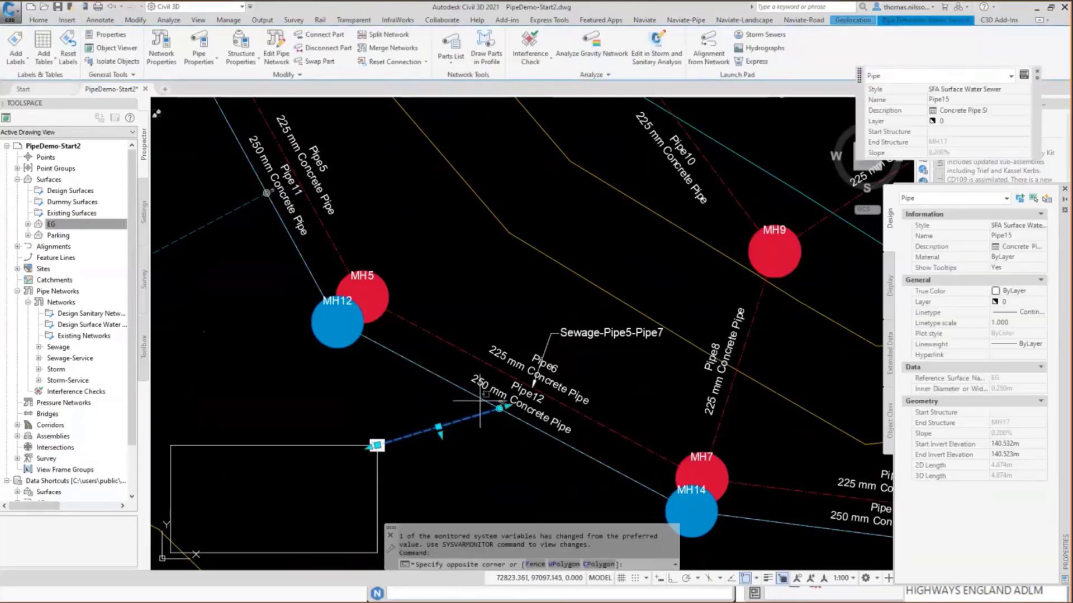
click(478, 387)
key(Escape)
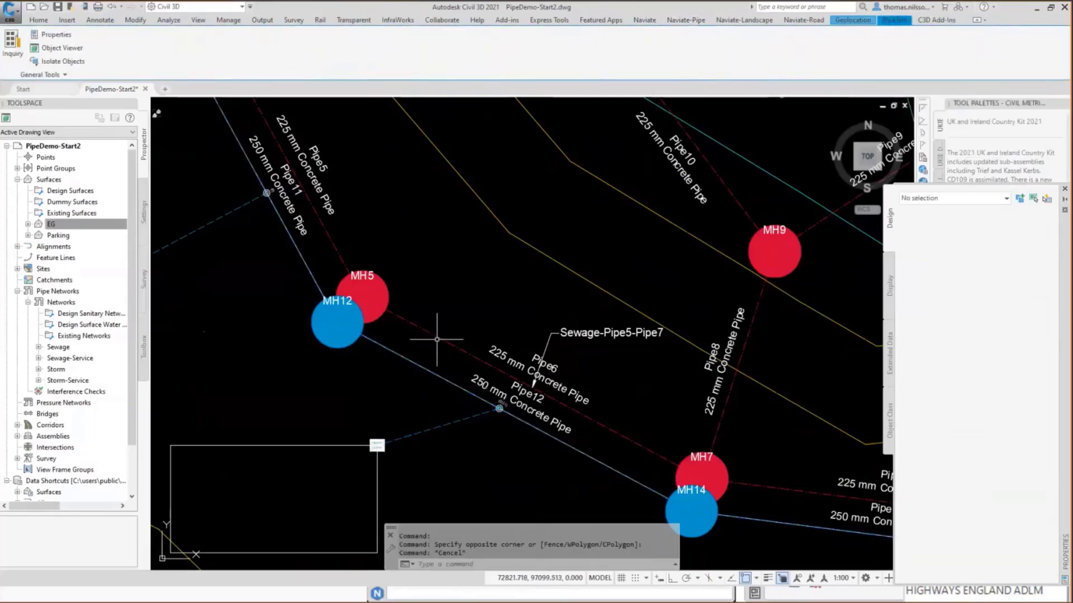
Select Pipe12, its new service pipe and Pipe6, and extend the selection to all similar pipes.
click(437, 373)
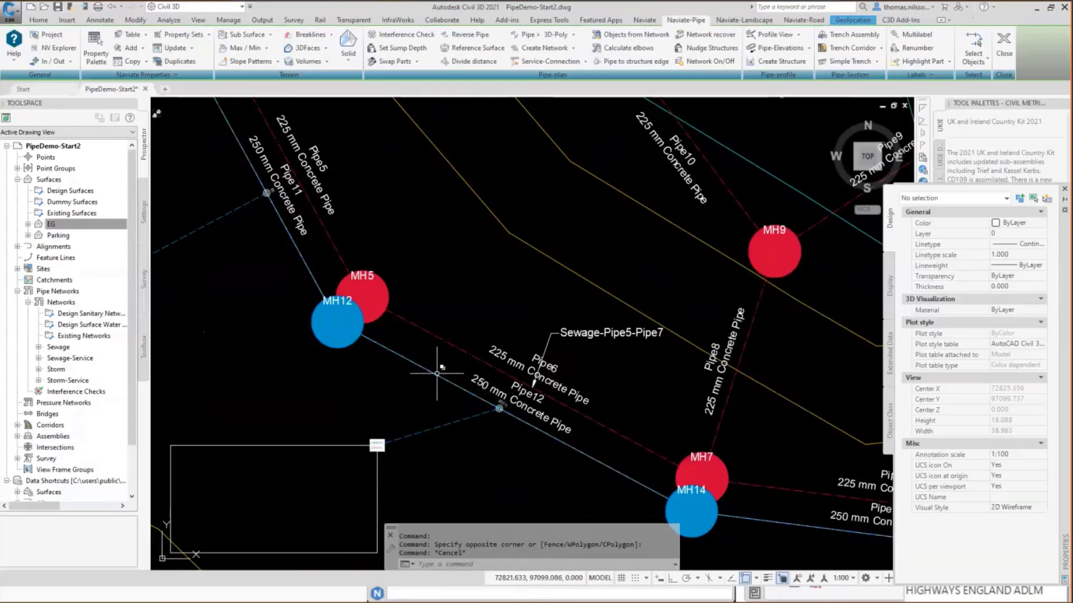
click(441, 417)
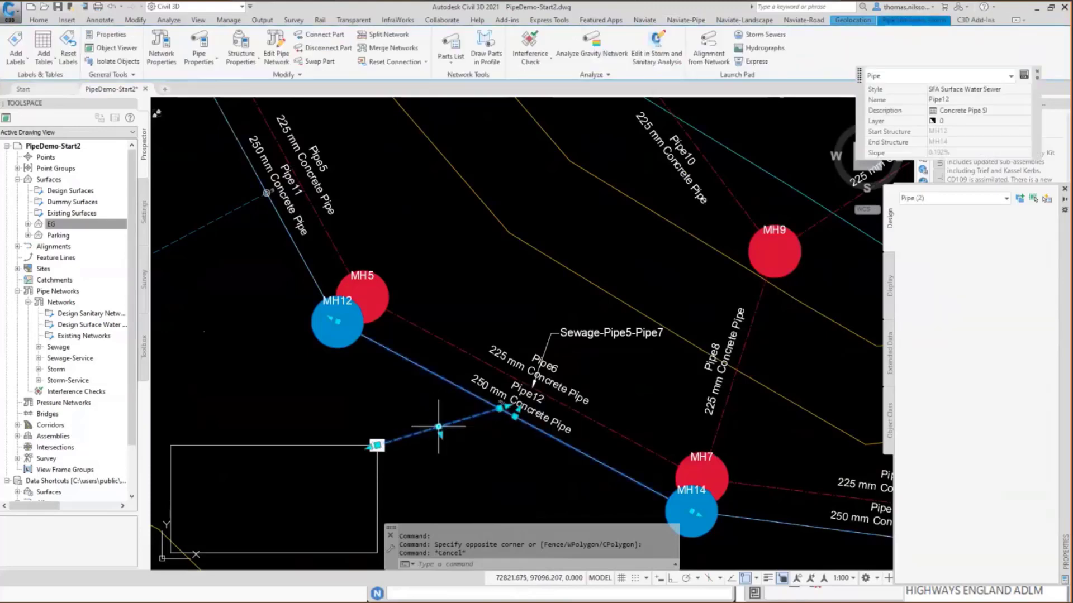
click(450, 345)
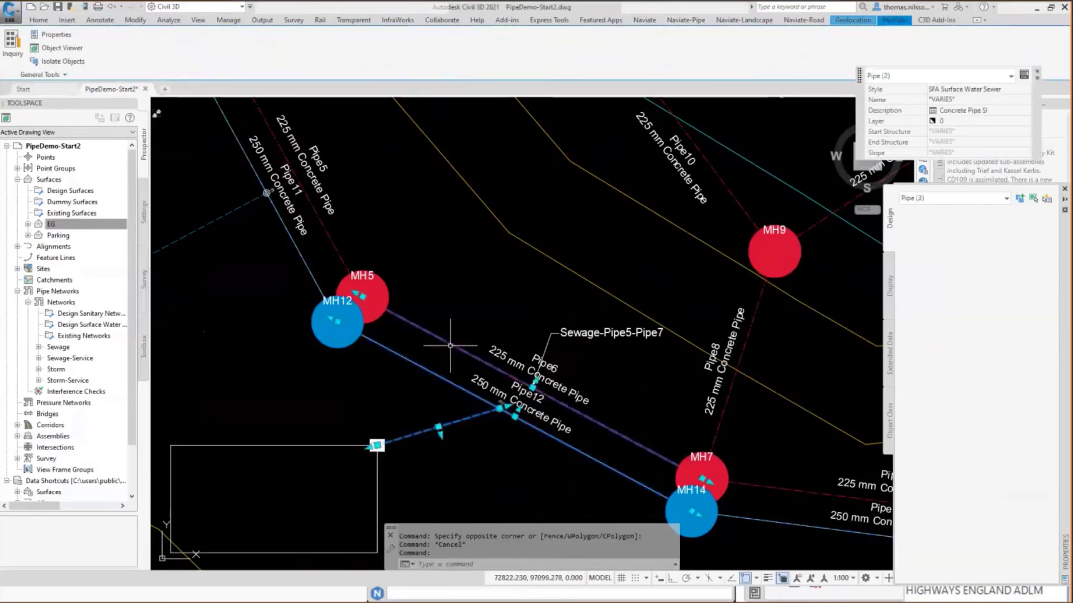
right_click(460, 303)
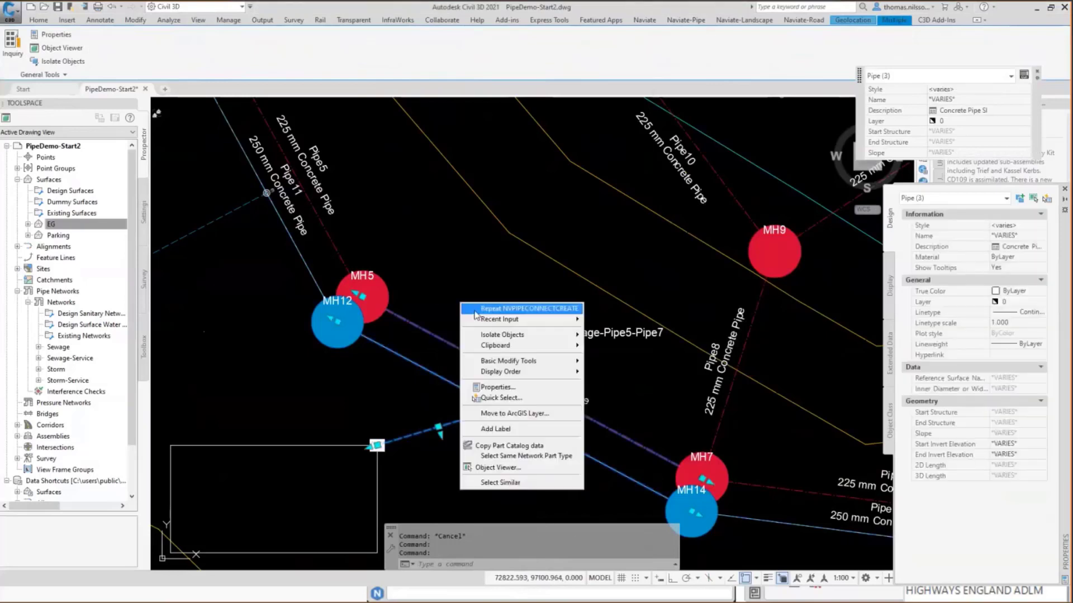
click(499, 483)
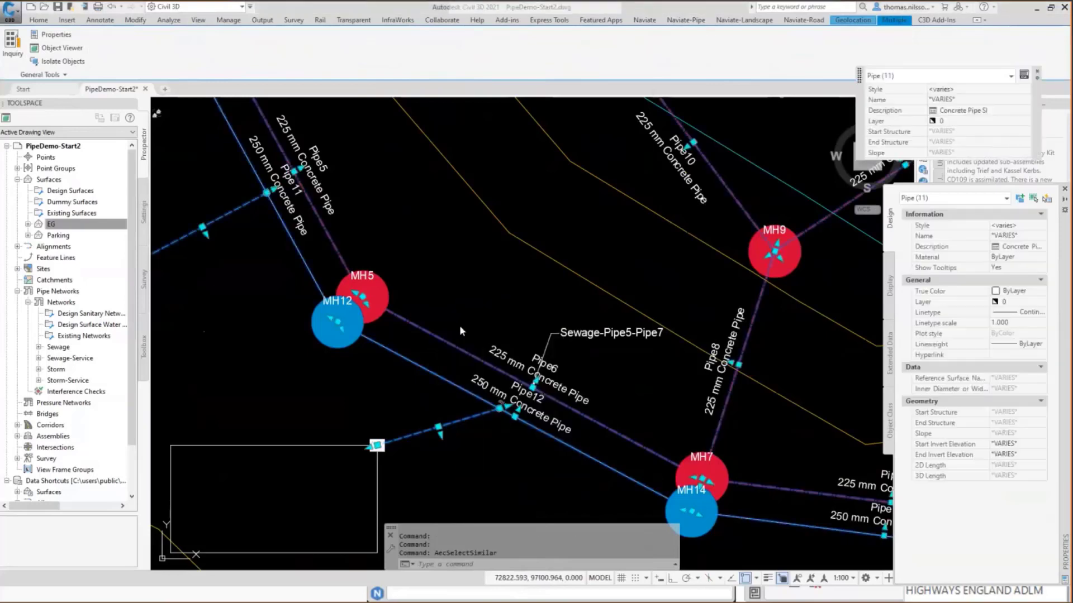
Inspect the selected pipes in the 3D Object Viewer, orbiting around the service connections, and close the viewer.
right_click(474, 318)
click(506, 486)
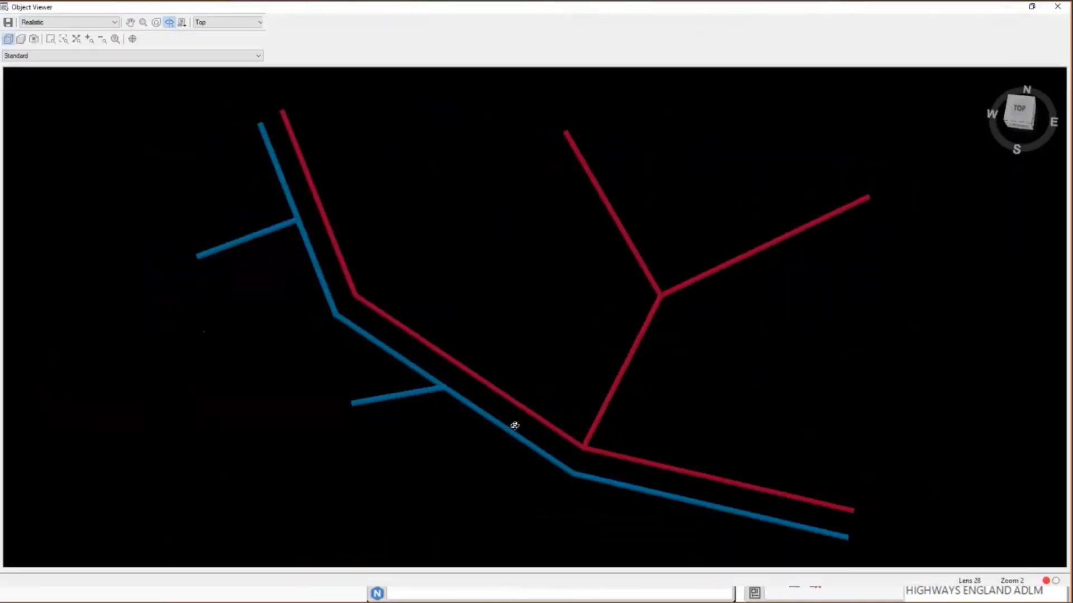
drag(515, 426, 457, 362)
scroll(406, 346, up, 5)
middle_drag(407, 345, 661, 357)
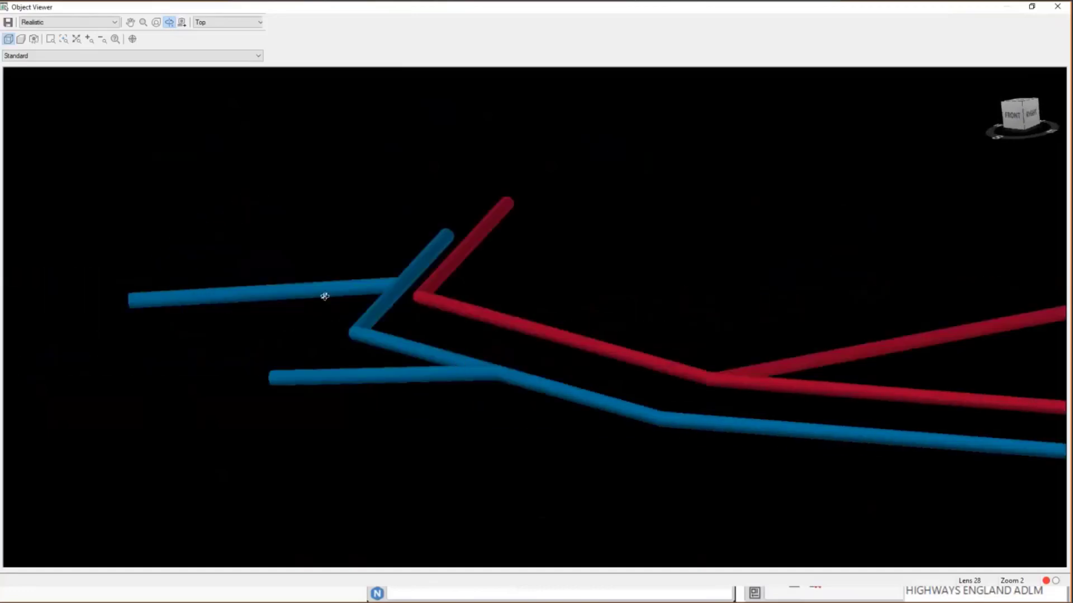
click(1058, 11)
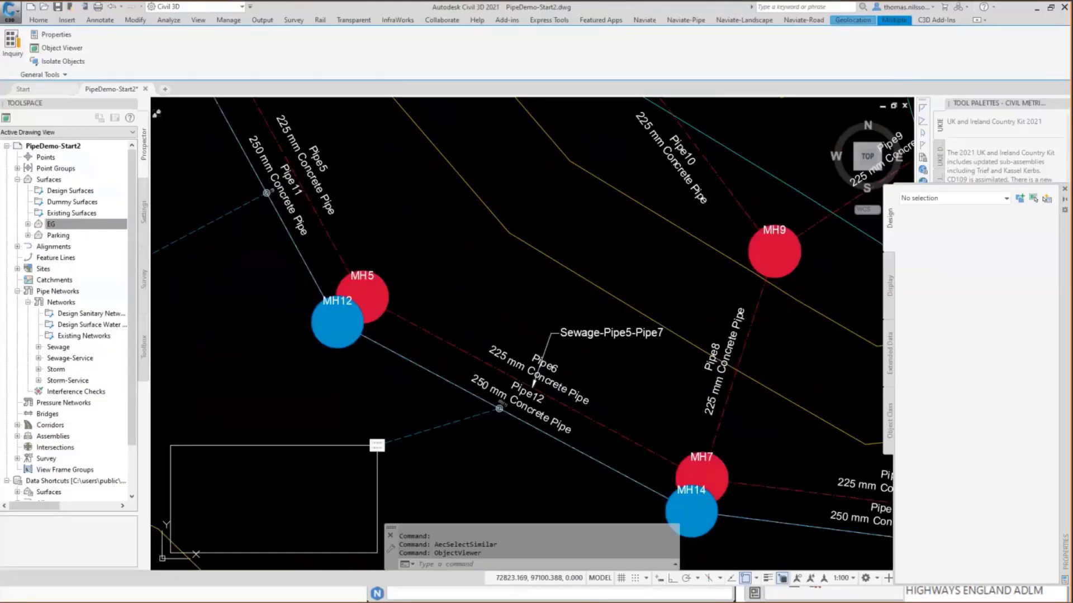
Start an alignment from the Sewage network, running from the northwesternmost red manhole through MH5 and MH7 to the southeasternmost one.
scroll(431, 347, down, 6)
scroll(431, 347, up, 6)
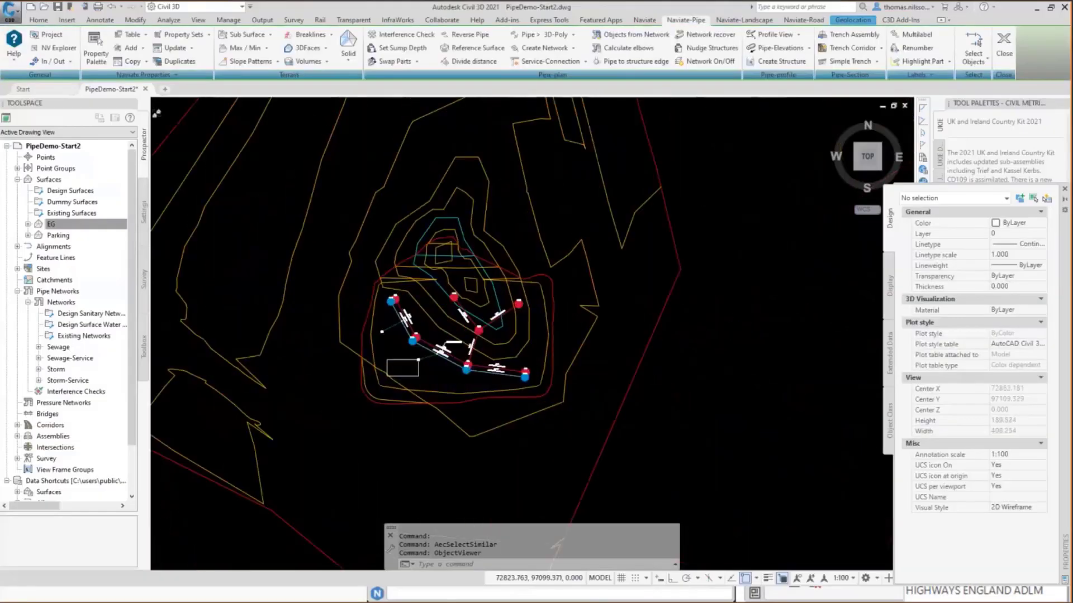
click(798, 35)
click(782, 54)
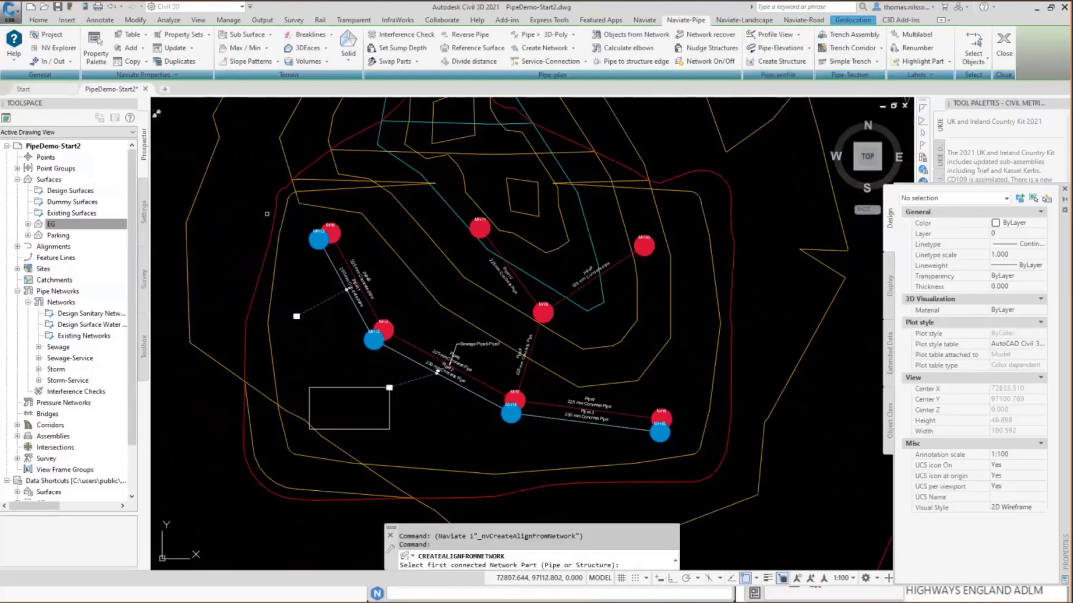
click(343, 233)
click(669, 419)
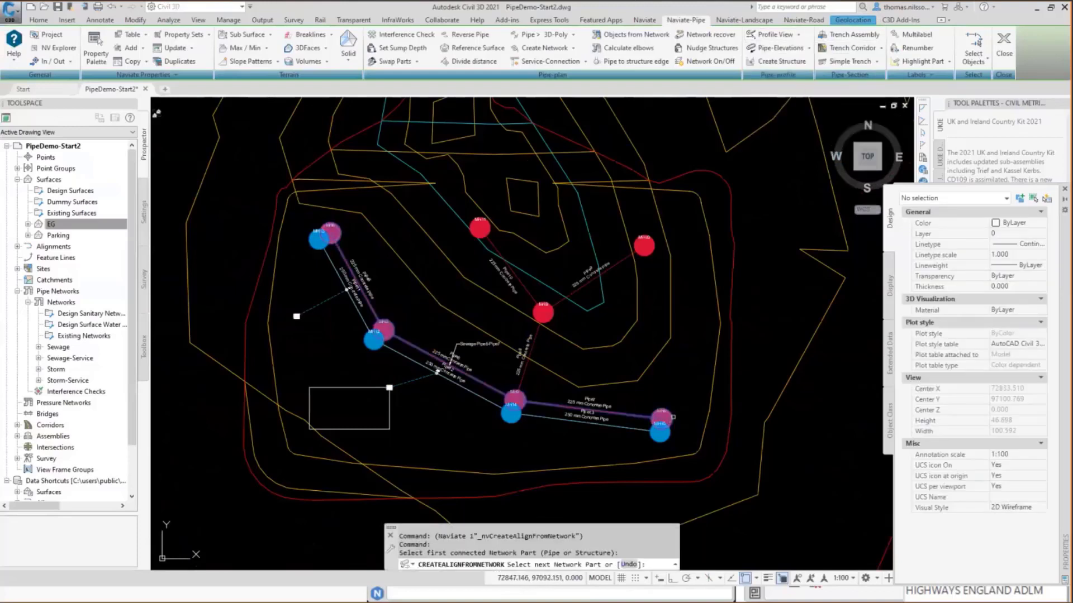
key(Return)
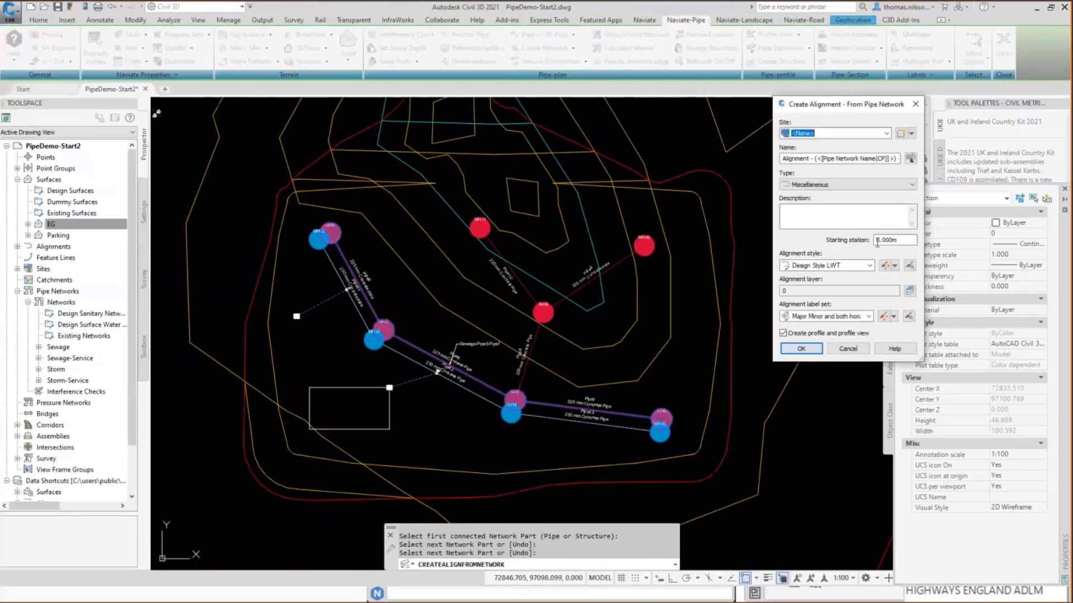
Create the alignment with the _No Display style and the No labels label set, including a profile and profile view.
click(822, 265)
click(820, 276)
click(827, 316)
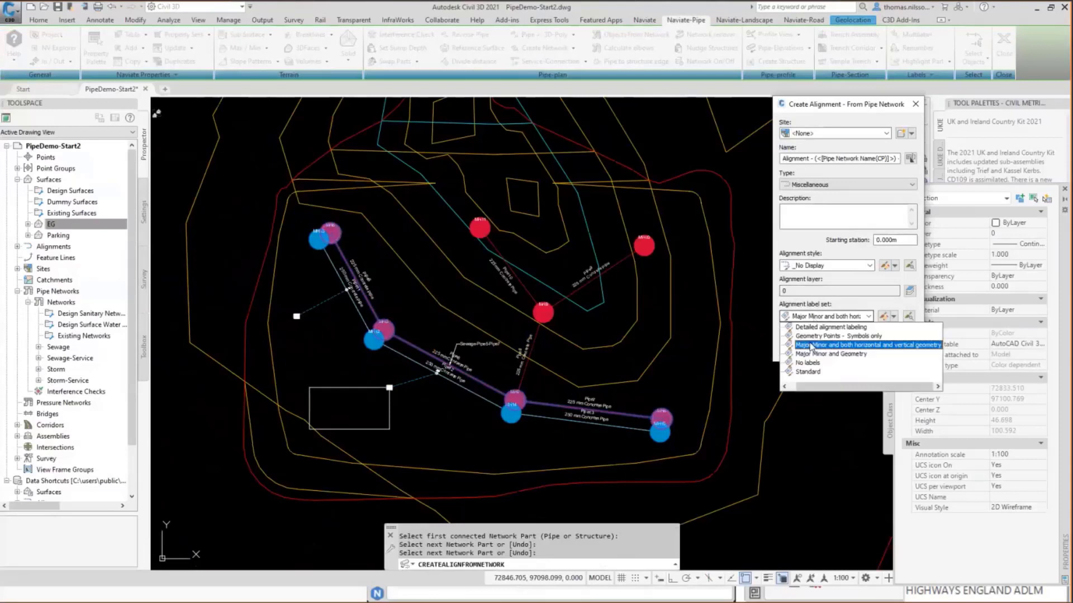
click(809, 371)
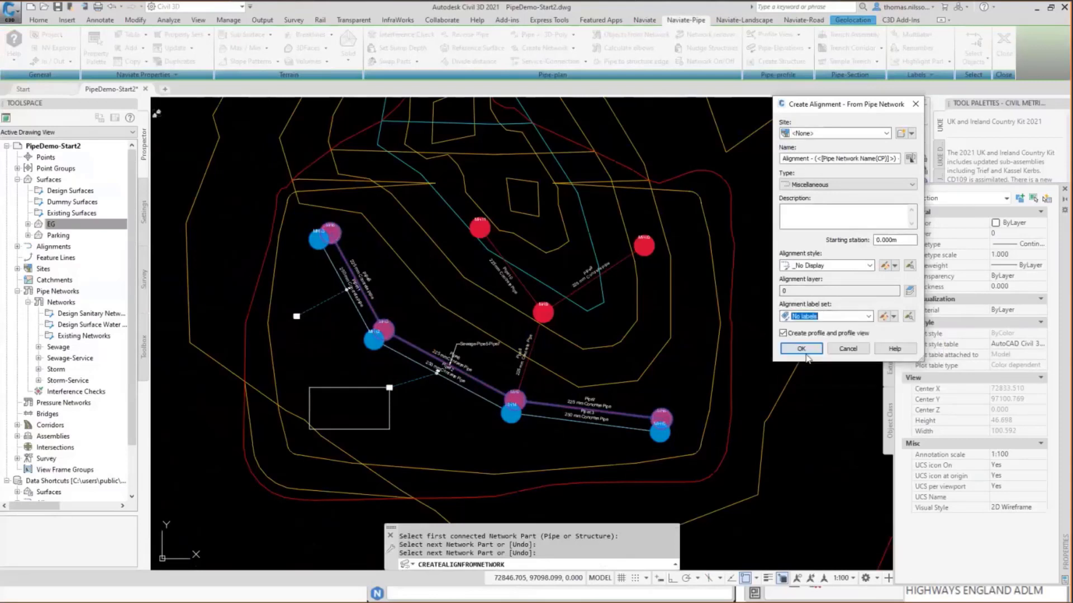
click(788, 352)
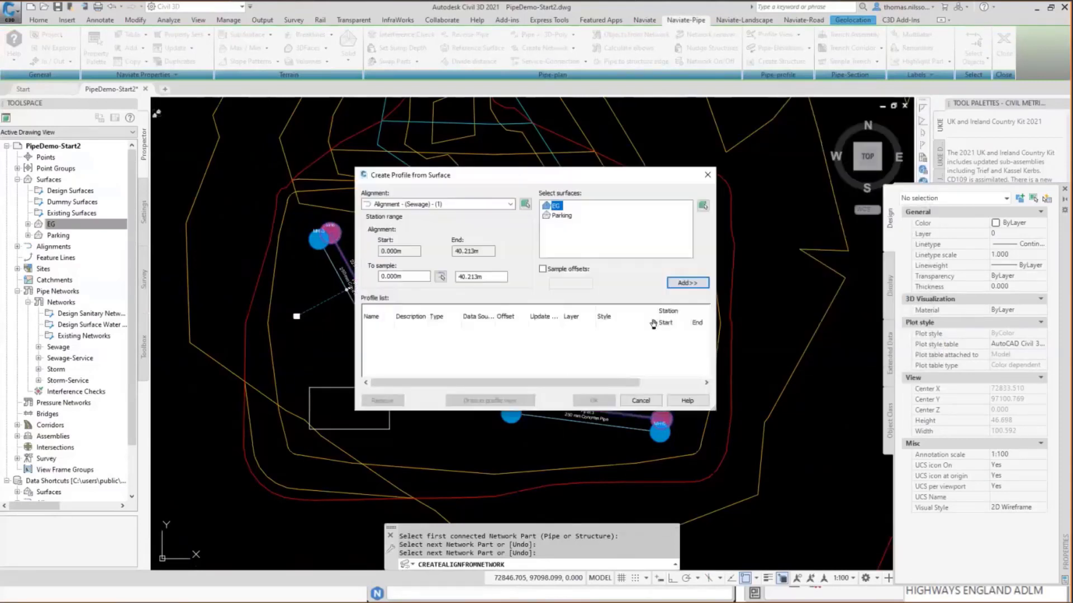
Add the EG and Parking surfaces to the profile list and give the Parking profile the Additional Surface 1 style.
click(687, 284)
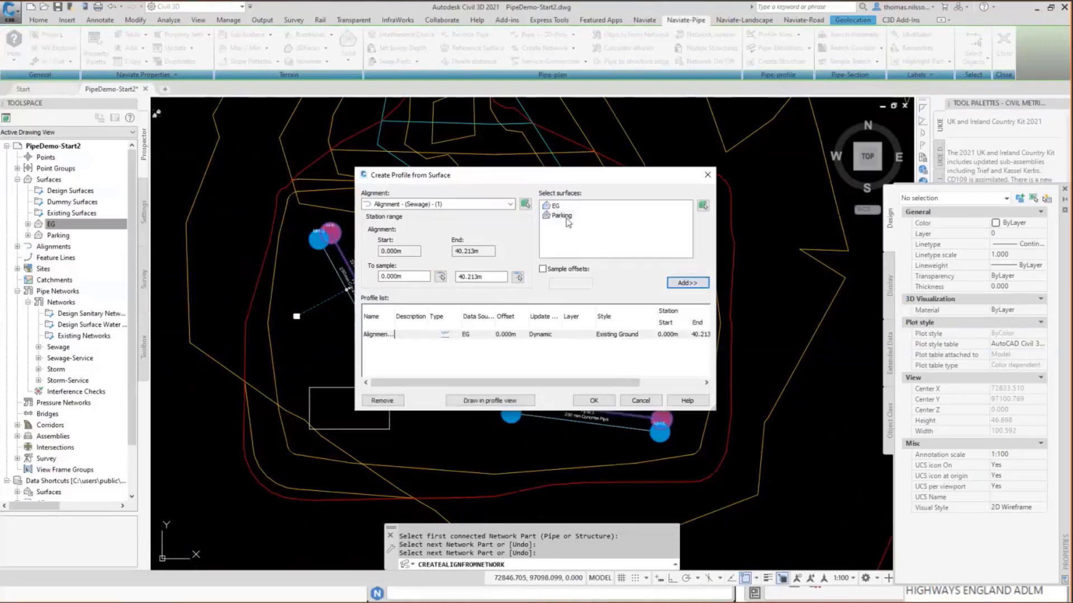
click(620, 343)
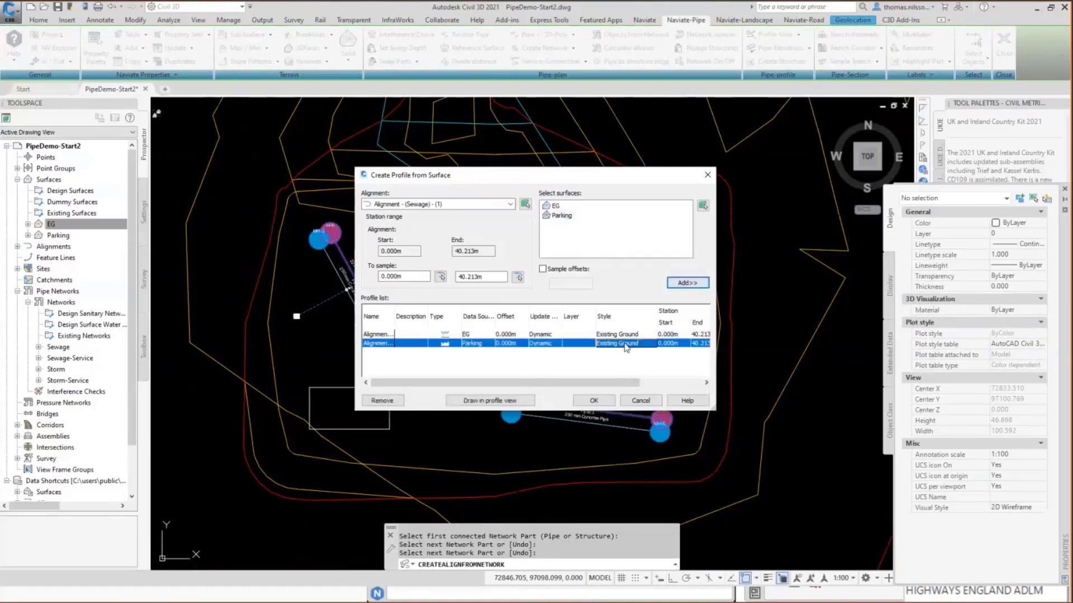
click(623, 348)
click(514, 288)
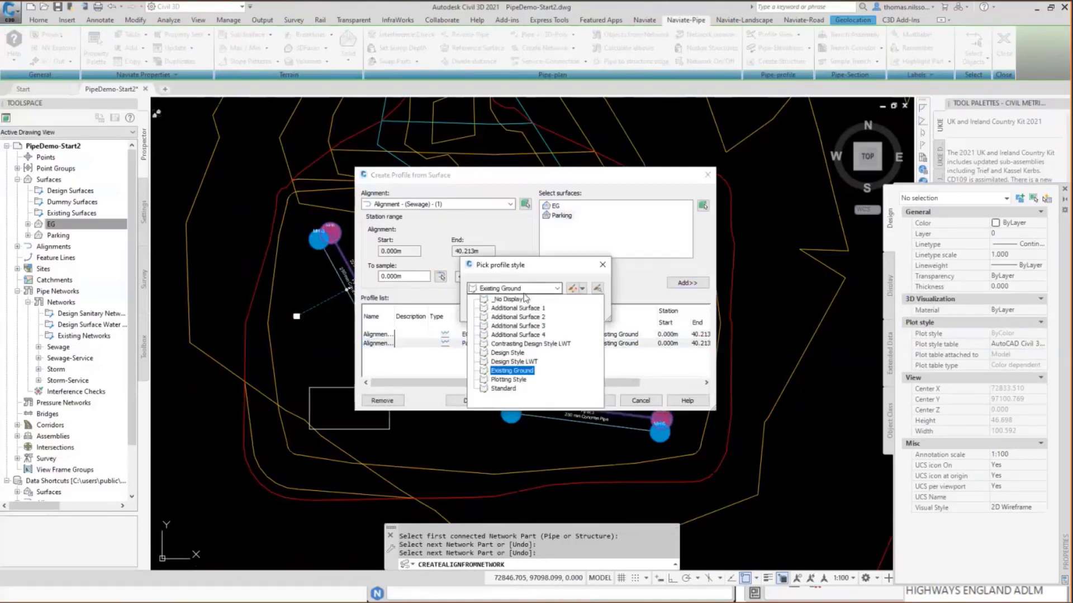
click(519, 309)
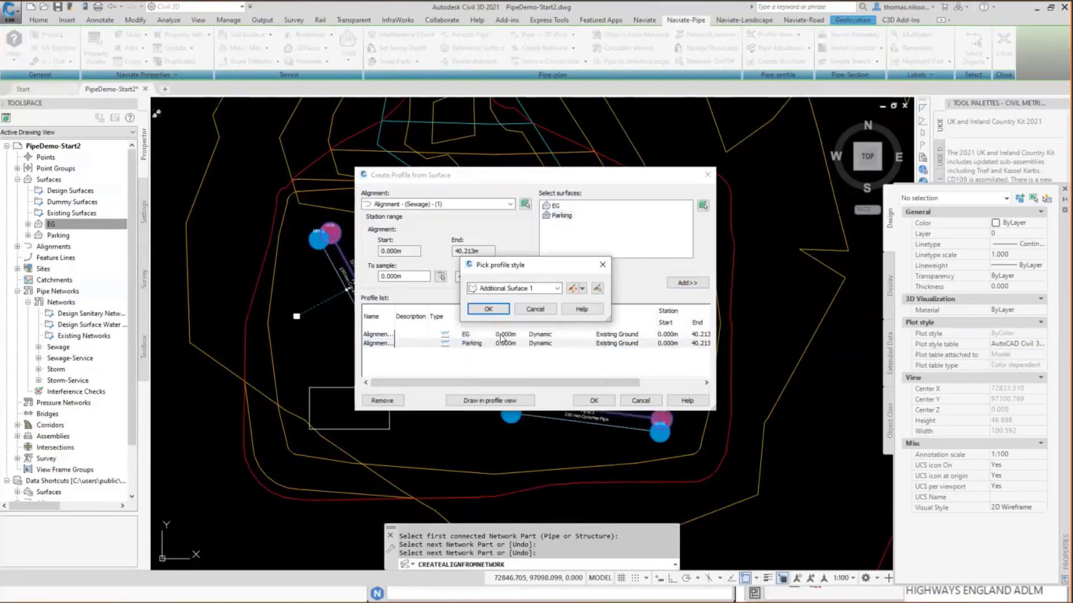
click(489, 309)
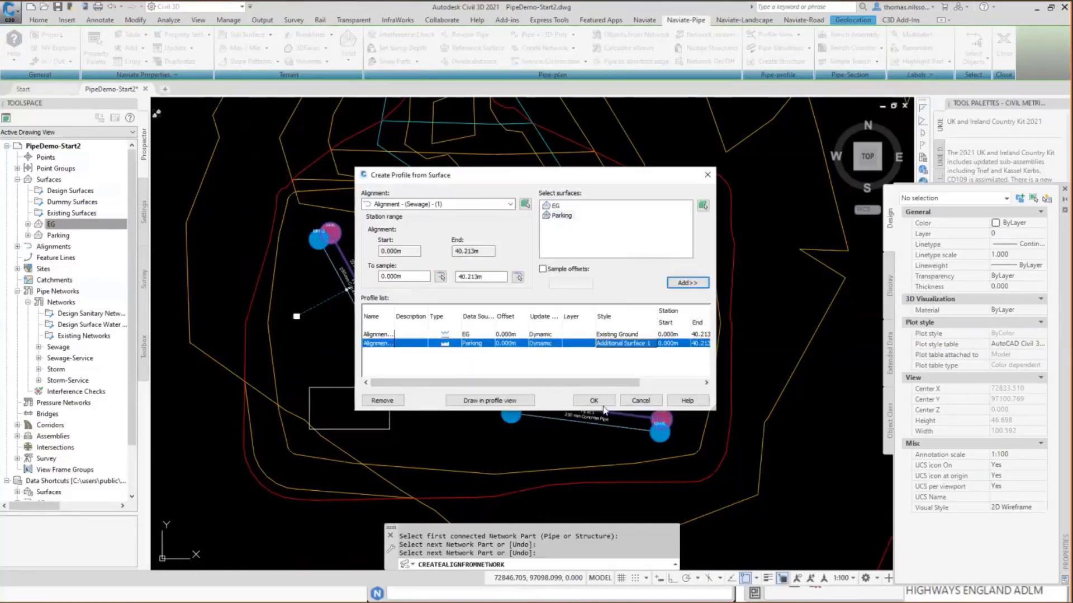
Draw the profiles in a profile view with the default settings and place it in the empty area east of the parking site.
click(523, 401)
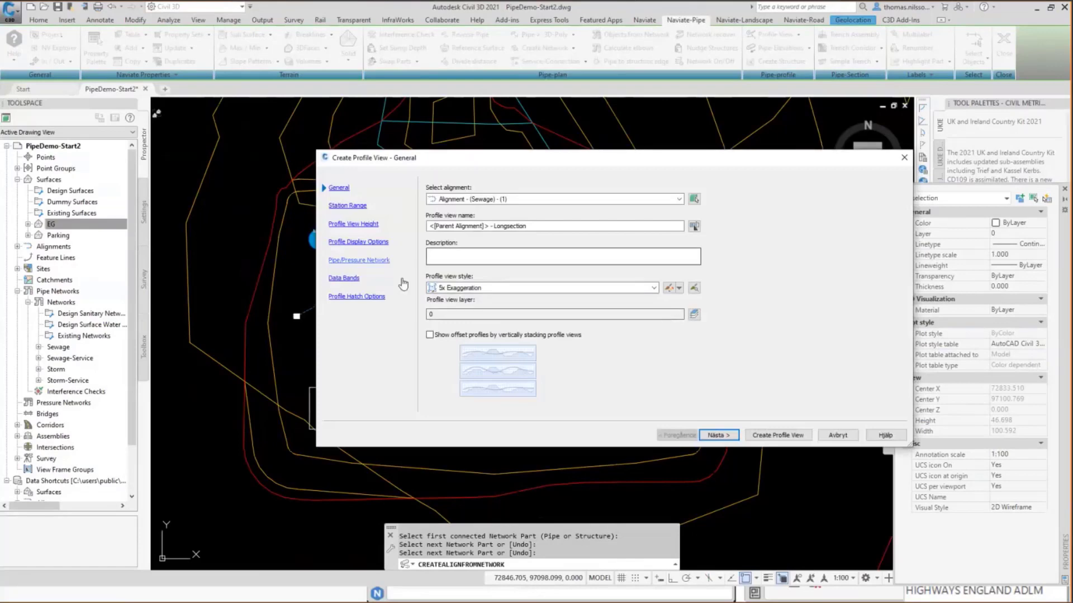
click(778, 435)
scroll(640, 416, down, 5)
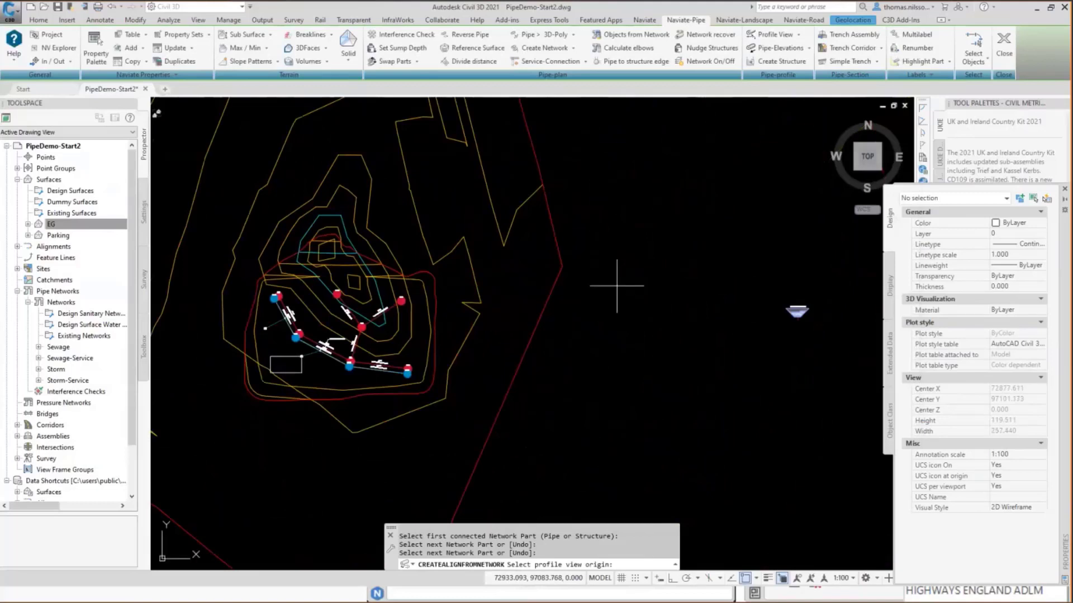
click(600, 288)
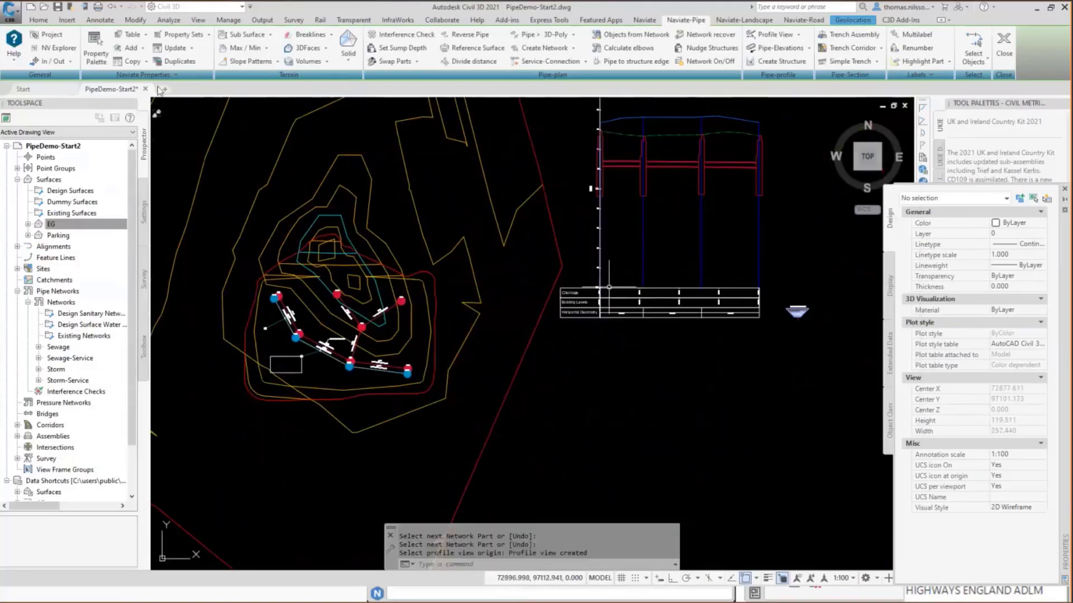
Split the drawing into two vertical viewports, one framing the sewage profile view and the other the pipe network in plan.
click(158, 111)
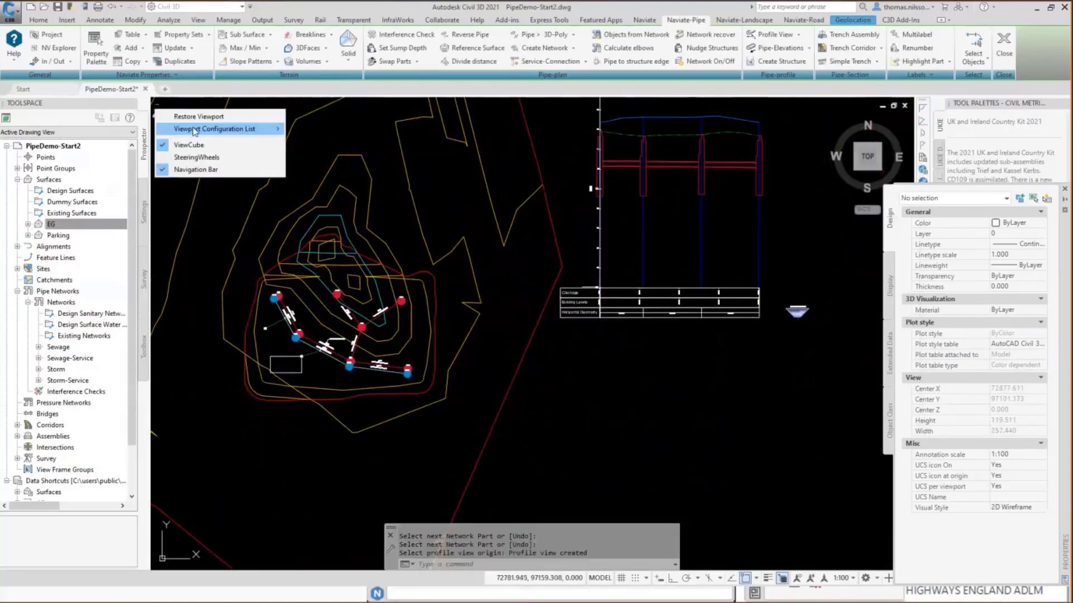
mouse_move(224, 129)
click(324, 157)
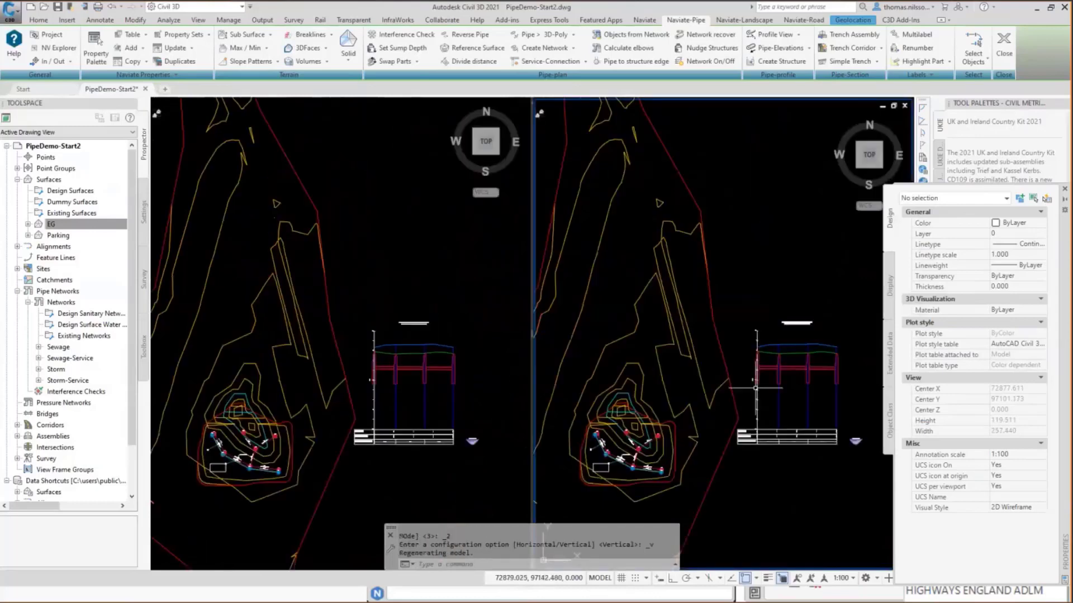
scroll(785, 380, up, 2)
scroll(838, 391, up, 3)
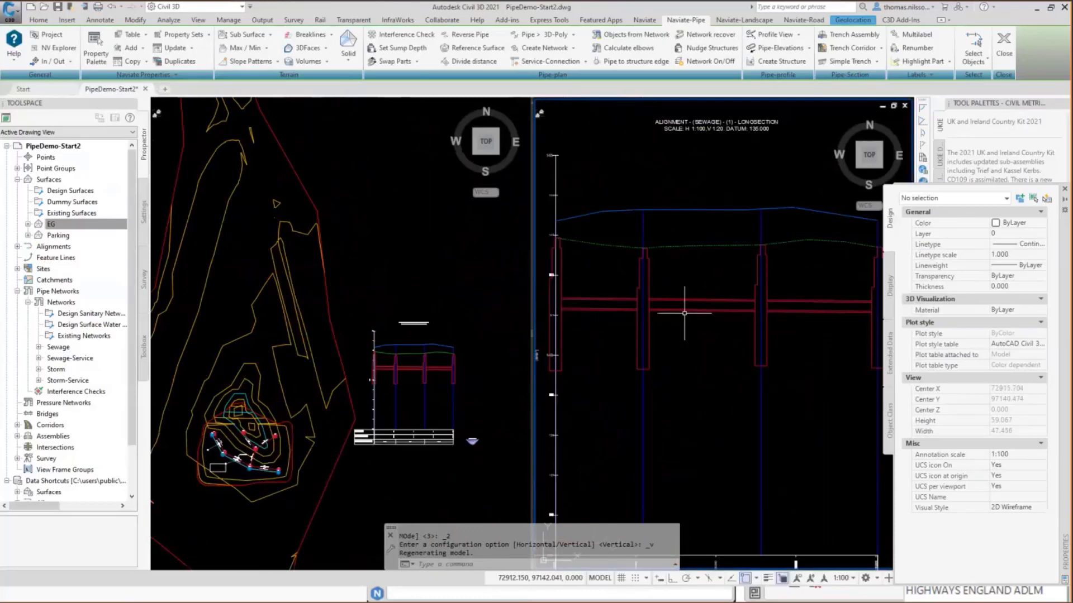
click(462, 307)
scroll(221, 491, up, 6)
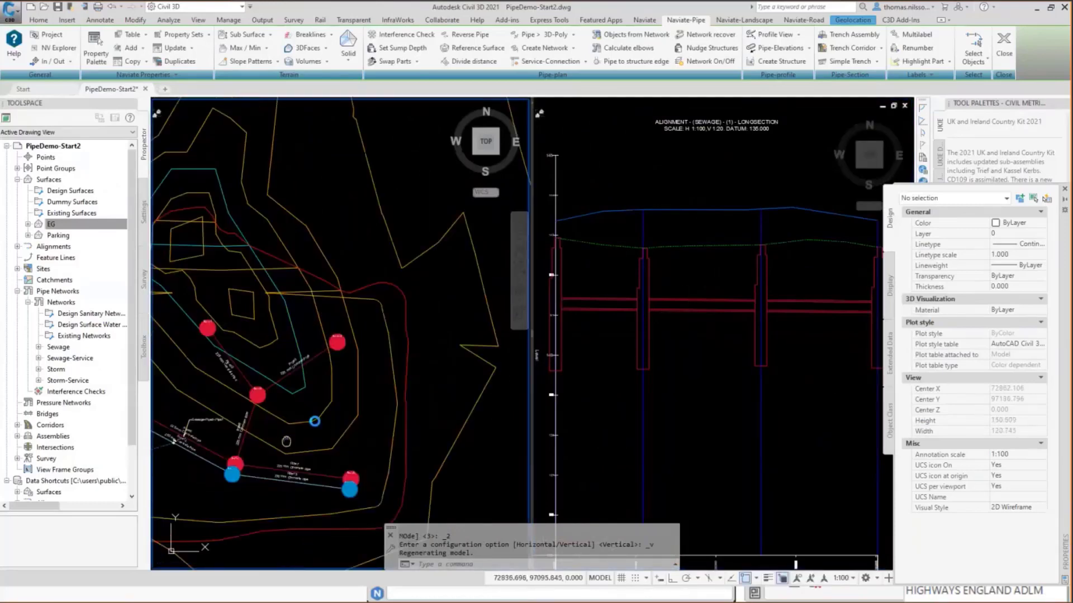
middle_drag(391, 359, 370, 349)
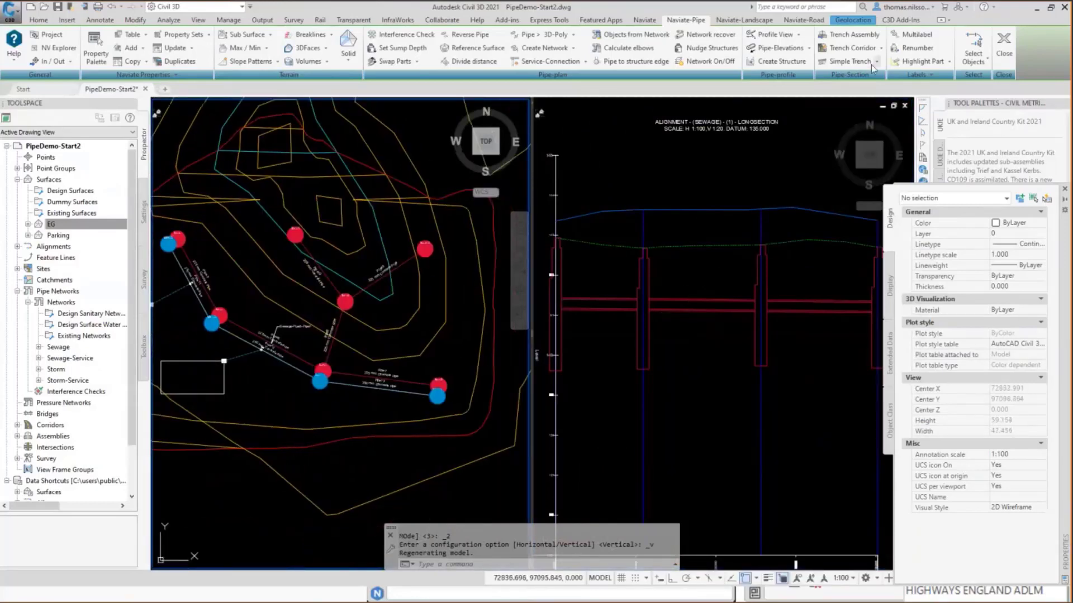
Set Parking as the reference surface for the whole network of the second manhole in the profile view.
click(810, 49)
key(Escape)
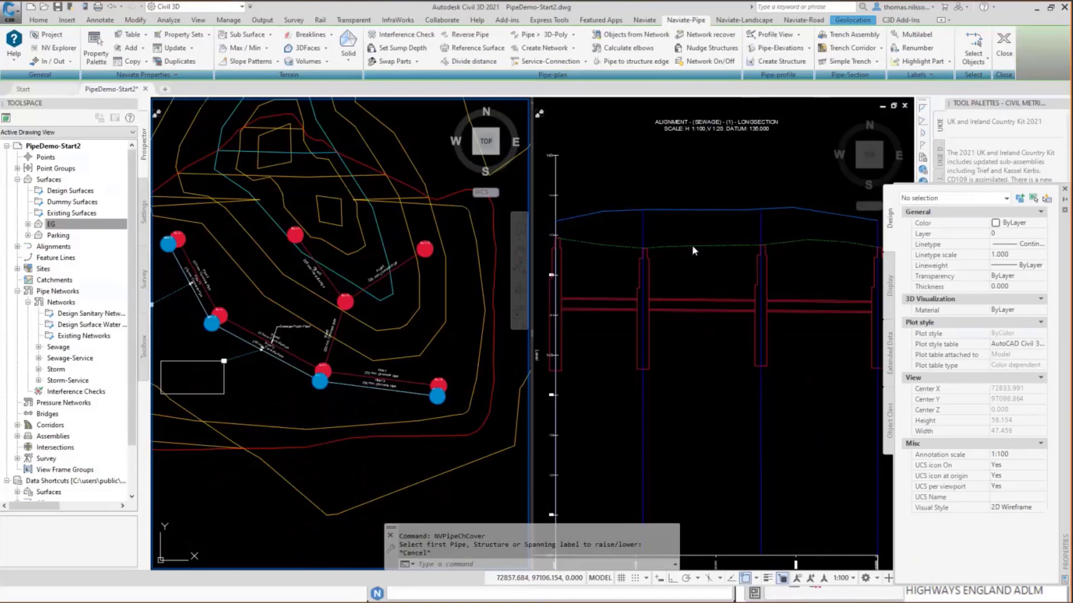
click(478, 49)
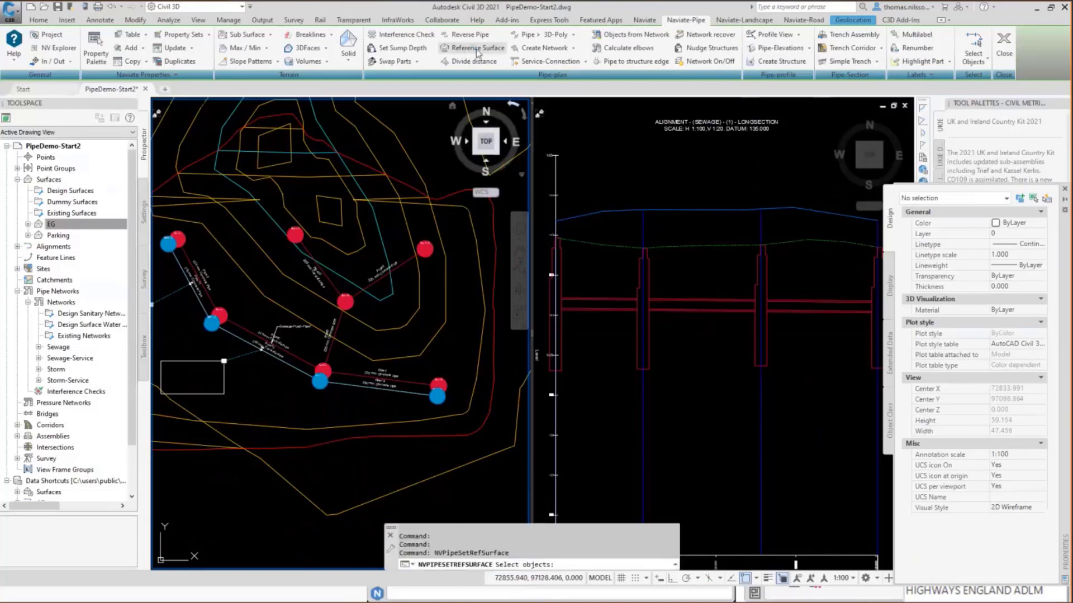
click(638, 280)
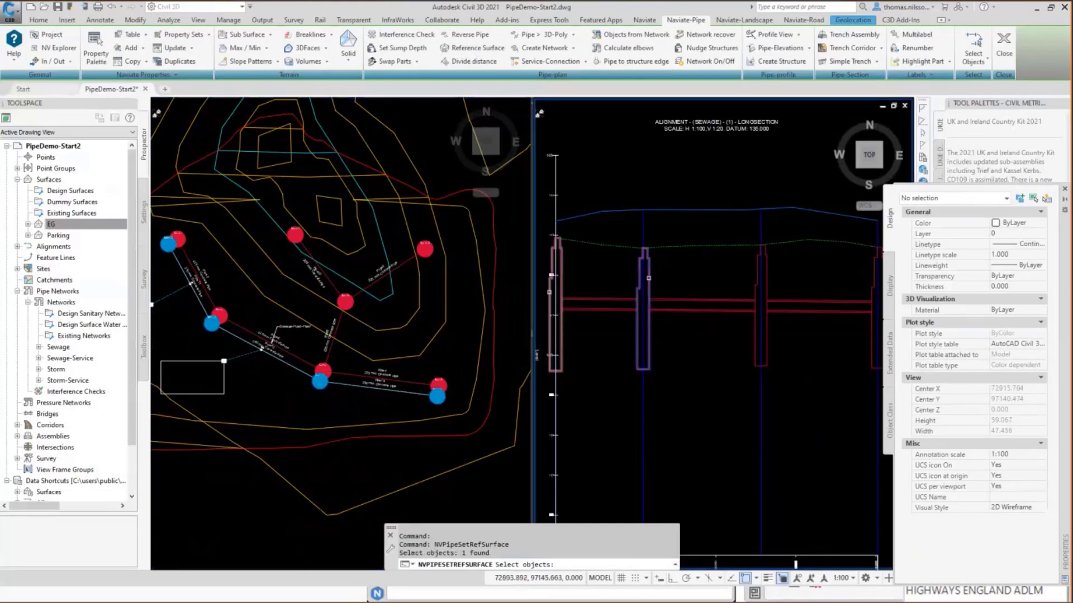
key(Return)
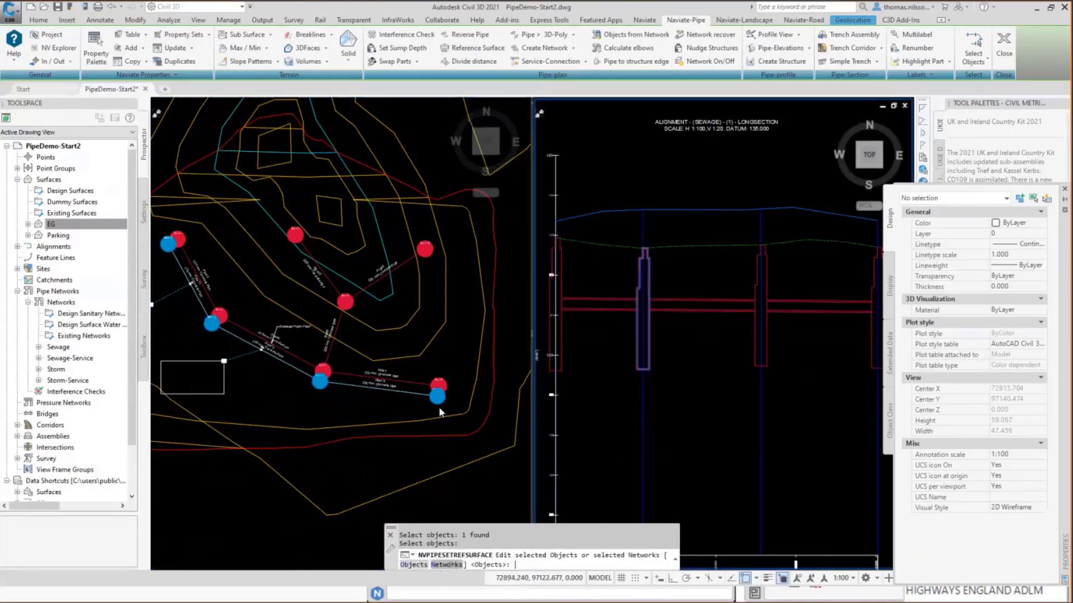
text(N)
key(Return)
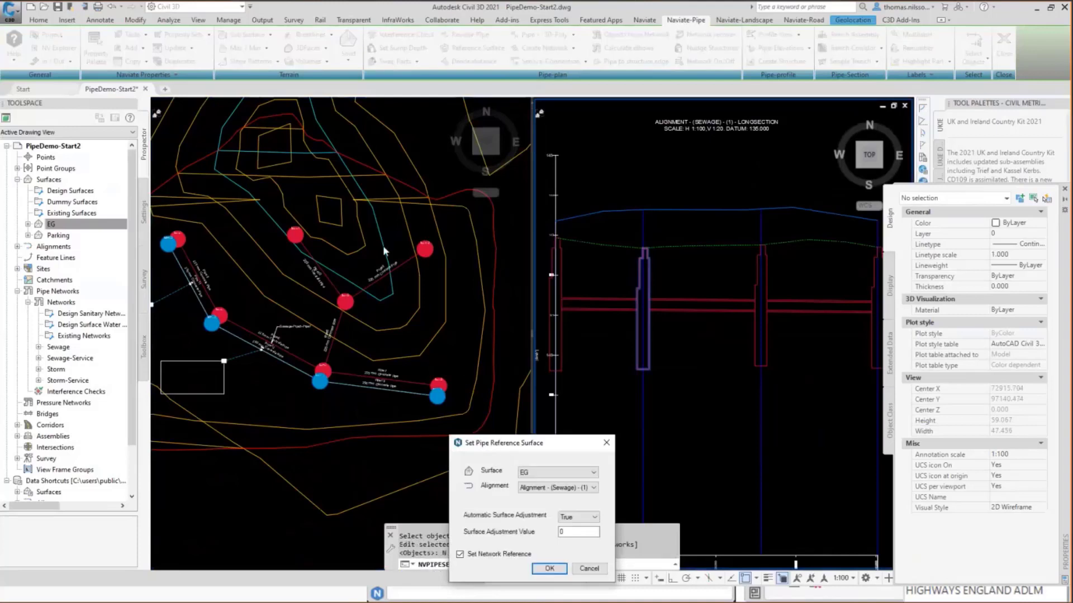
click(432, 273)
click(423, 295)
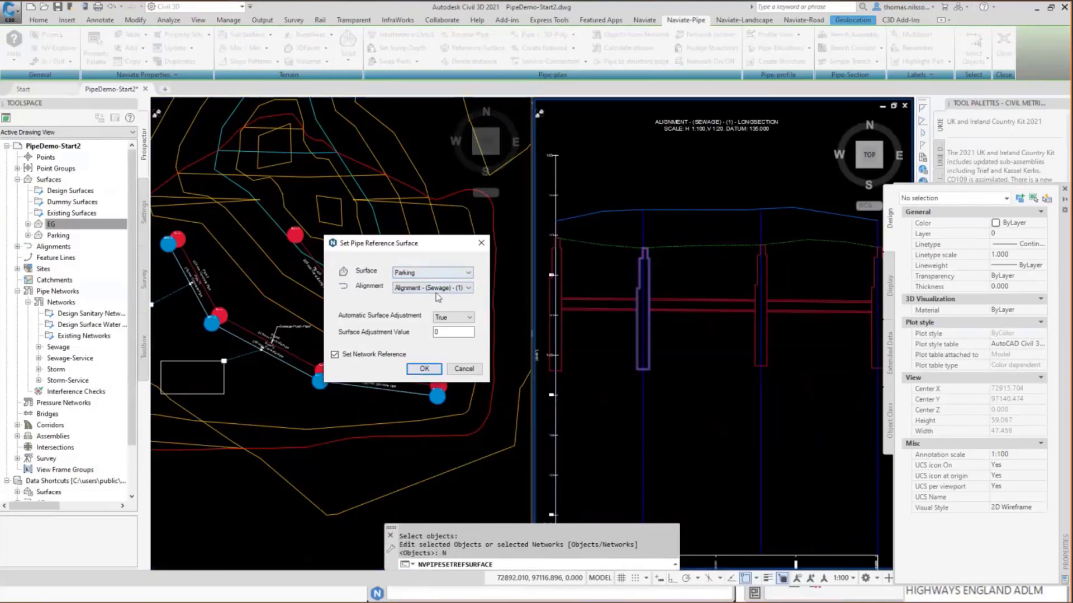
click(425, 370)
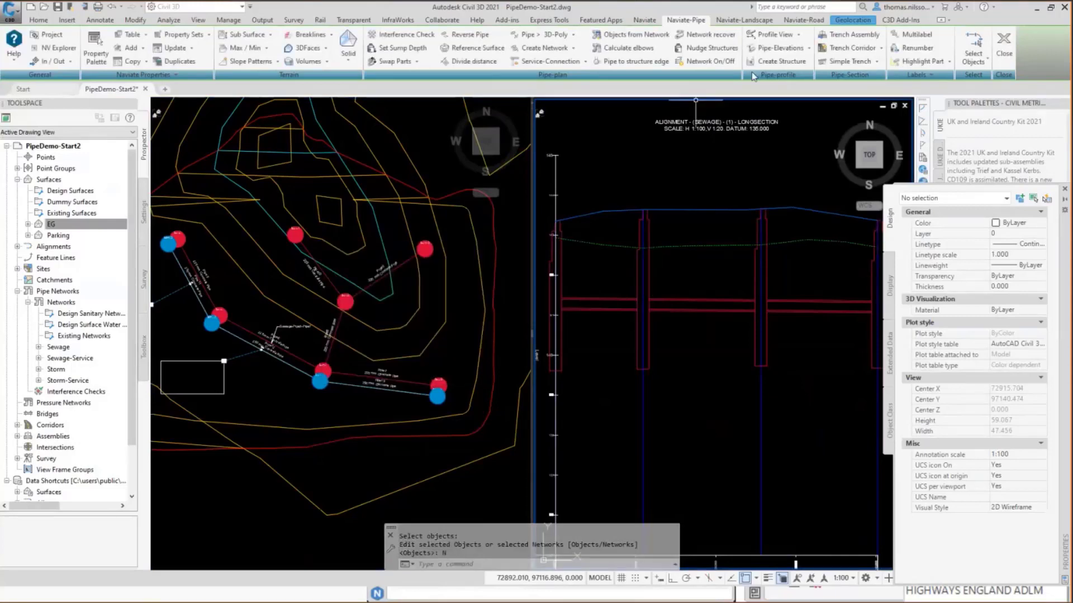
Set the pipe cover to 1 for the entire sewage network, starting from the first pipe in the profile view.
click(809, 49)
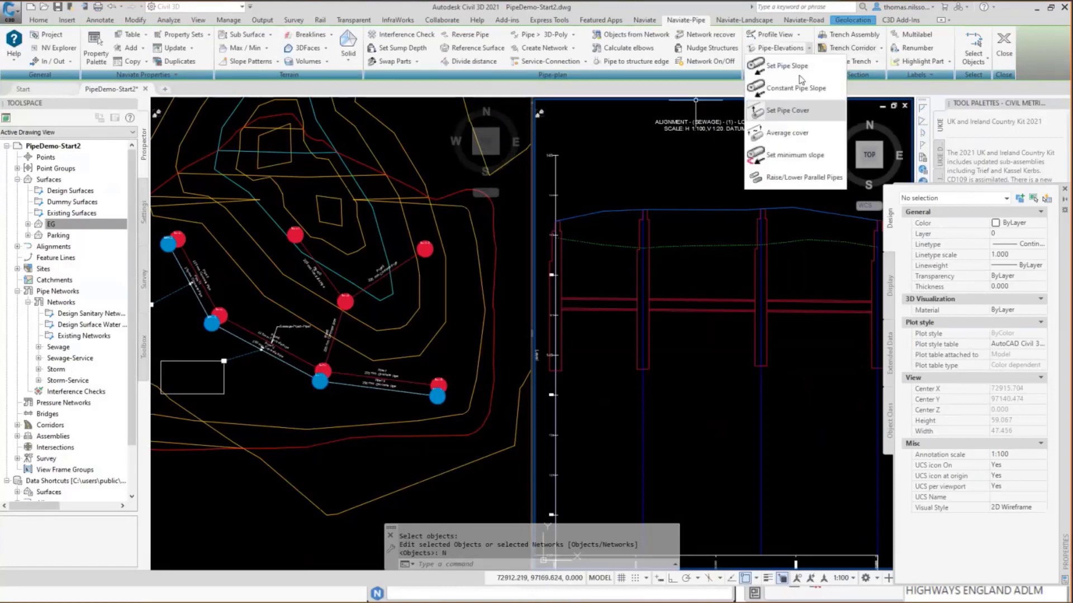
click(788, 111)
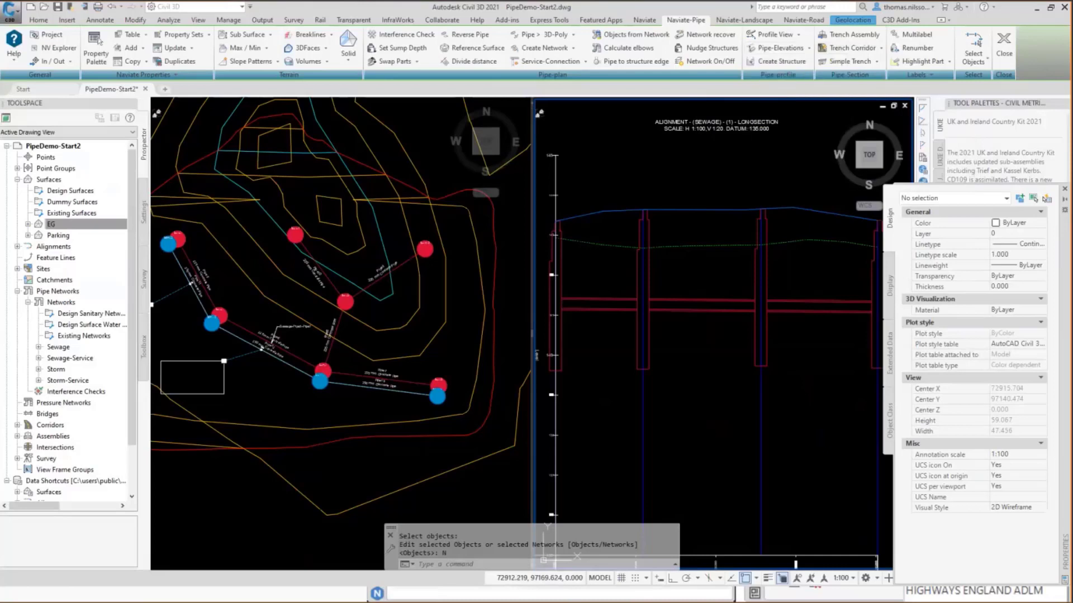
click(607, 306)
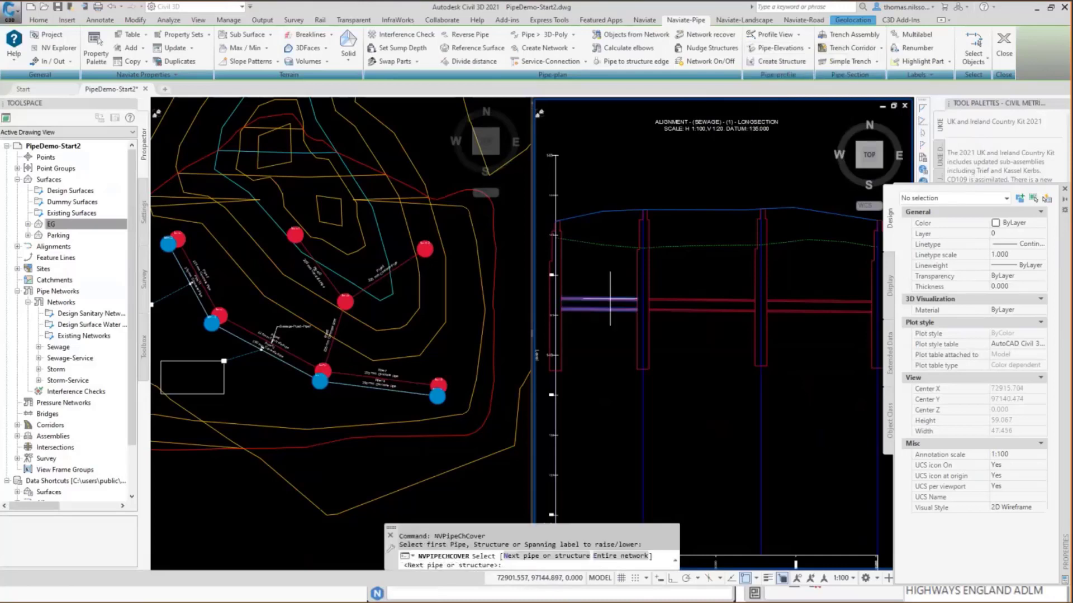
click(620, 556)
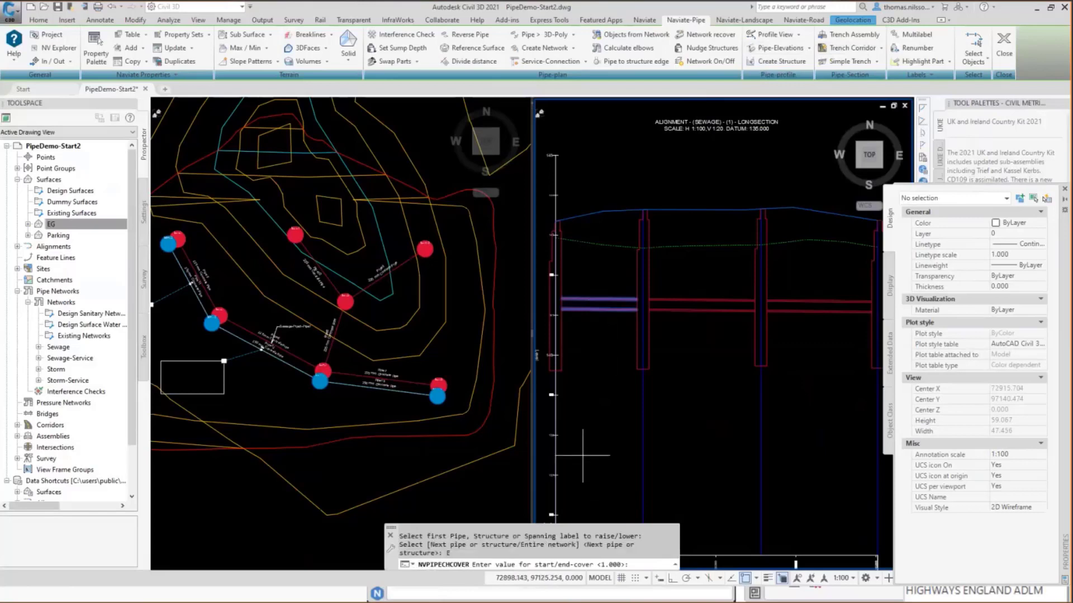
text(1)
key(Return)
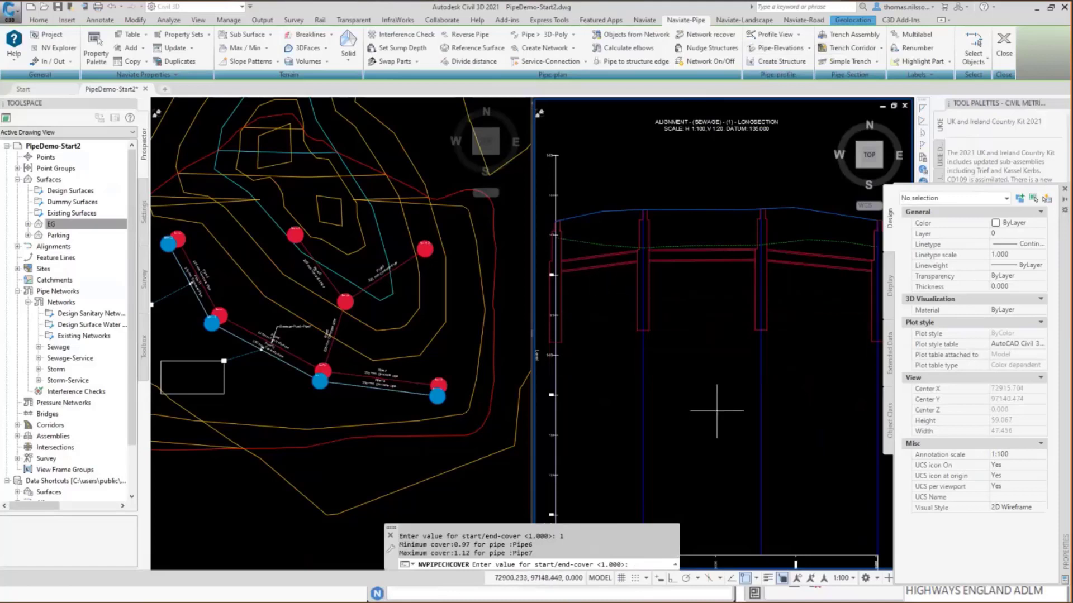
key(Escape)
Lower the far end of the last pipe in the profile view so that it slopes steeply down to the final manhole.
middle_drag(707, 497, 699, 312)
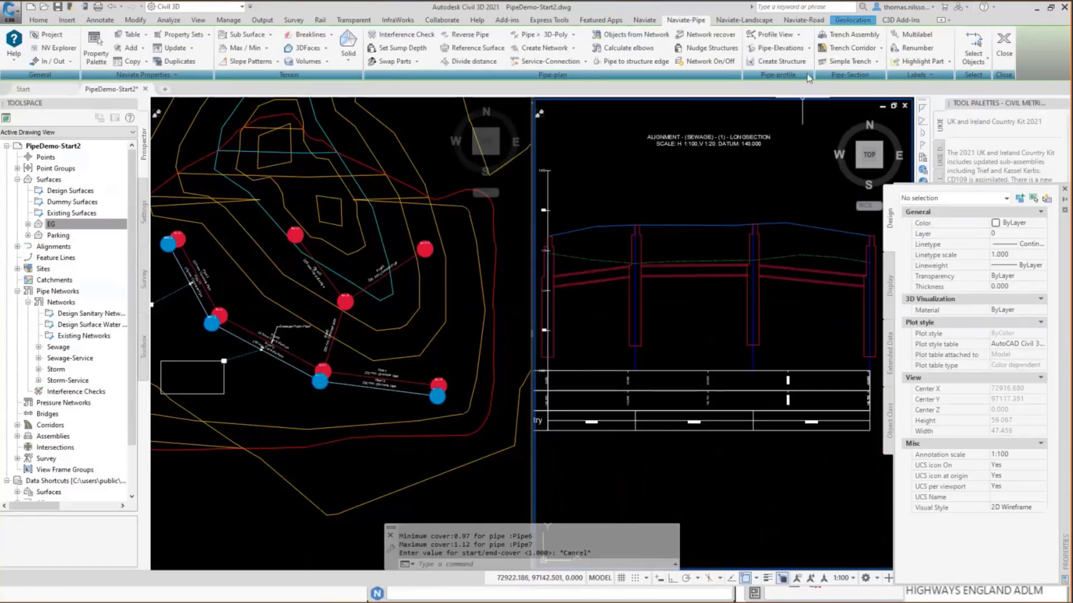
click(838, 284)
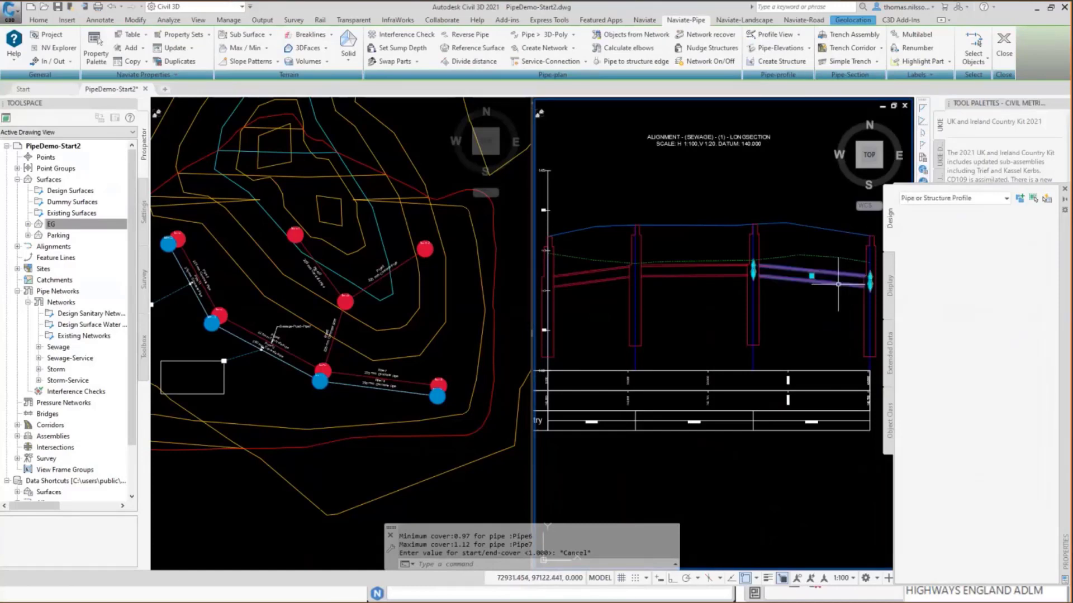
click(870, 324)
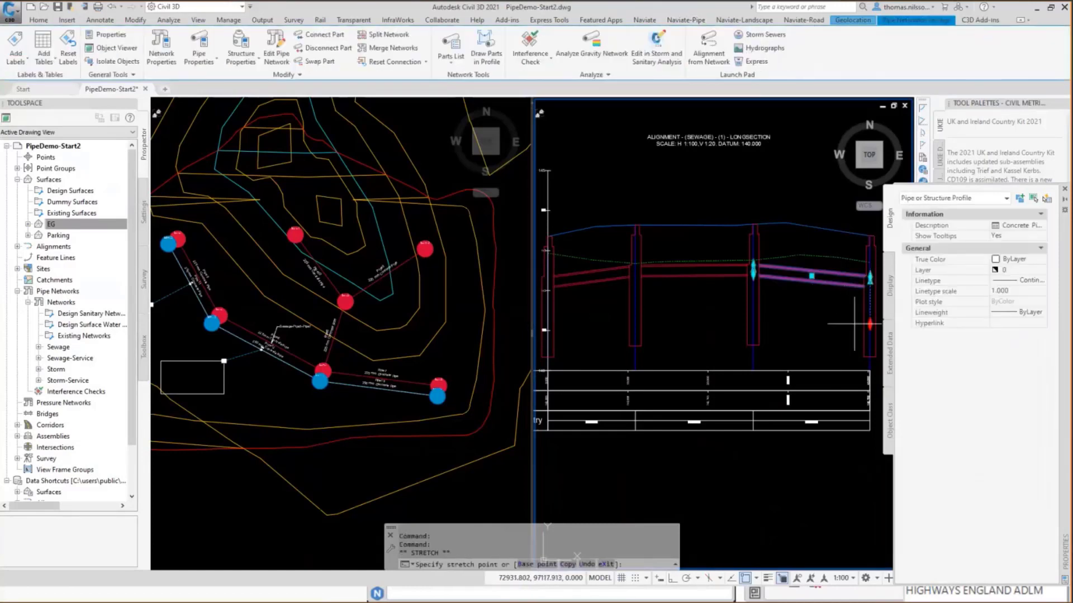
click(844, 330)
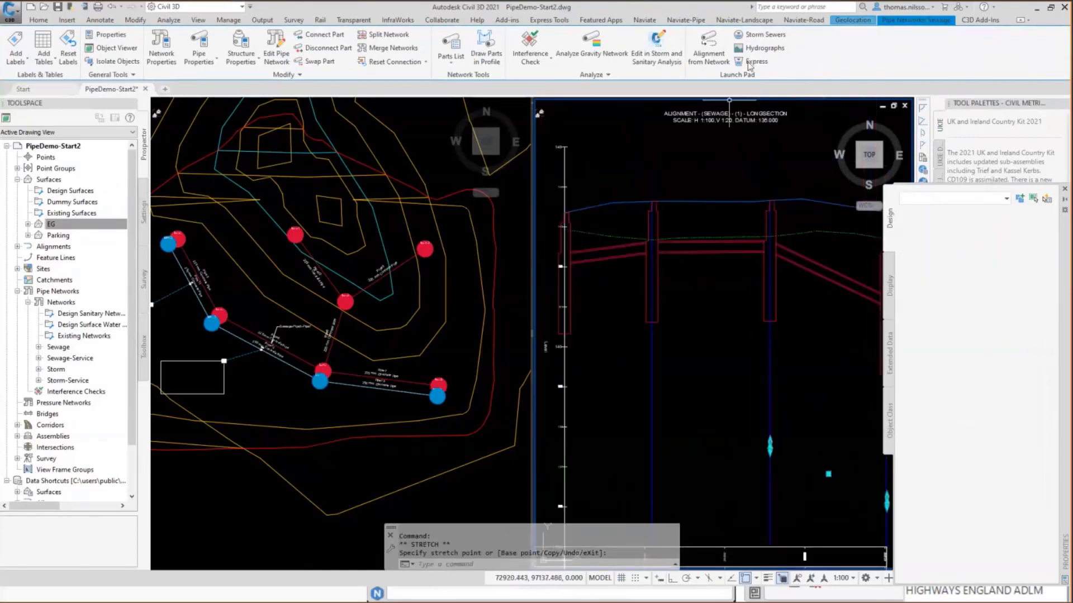
key(Escape)
key(Escape)
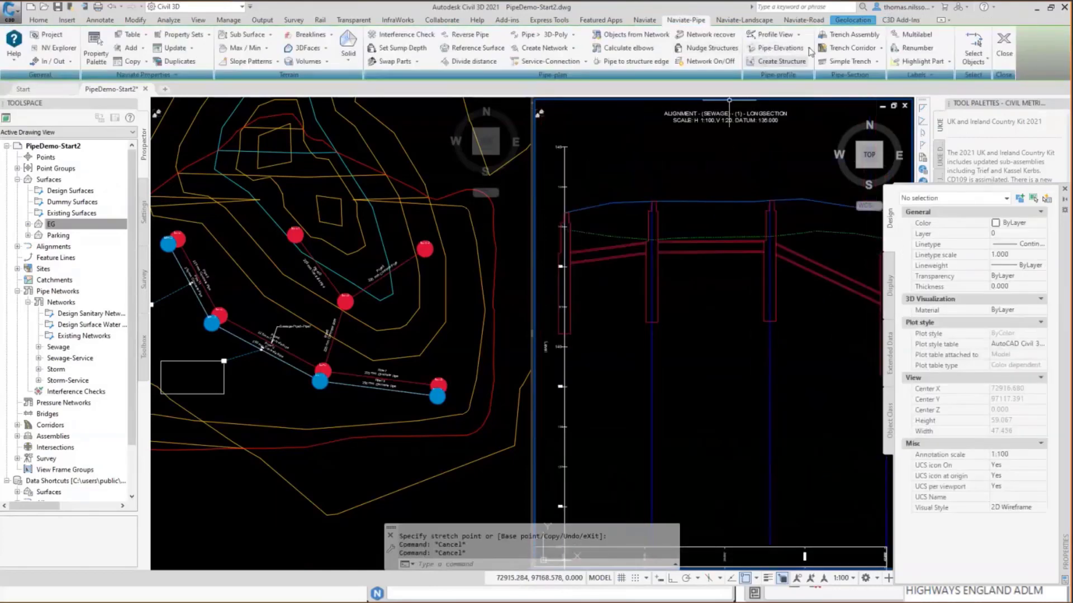
Set a minimum slope of 0.5% in the downslope direction from the first to the last sewage pipe in the profile view.
click(808, 48)
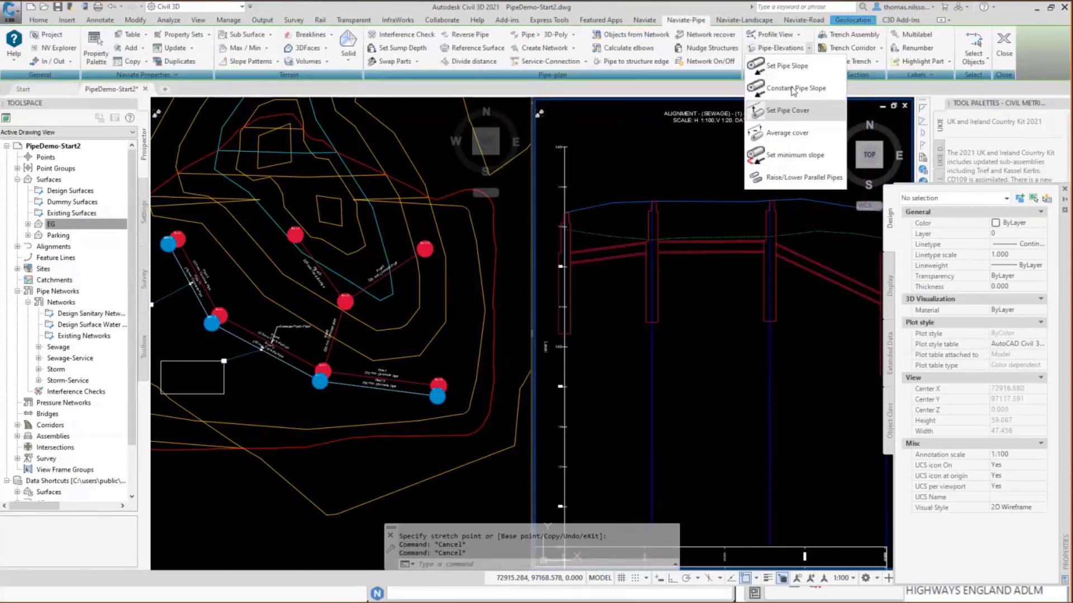
click(782, 158)
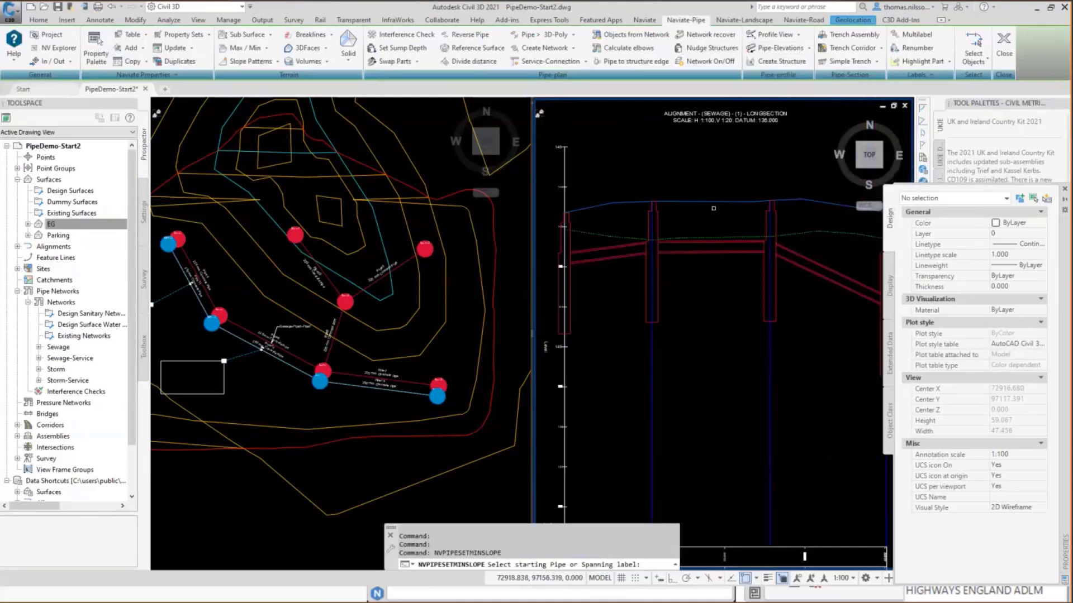
click(638, 257)
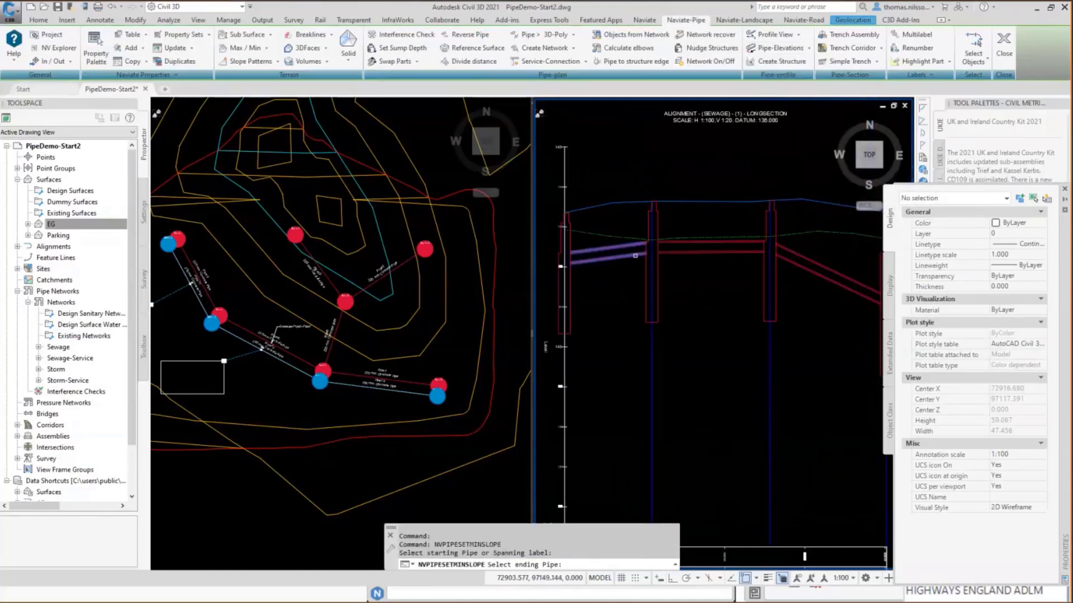
click(820, 277)
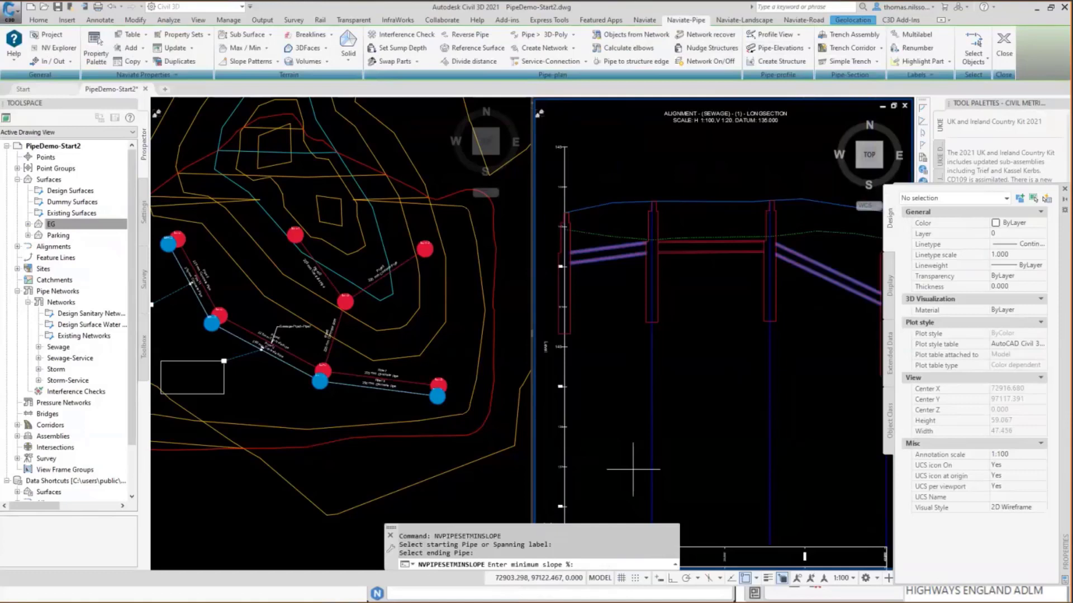
text(.5)
key(Return)
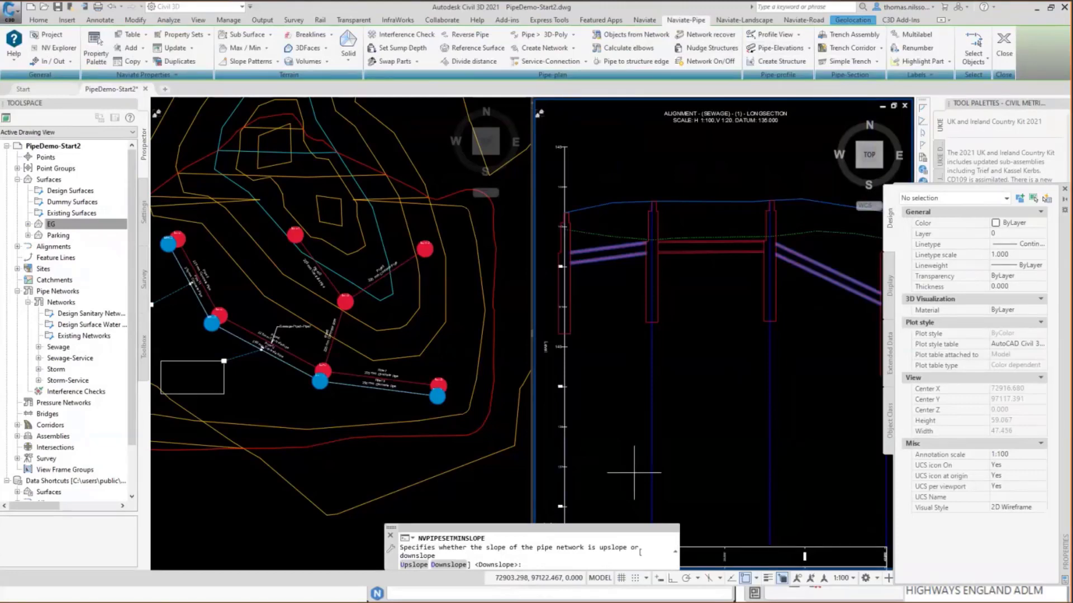
key(Return)
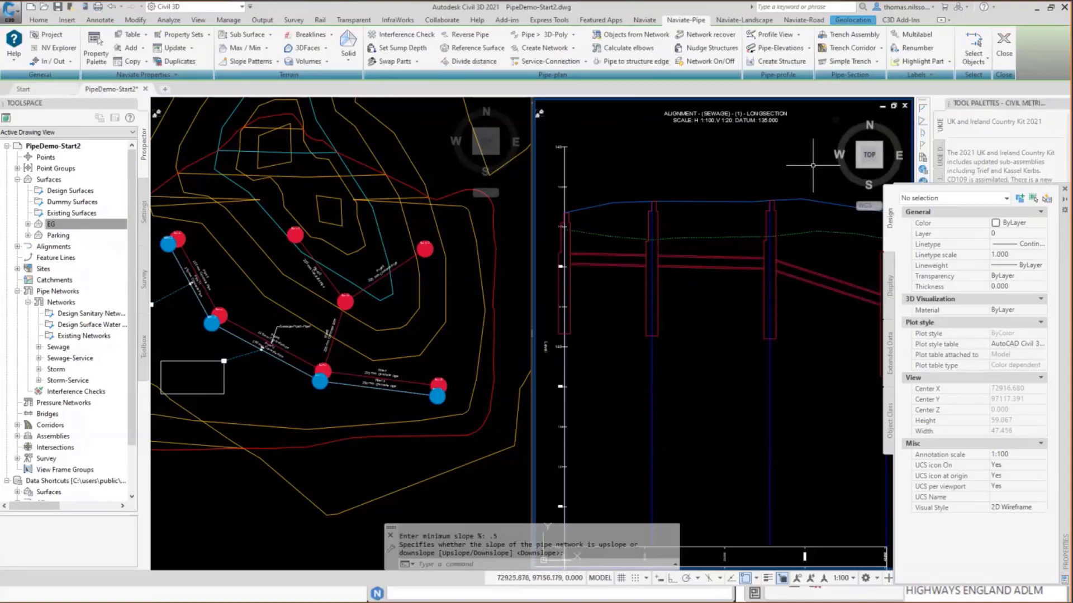
Raise the start elevation of the Sewage-Pipe5-Pipe7 span by 0.1 and apply a 1% slope using Set Pipe Slope.
click(809, 50)
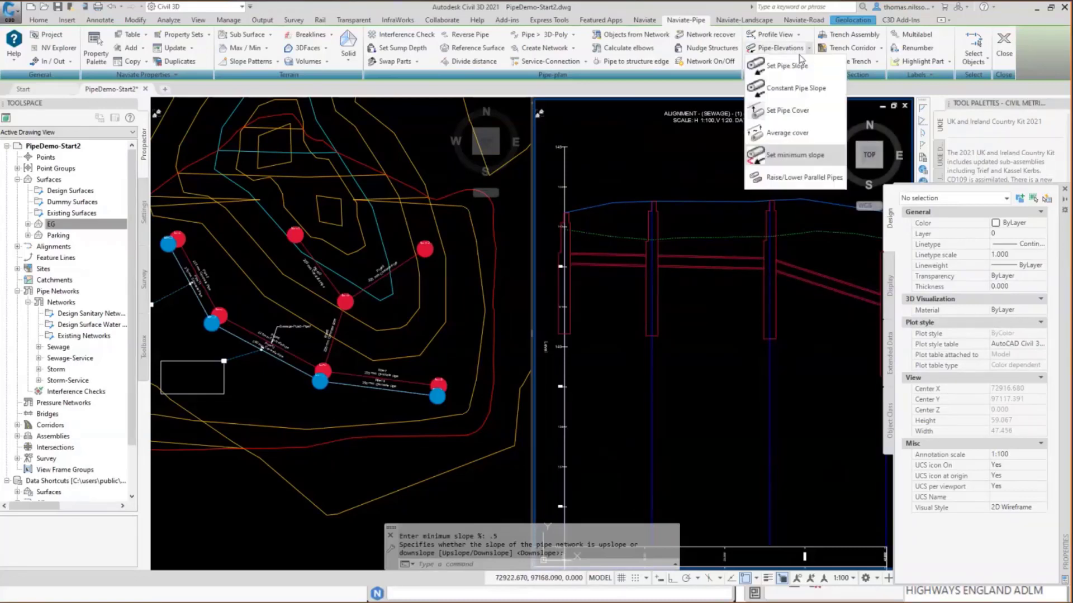
click(781, 67)
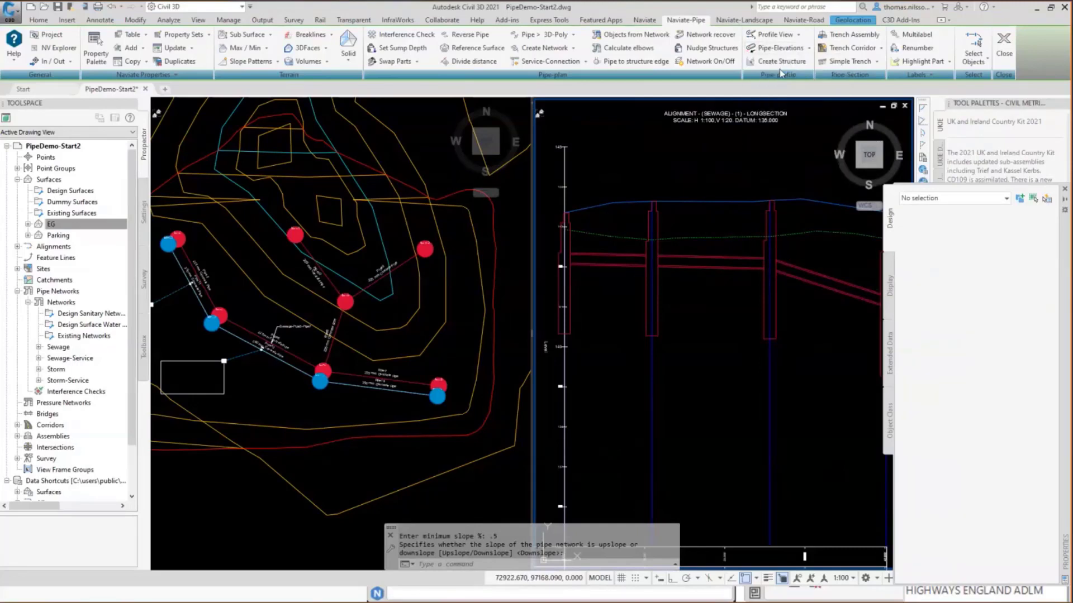
click(293, 324)
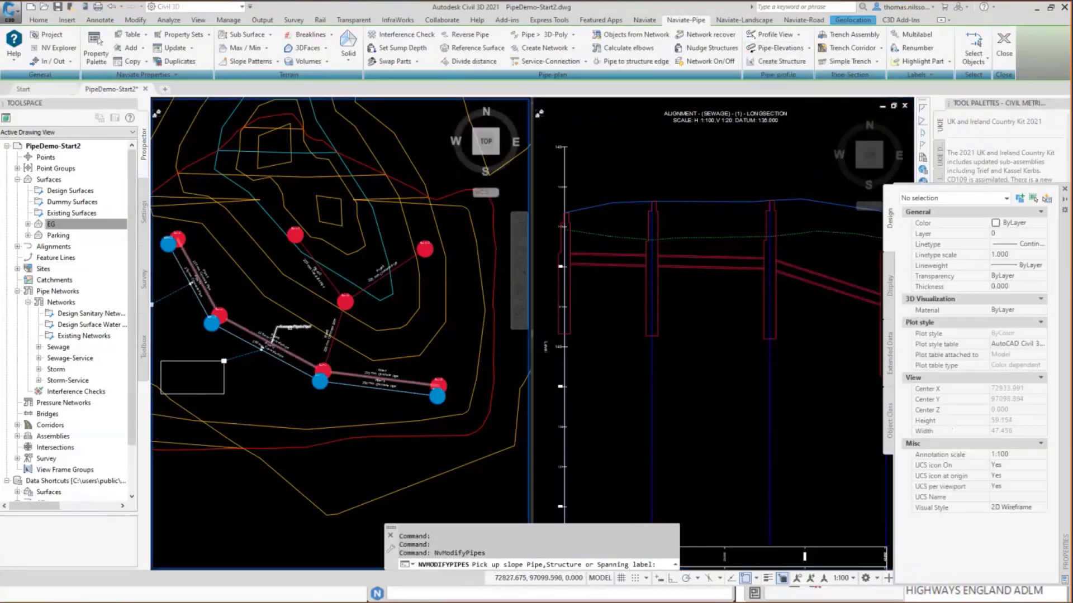
click(302, 358)
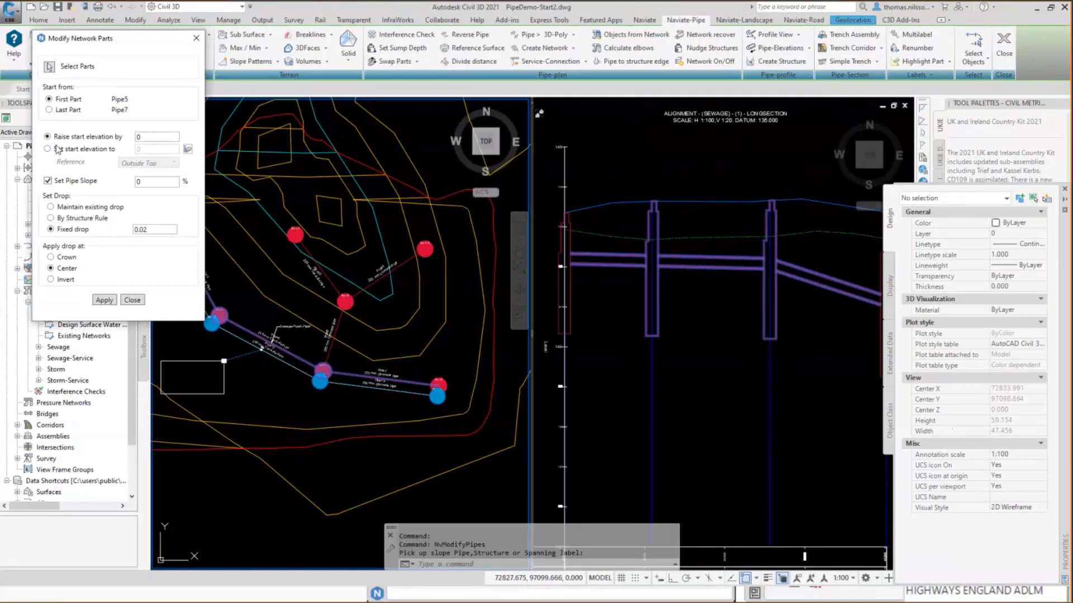
click(155, 136)
text(.1)
click(150, 182)
key(BackSpace)
text(1)
click(103, 301)
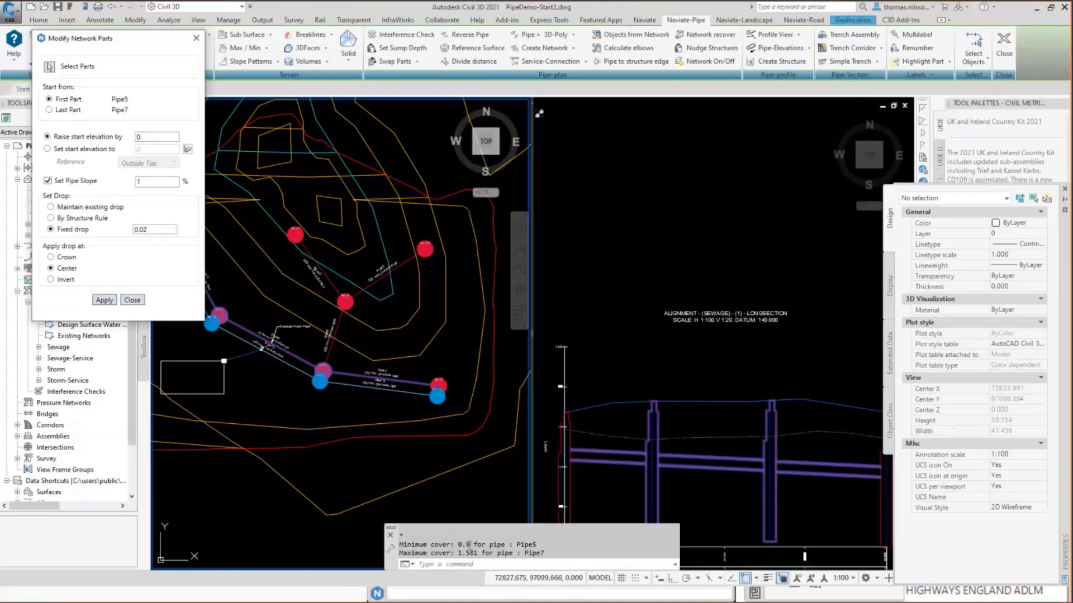
Check the reported minimum cover and lower the start elevation of the Pipe5 to Pipe7 run by 0.1.
drag(471, 545, 457, 545)
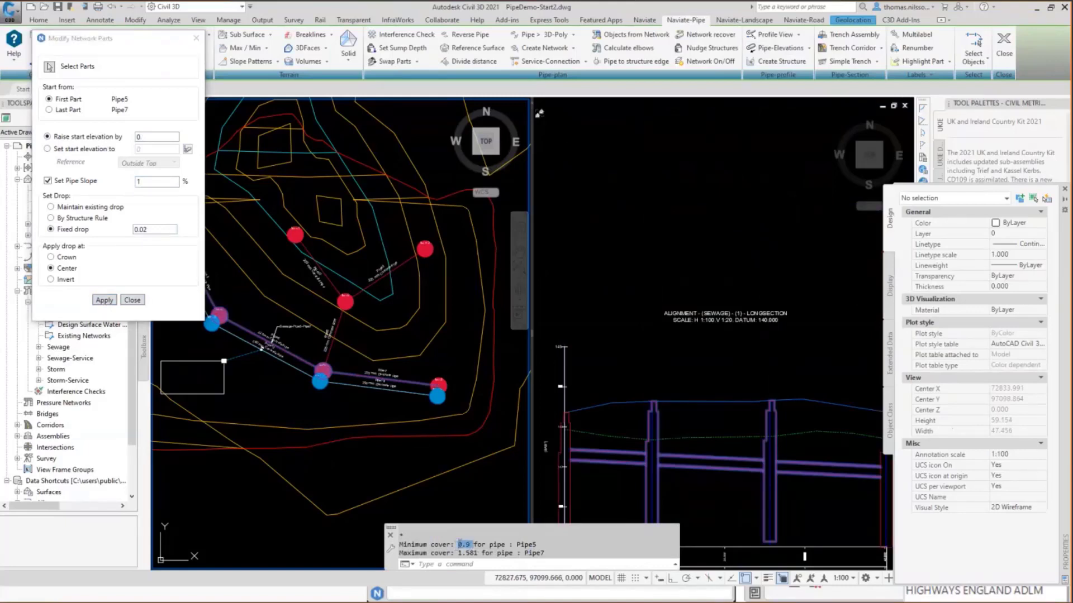
click(716, 493)
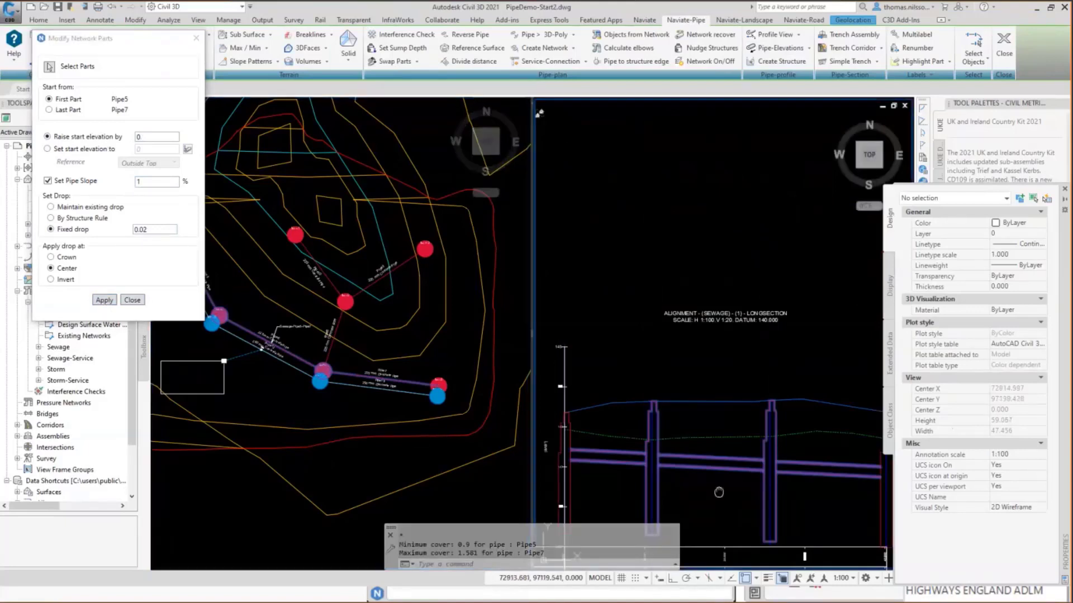
middle_drag(716, 493, 718, 371)
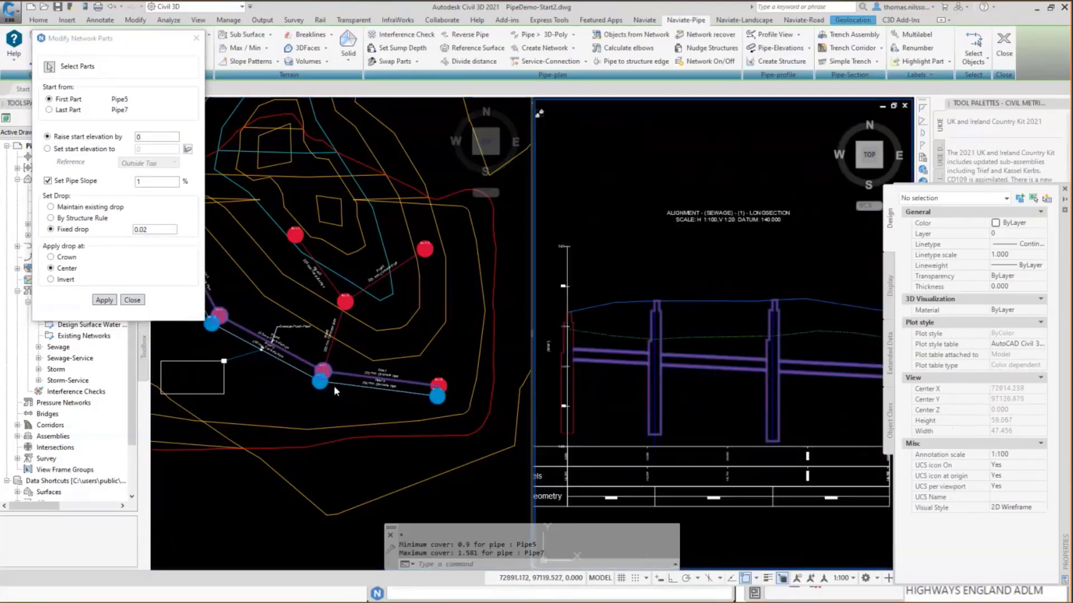
click(153, 137)
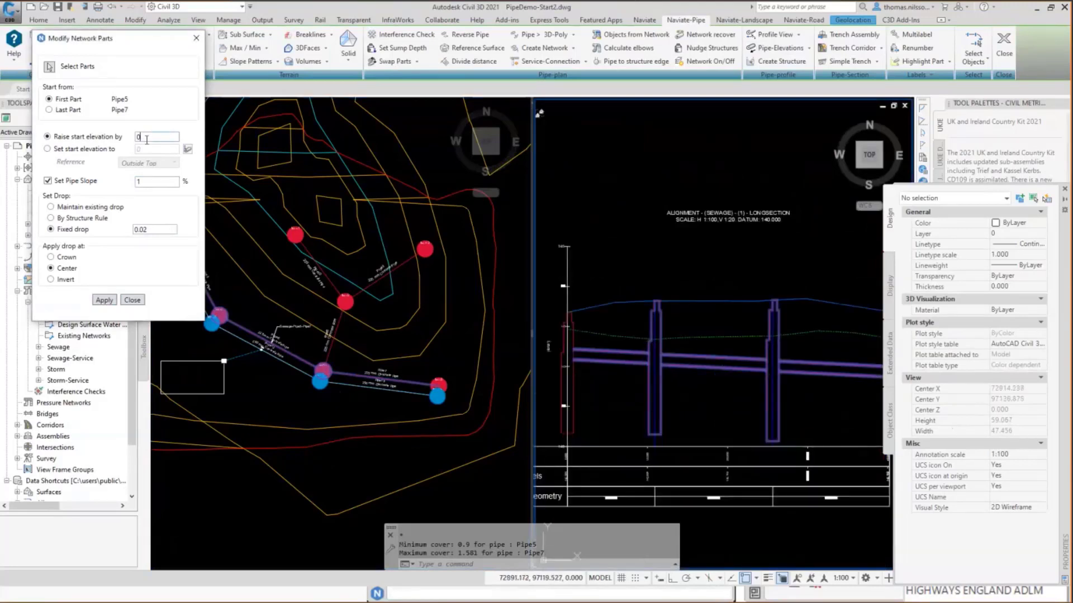
key(BackSpace)
text(-0.1)
click(105, 301)
Apply a 2% slope to the pipes from Pipe5 to Pipe7.
click(157, 183)
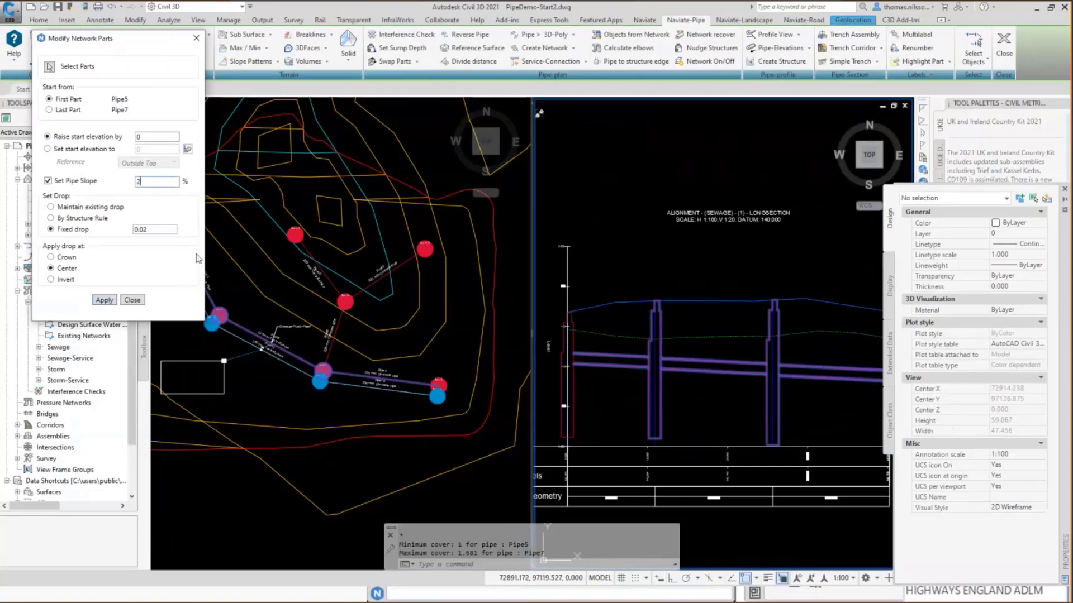
text(2)
click(104, 300)
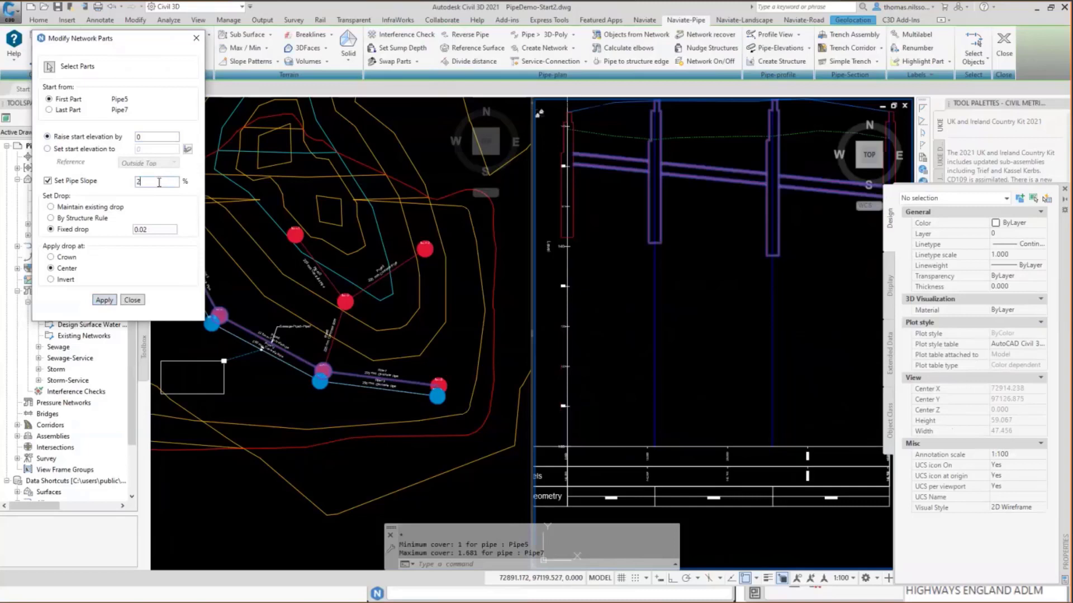
Apply a 0.5% slope to the pipes from Pipe5 to Pipe7 and finish modifying the network parts.
key(BackSpace)
text(0.5)
click(110, 302)
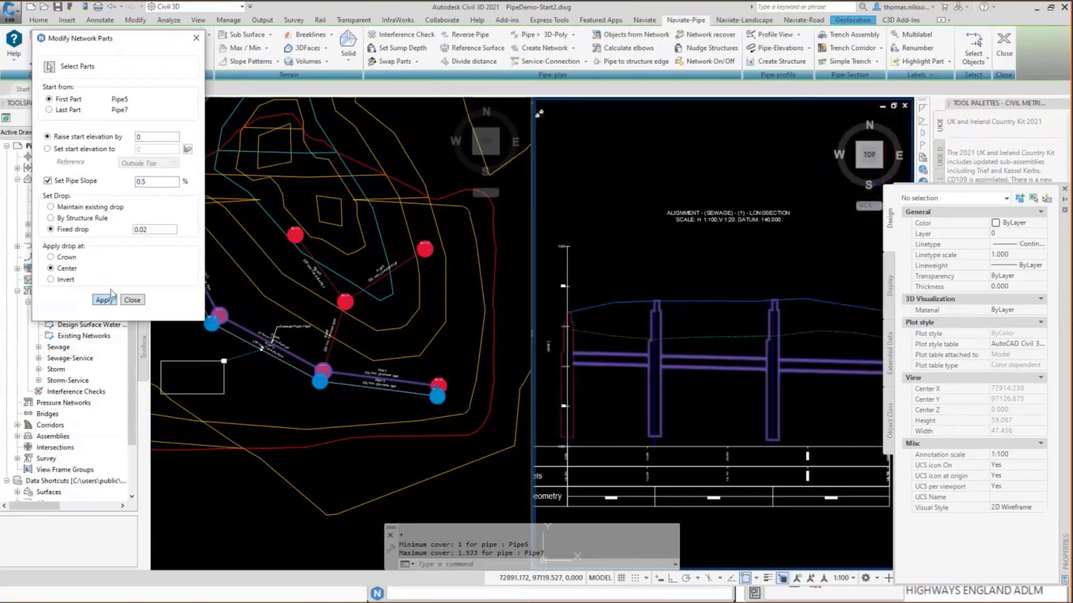
click(196, 40)
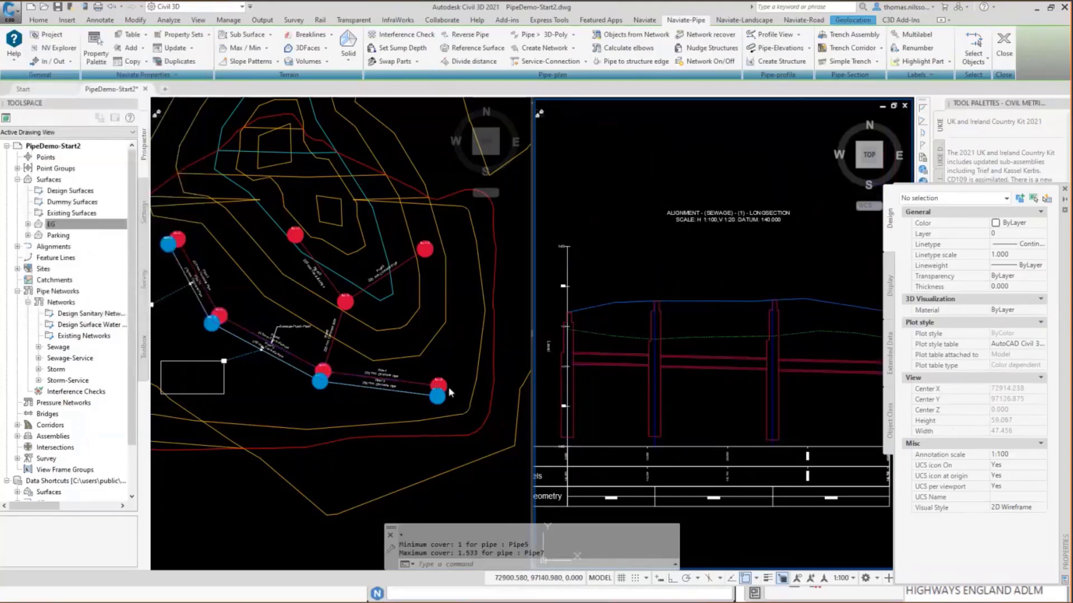
Select the blue storm pipe between MH12 and MH14 in the plan and extend the selection to all similar pipes.
click(235, 344)
scroll(238, 344, up, 2)
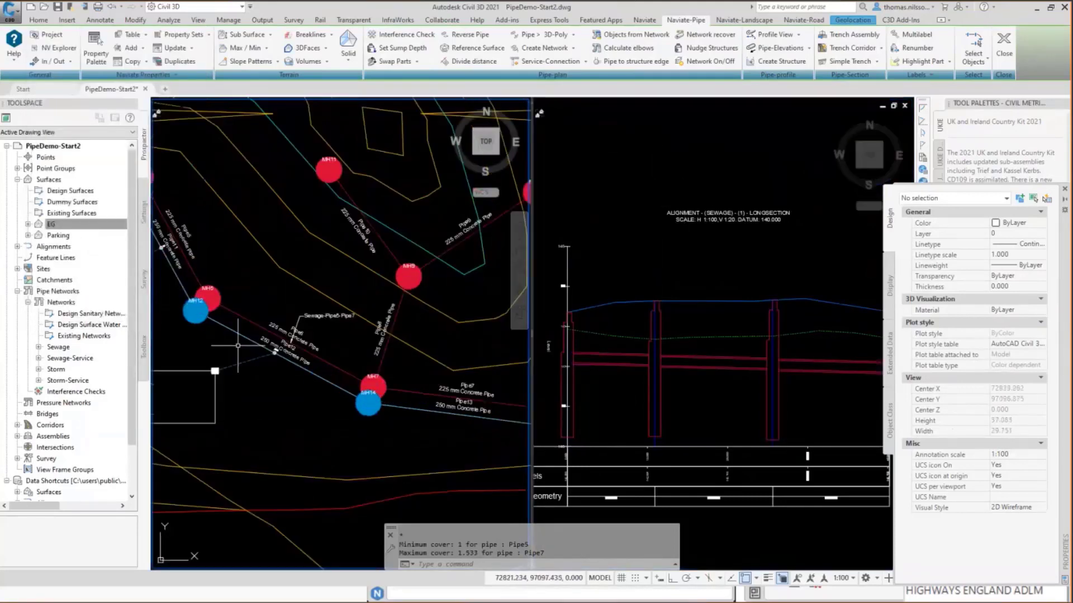
scroll(238, 346, up, 2)
click(256, 336)
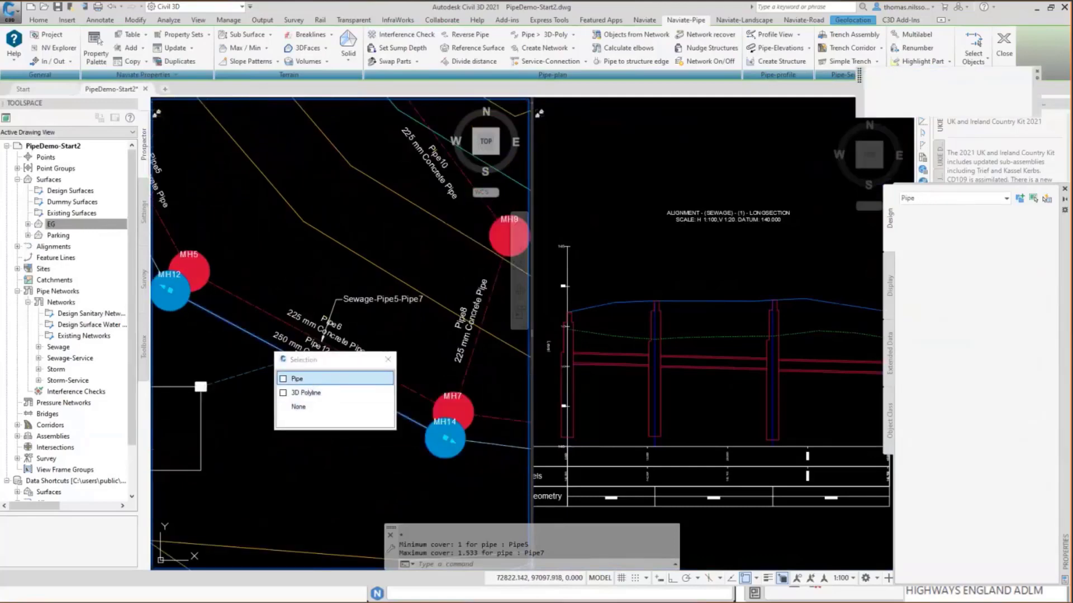
click(296, 379)
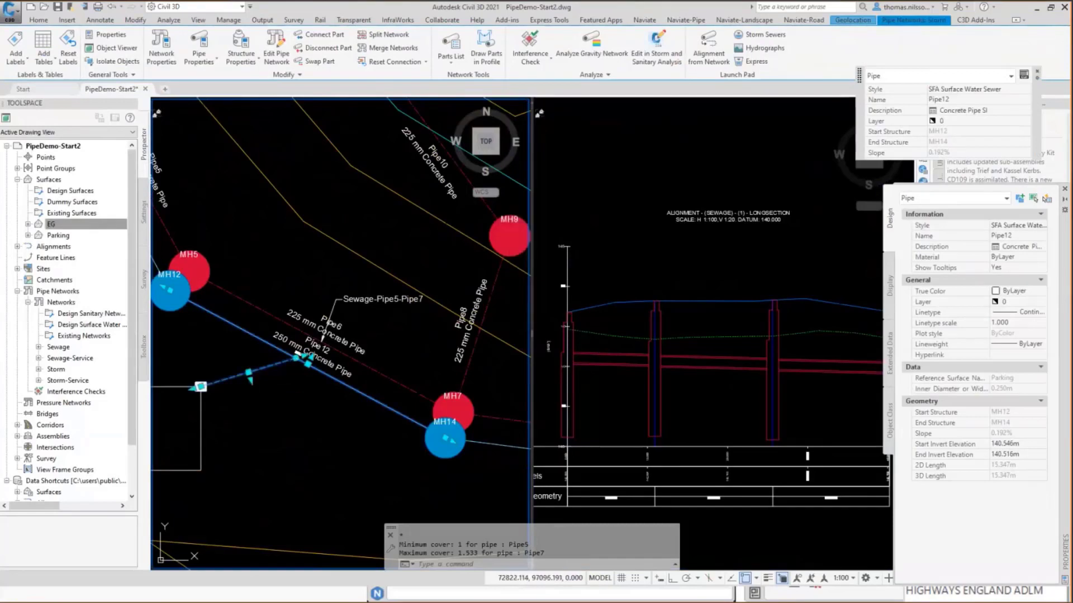
right_click(222, 351)
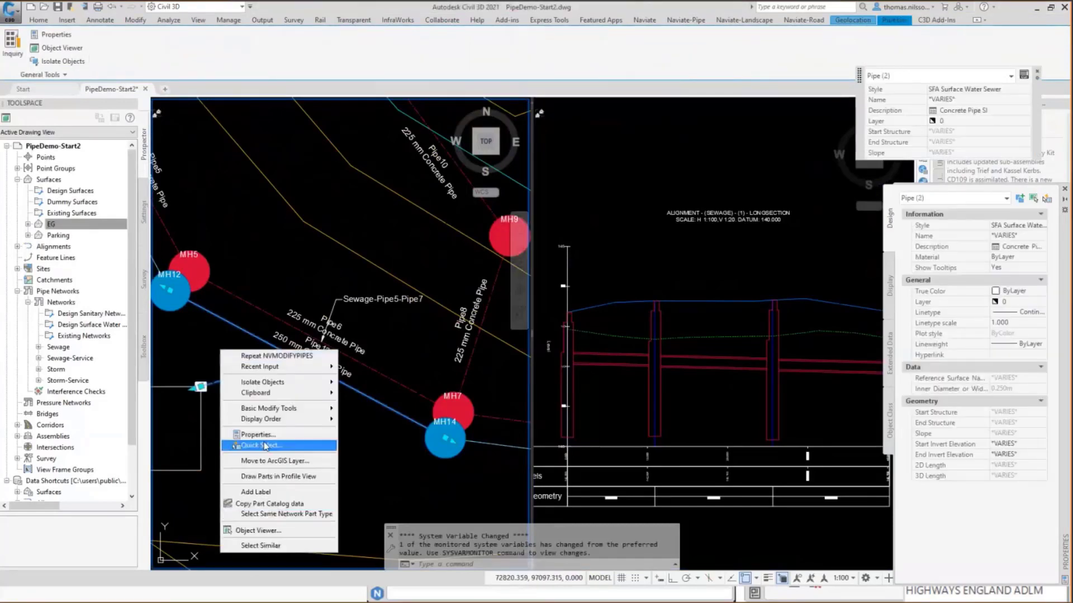
click(272, 546)
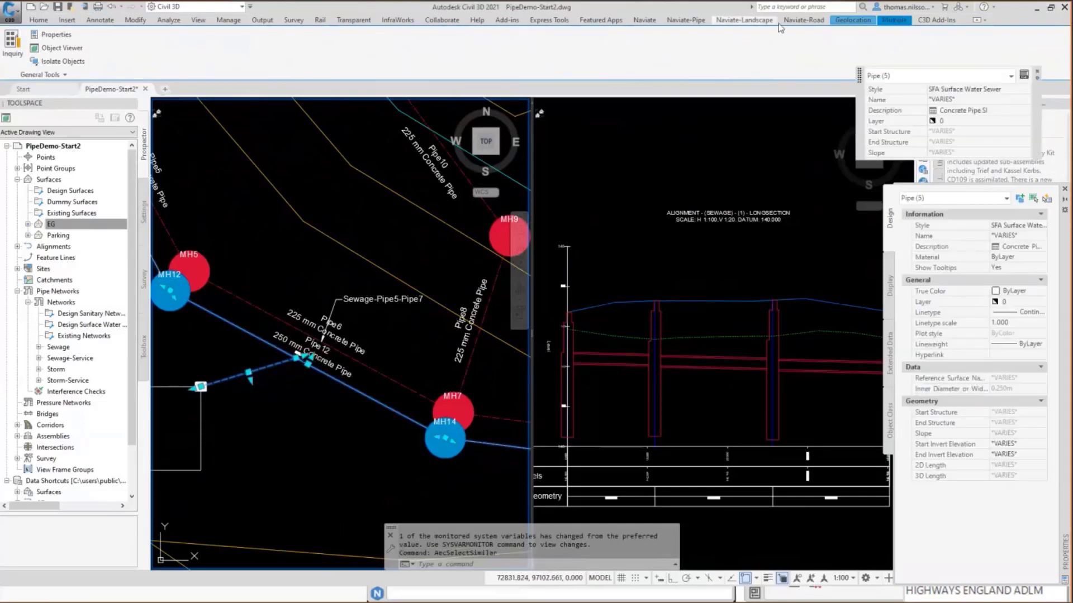
Draw the selected storm pipes in the sewage profile view.
click(705, 21)
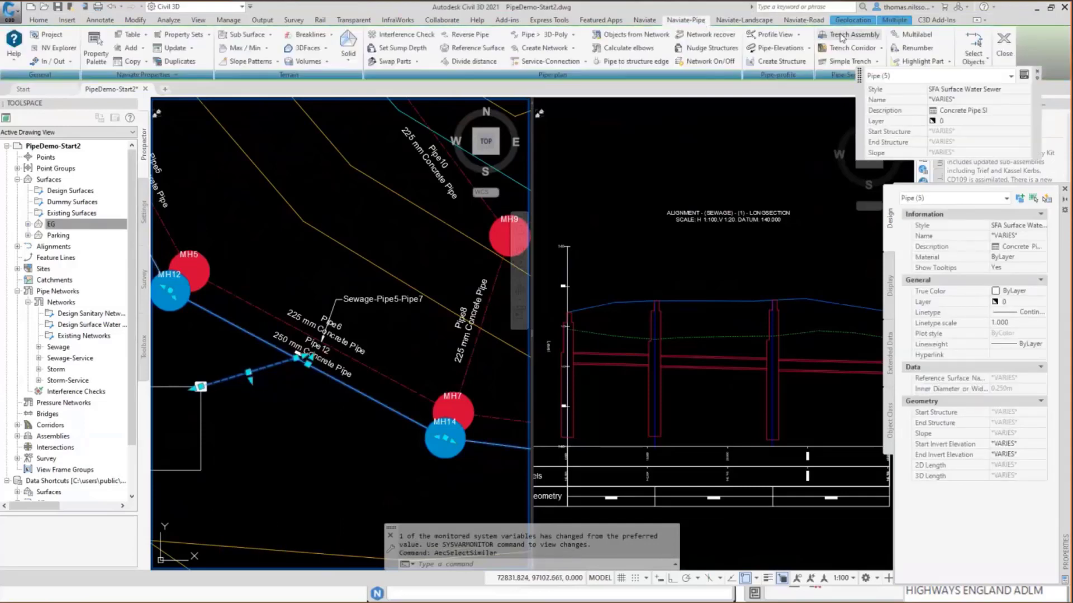
click(800, 37)
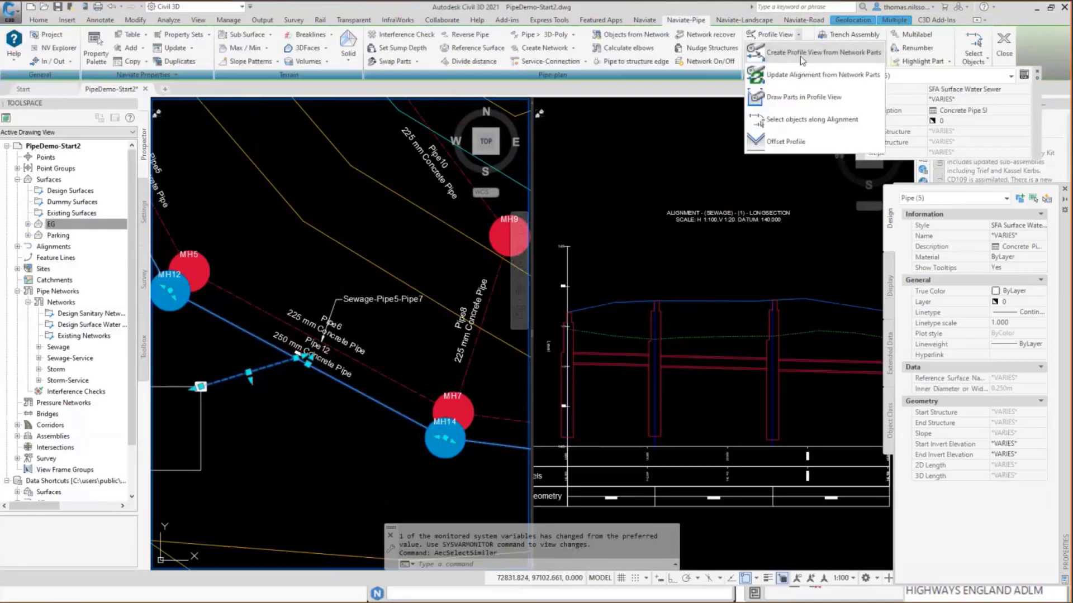
click(787, 98)
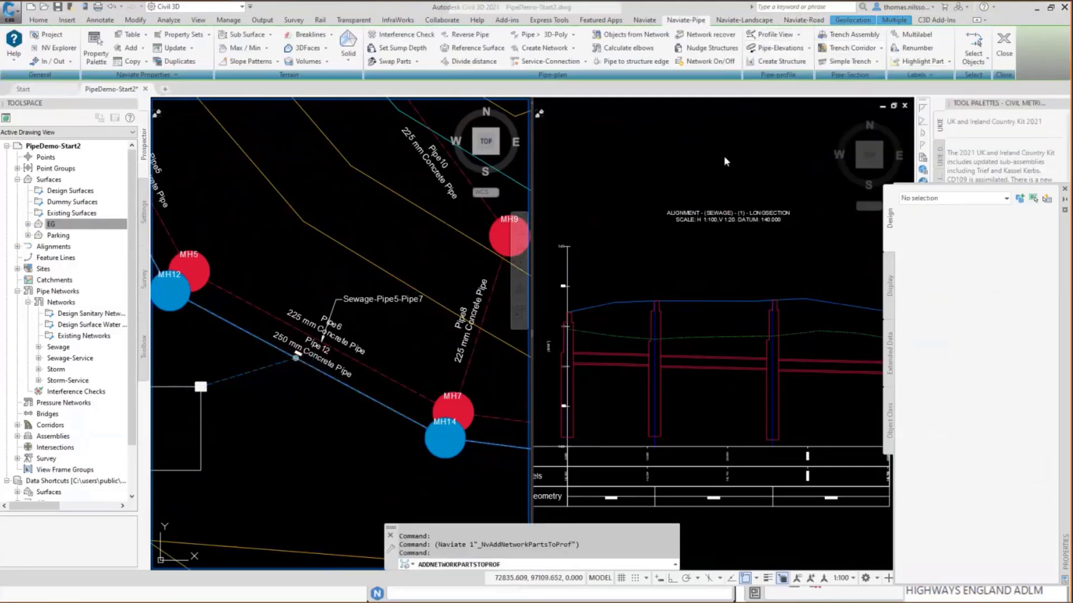
scroll(691, 166, down, 5)
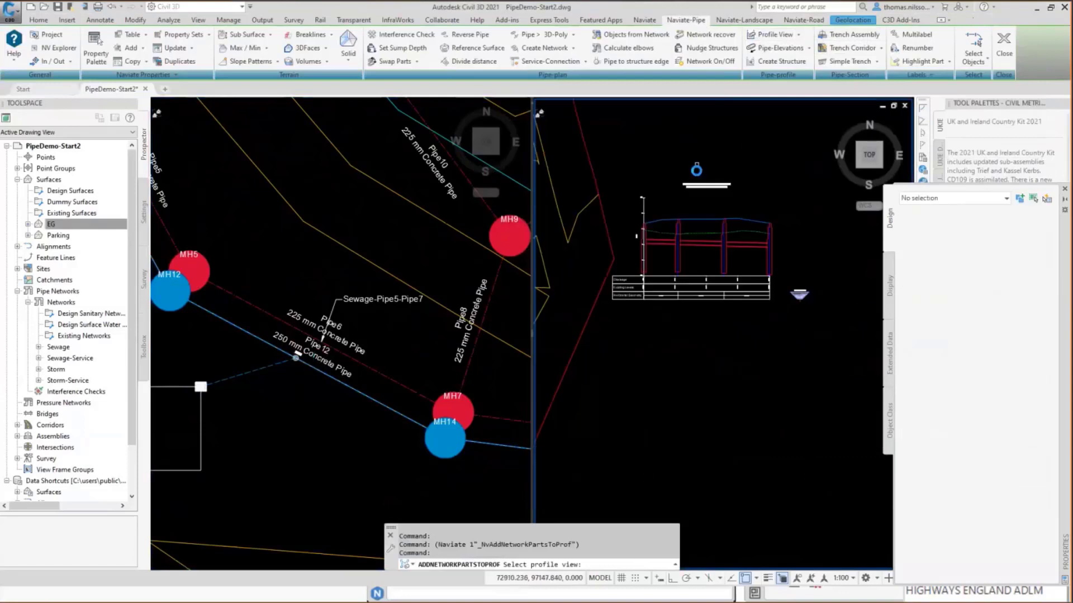
scroll(761, 246, up, 4)
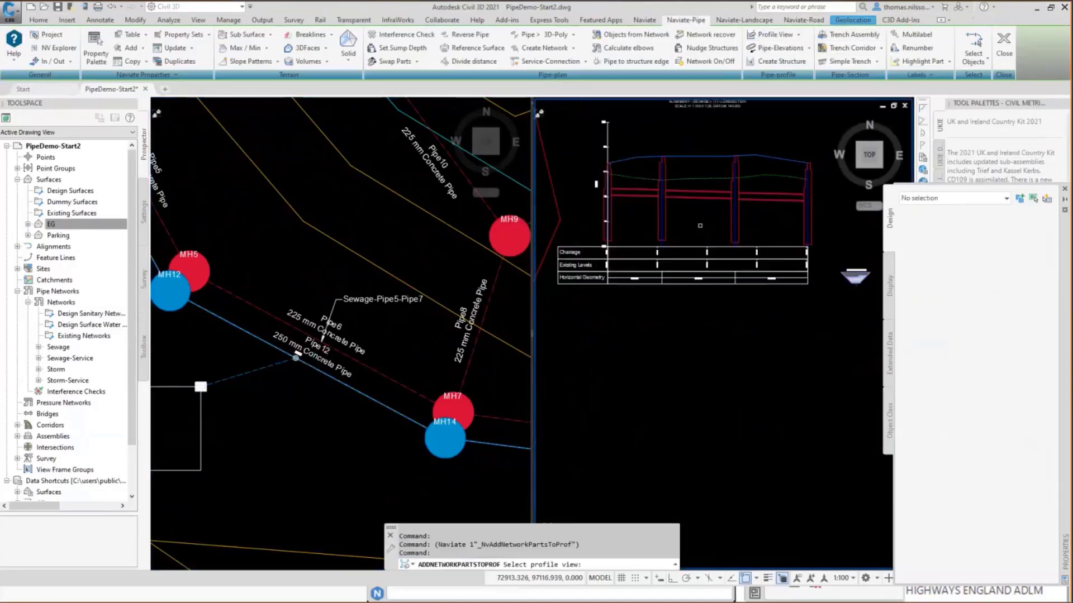
click(661, 229)
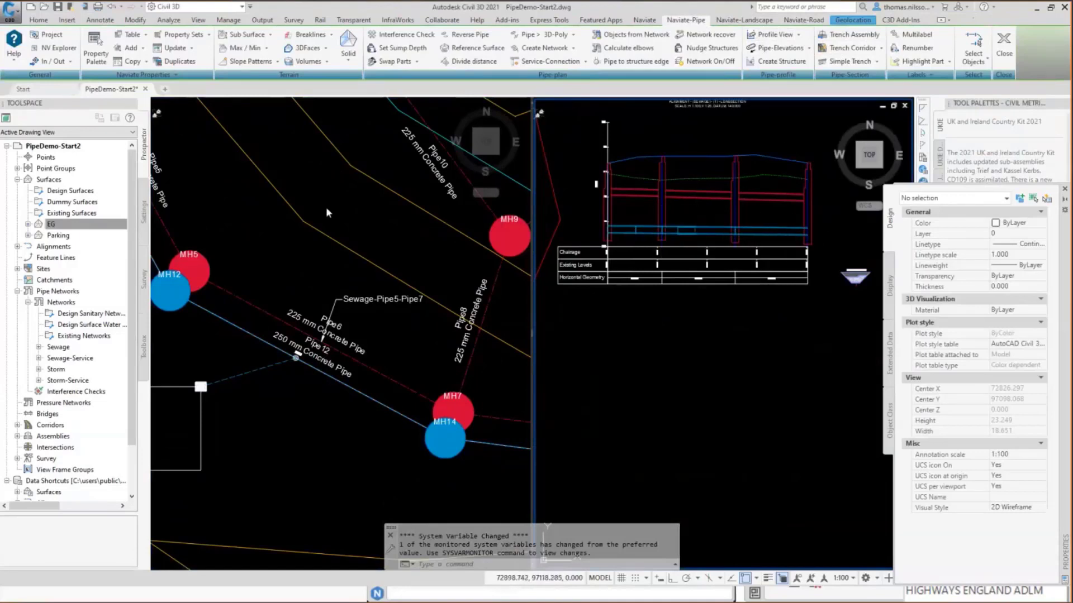
Start Raise/Lower Parallel Pipes and use the Sewage-Pipe5-Pipe7 spanning label as the reference pipe network.
click(809, 50)
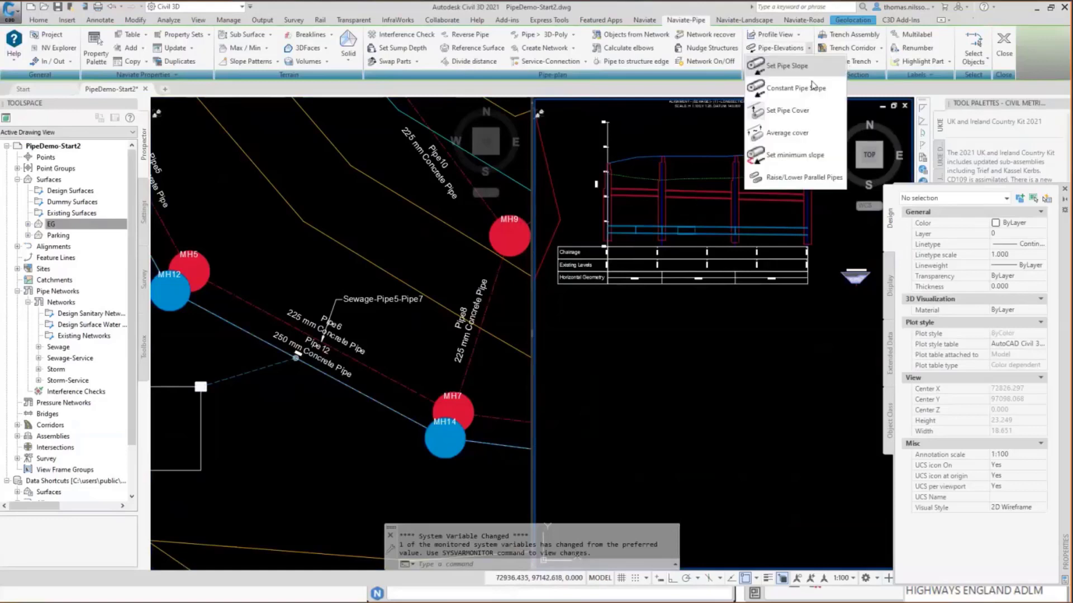
click(804, 178)
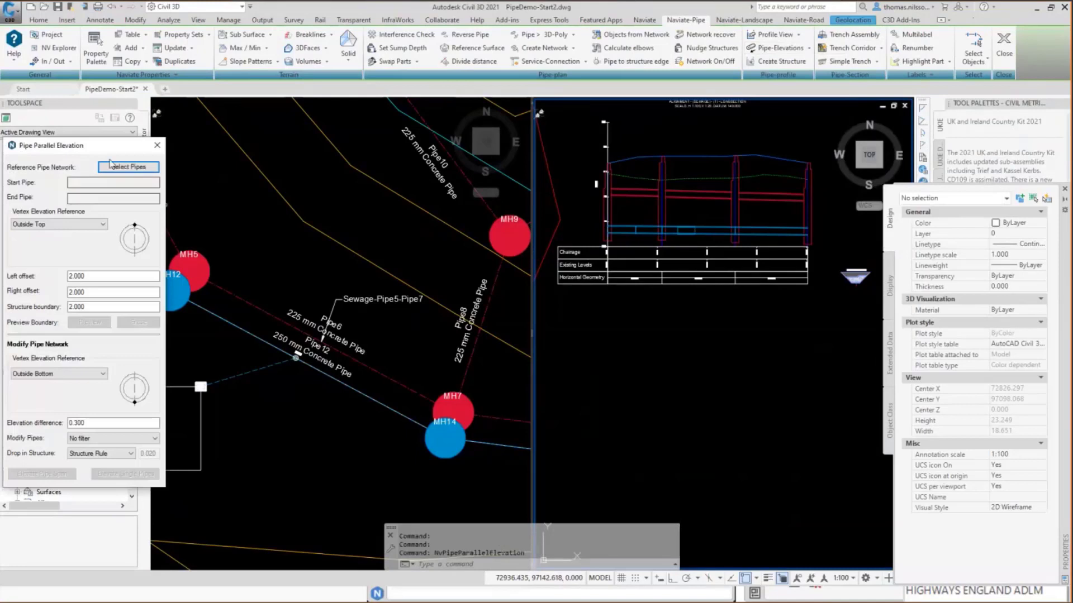
click(129, 167)
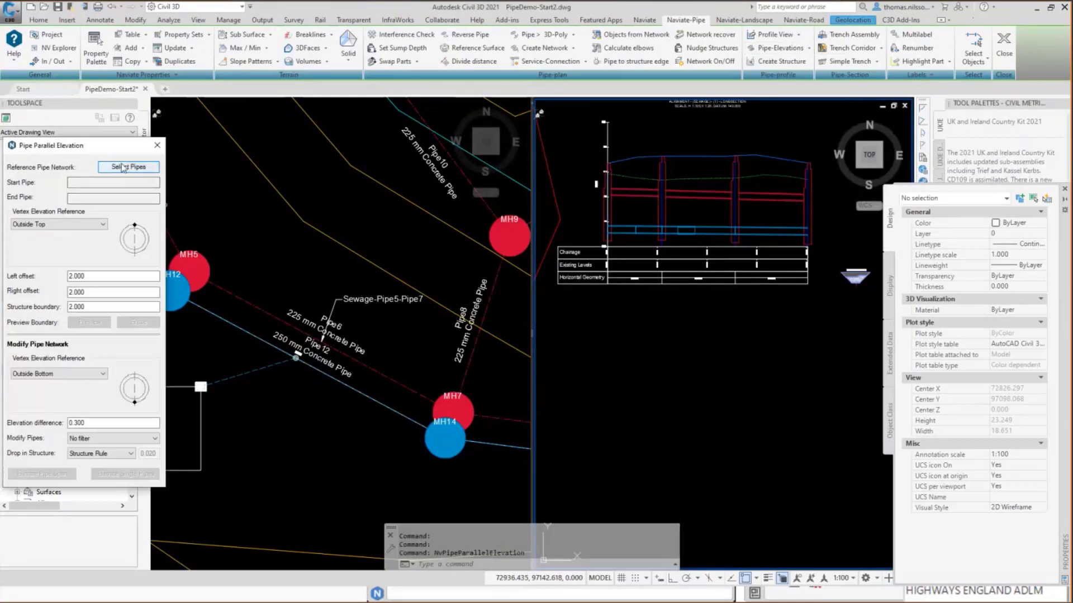
click(366, 299)
click(369, 300)
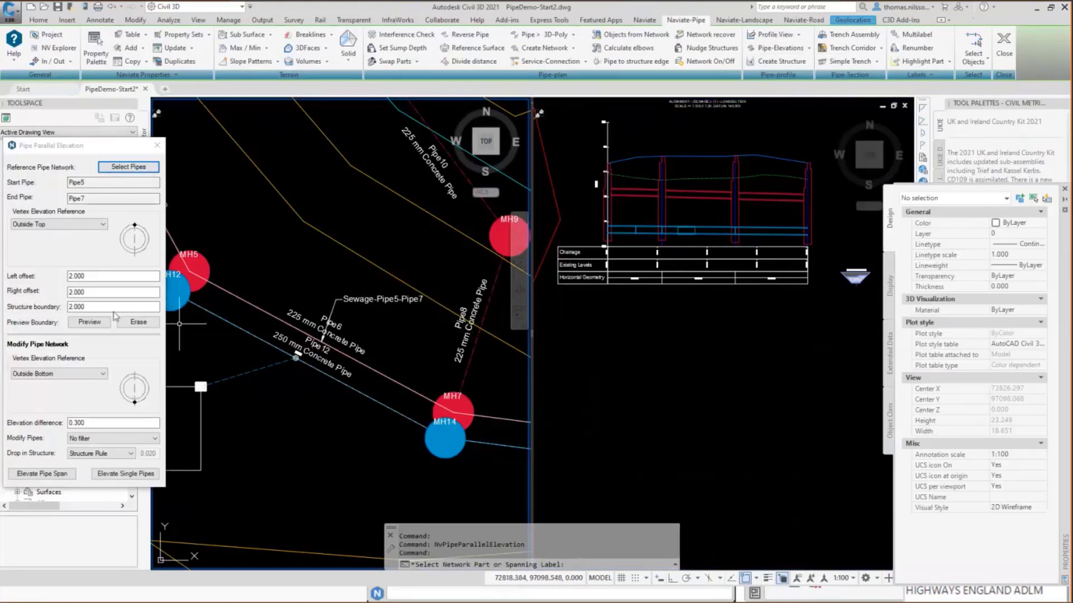
Reference the sewage pipes' Outside Bottom and the modified network's Outside Top, with an elevation difference of -0.300.
click(53, 225)
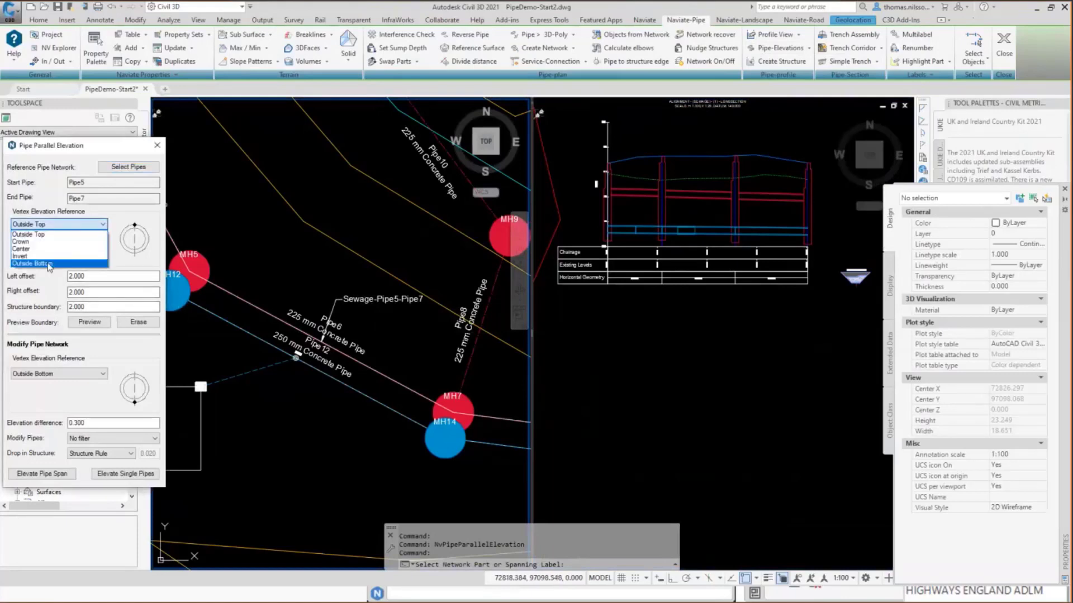
click(50, 265)
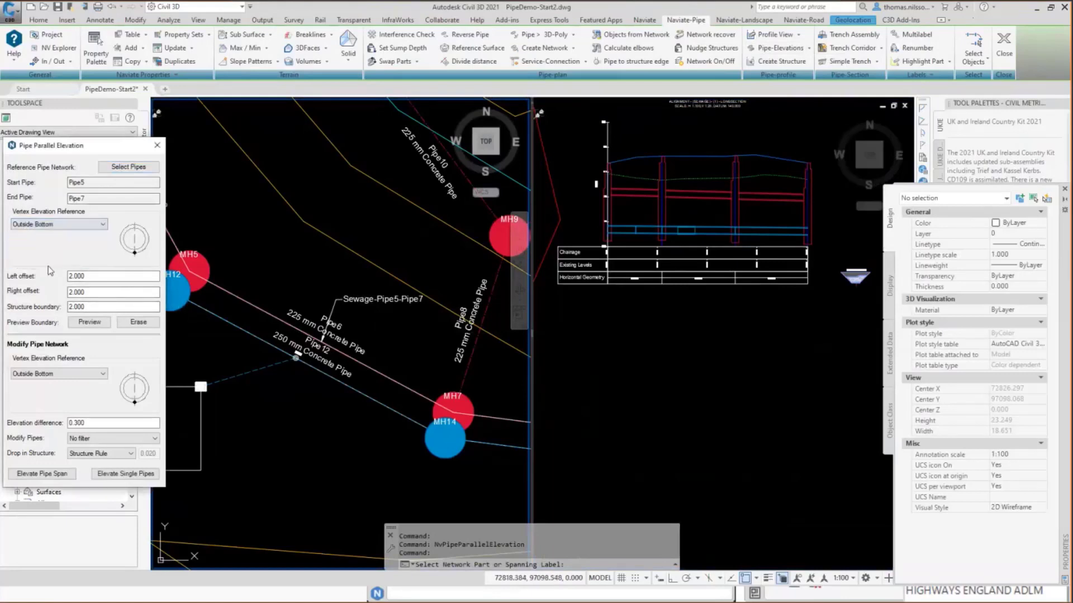
click(70, 375)
click(60, 385)
click(117, 425)
key(Left)
text(-)
Elevate the span of blue storm pipes from the first to the last one in the profile view and finish the parallel elevation command.
click(54, 475)
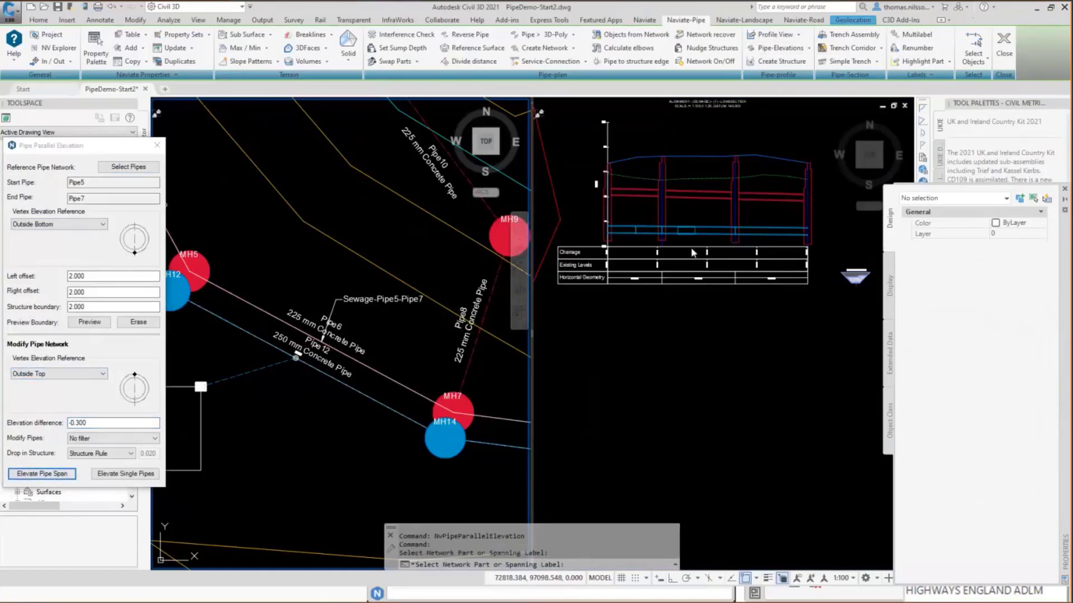
click(619, 212)
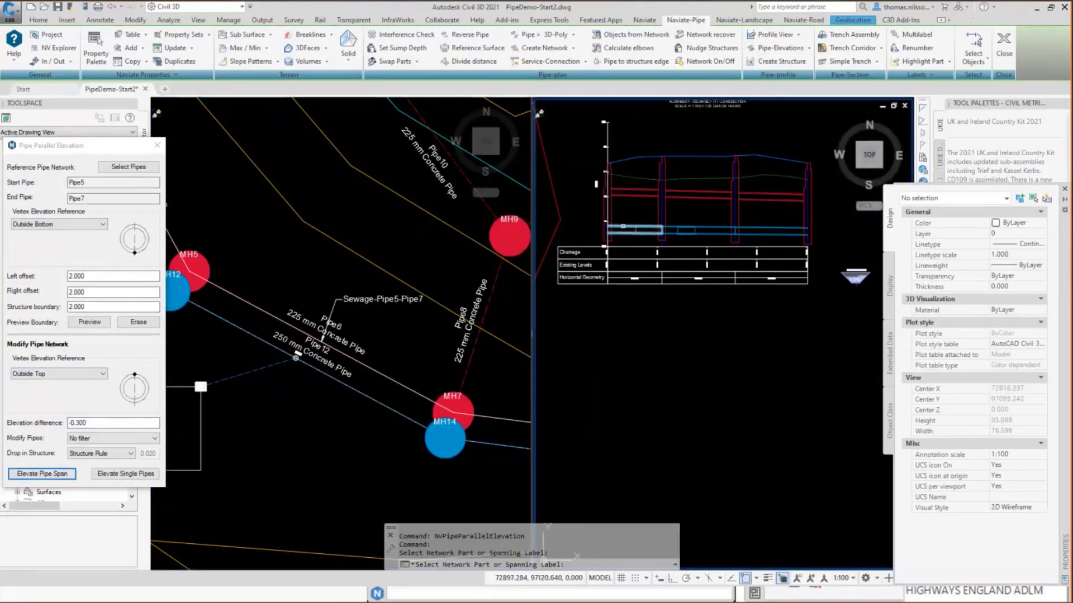
click(623, 226)
click(800, 228)
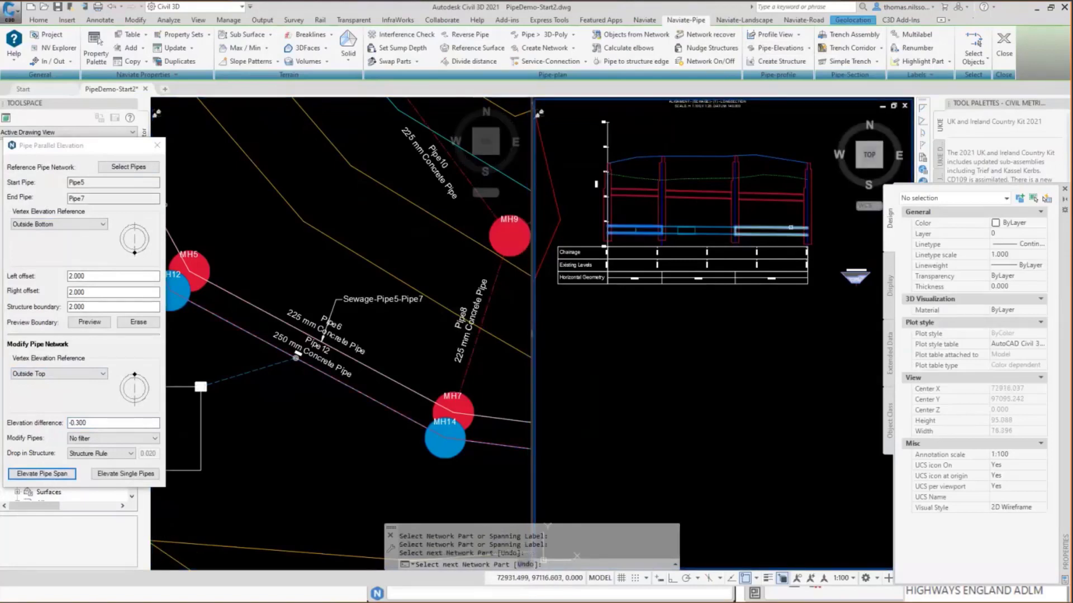
right_click(766, 363)
click(782, 367)
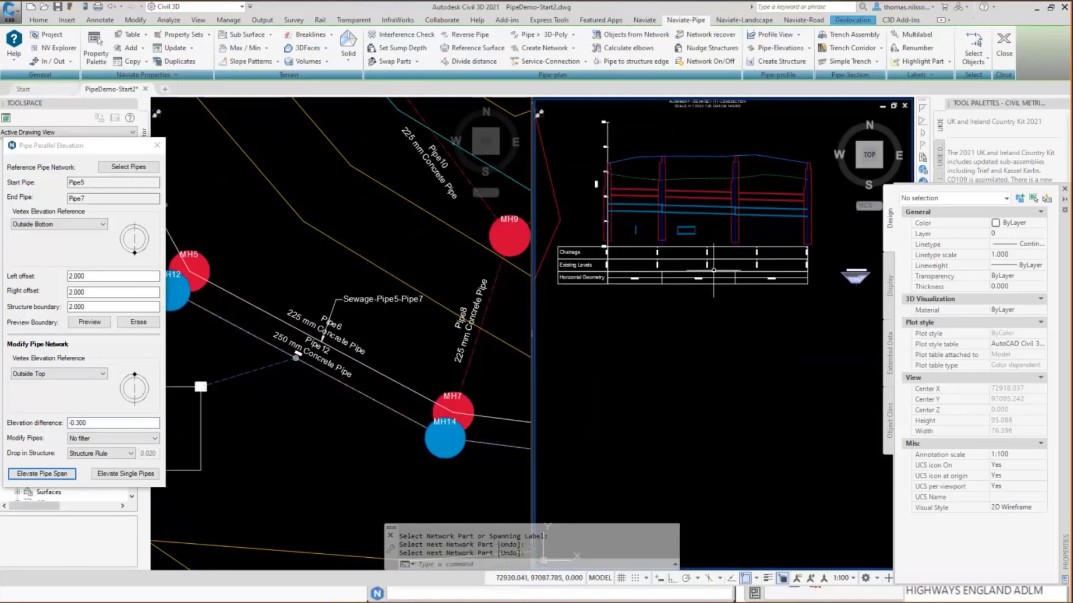
click(695, 226)
key(Escape)
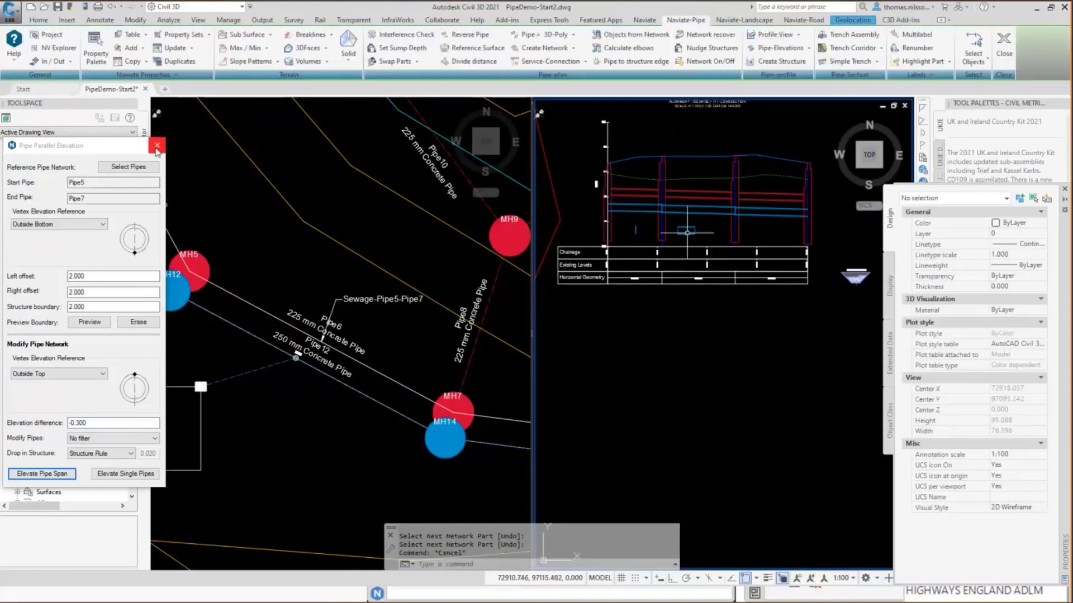
click(157, 147)
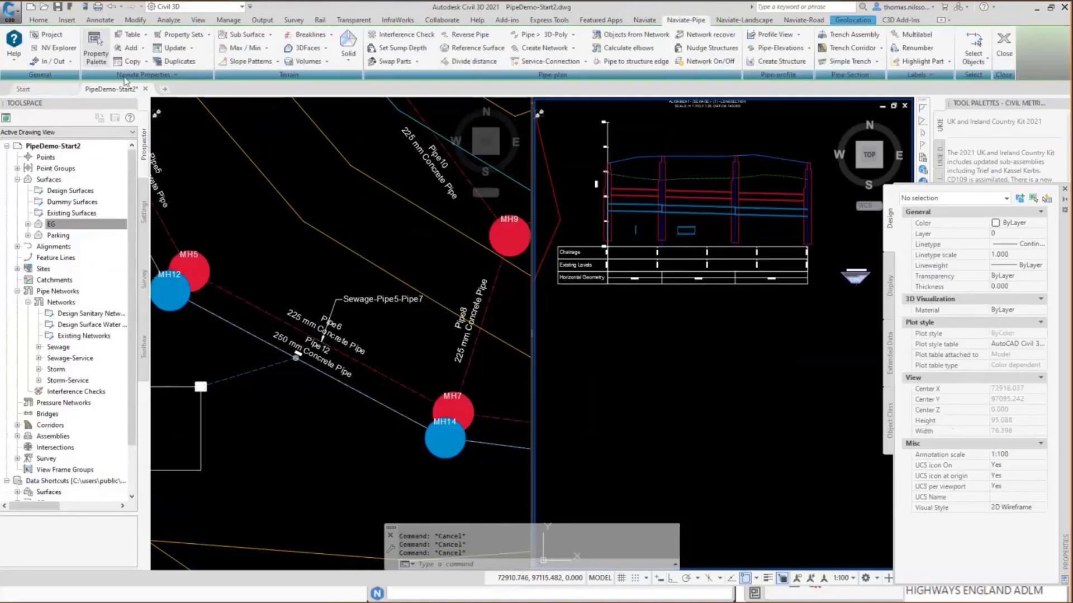
Examine the service pipes listed by main network and by service network in the Naviate Object Explorer, then close it.
click(58, 49)
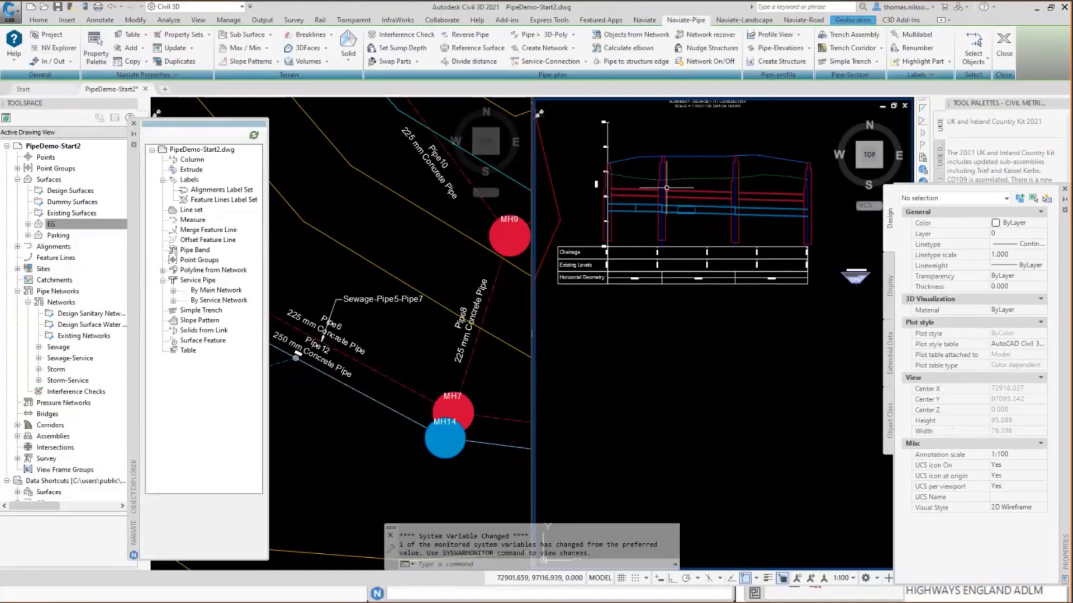
click(197, 281)
click(200, 289)
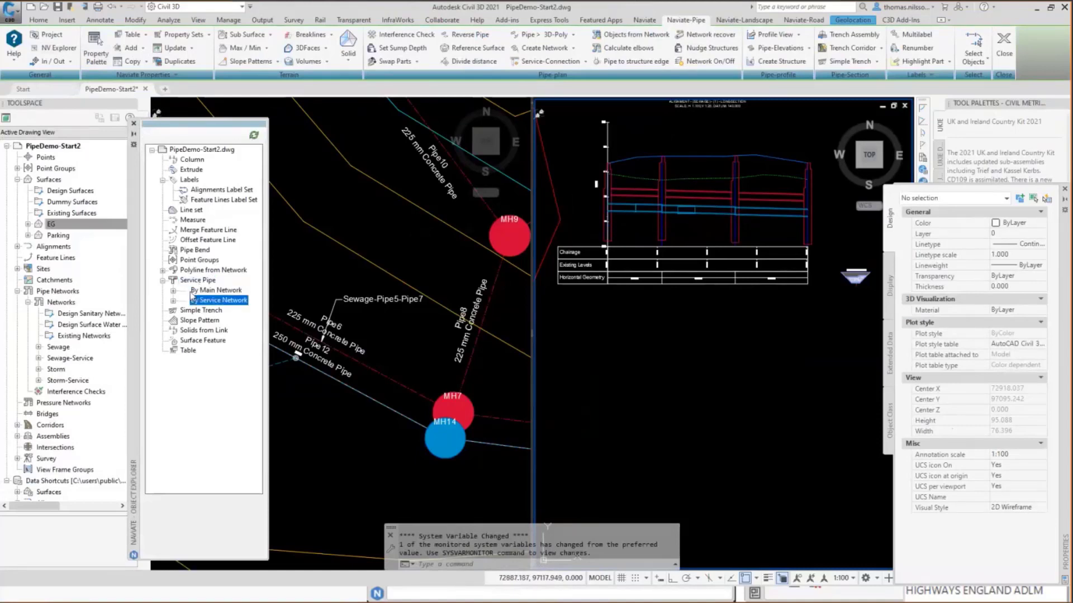
click(190, 281)
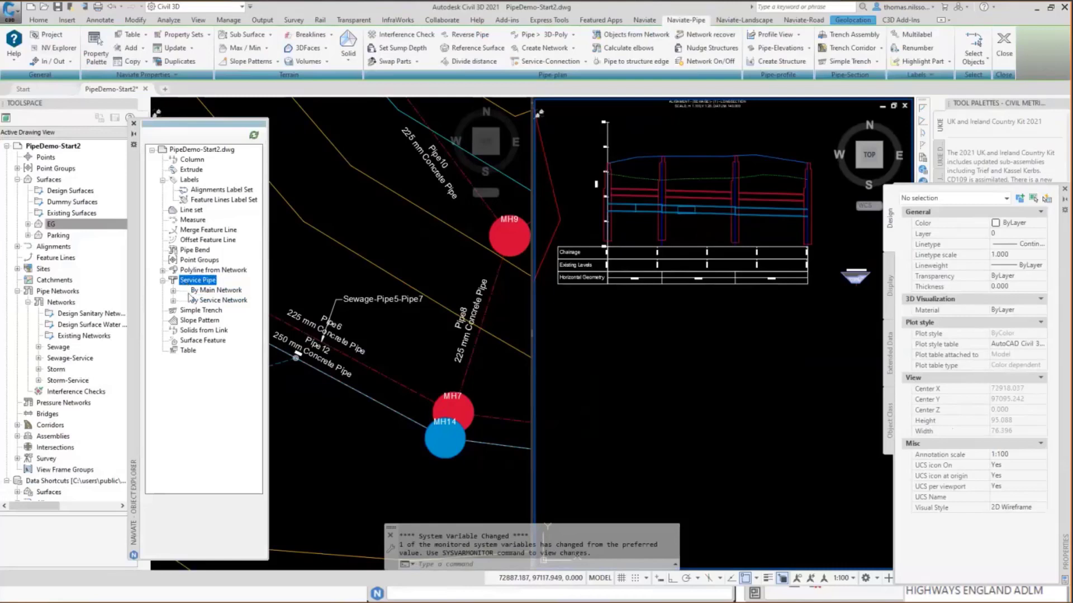
click(193, 290)
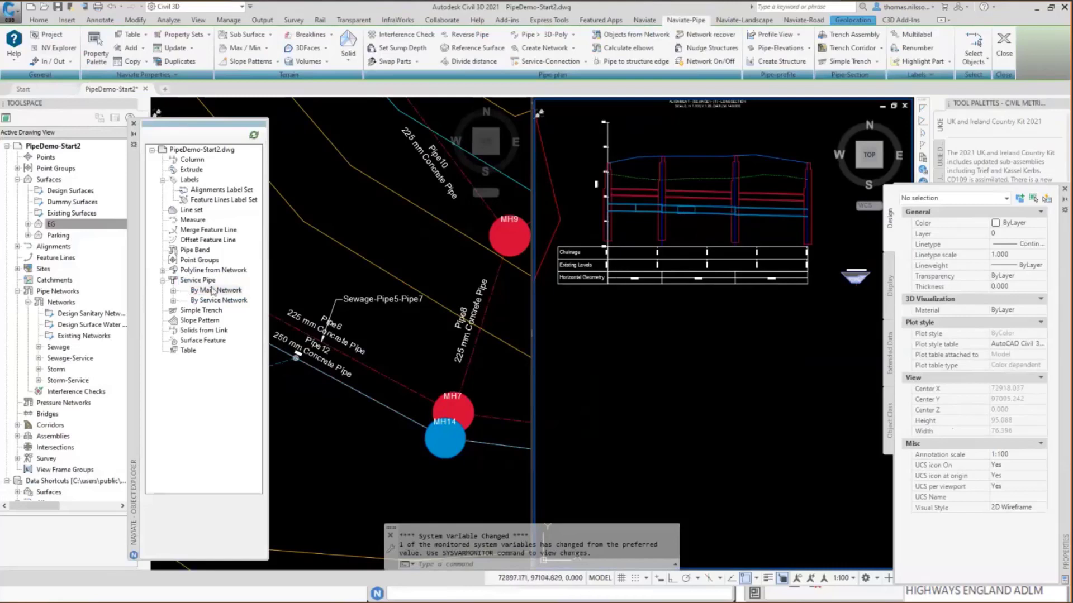
click(174, 291)
click(184, 301)
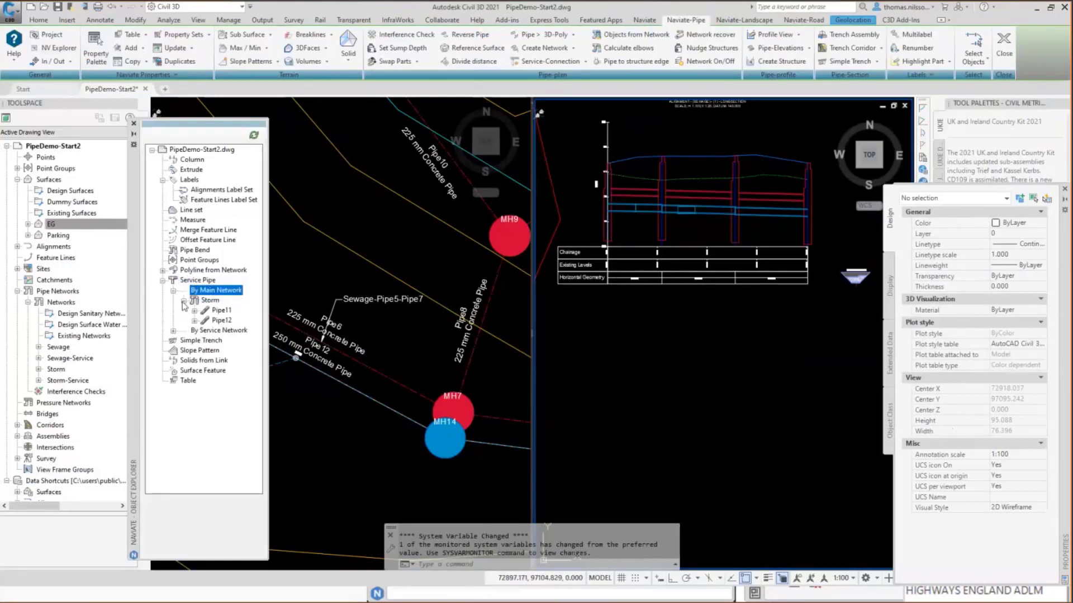
click(218, 331)
click(174, 331)
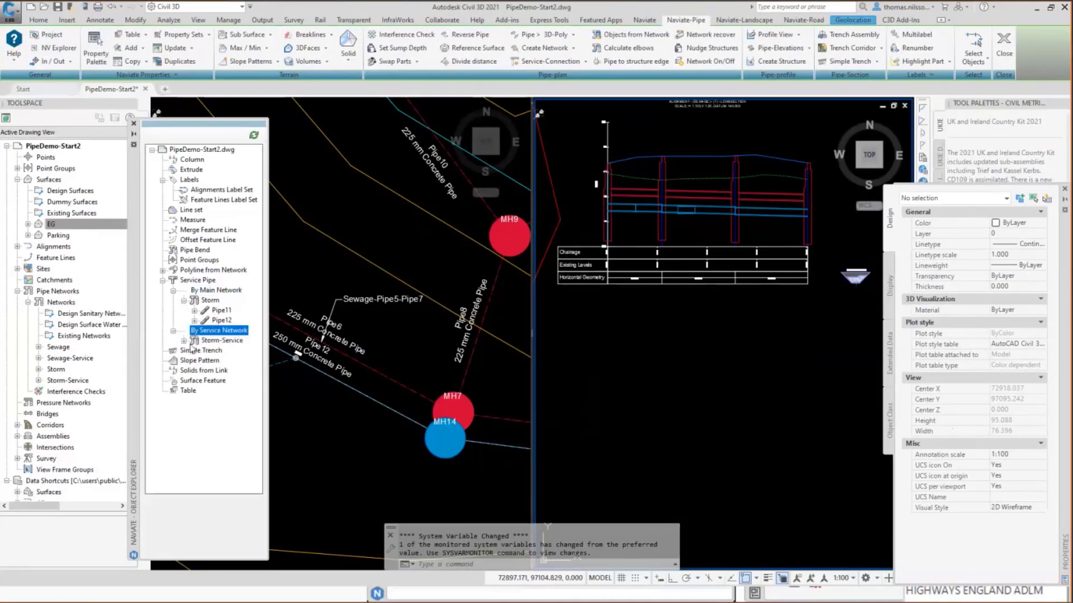
click(184, 340)
click(219, 352)
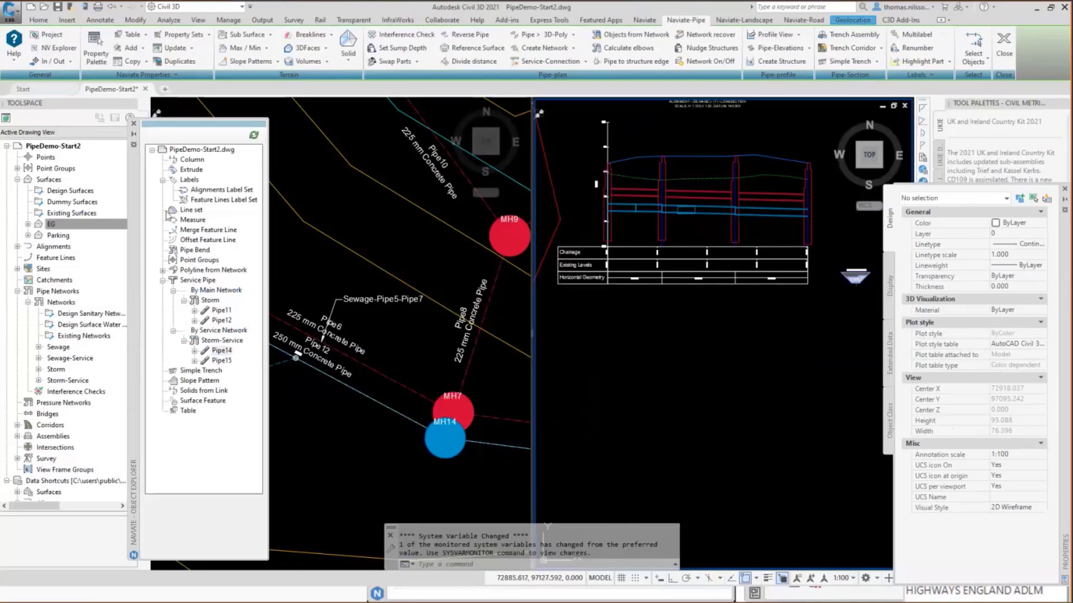
click(135, 125)
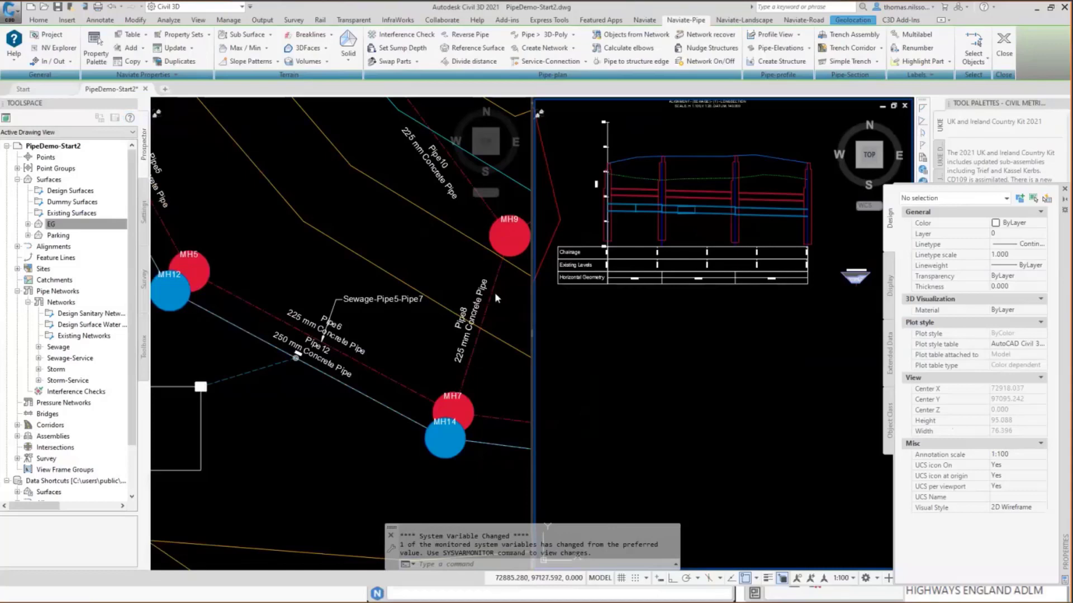
Look over the trench corridor commands and examine the Pipe-Trench-ENG-NV assembly beside the profile view.
click(693, 342)
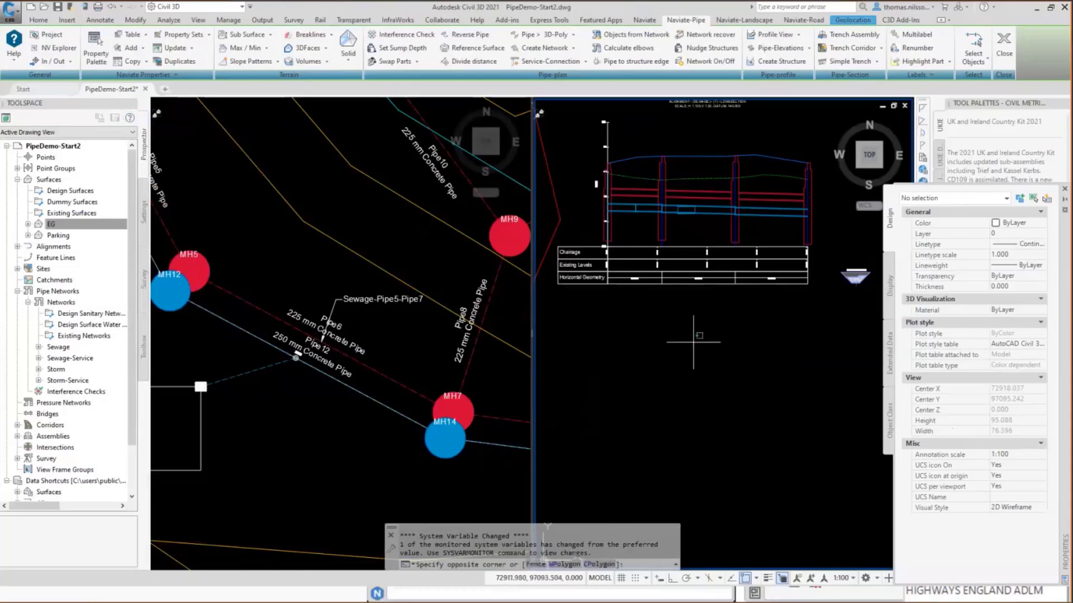
key(Escape)
click(386, 317)
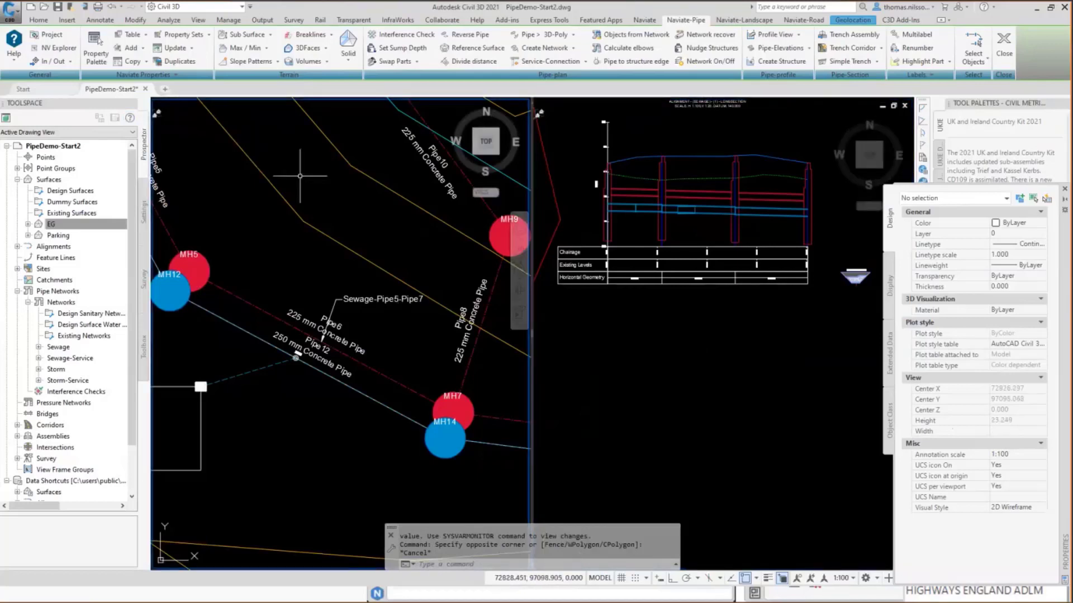
click(882, 53)
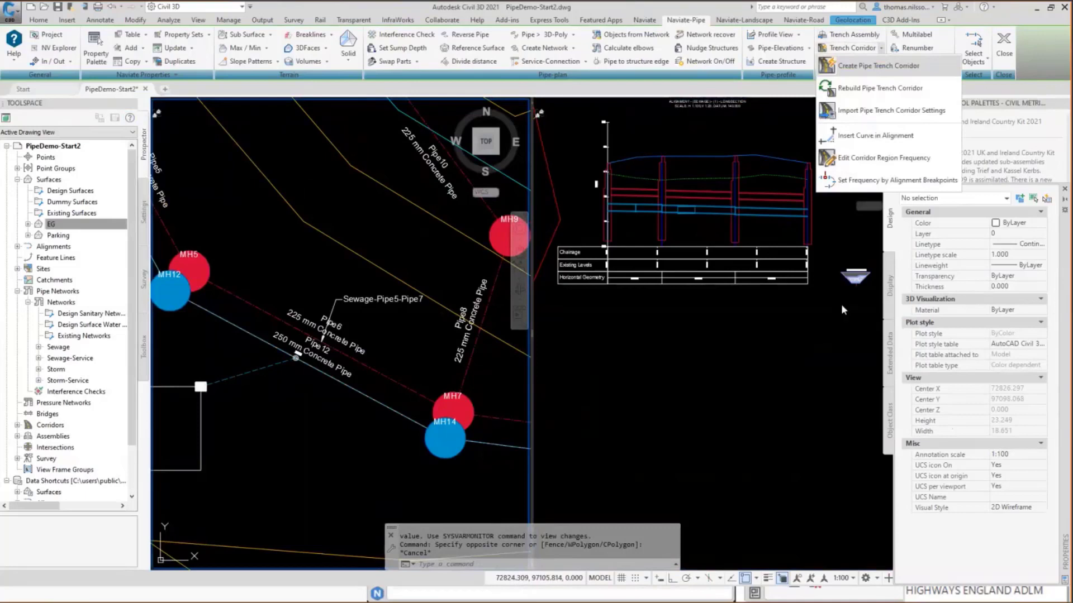
click(844, 282)
middle_drag(851, 284, 691, 300)
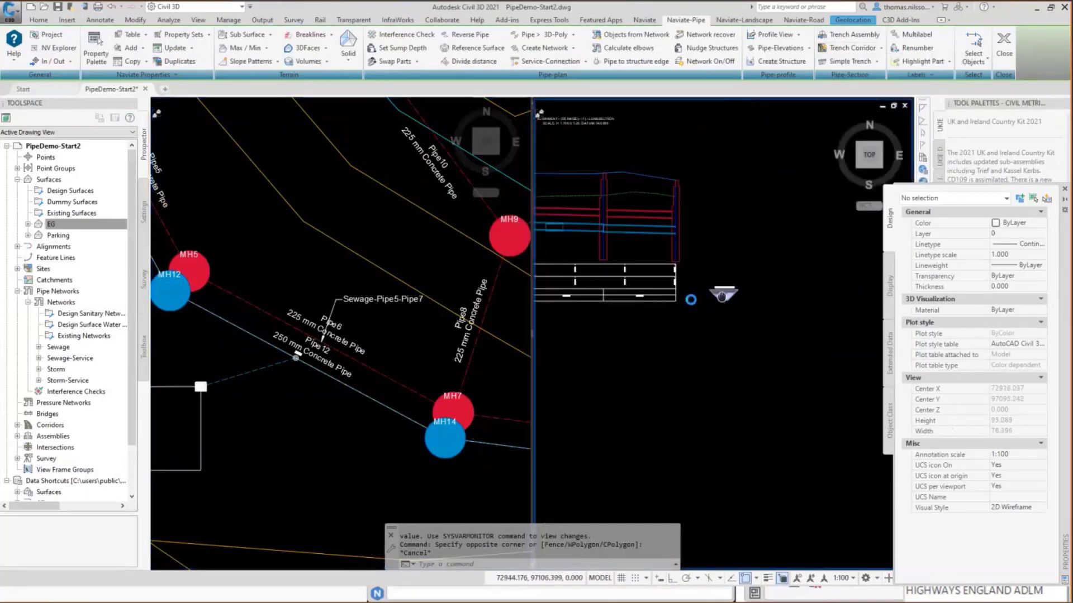
scroll(700, 301, up, 2)
scroll(700, 301, up, 8)
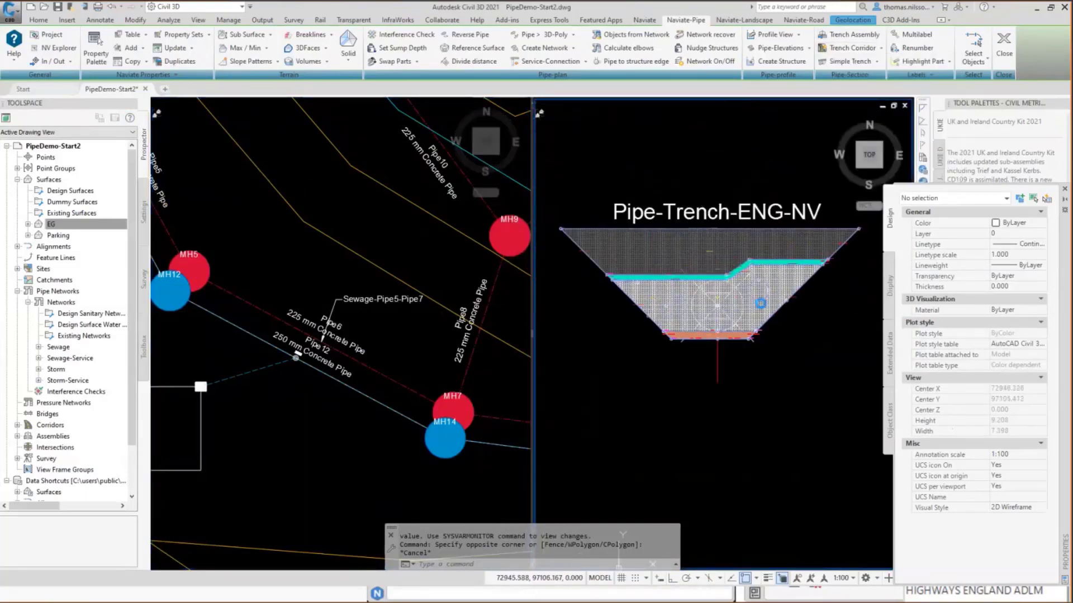
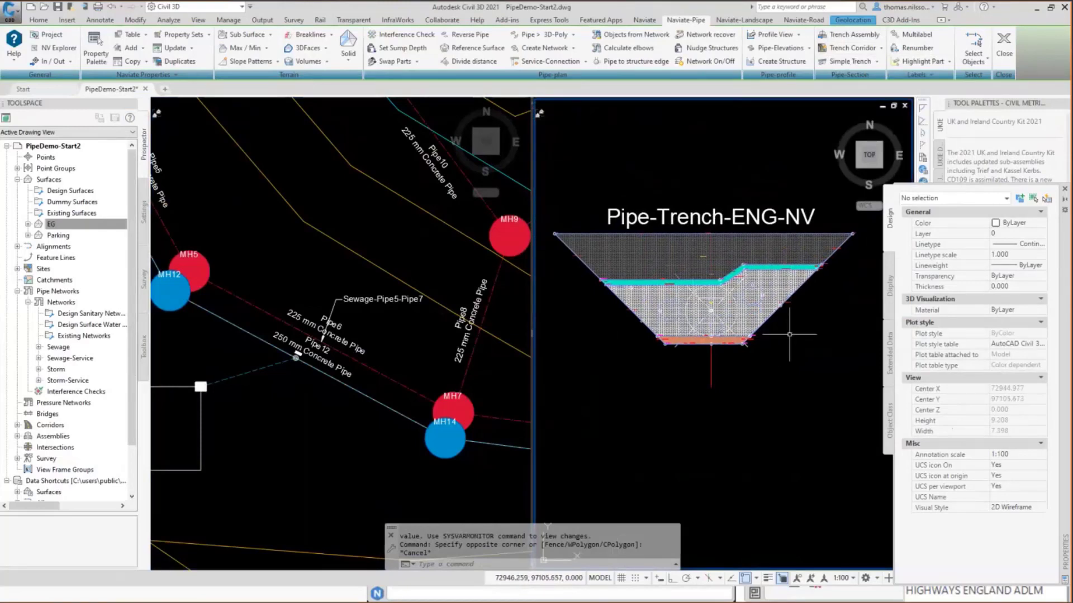
Create a pipe trench corridor on Alignment - (Sewage) - (1) with the Pipe-Trench-ENG-NV assembly and Parking as target surface.
click(882, 49)
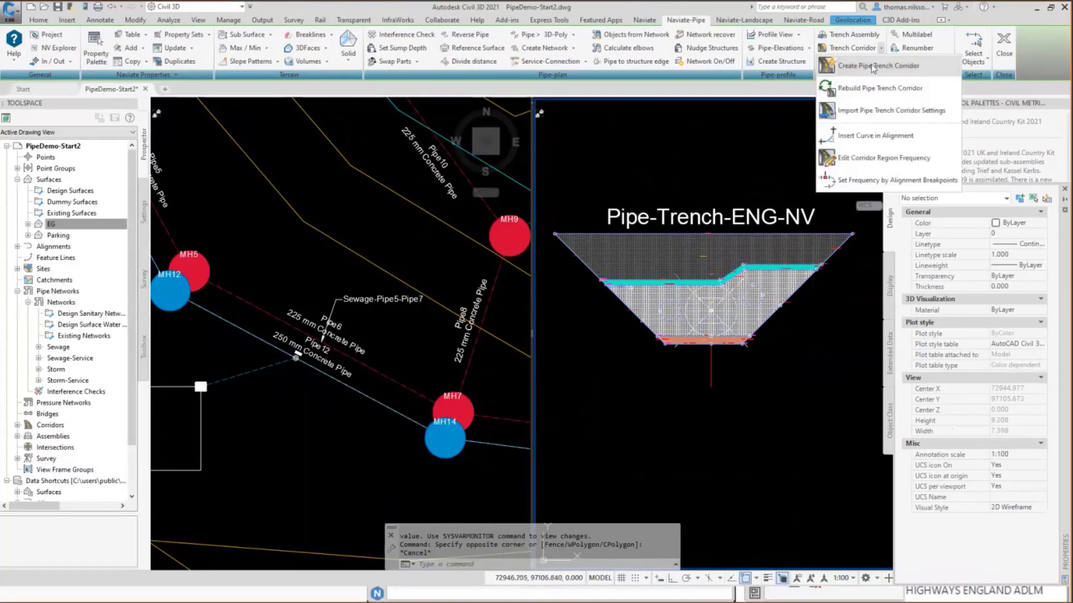
click(872, 66)
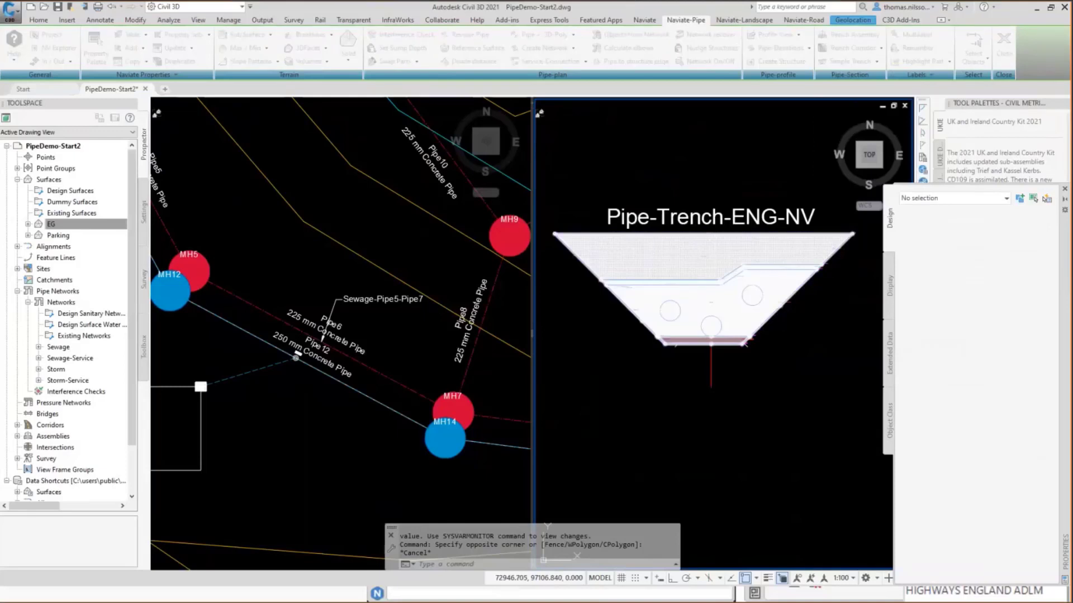
click(525, 369)
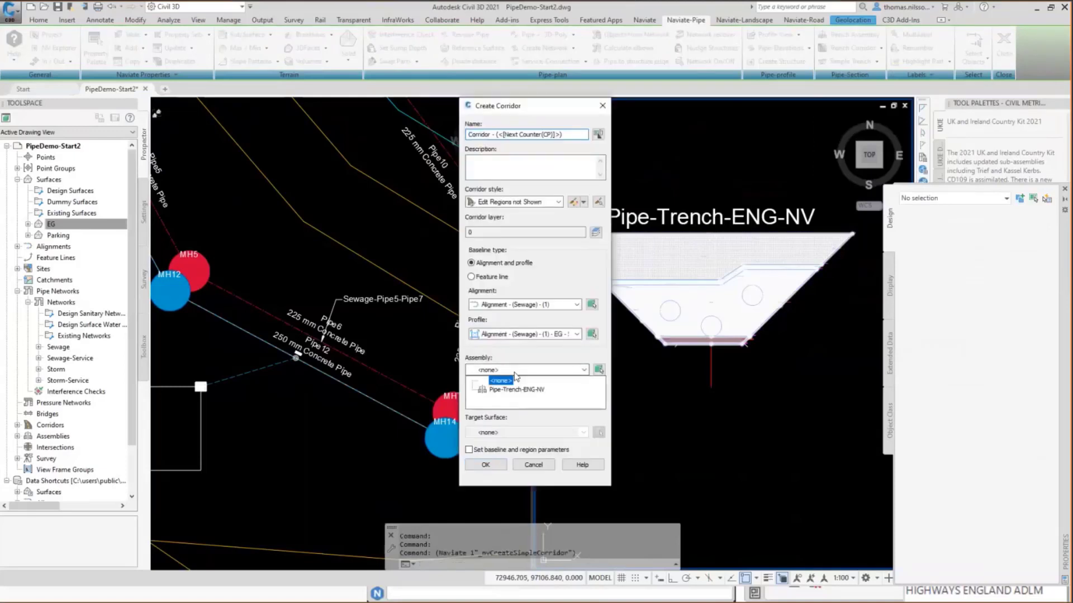
click(519, 386)
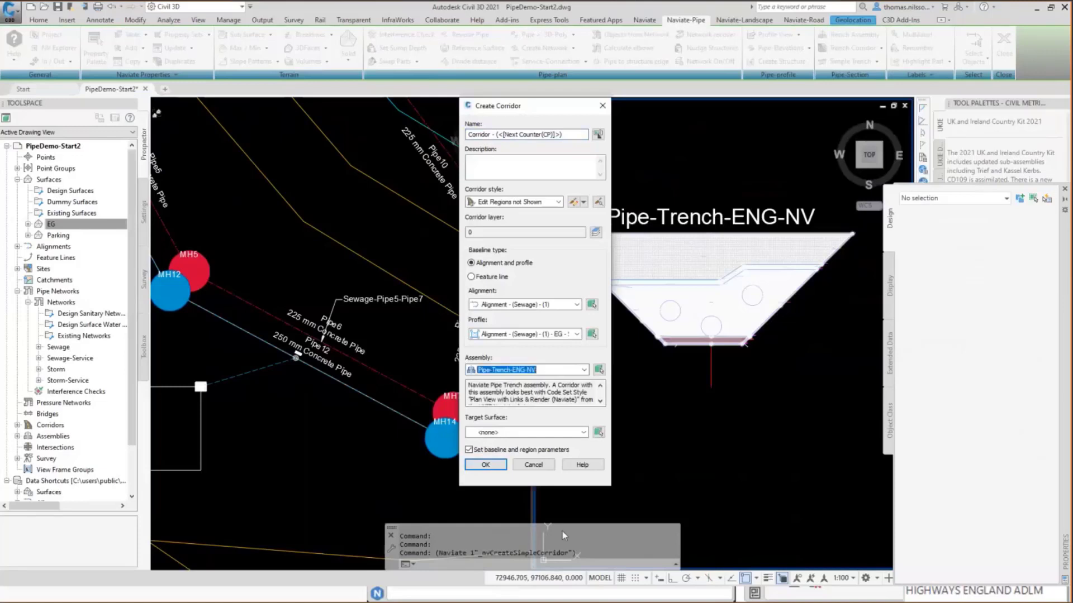
click(525, 432)
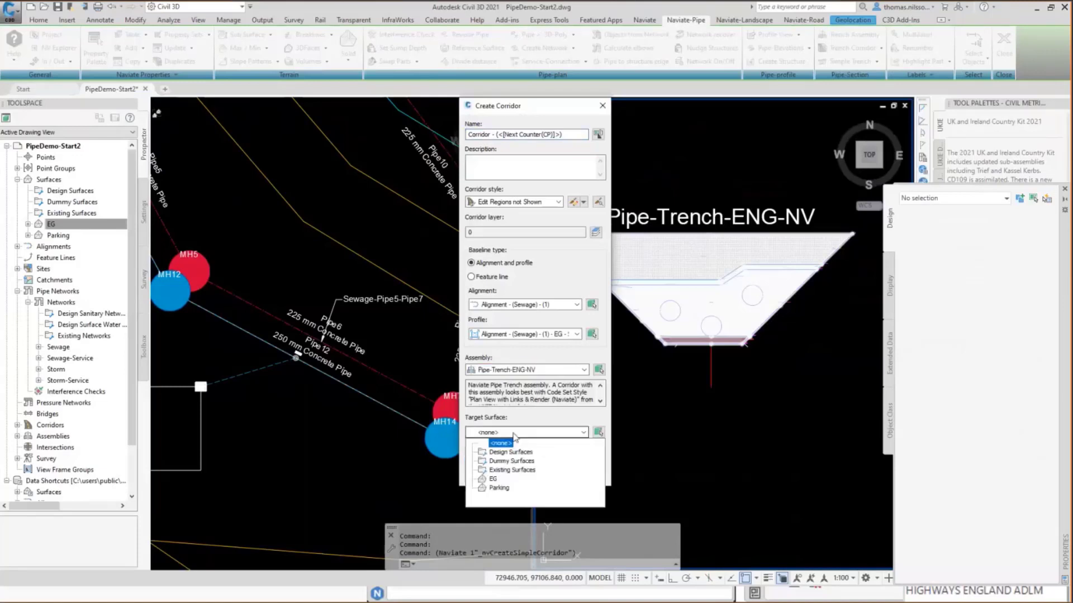
click(498, 488)
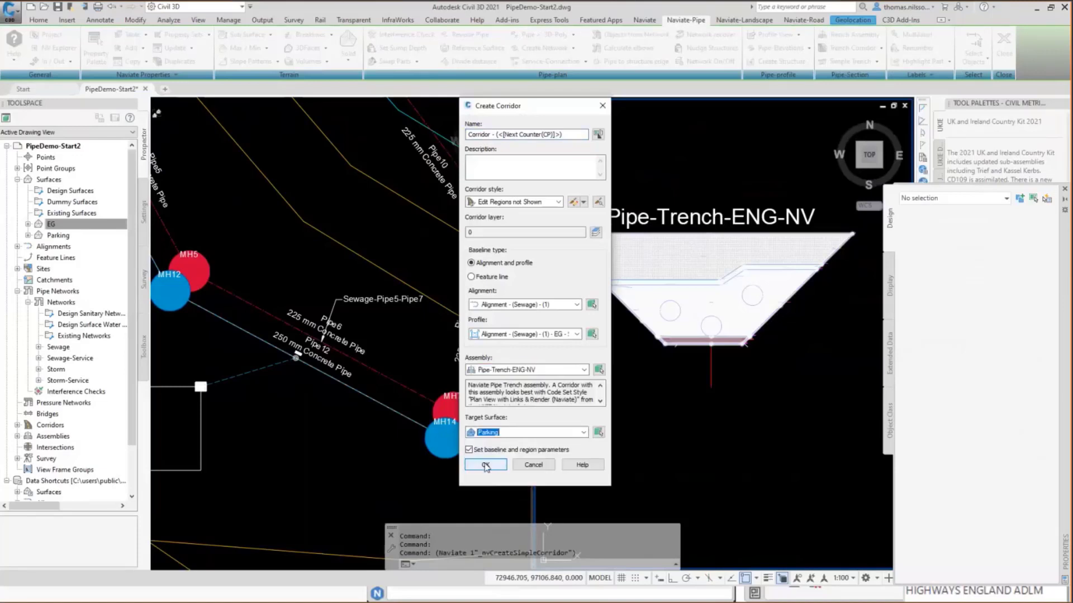
click(486, 466)
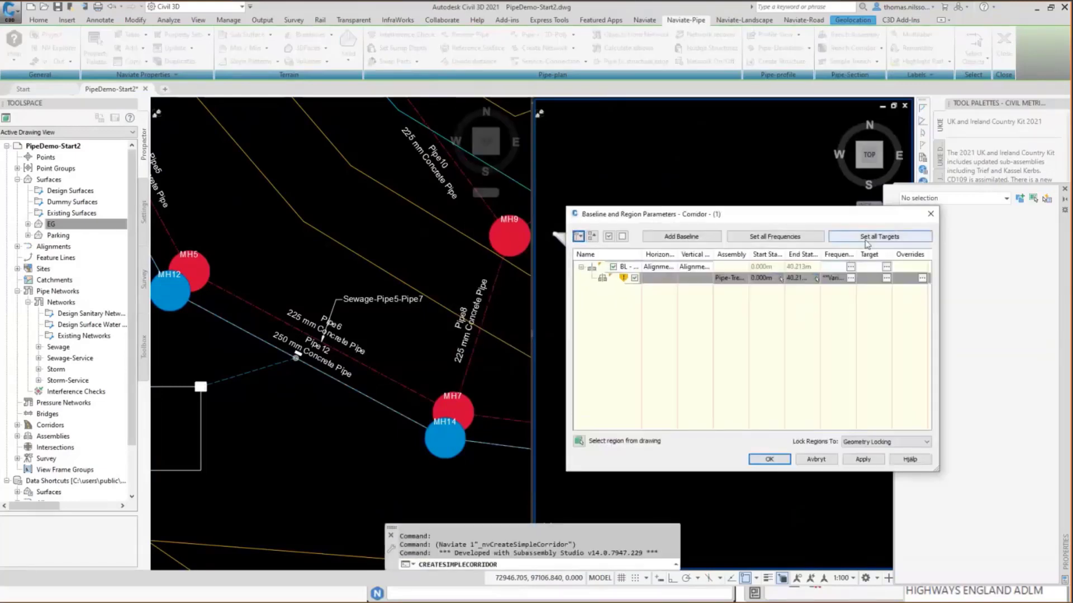
In the corridor's target mapping, set PipeNetwork1 to Sewage and PipeNetwork2 to Storm.
click(866, 239)
click(491, 276)
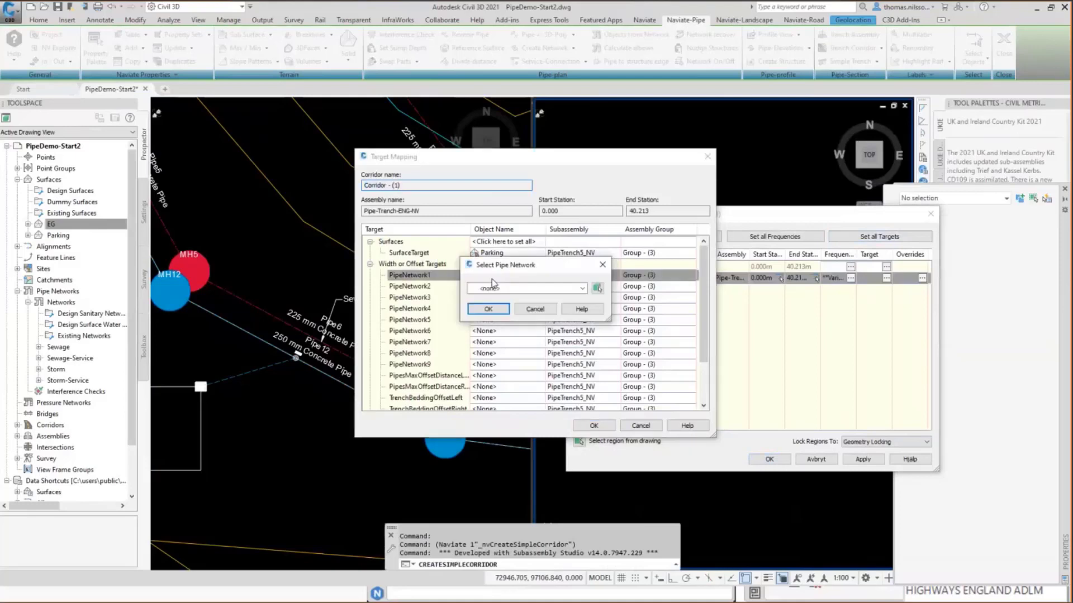
click(496, 289)
click(495, 310)
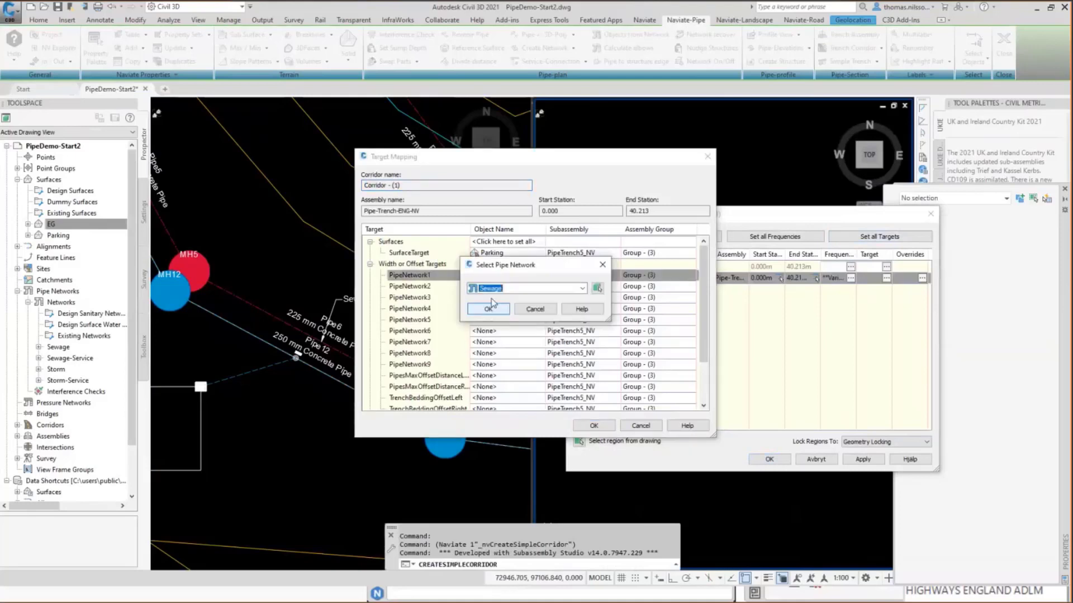
click(487, 308)
click(500, 288)
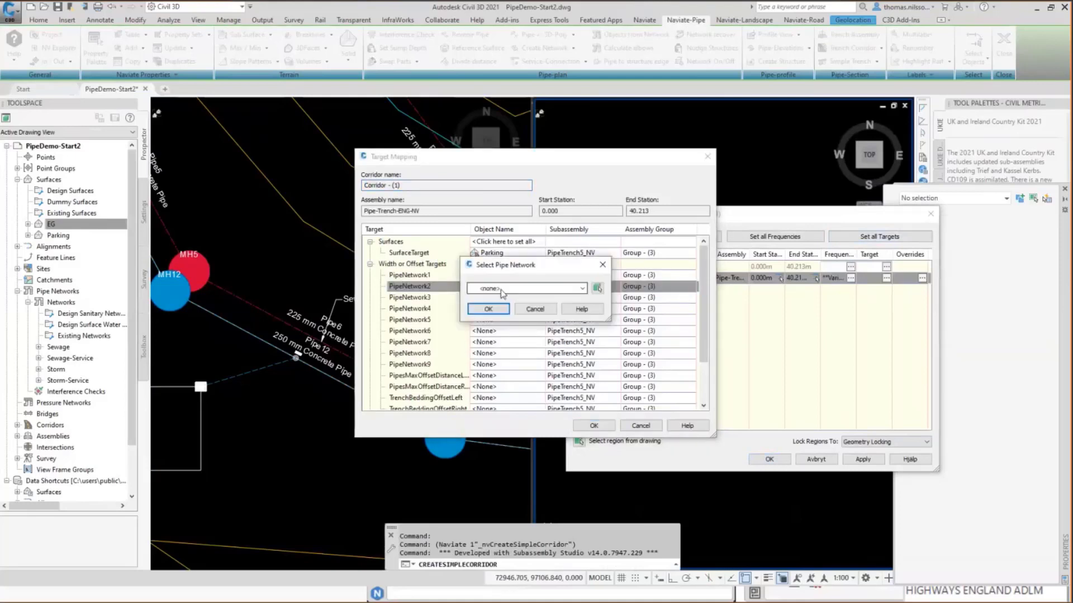
click(500, 288)
click(495, 324)
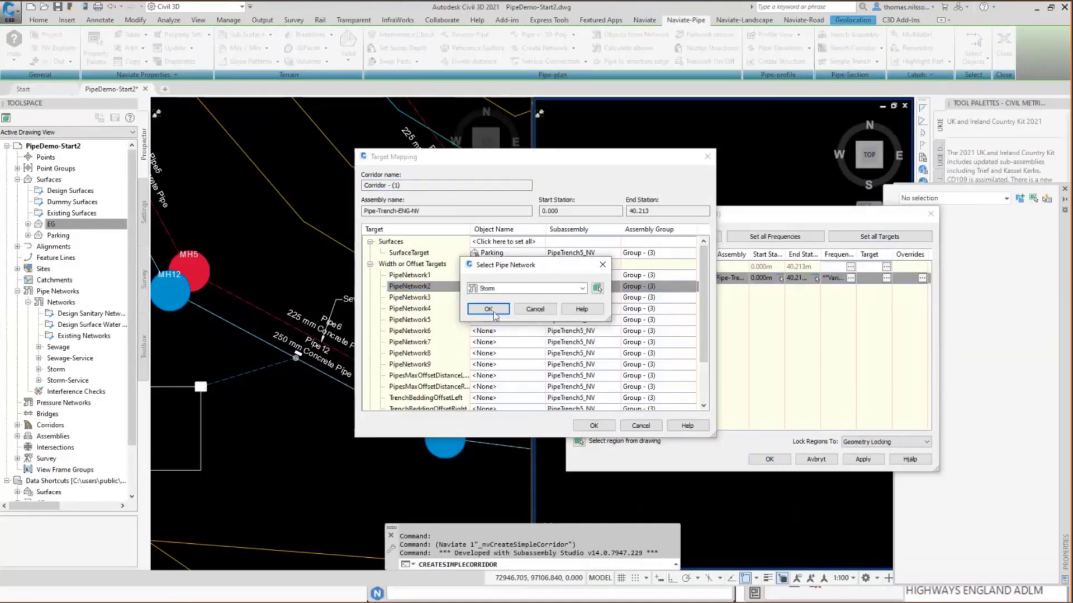
click(488, 309)
Accept the target mapping and the baseline and region parameters, and rebuild the corridor.
click(594, 426)
click(779, 464)
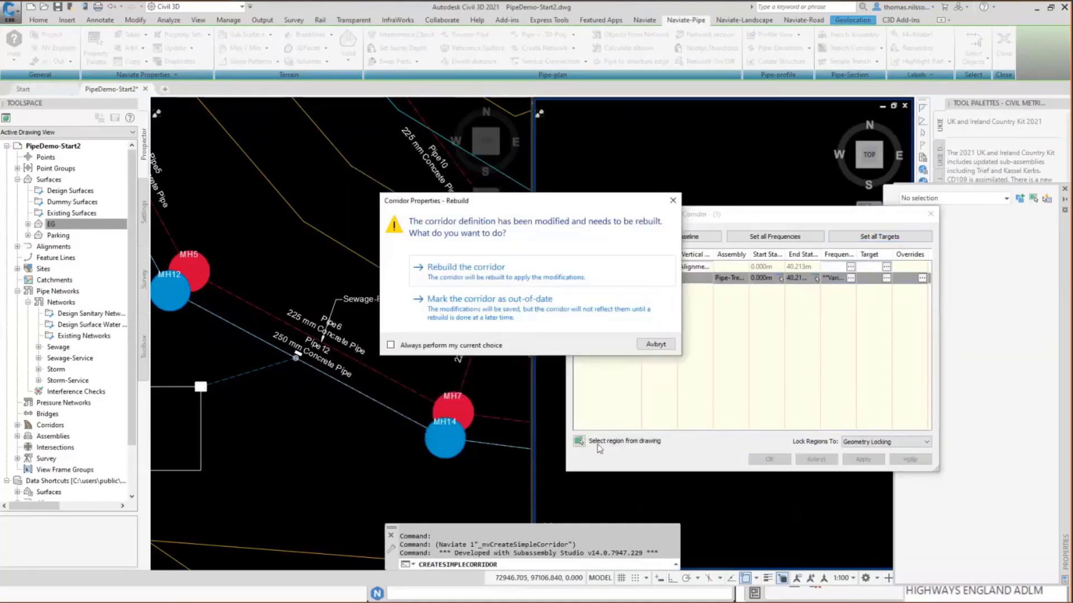
click(450, 276)
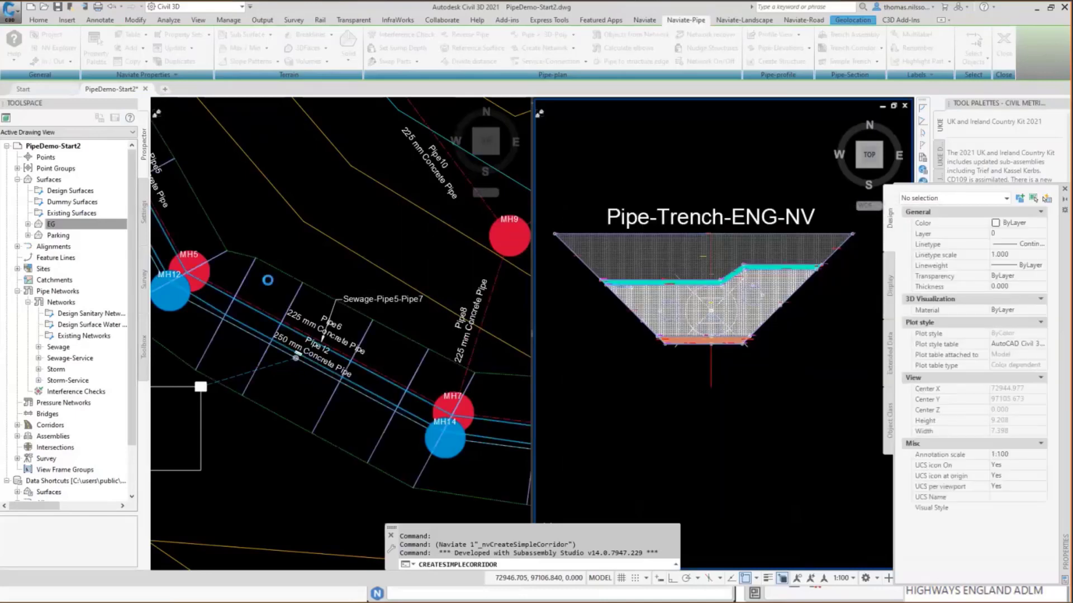
Select one sewage pipe and one storm pipe in the plan view and extend the selection to all similar pipes.
click(259, 286)
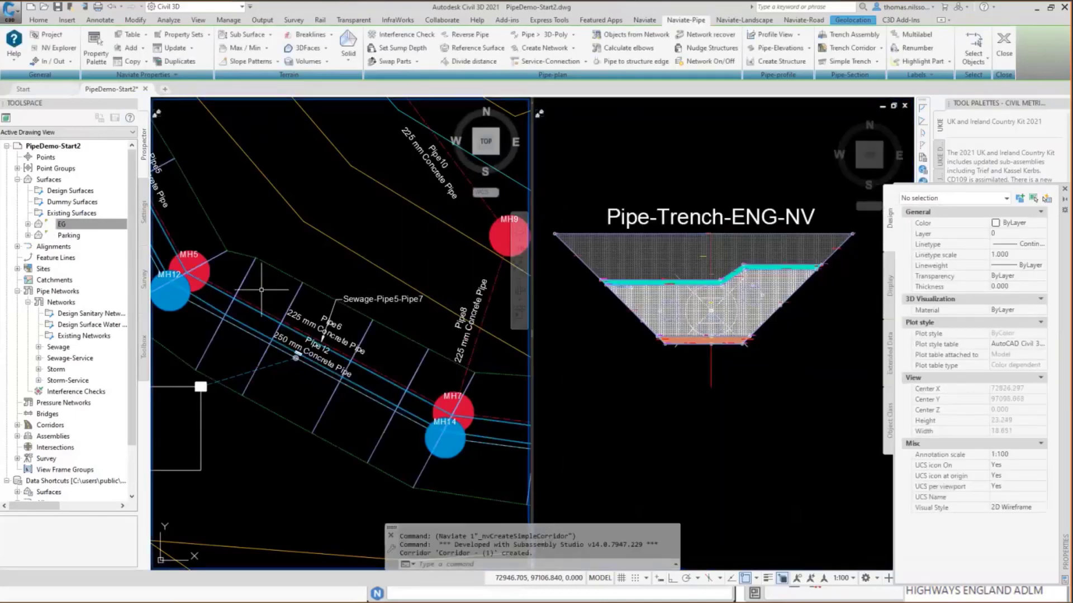
scroll(261, 319, up, 4)
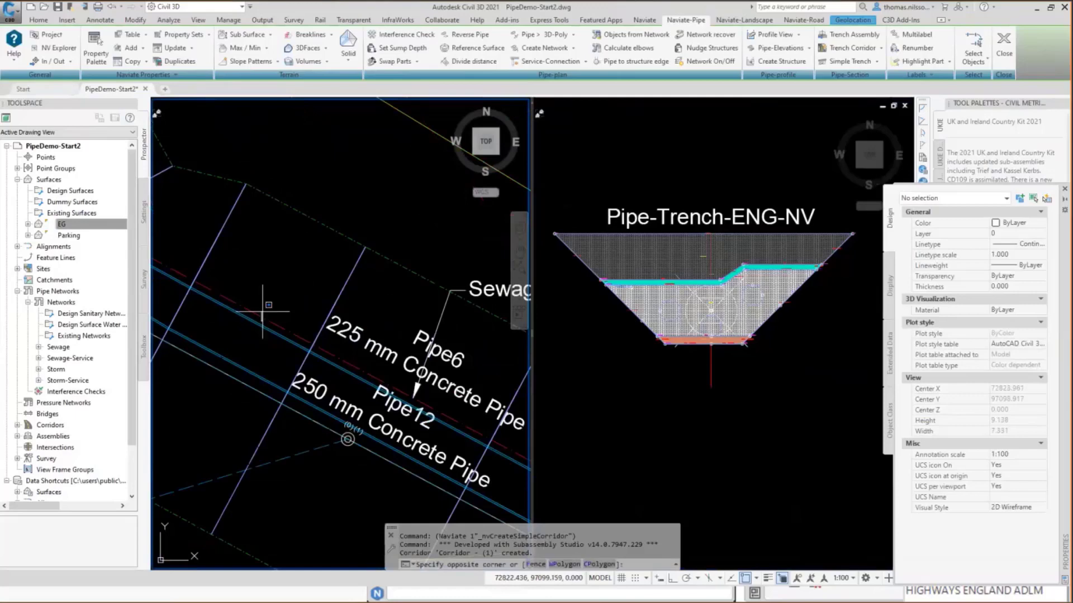
click(255, 312)
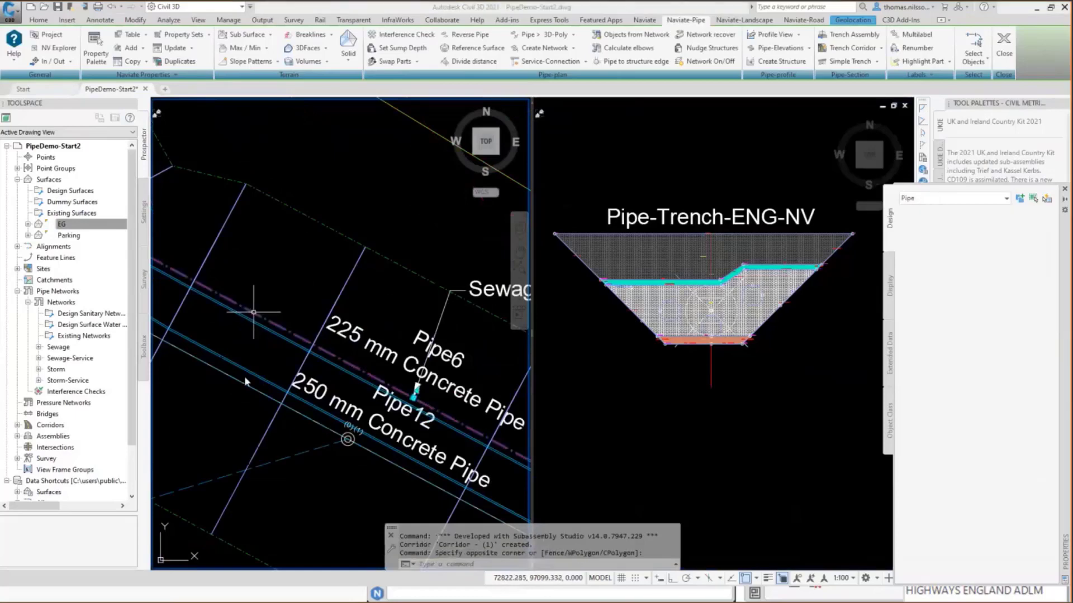
click(235, 365)
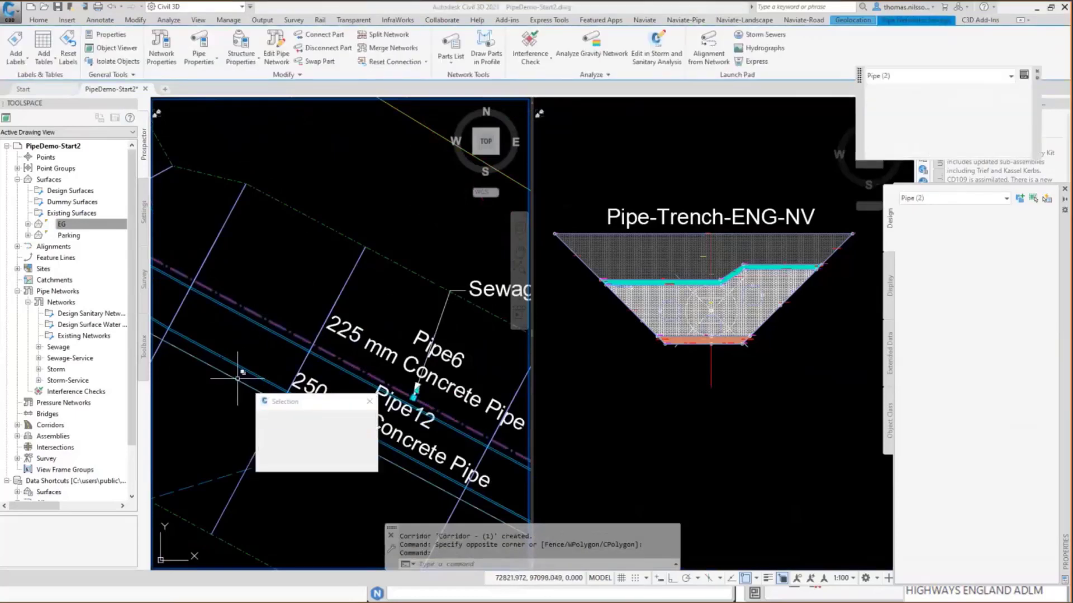
click(281, 423)
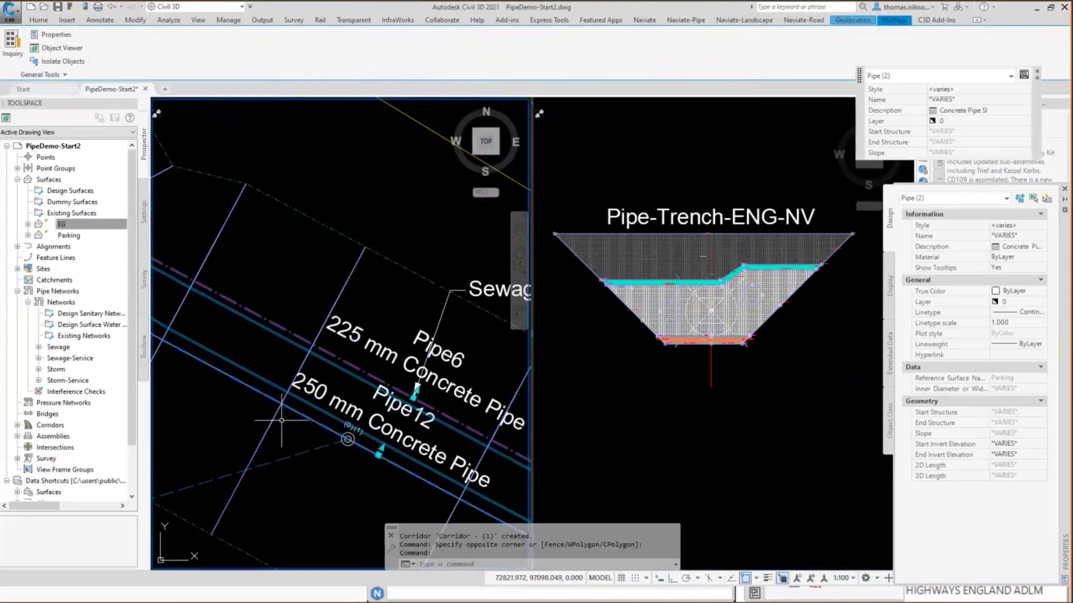
right_click(268, 276)
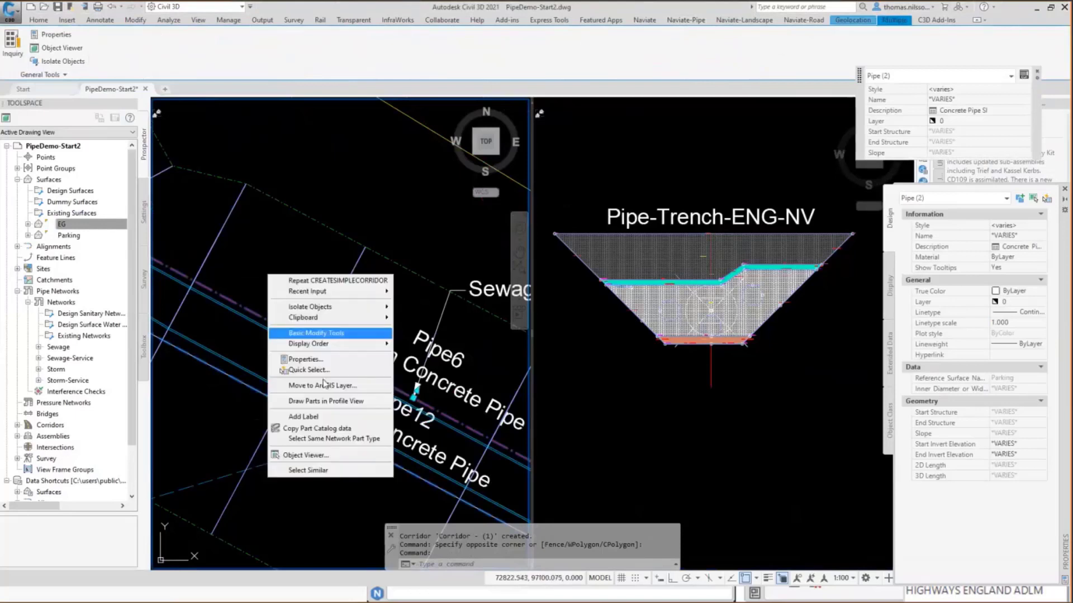
click(308, 470)
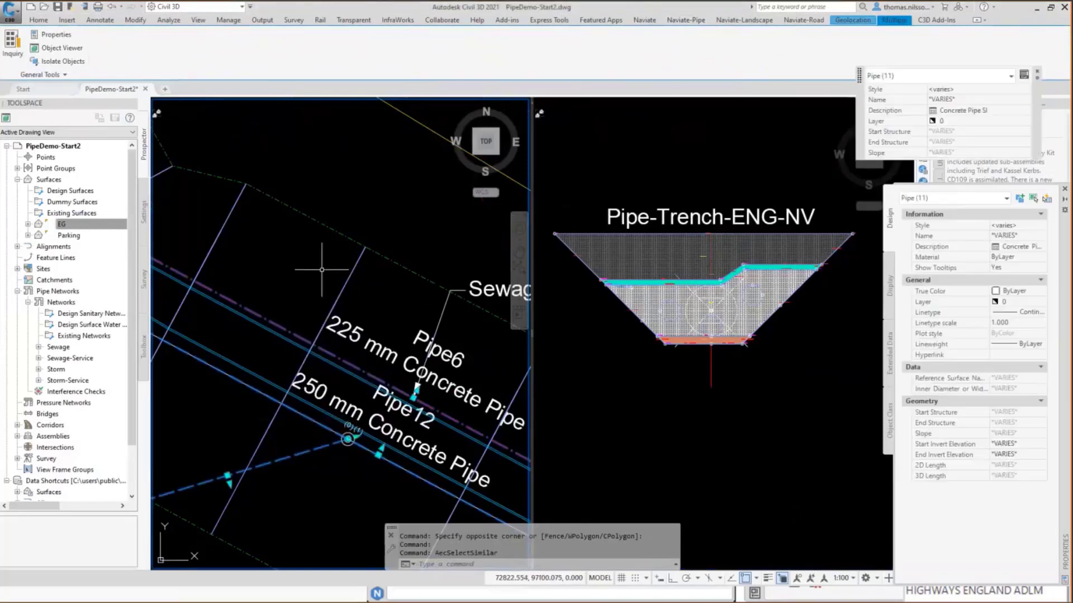
Add the trench corridor to the pipe selection and open everything in the Object Viewer.
click(325, 225)
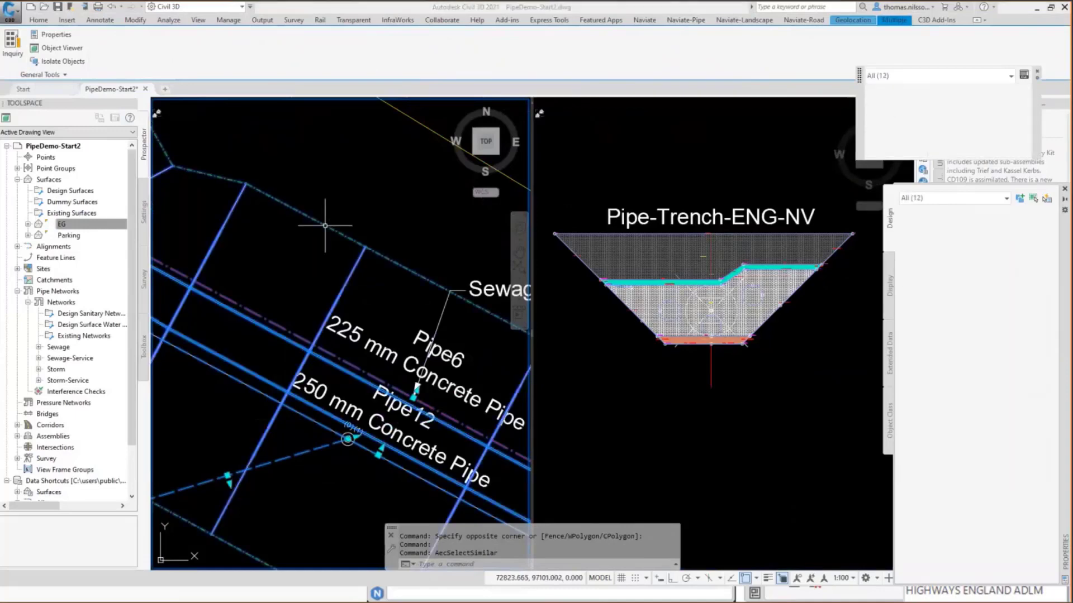
right_click(313, 245)
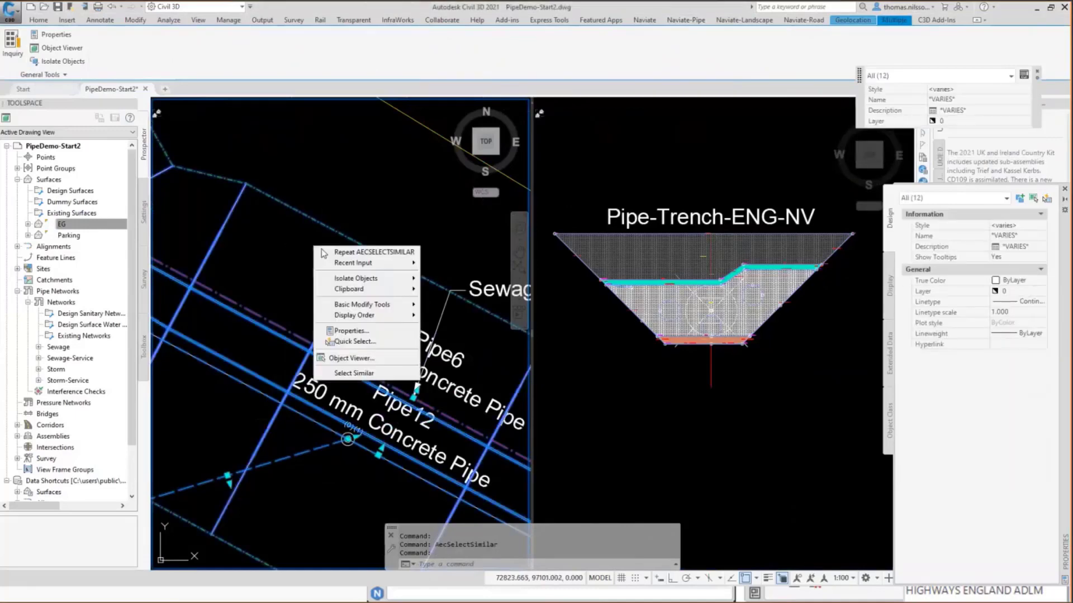
click(366, 359)
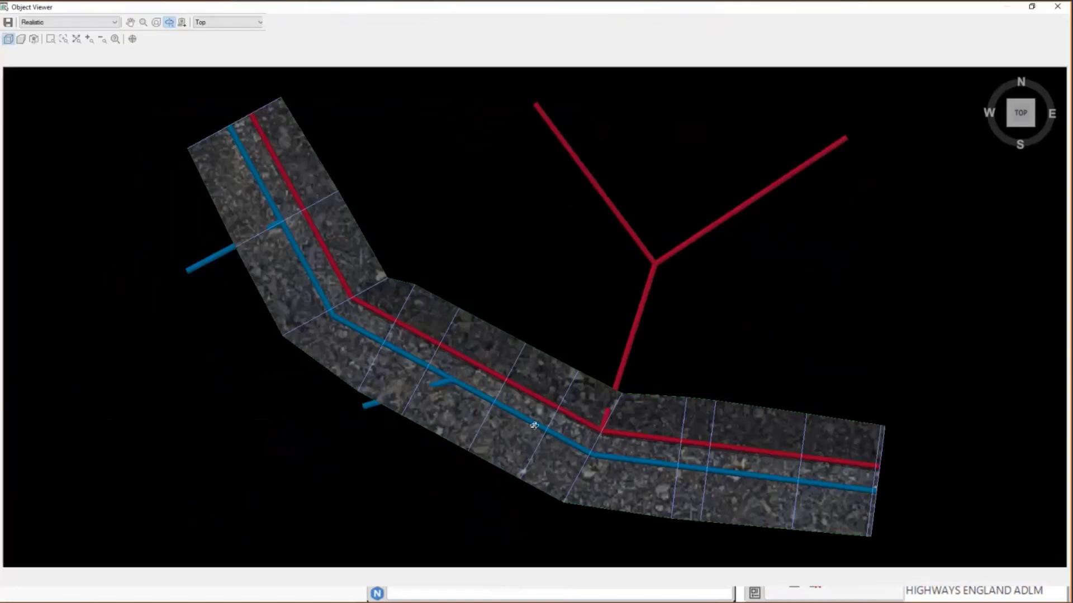
Turn the model to a southwest isometric view and try to window-zoom onto the trench corridor.
click(1011, 133)
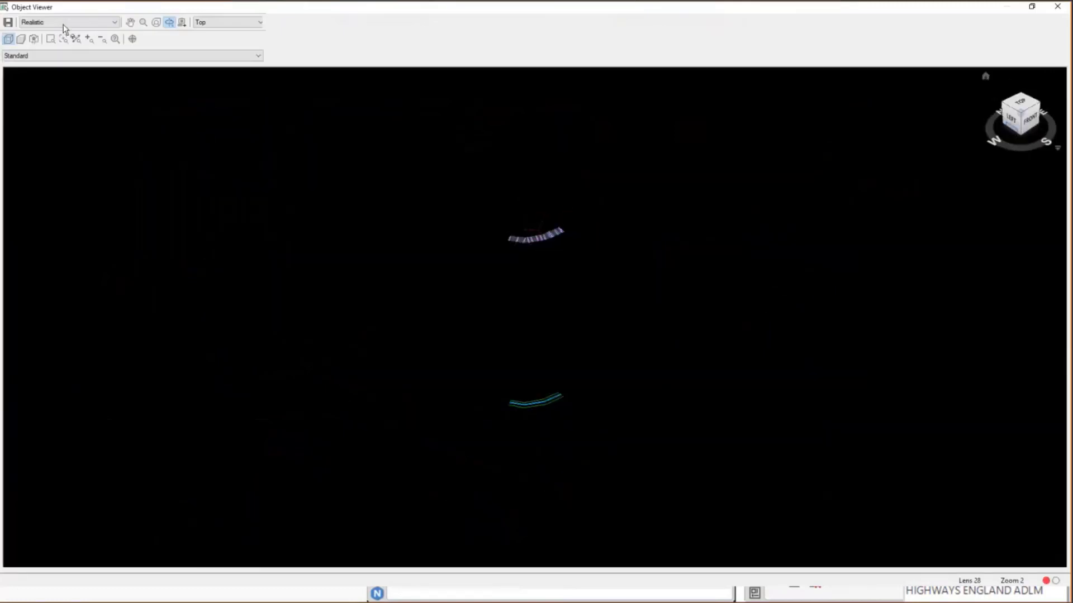
click(51, 39)
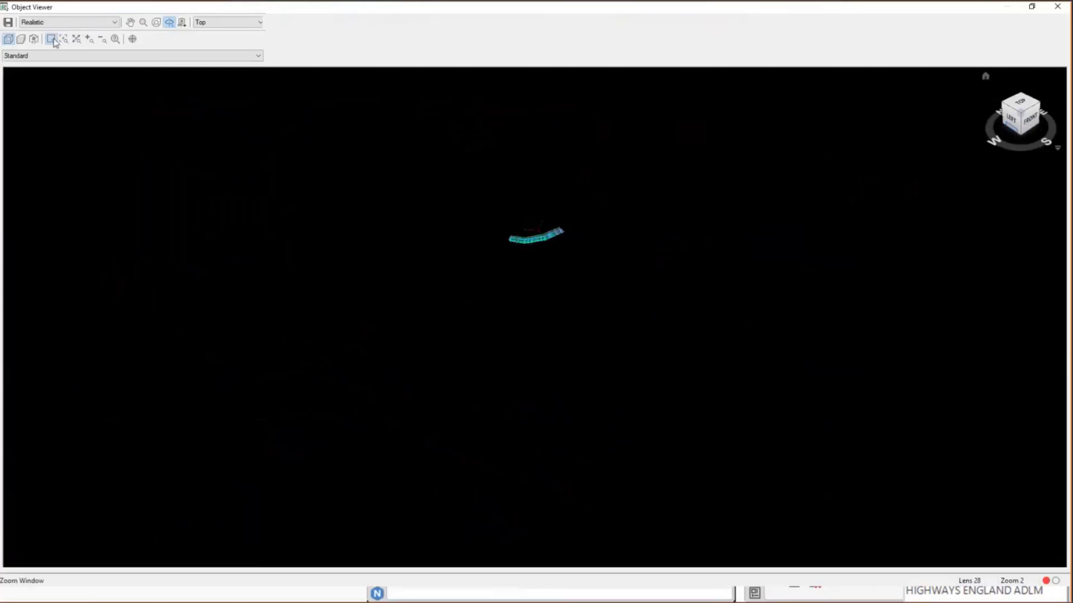
drag(505, 218, 568, 249)
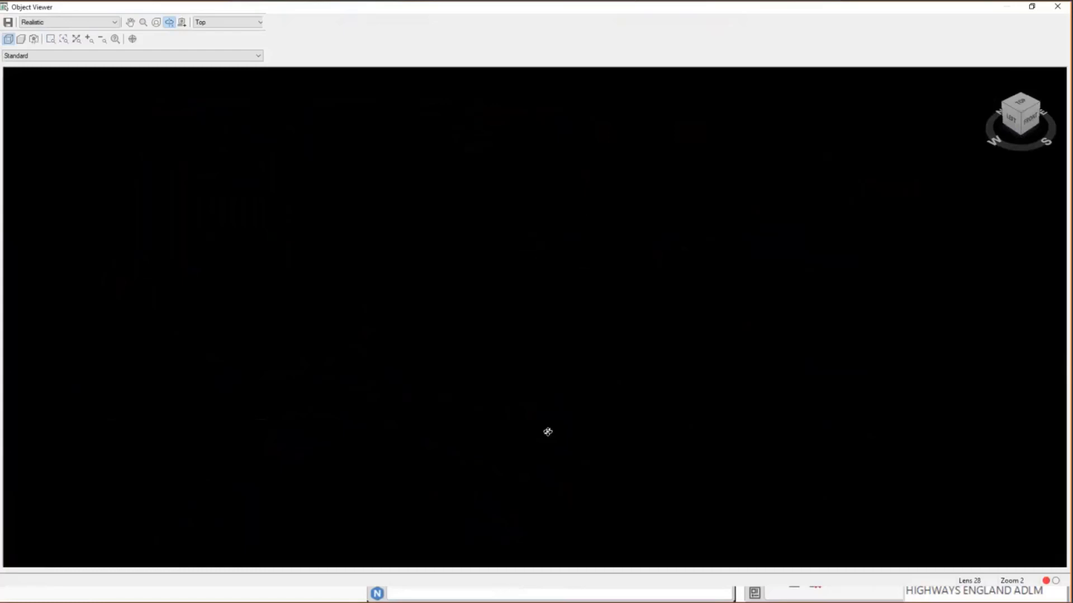
scroll(565, 407, down, 5)
scroll(547, 130, down, 5)
middle_drag(532, 267, 495, 492)
click(52, 39)
Examine the trench corridor and its pipes up close in the Conceptual visual style, and switch to Realistic.
click(53, 22)
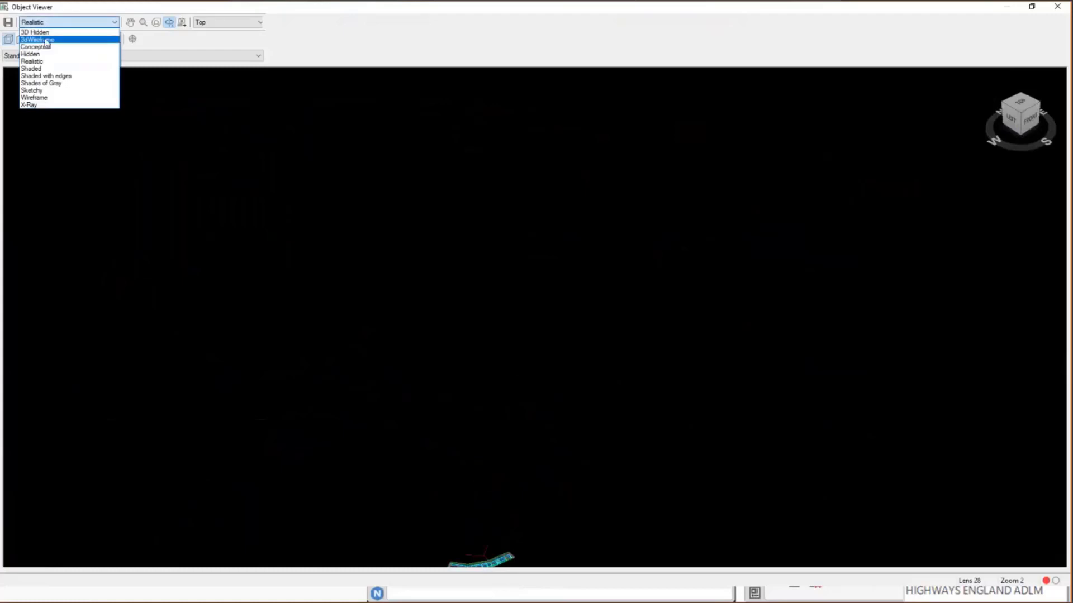
click(50, 47)
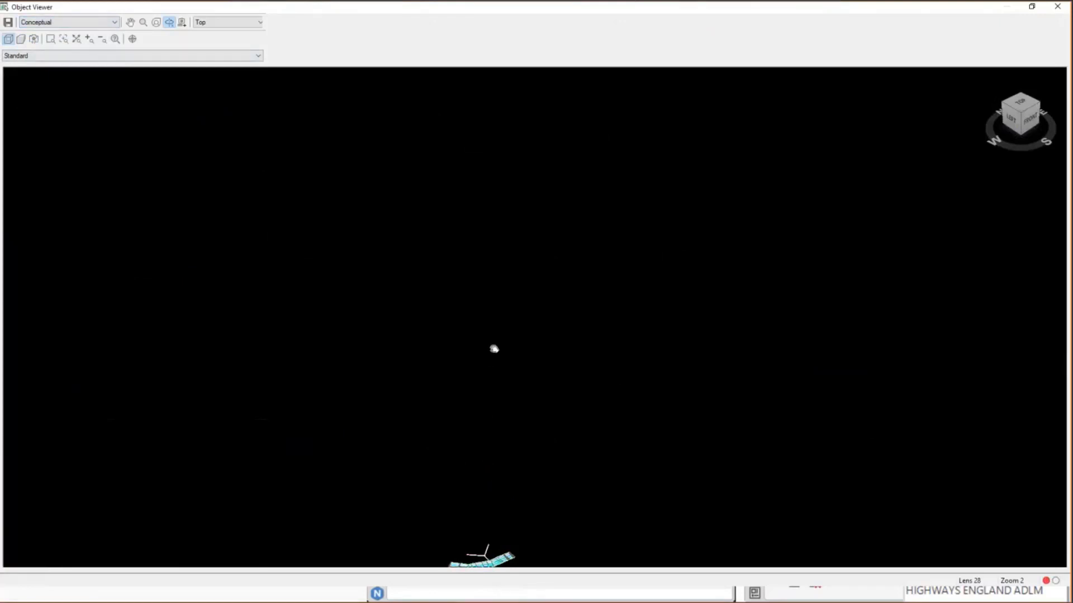
drag(494, 350, 510, 387)
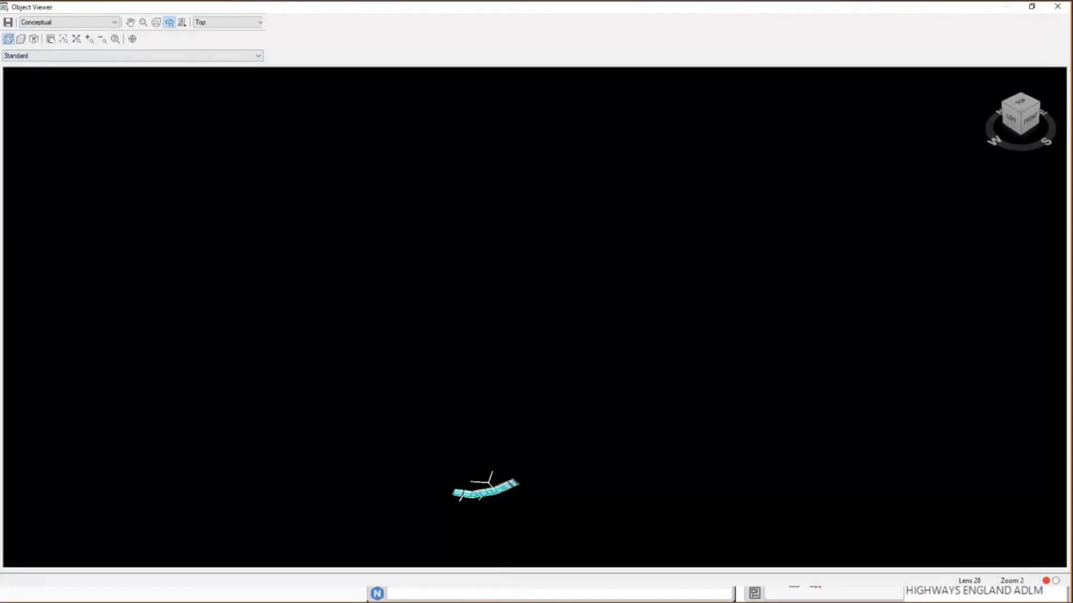
click(50, 39)
drag(446, 462, 531, 505)
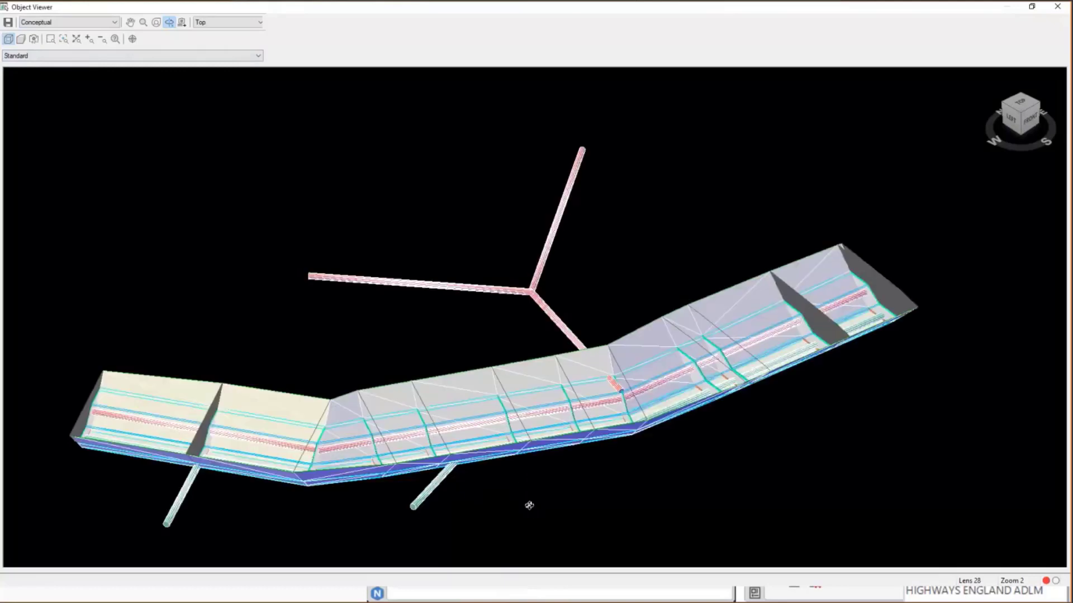
click(63, 22)
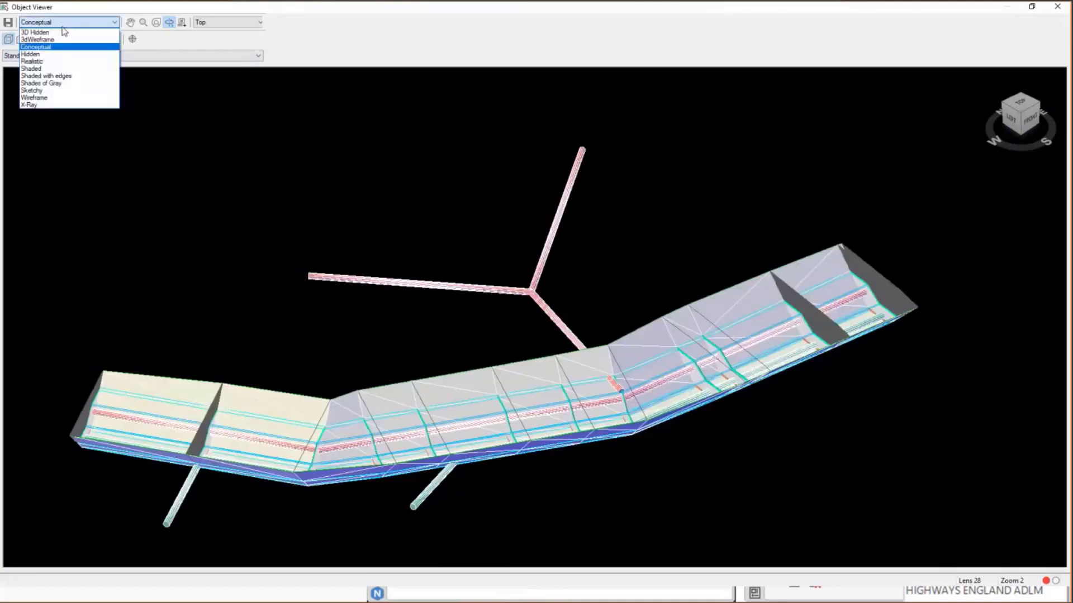
click(31, 62)
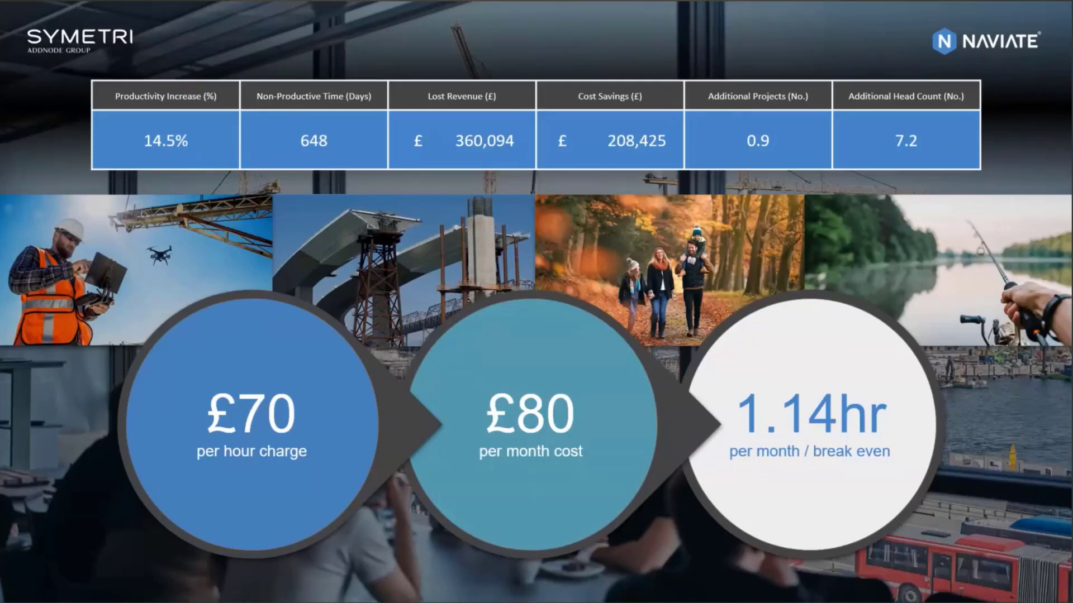
key(Right)
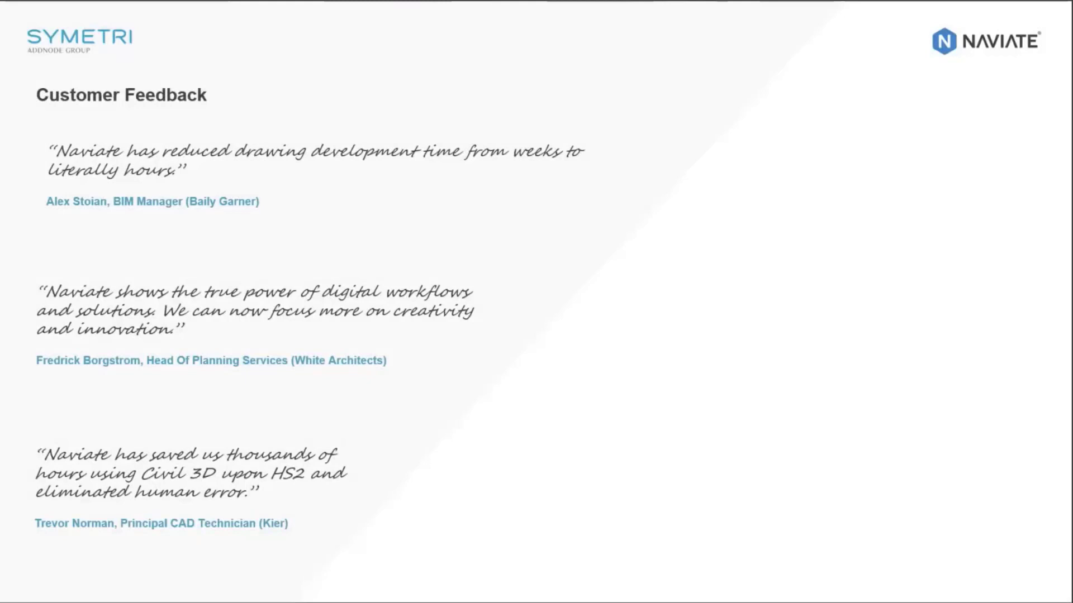